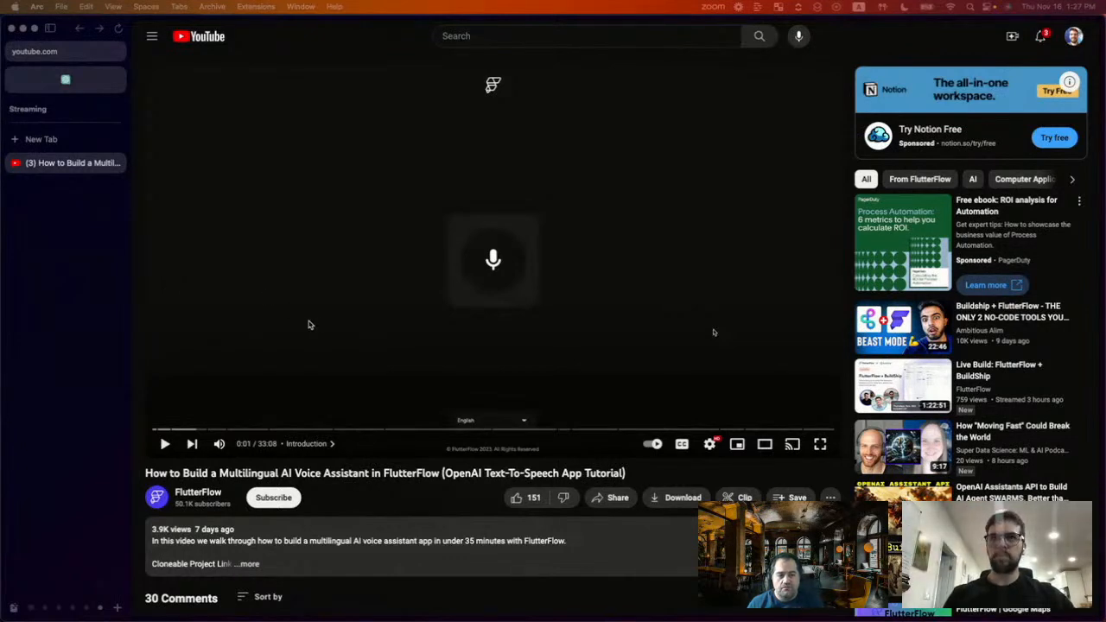
# - Mute the FlutterFlow multilingual AI voice assistant tutorial video and start playing it
pyautogui.click(219, 445)
pyautogui.click(370, 308)
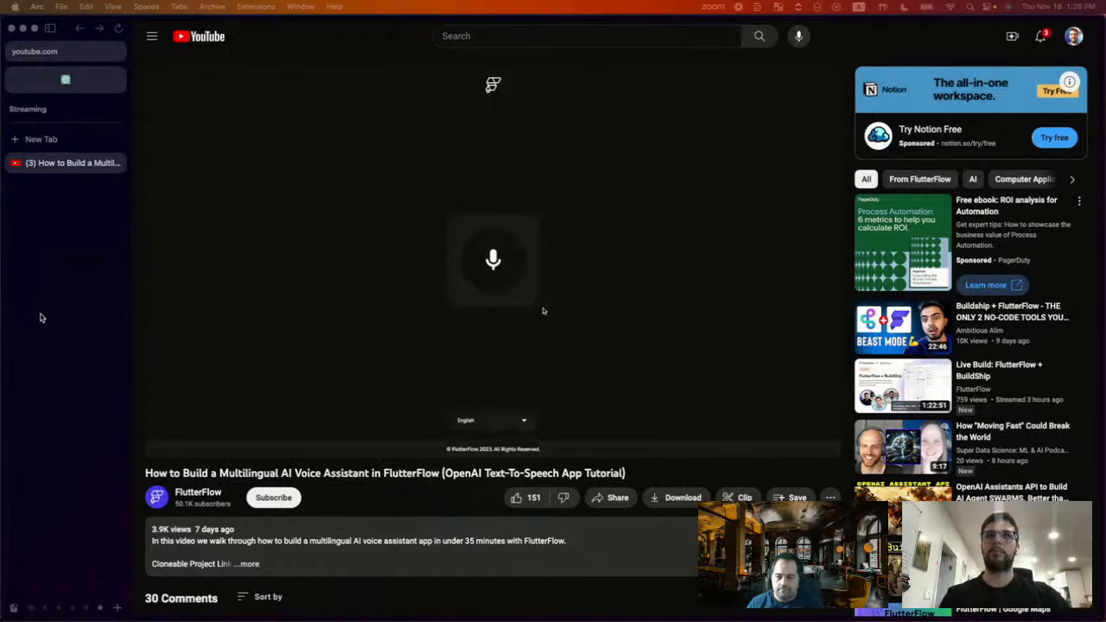
# - Search the web for "buildship" in a new browser tab
pyautogui.click(40, 318)
pyautogui.press('super+t')
pyautogui.write('buildship')
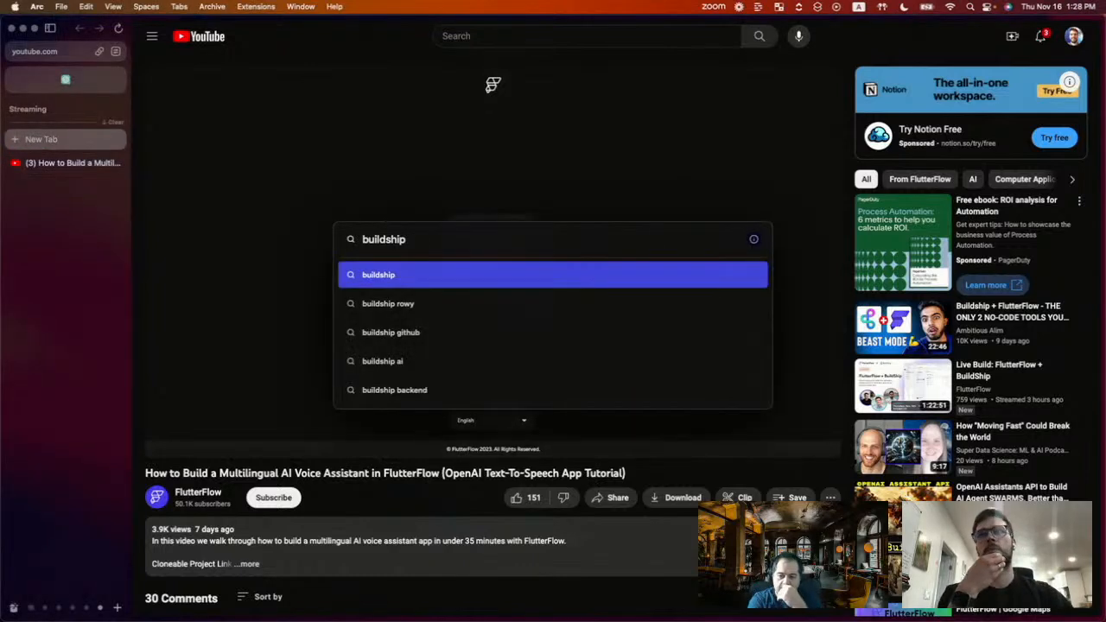
pyautogui.press('Return')
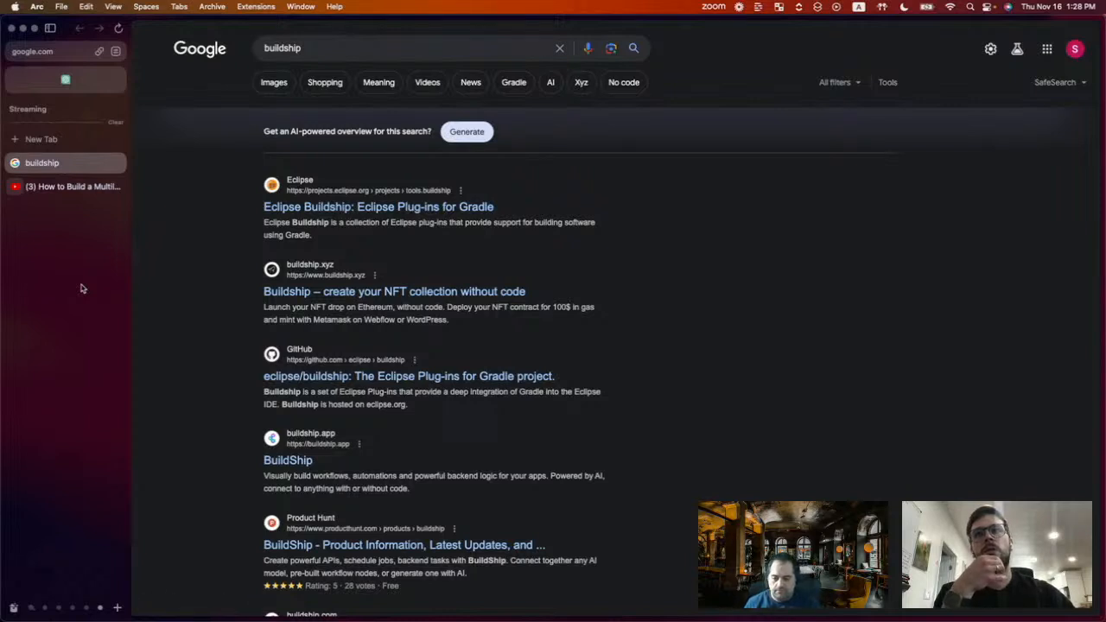
# - Look at the tutorial video again and open FlutterFlow in a new browser tab
pyautogui.click(67, 186)
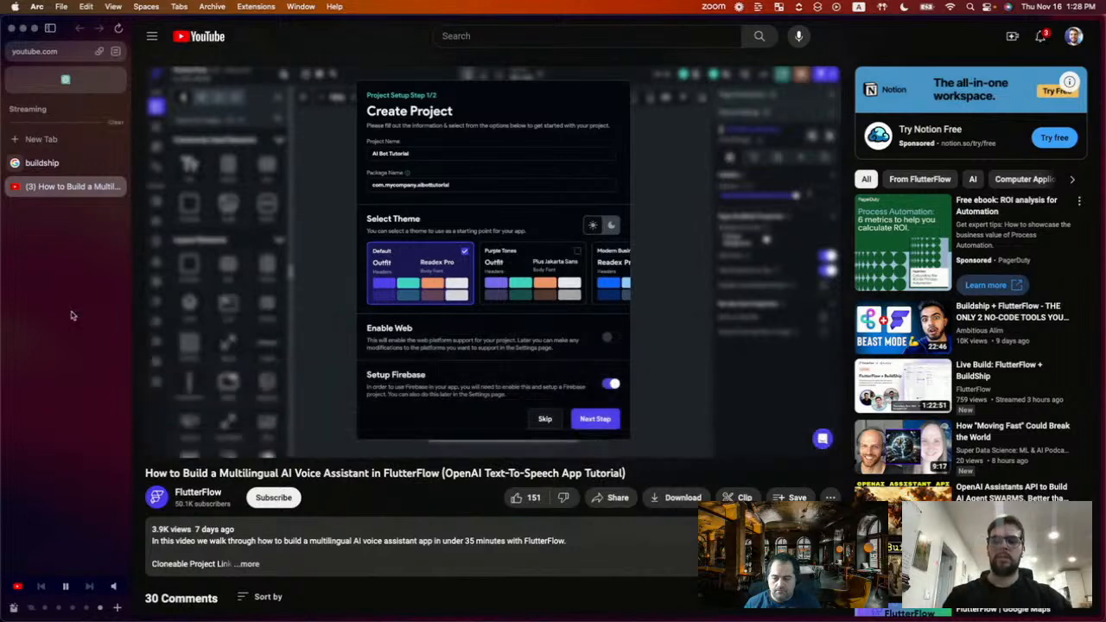
pyautogui.press('super+t')
pyautogui.write('flutter')
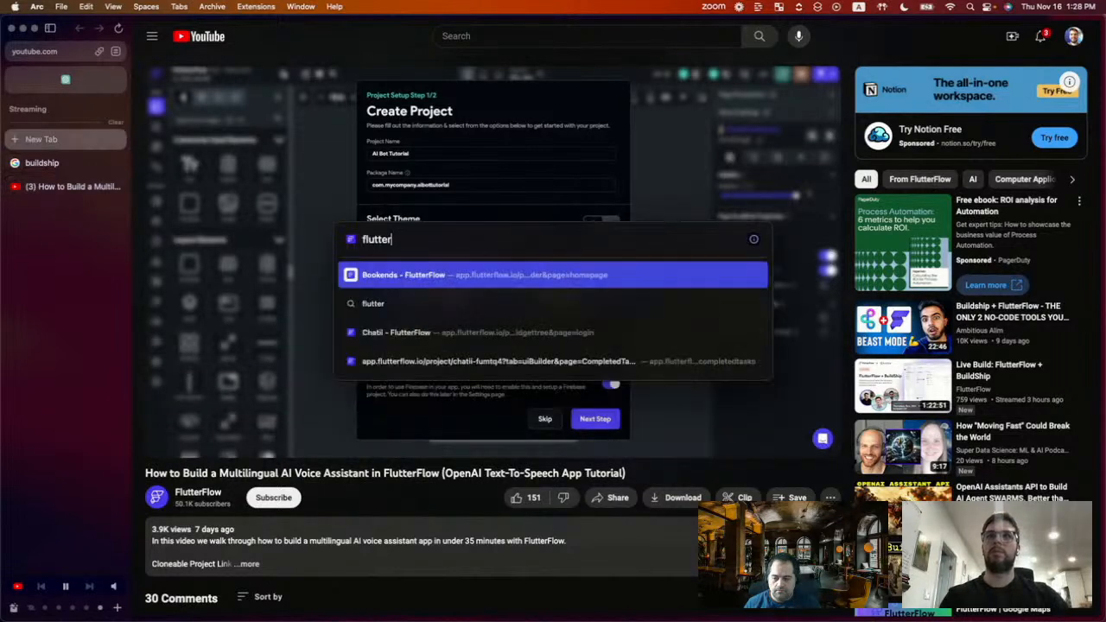
pyautogui.write('flow')
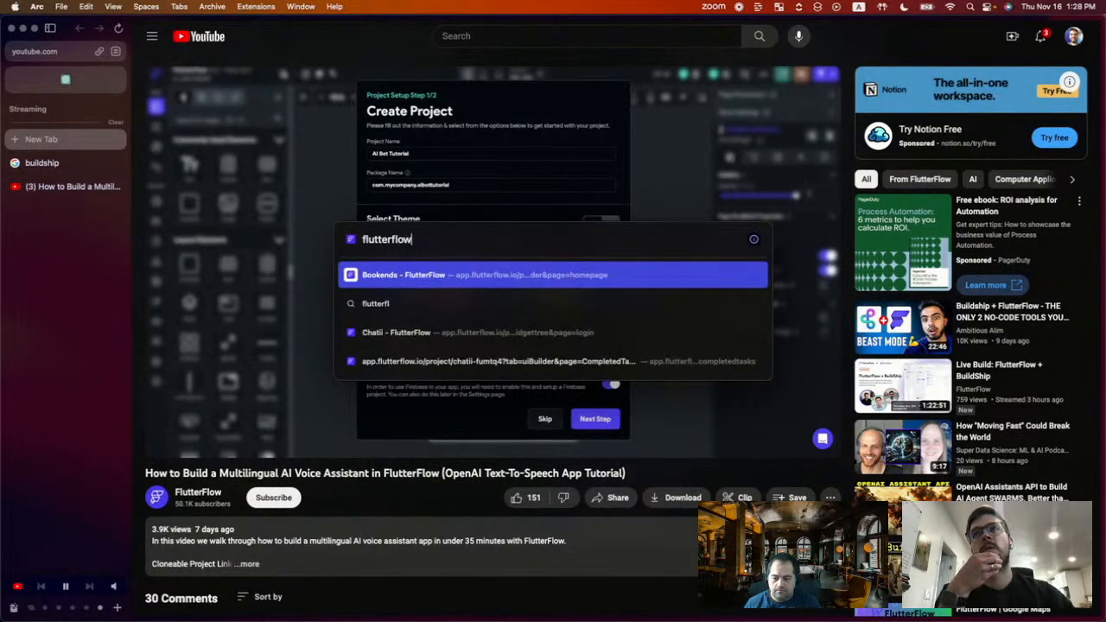
pyautogui.press('Return')
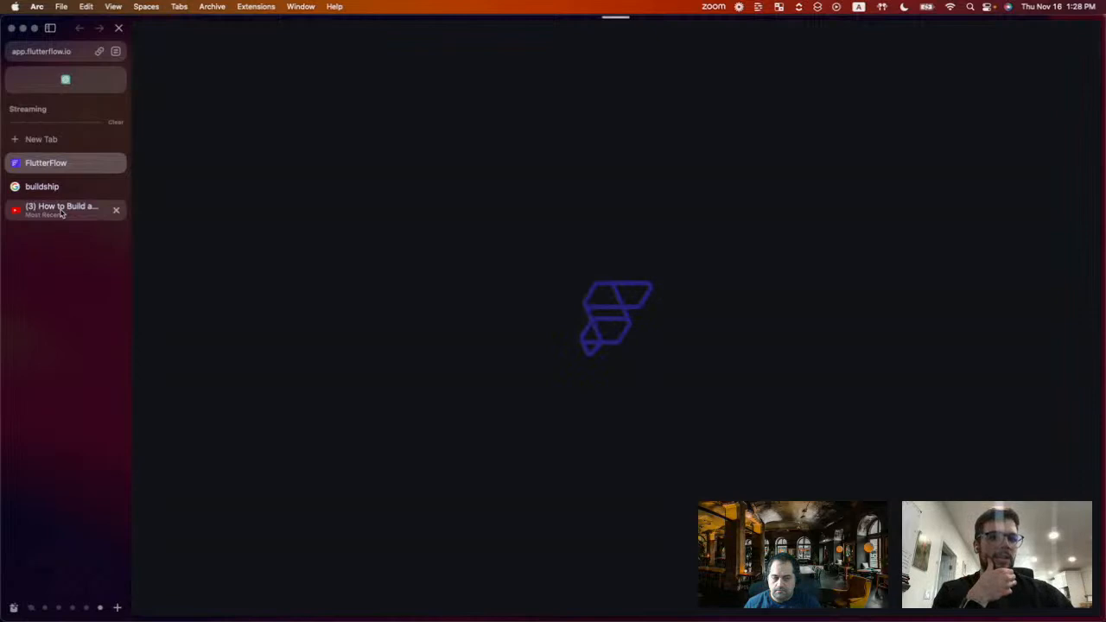
# - Return to the YouTube tutorial and close its tab
pyautogui.click(62, 210)
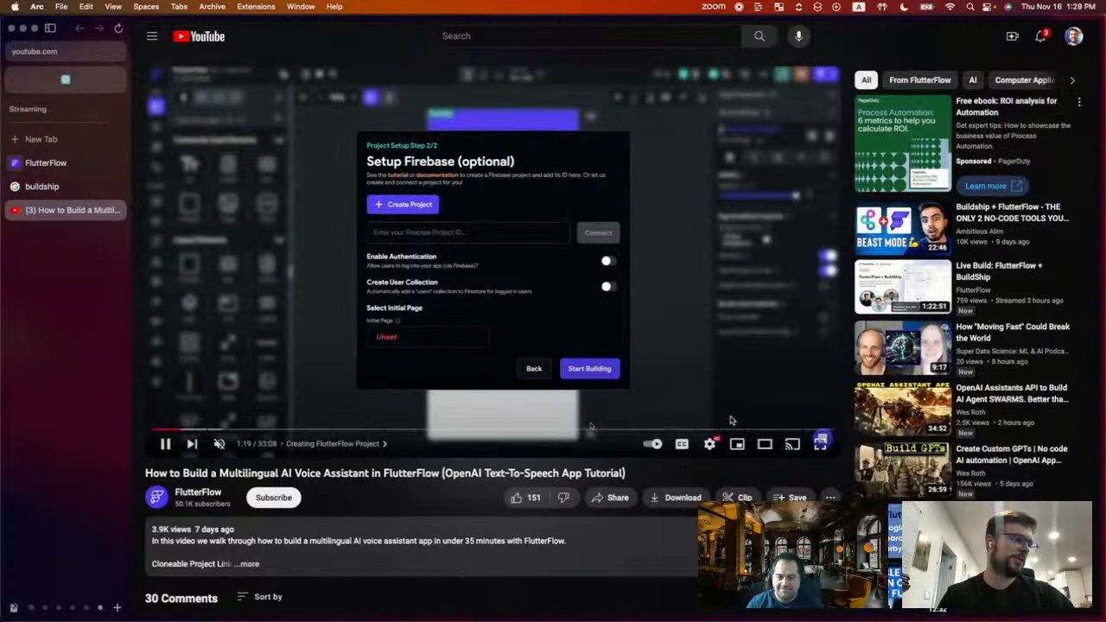
pyautogui.press('super+w')
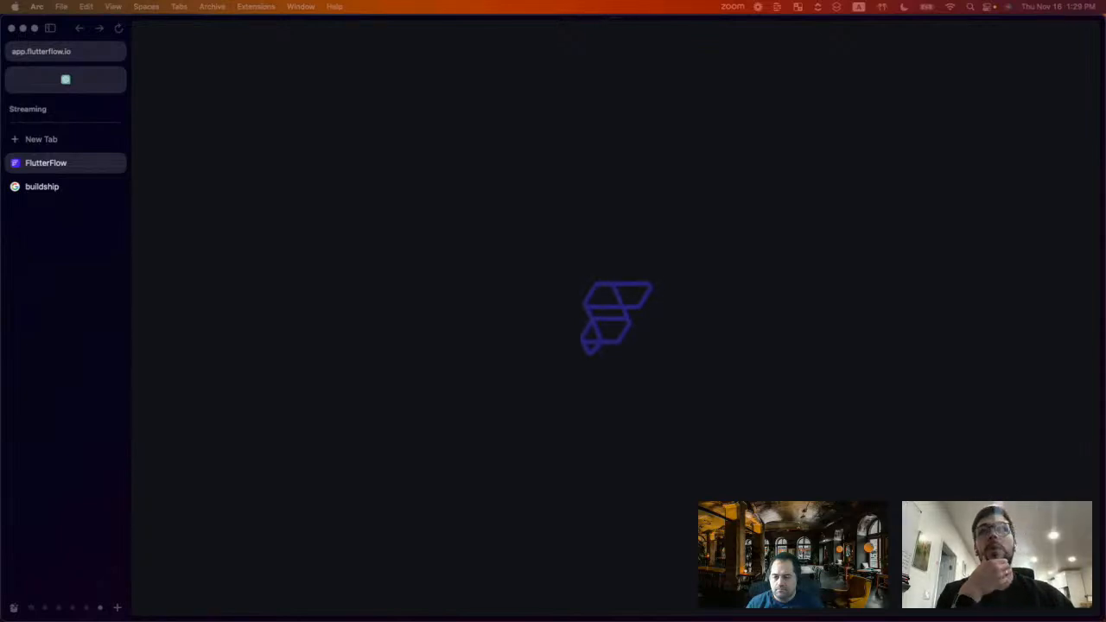
# - Reload the FlutterFlow page and decline its request to send notifications
pyautogui.click(486, 354)
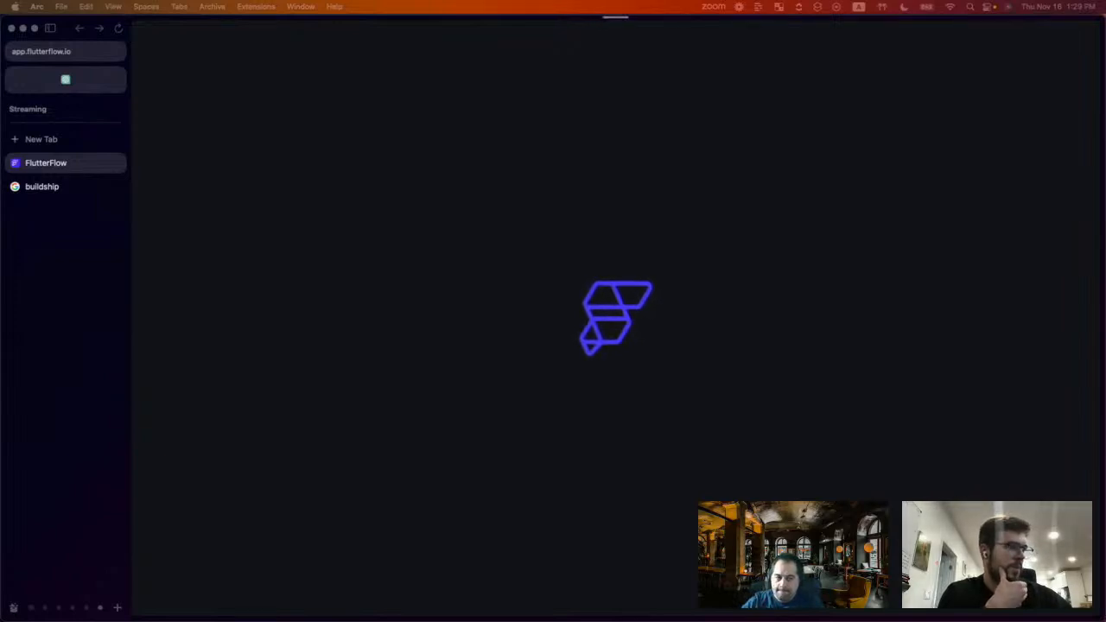
pyautogui.click(395, 316)
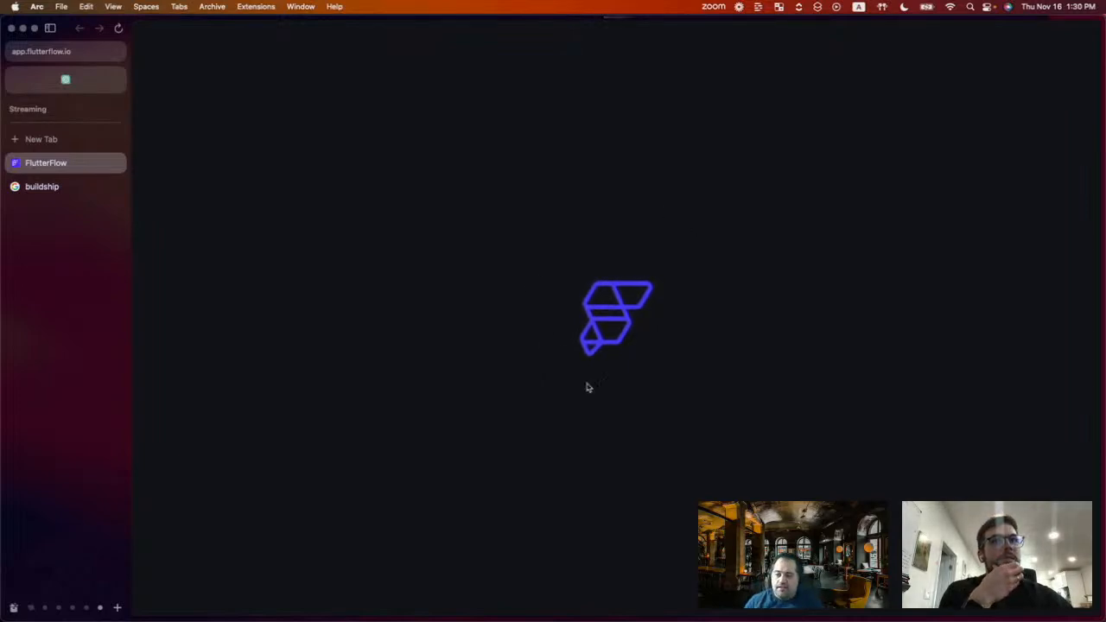
pyautogui.click(120, 30)
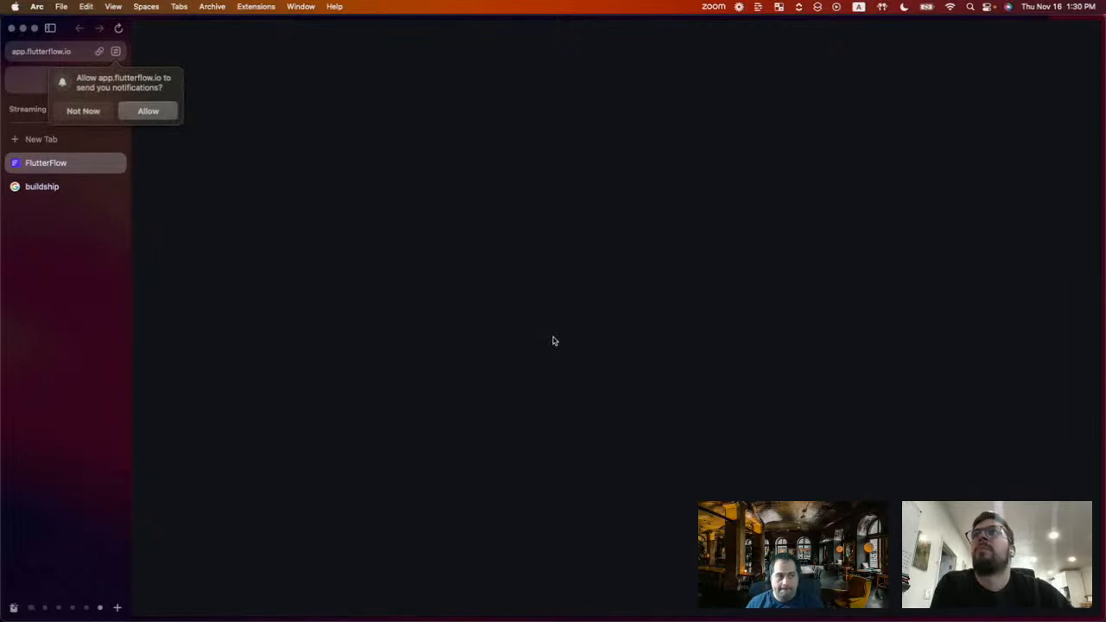
pyautogui.click(92, 110)
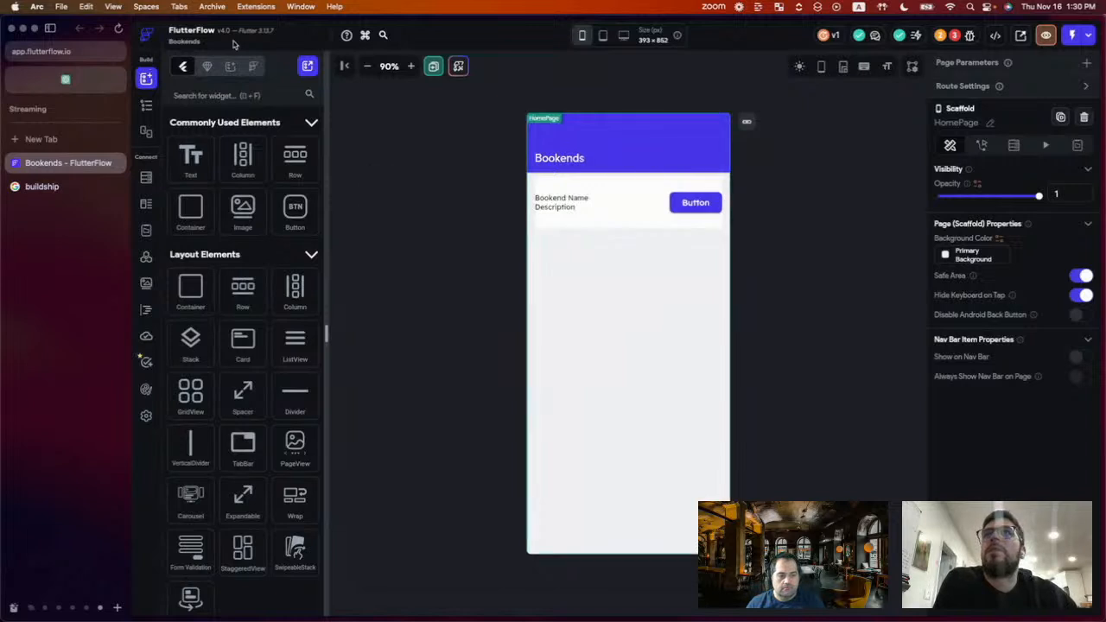
# - Go to the projects overview and create a blank project named Assistii
pyautogui.click(147, 38)
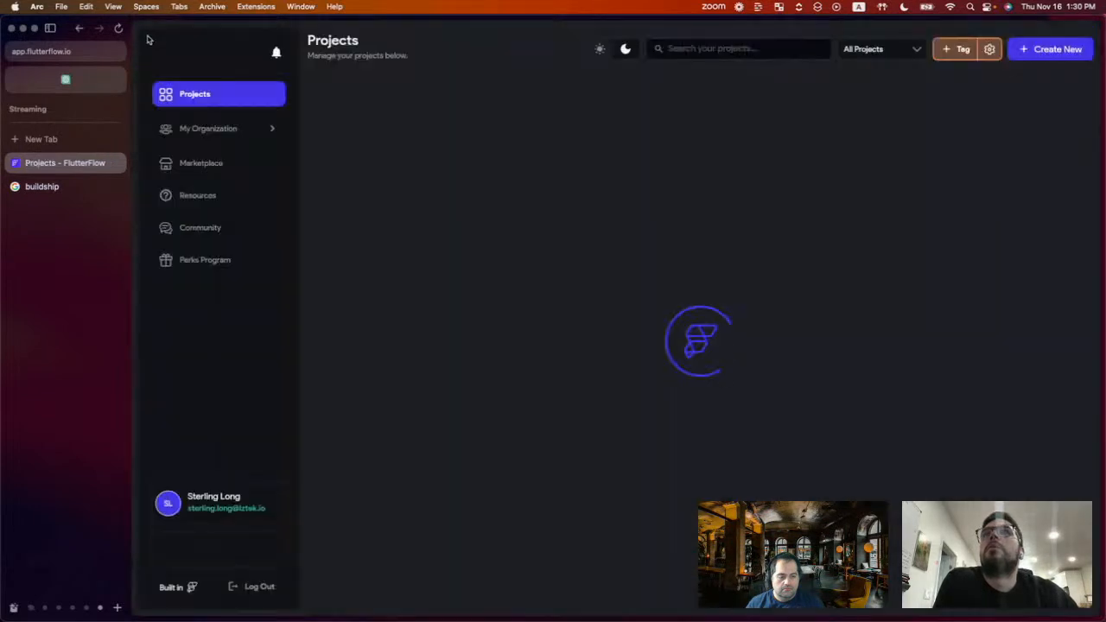
pyautogui.click(1033, 54)
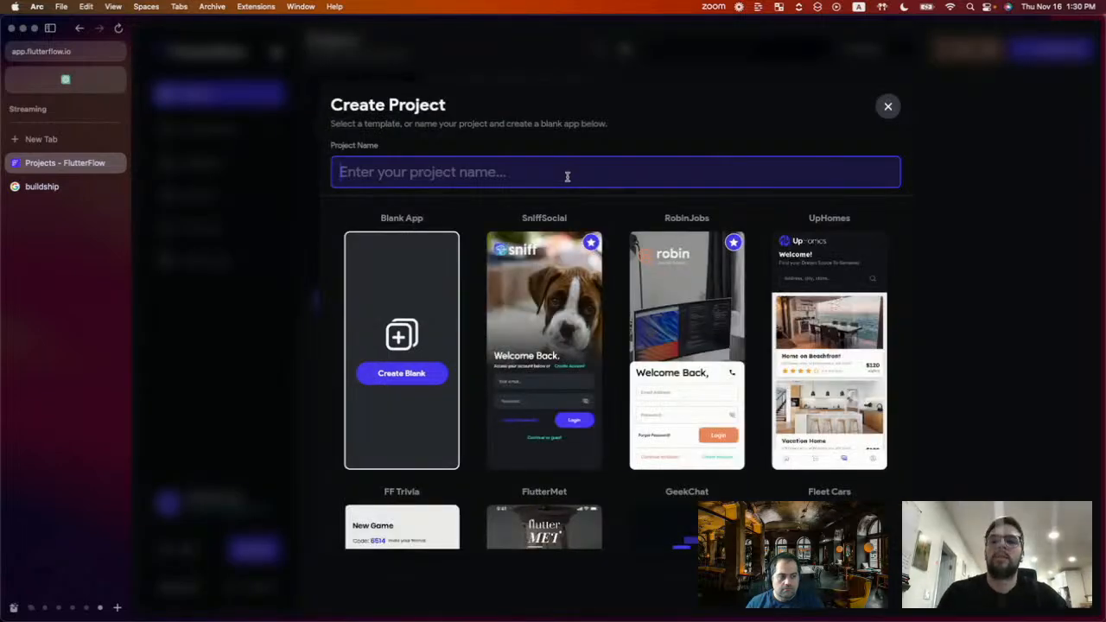
pyautogui.write('Assistii')
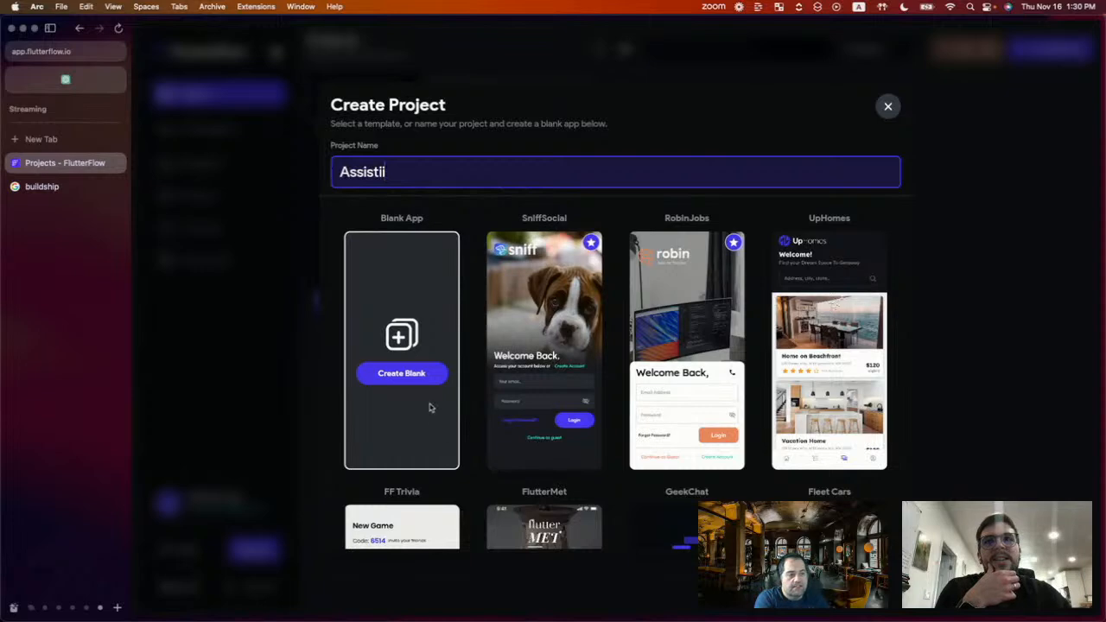
pyautogui.click(407, 377)
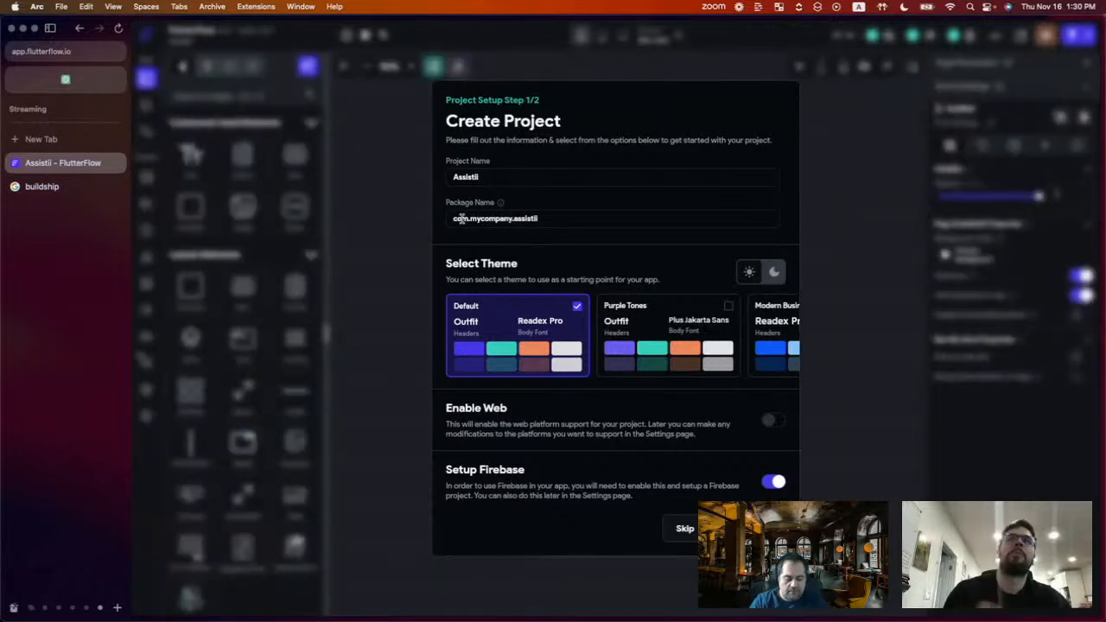
# - Set the package name to "me", the owner's name and "assistii", and enable web support before continuing to the Firebase setup
pyautogui.doubleClick(463, 219)
pyautogui.write('me')
pyautogui.press('Right')
pyautogui.hotkey('alt', 'shift', 'Right')
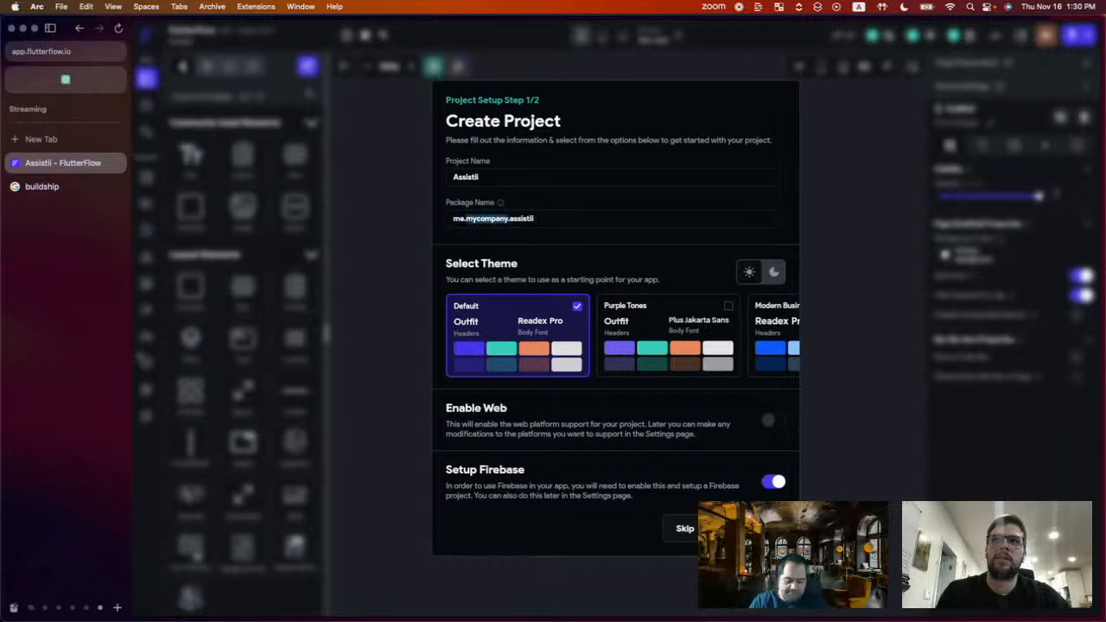
pyautogui.write('sterlinglong')
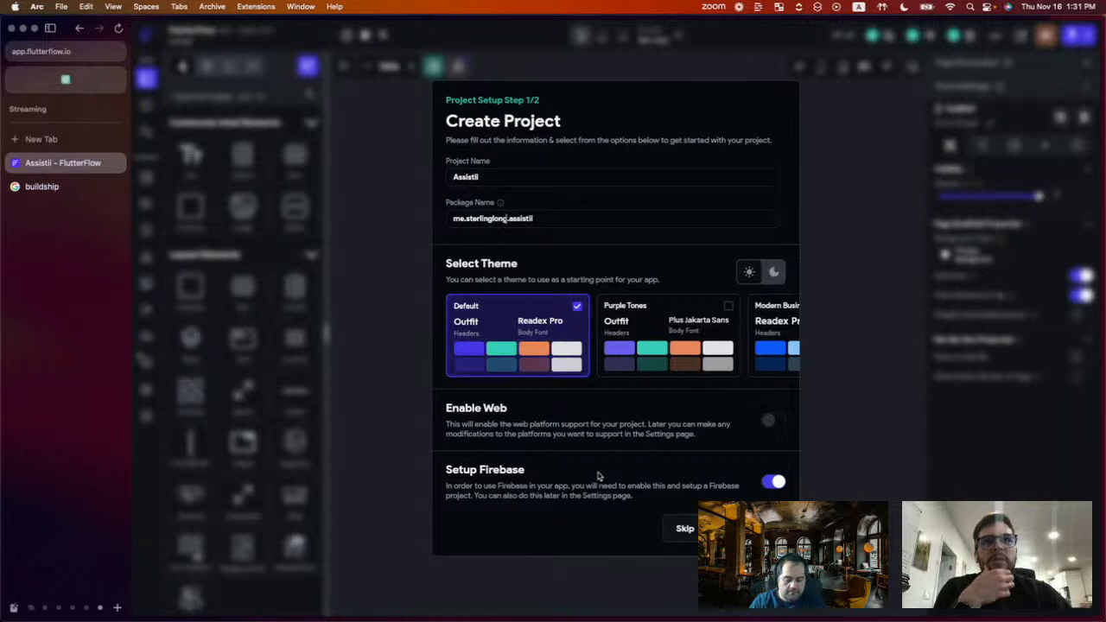
pyautogui.click(772, 421)
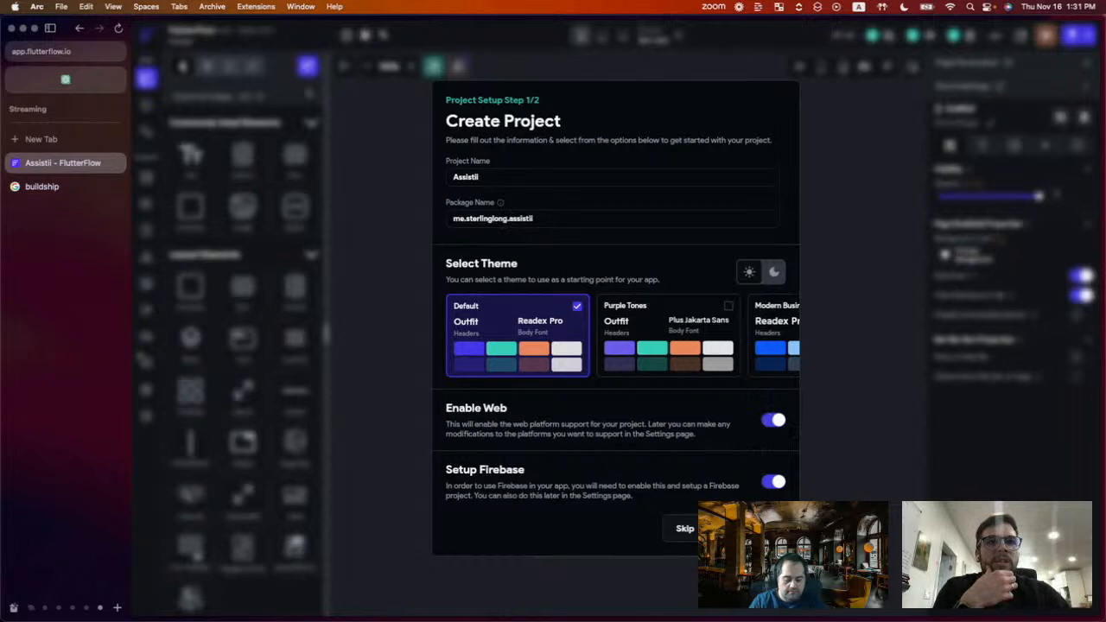
pyautogui.click(740, 527)
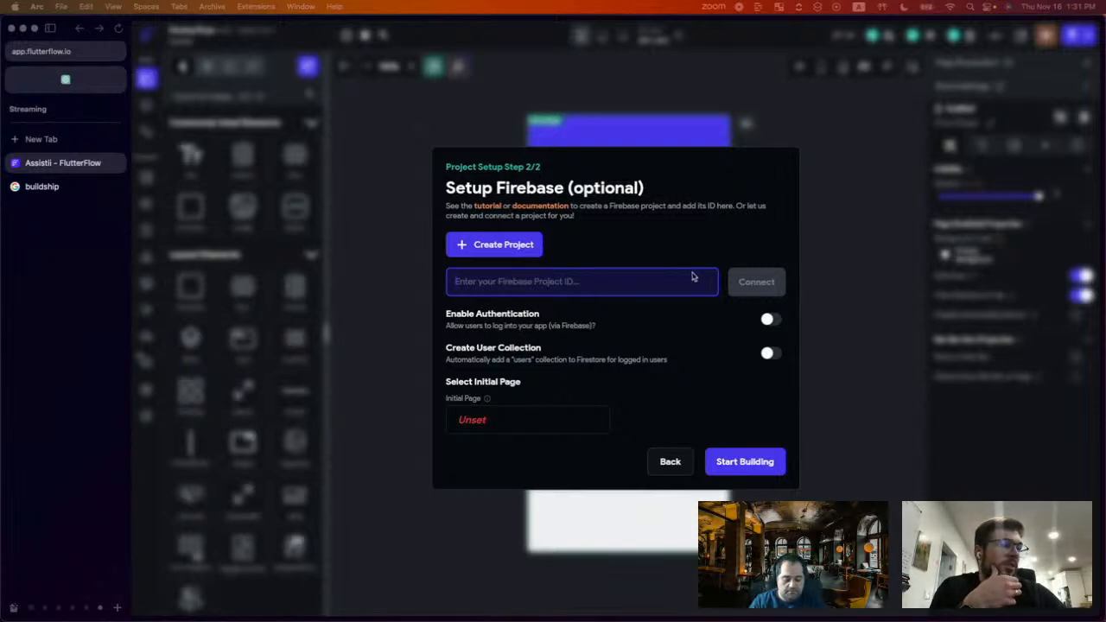
# - Start creating a Firebase project named Assistii and set its region to us-west1 (Oregon)
pyautogui.click(611, 248)
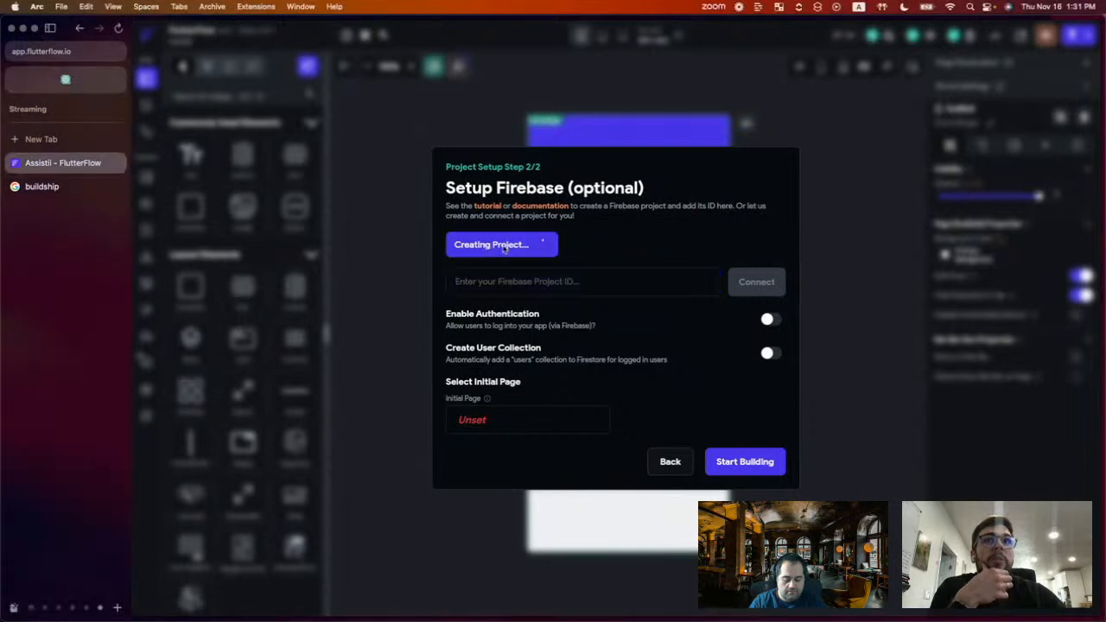
pyautogui.click(507, 246)
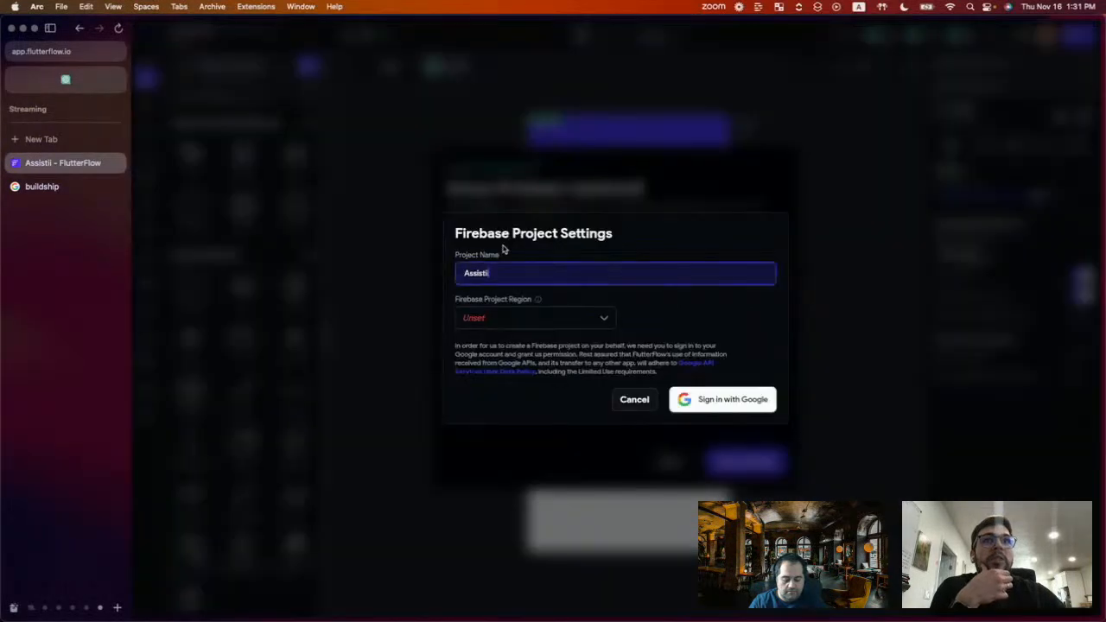
pyautogui.click(531, 321)
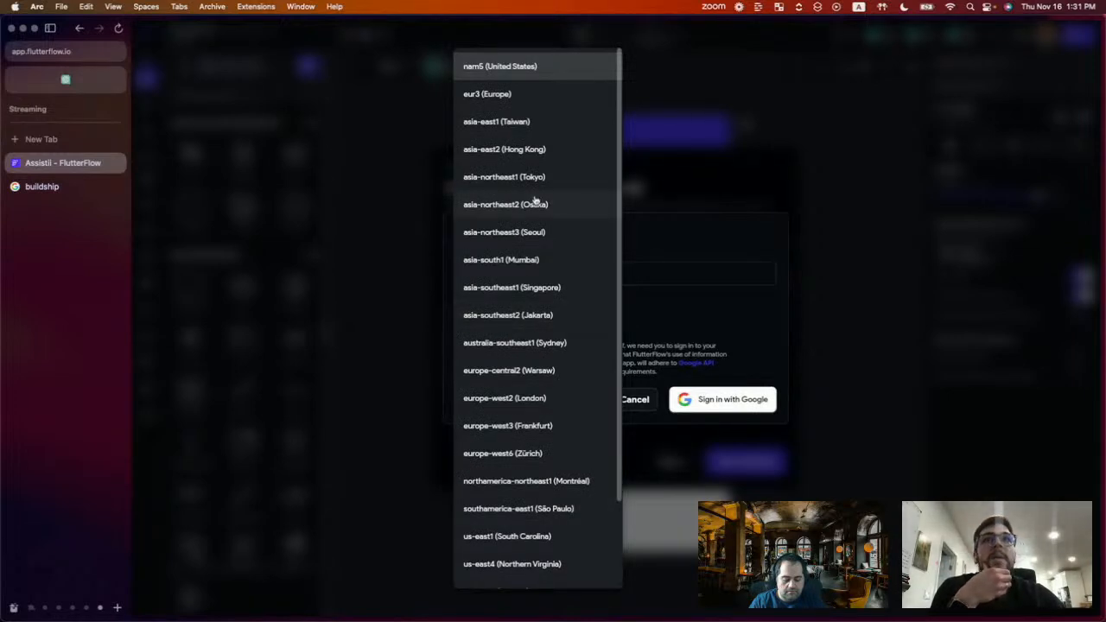
pyautogui.scroll(-3, 537, 349)
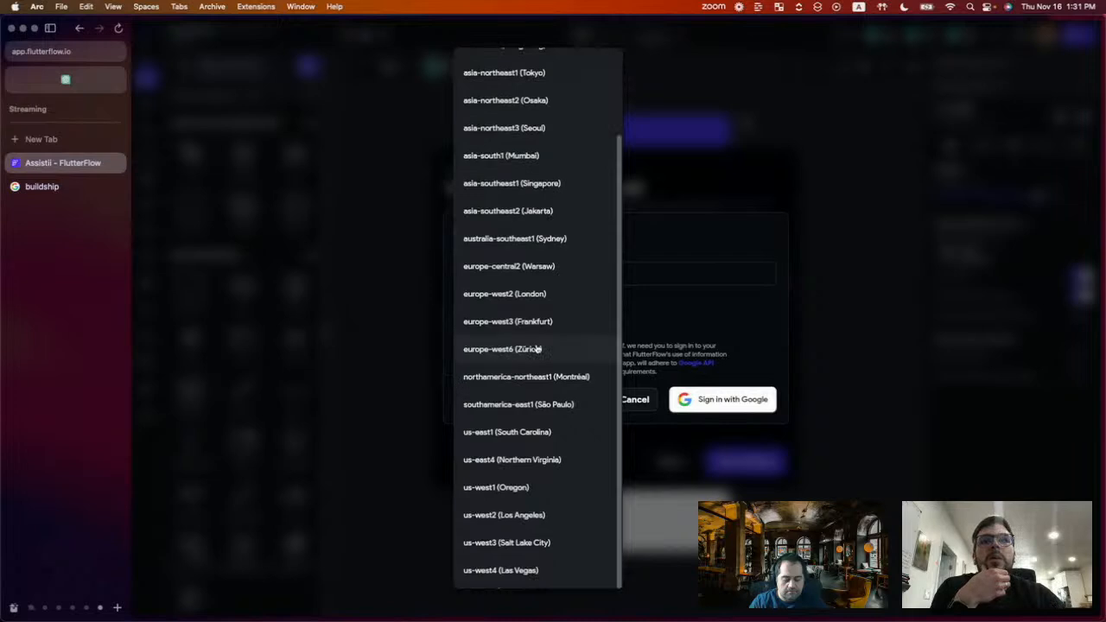
pyautogui.click(512, 490)
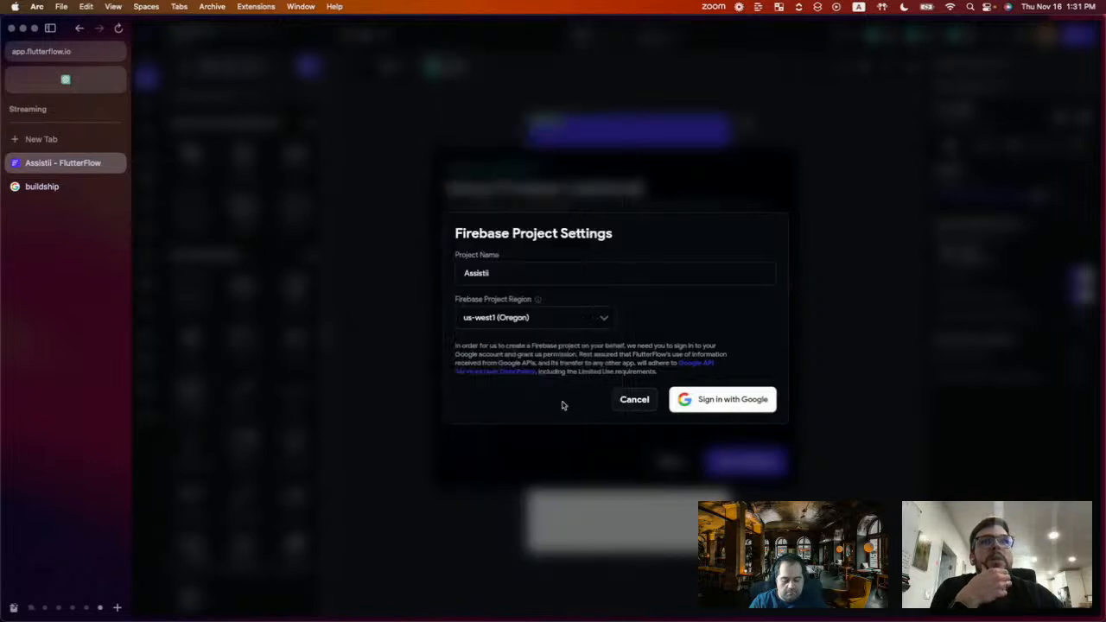
# - Start the Google sign-in for the Firebase project and choose the last account in the list
pyautogui.click(708, 401)
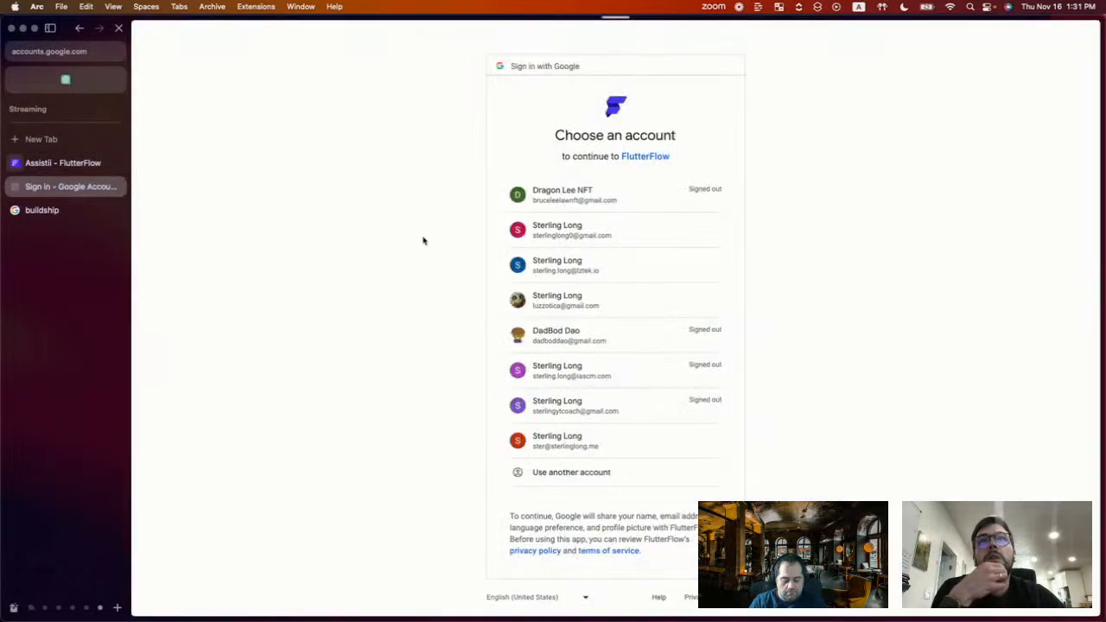
pyautogui.click(577, 445)
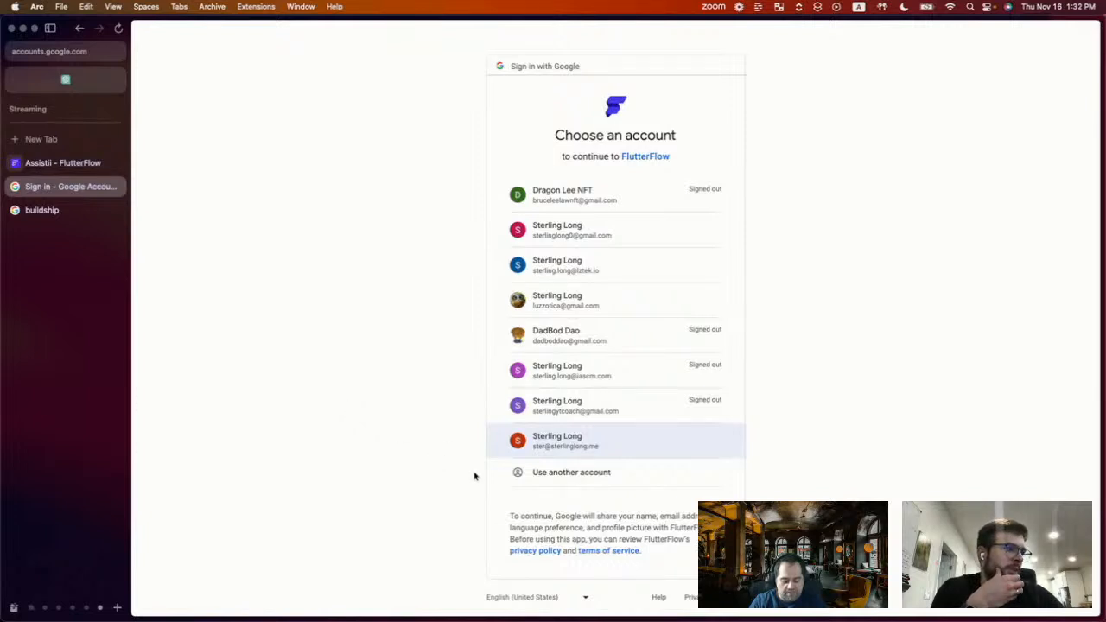
pyautogui.click(561, 441)
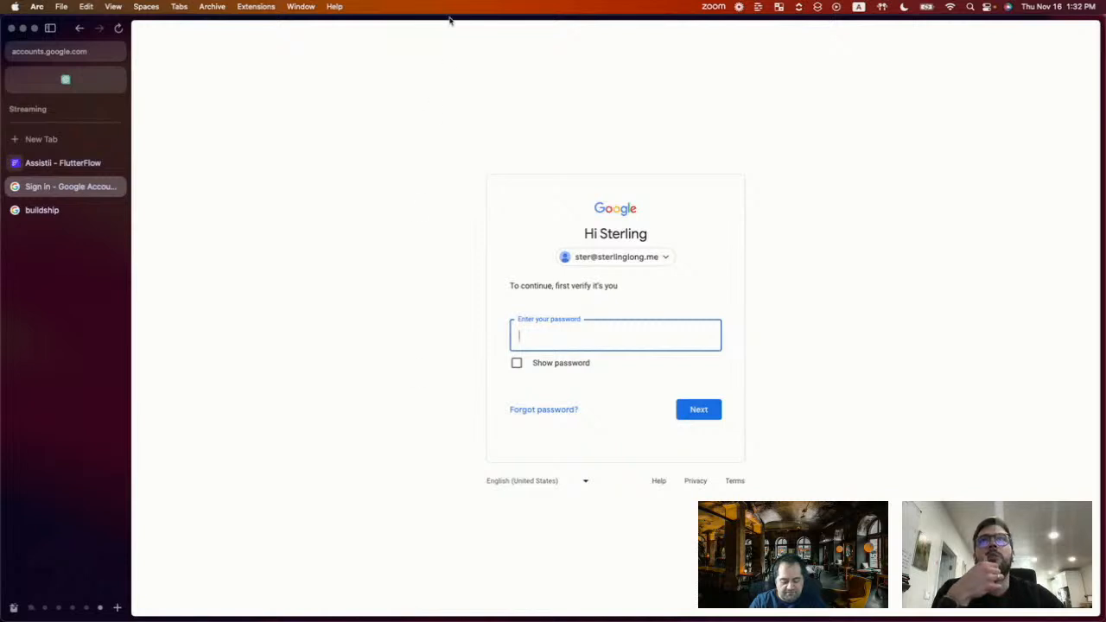
# - Move the browser window off the shared screen for the password verification and bring it back
pyautogui.moveTo(450, 17); pyautogui.dragTo(450, 0)
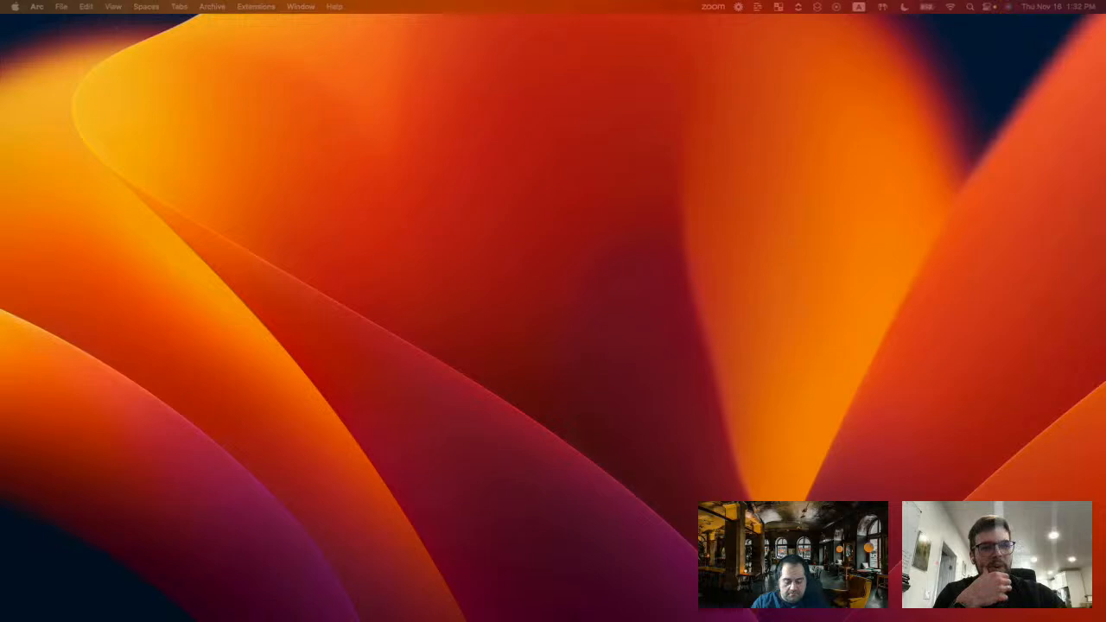
pyautogui.moveTo(524, 618); pyautogui.dragTo(476, 5)
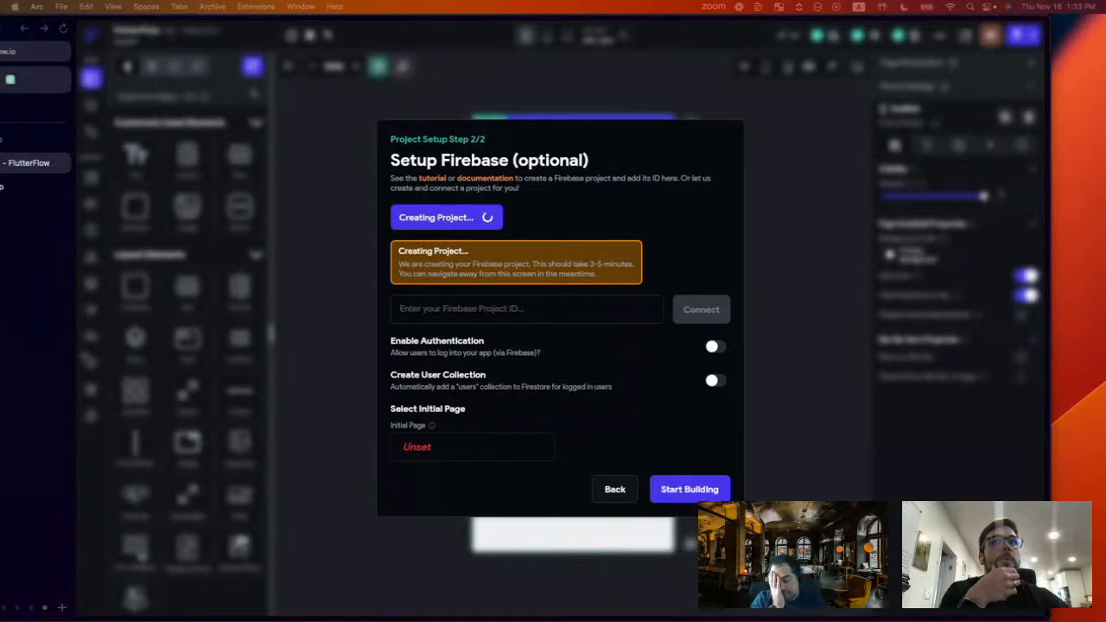
# - Enable authentication and the user collection for the project, leave the initial pages unset, and start building
pyautogui.click(660, 261)
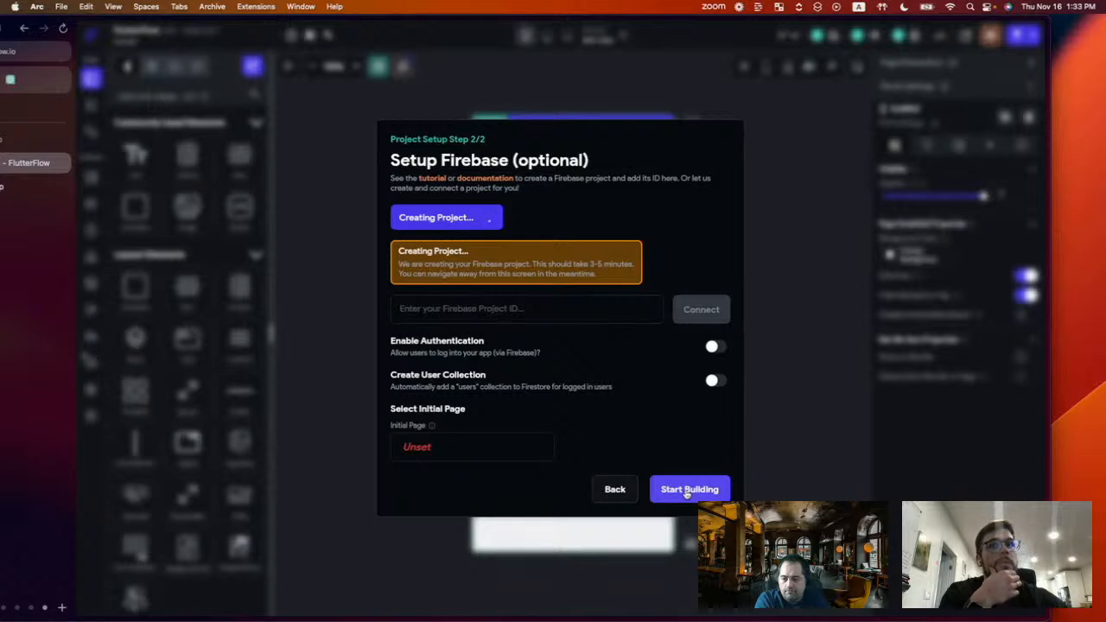
pyautogui.click(714, 349)
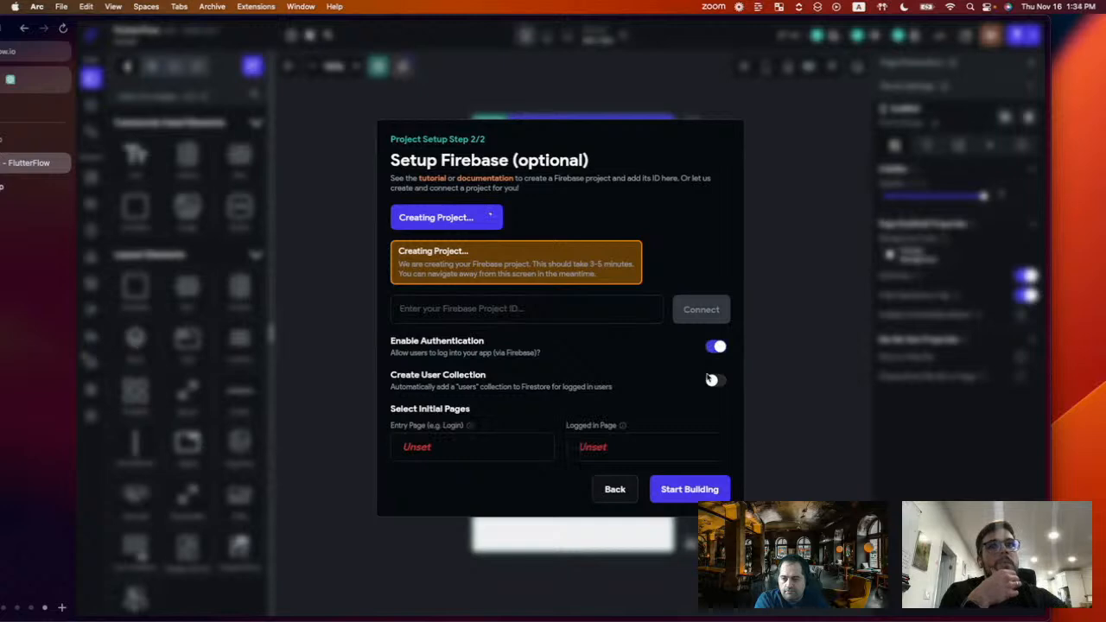
pyautogui.click(710, 380)
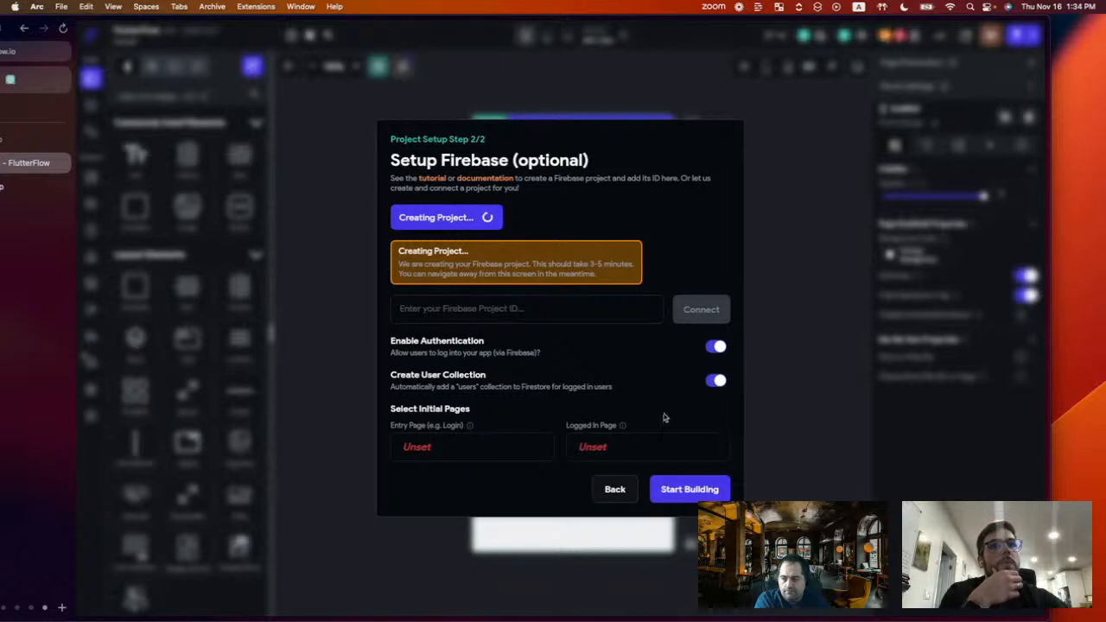
pyautogui.click(680, 489)
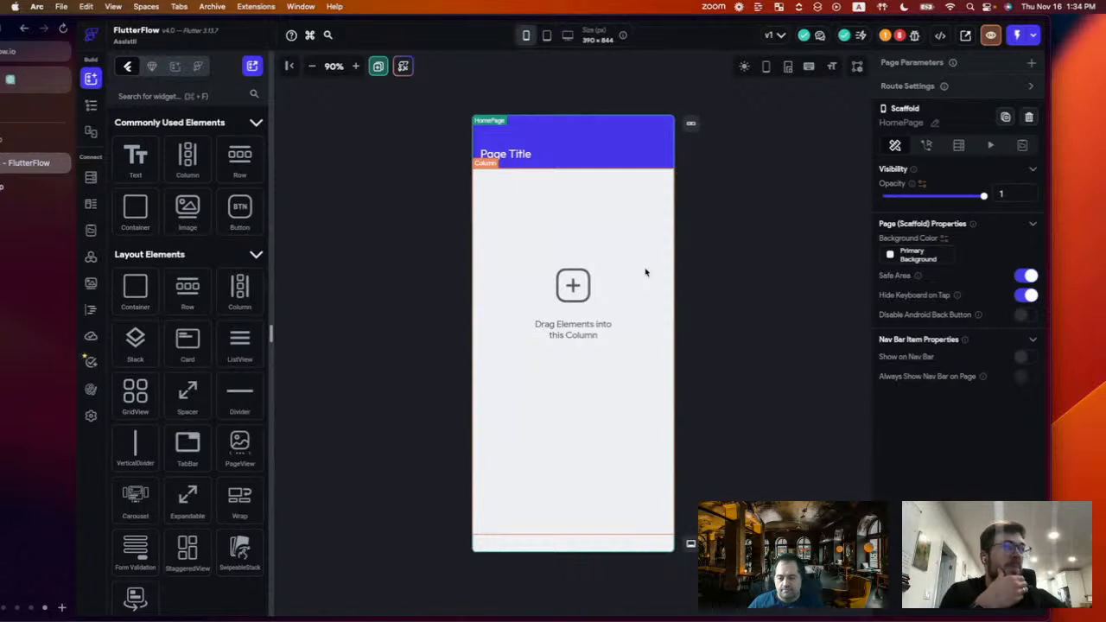
# - Switch the HomePage canvas preview to dark mode
pyautogui.click(742, 68)
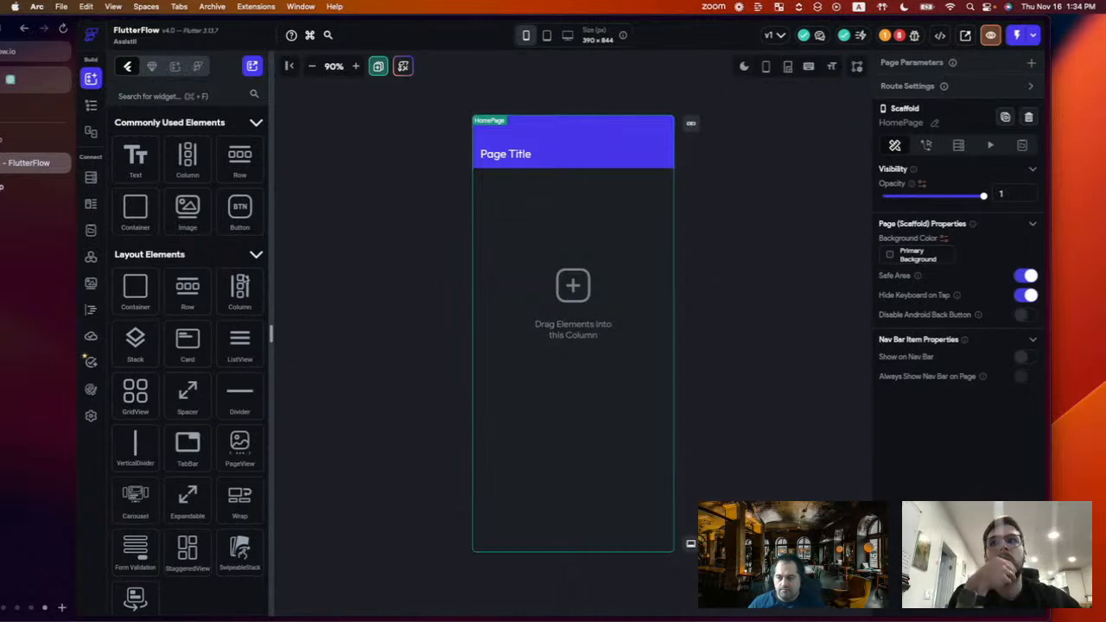
# - Examine the theme's design system settings and its light and dark mode colors, and return to the page builder
pyautogui.click(91, 388)
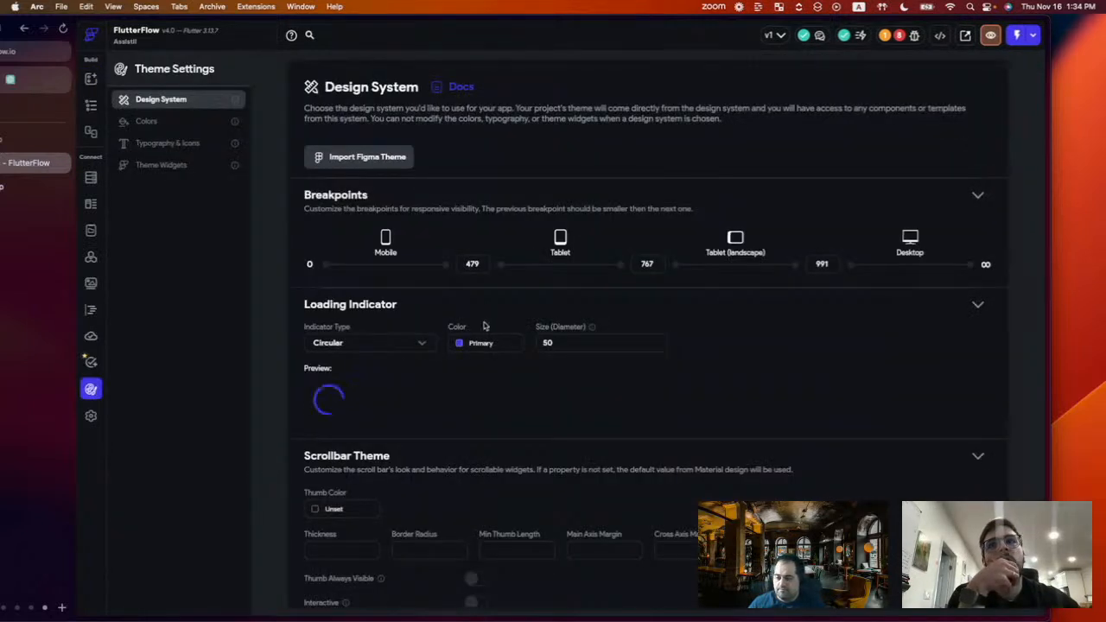
pyautogui.scroll(-5, 480, 336)
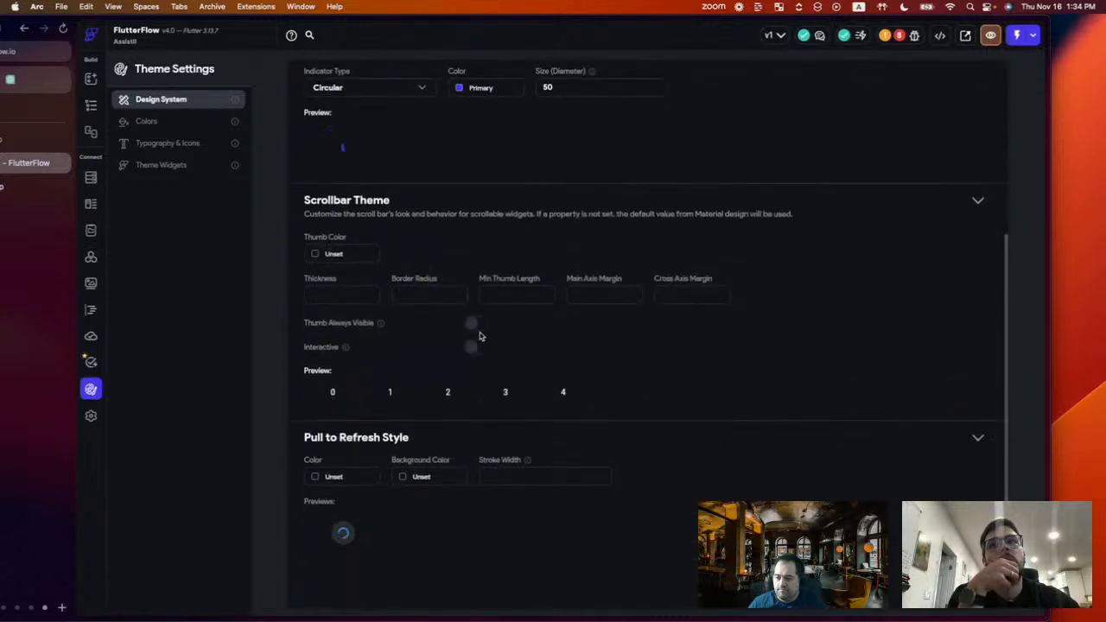
pyautogui.scroll(6, 480, 335)
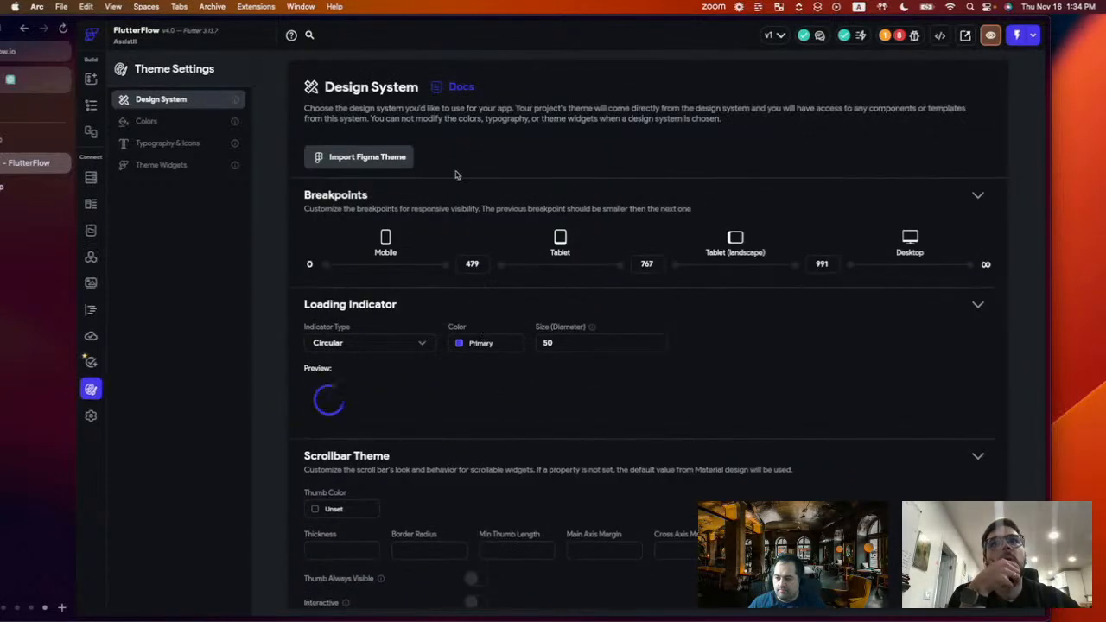
pyautogui.scroll(-3, 416, 417)
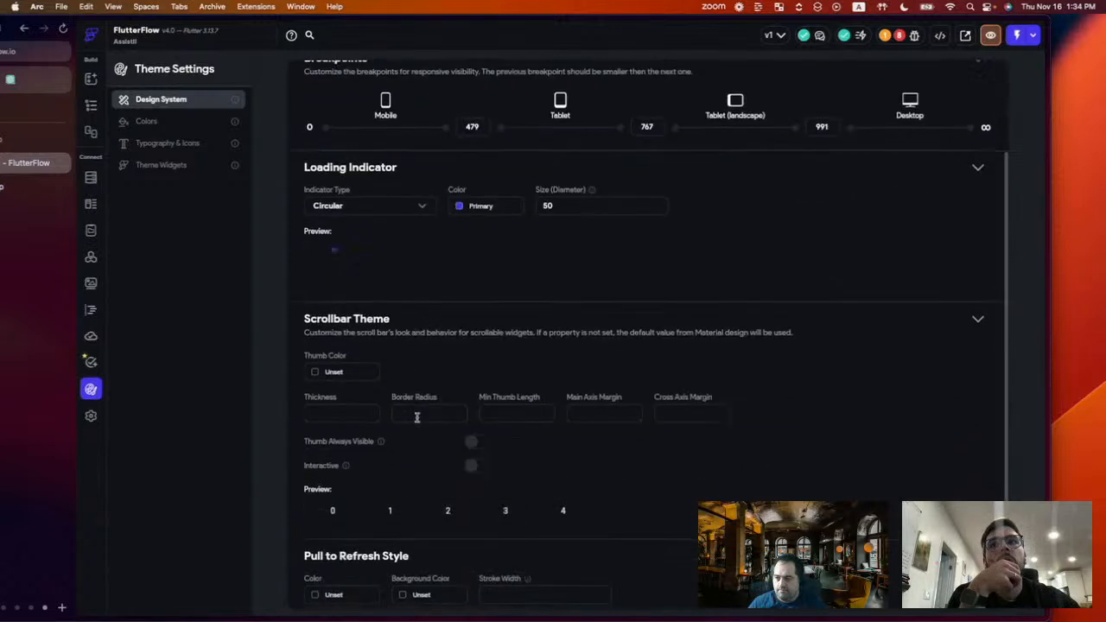
pyautogui.scroll(-3, 417, 417)
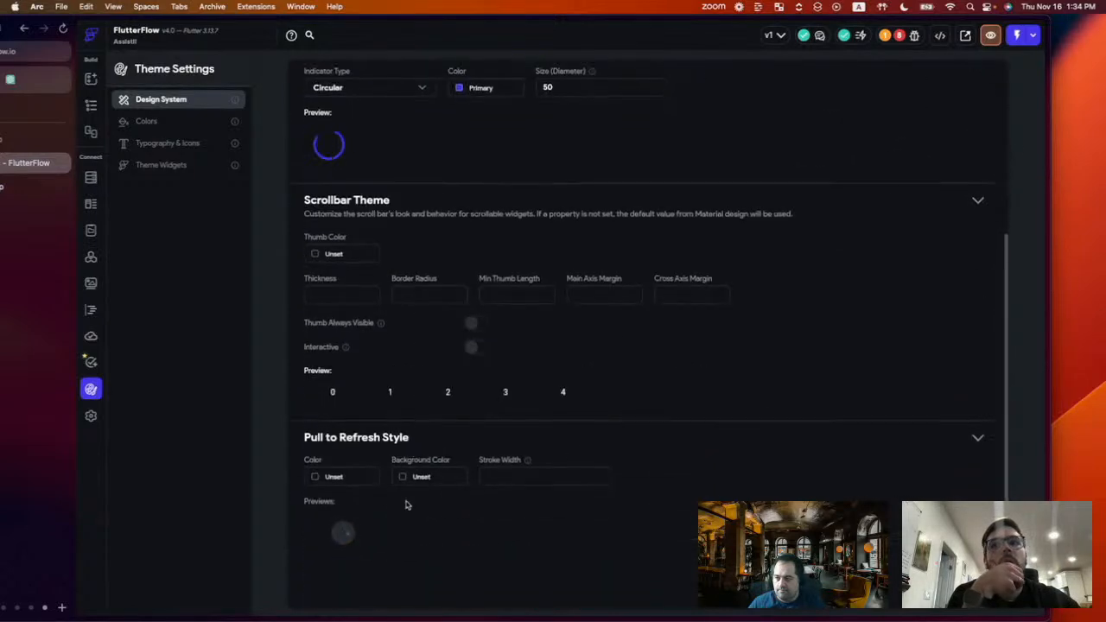
pyautogui.scroll(6, 406, 505)
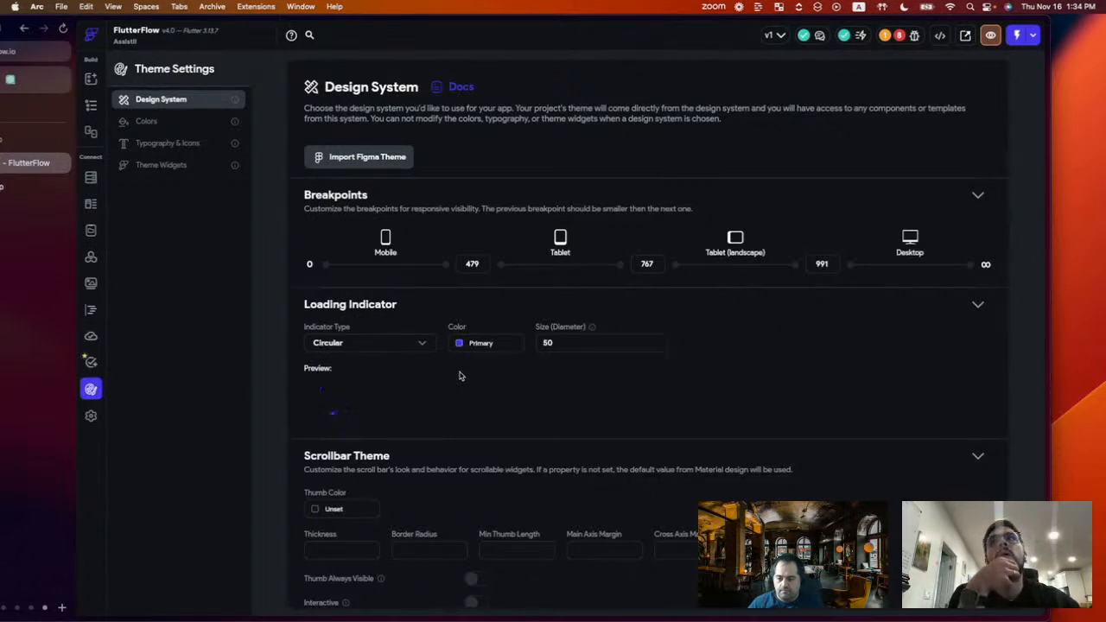
pyautogui.click(168, 123)
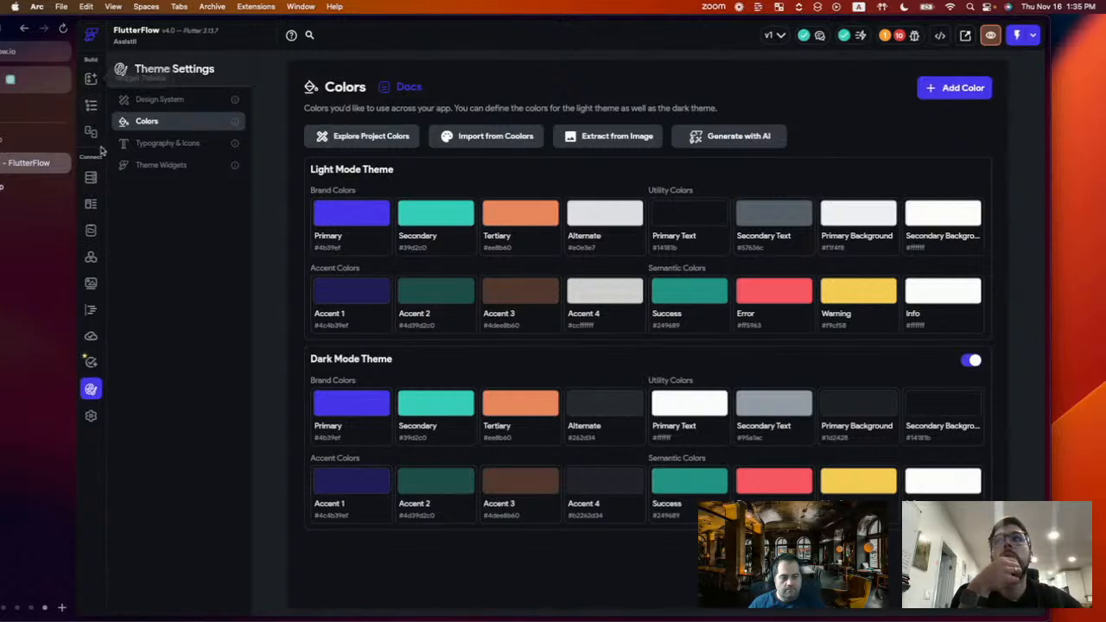
pyautogui.click(91, 78)
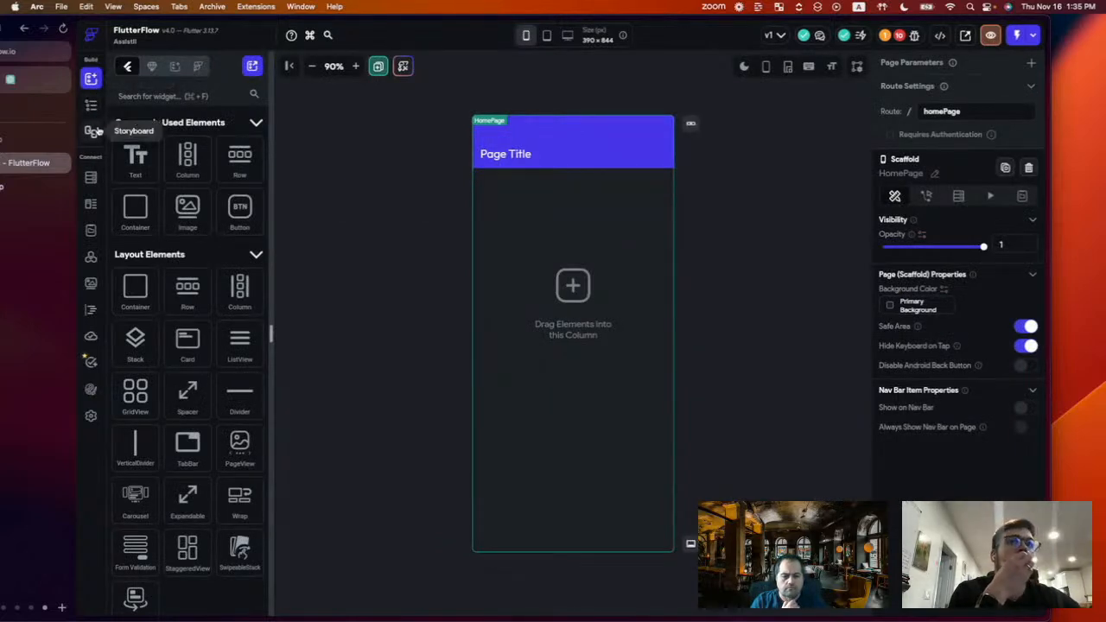
# - Change the page title text in the app bar to Assistii
pyautogui.click(526, 154)
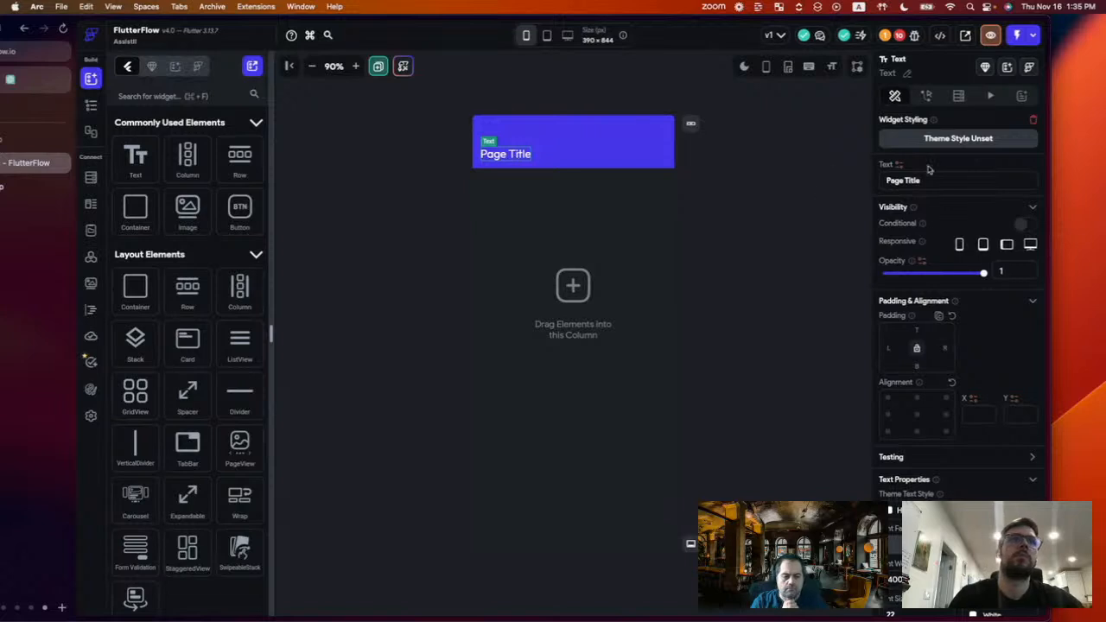
pyautogui.moveTo(940, 182); pyautogui.dragTo(846, 181)
pyautogui.write('A')
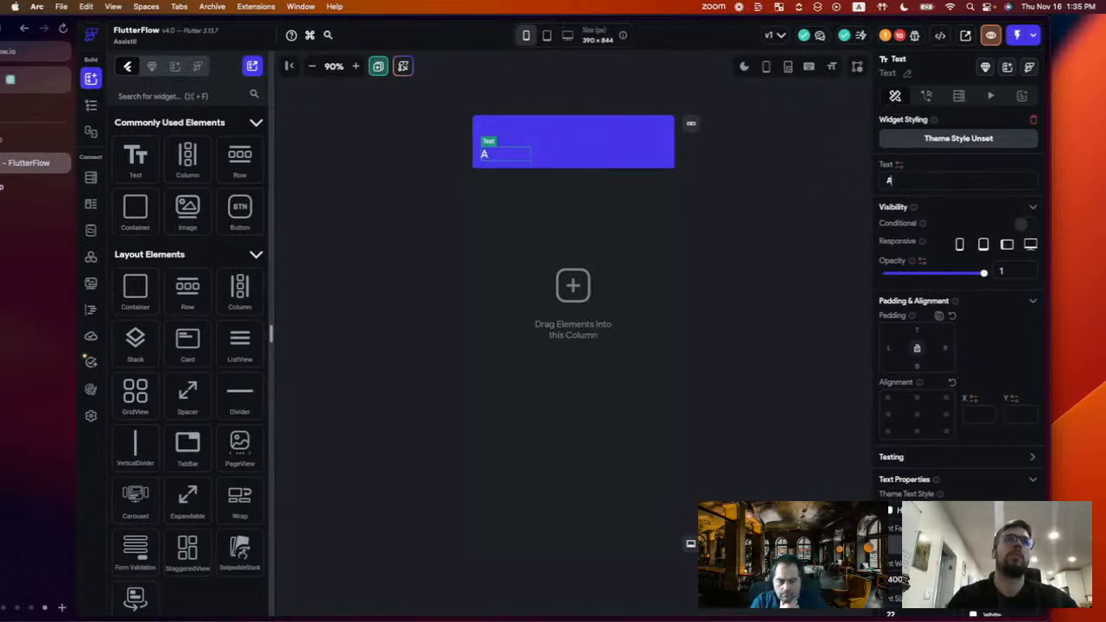
pyautogui.write('ssistii')
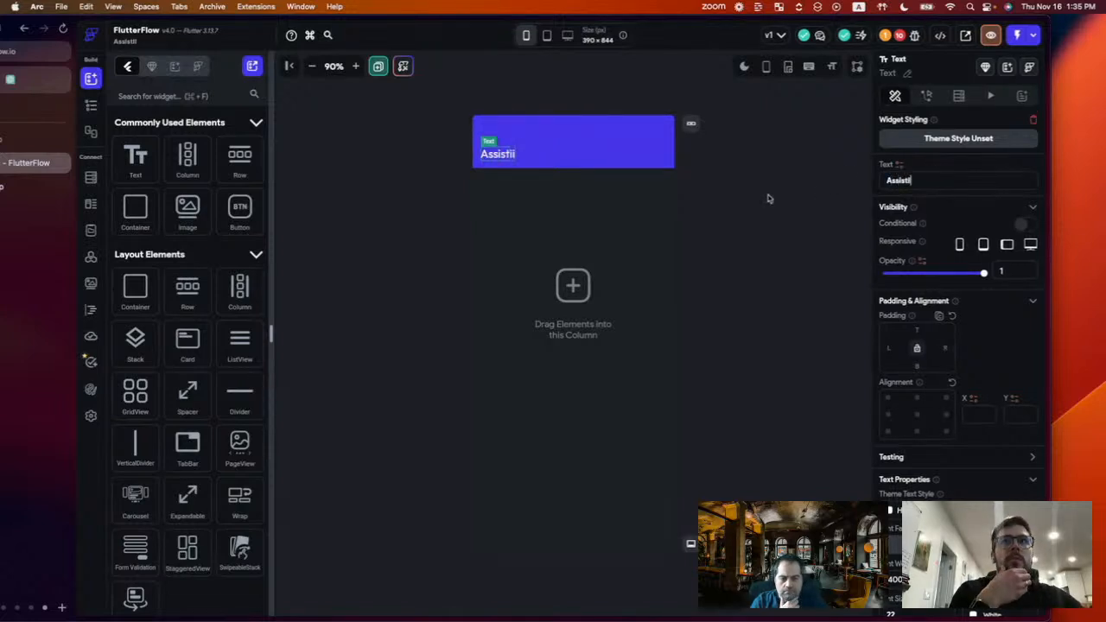
pyautogui.click(765, 200)
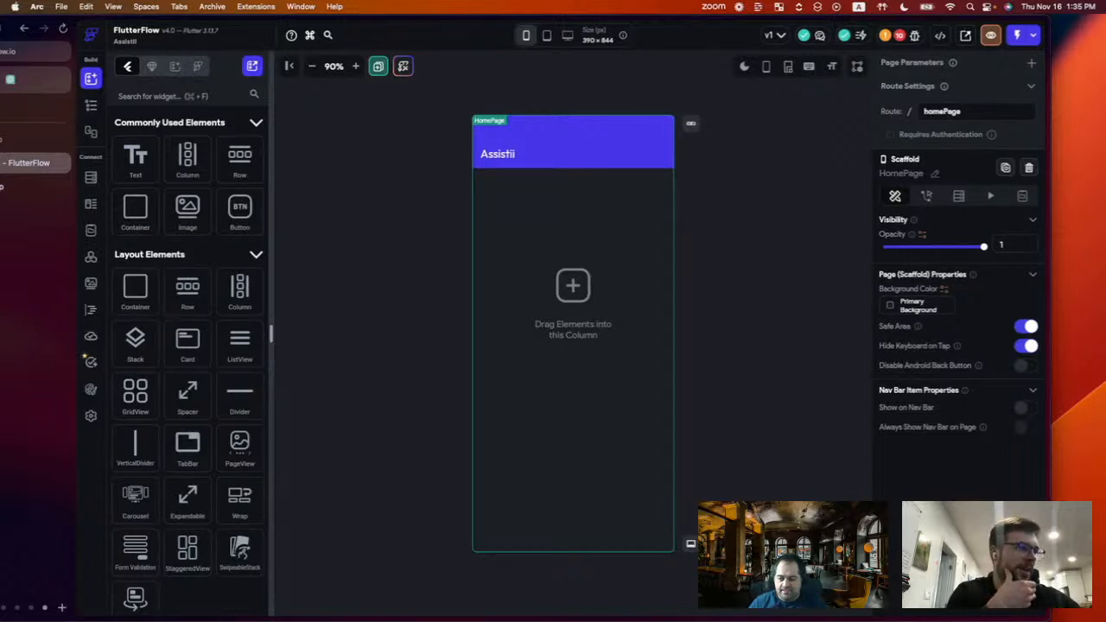
# - Wrap the HomePage column in a container and set the container's alignment to the center
pyautogui.click(547, 283)
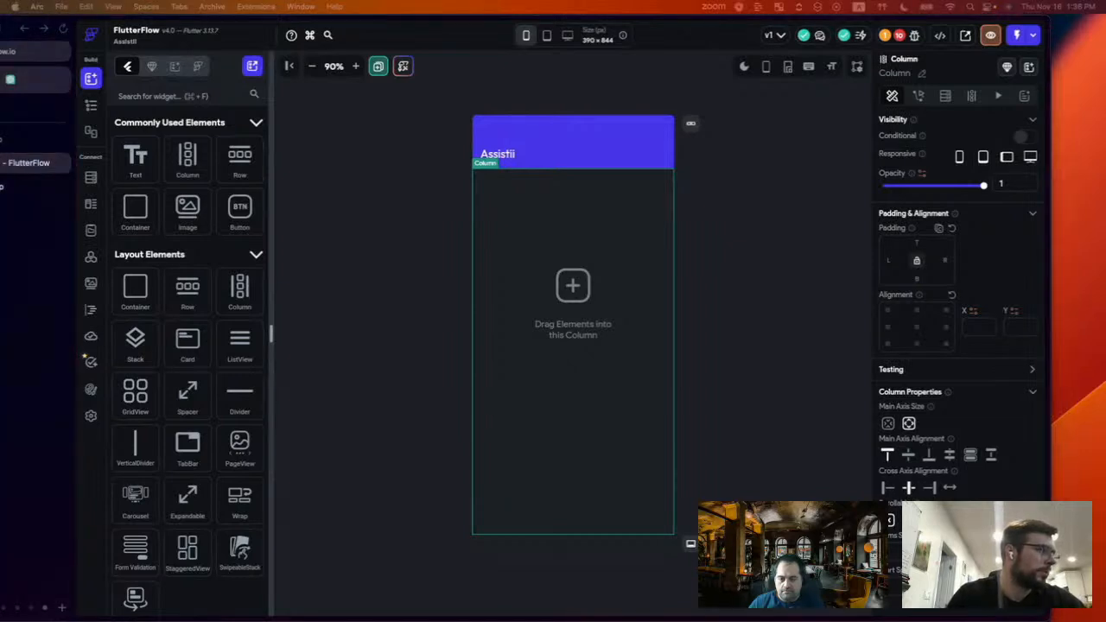
pyautogui.click(606, 418)
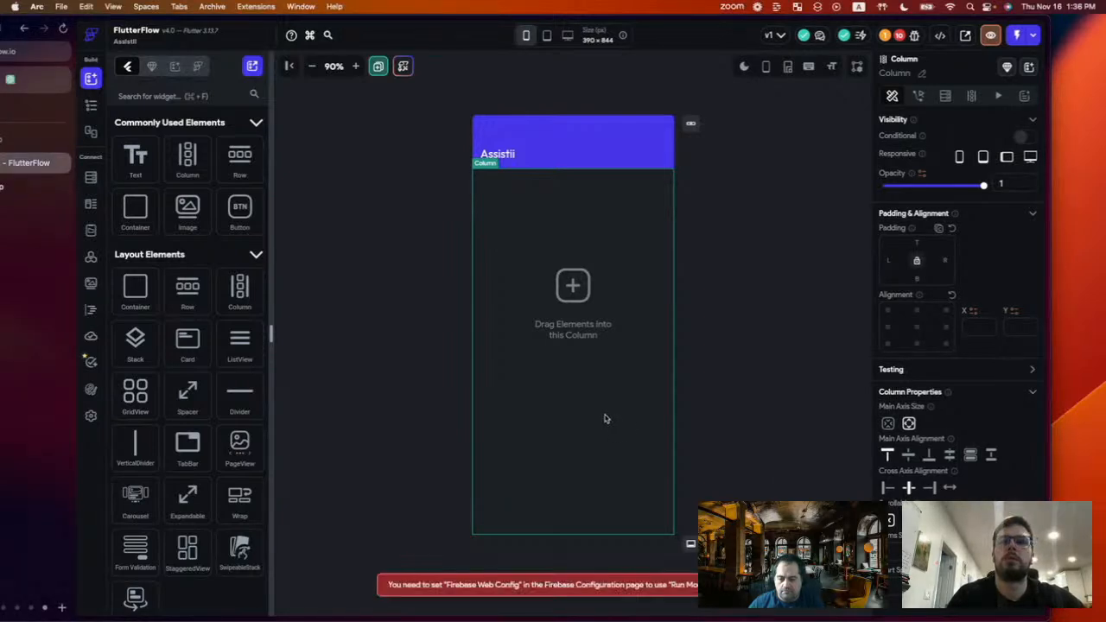
pyautogui.rightClick(527, 295)
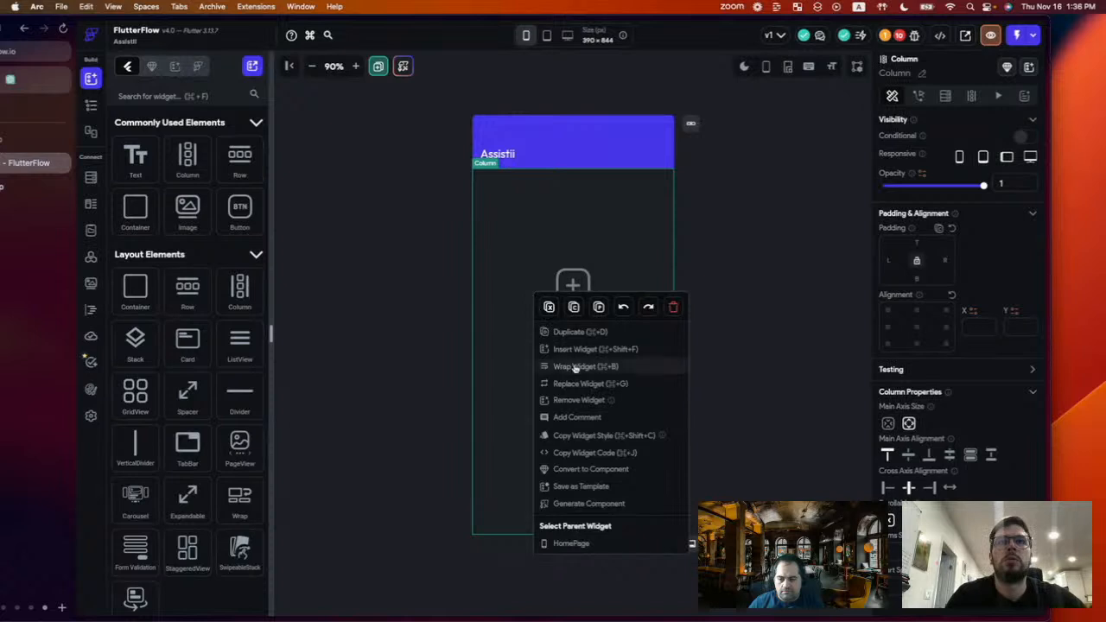
pyautogui.click(503, 361)
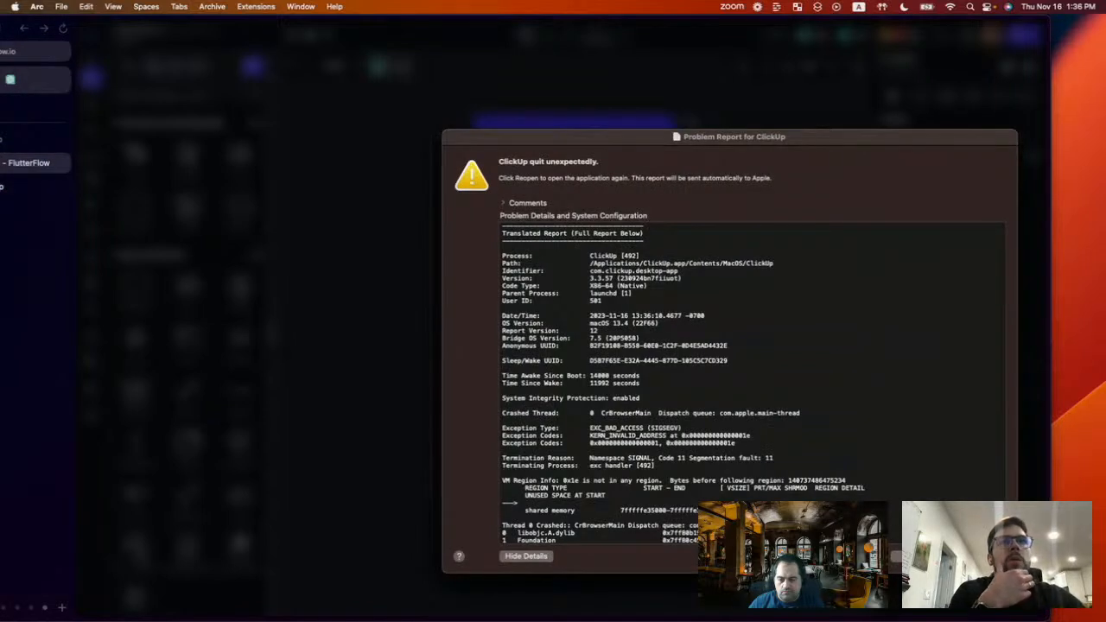
pyautogui.click(918, 556)
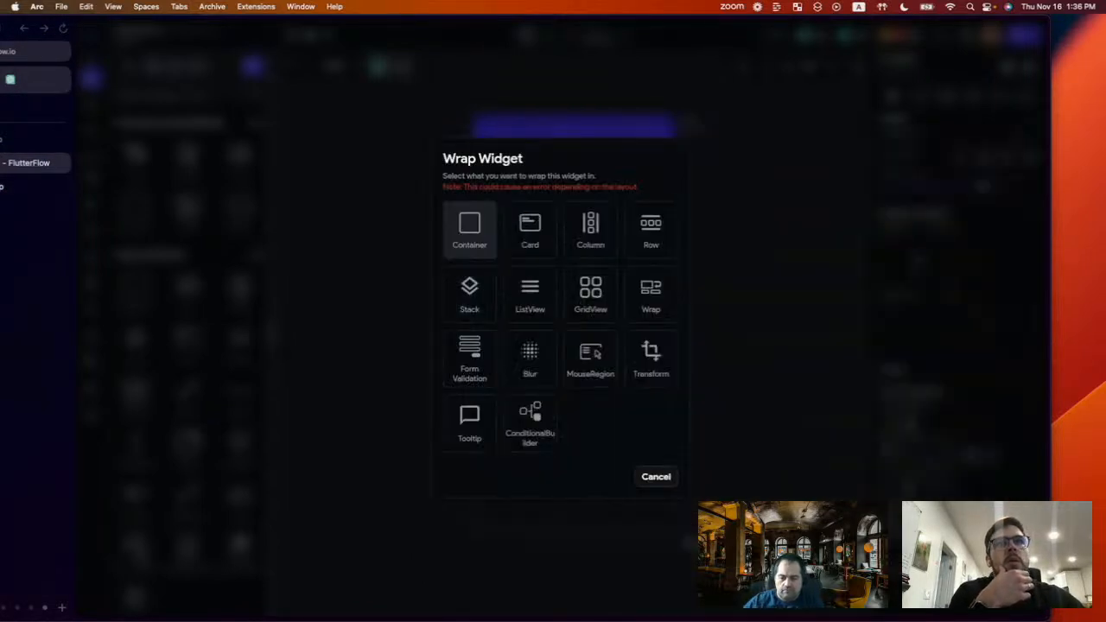
pyautogui.click(461, 228)
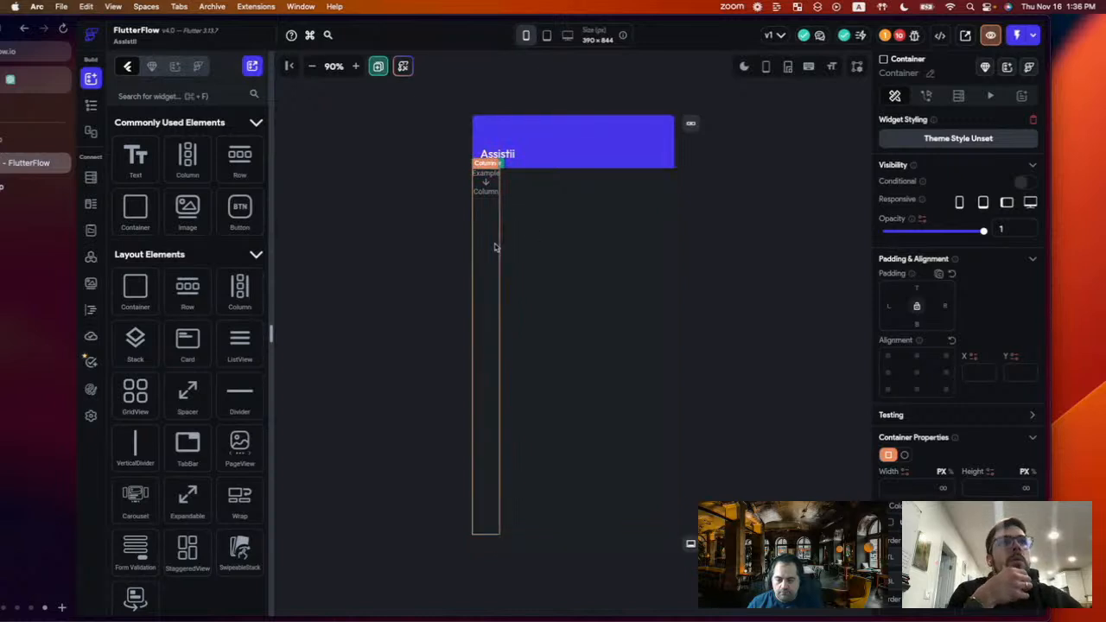
pyautogui.click(917, 371)
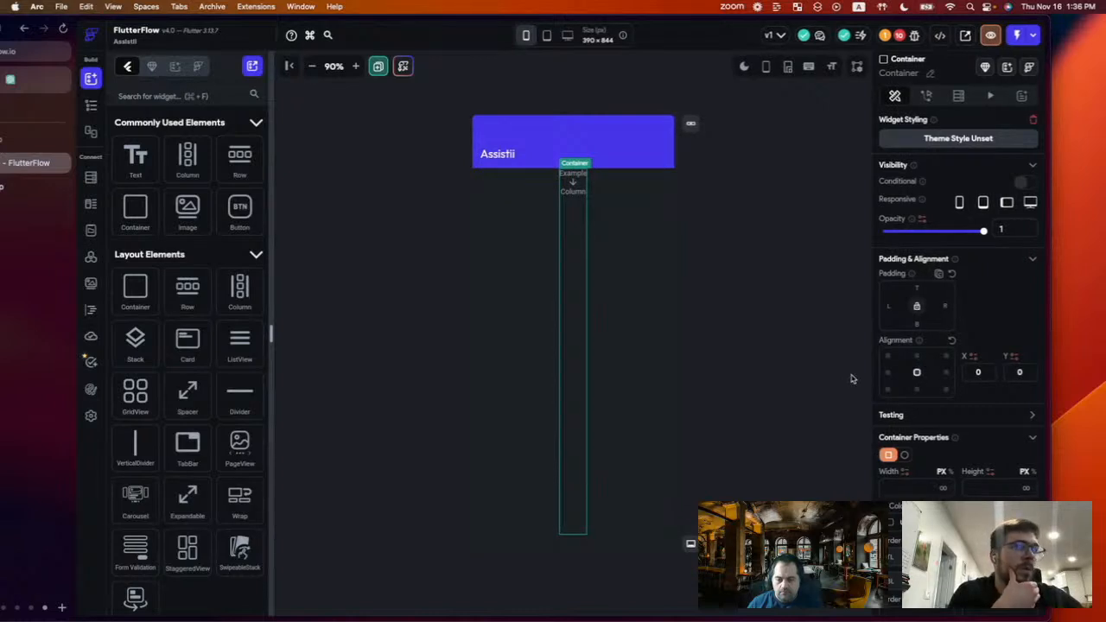
# - Insert a container inside the column and set its alignment to the center
pyautogui.click(571, 306)
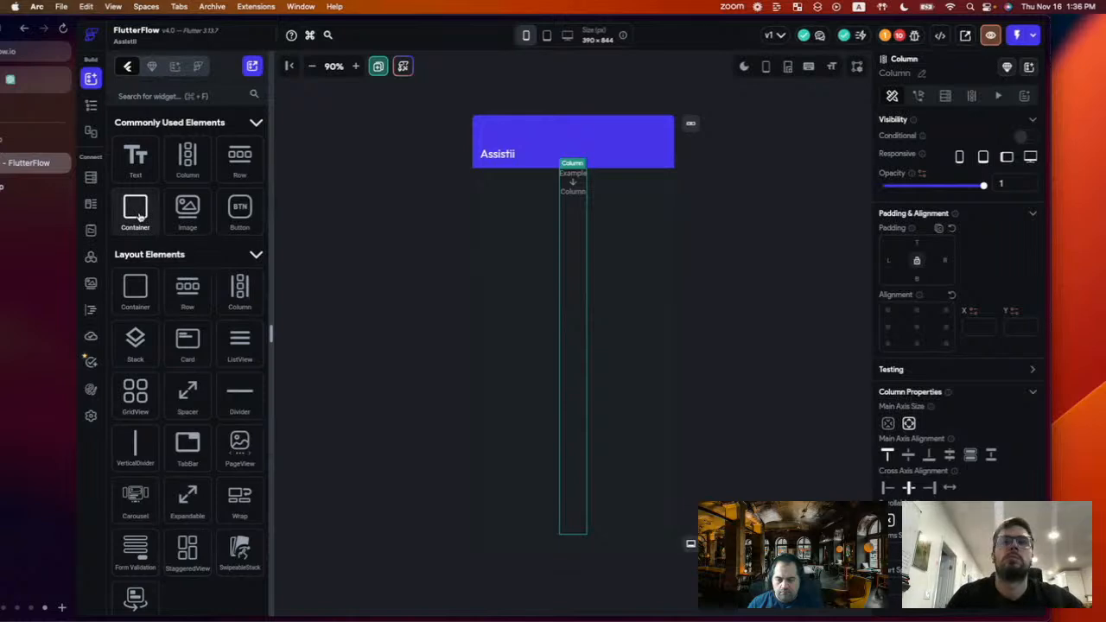
pyautogui.rightClick(573, 299)
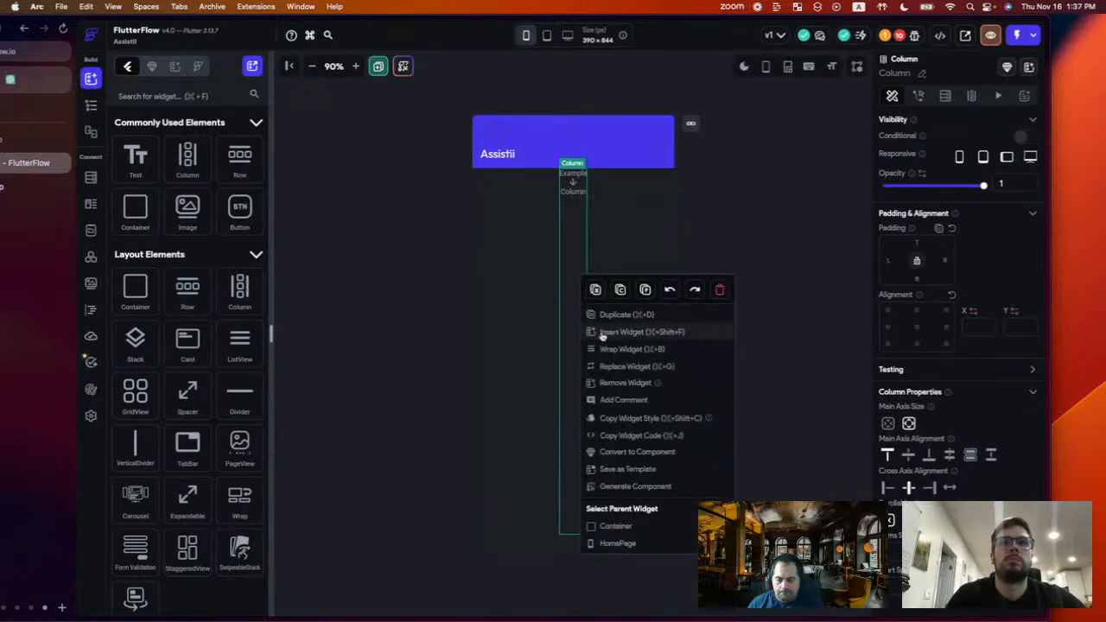
pyautogui.click(570, 326)
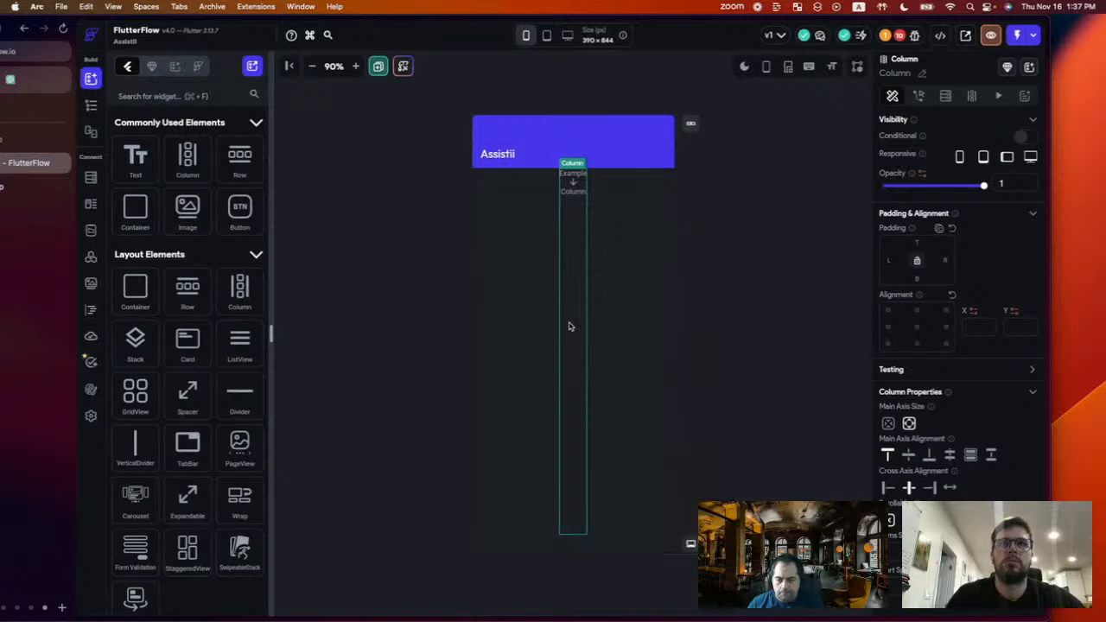
pyautogui.press('super+k')
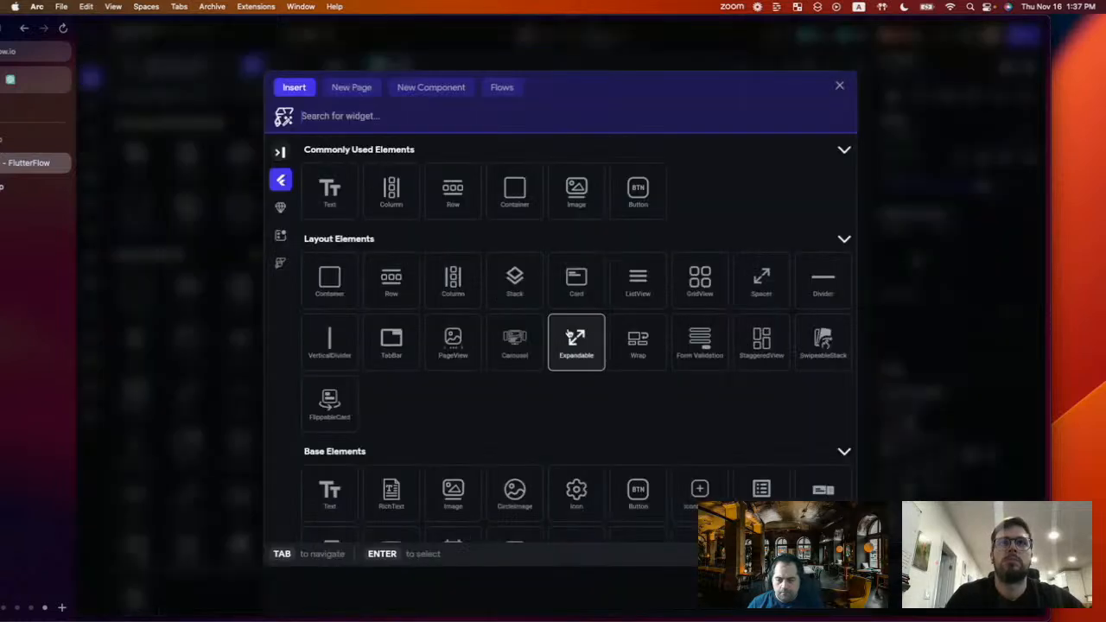
pyautogui.click(339, 298)
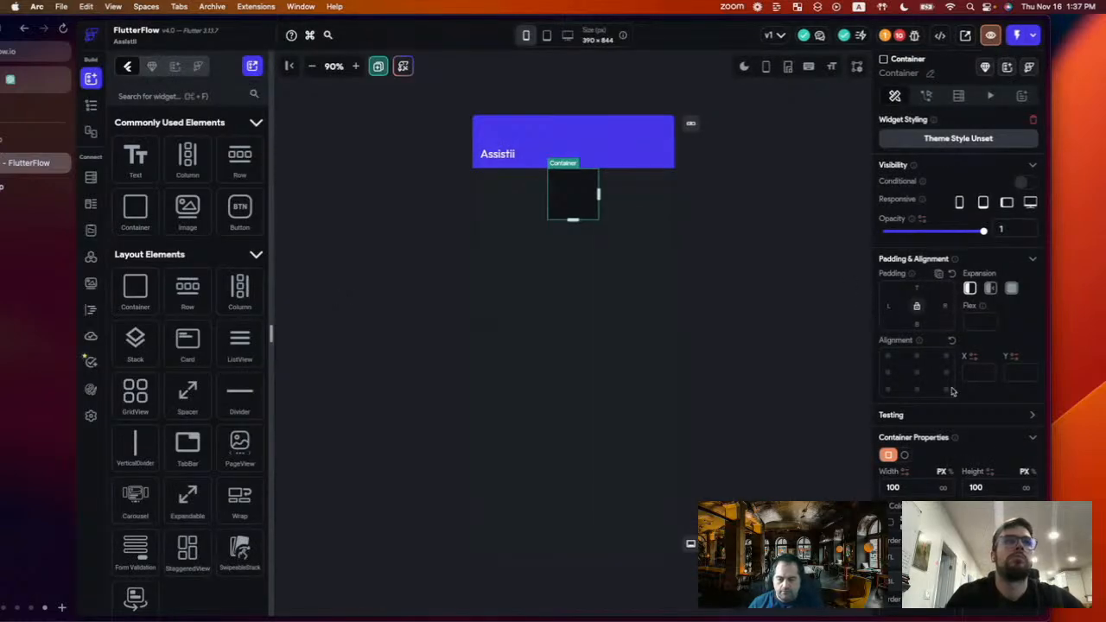
pyautogui.click(917, 372)
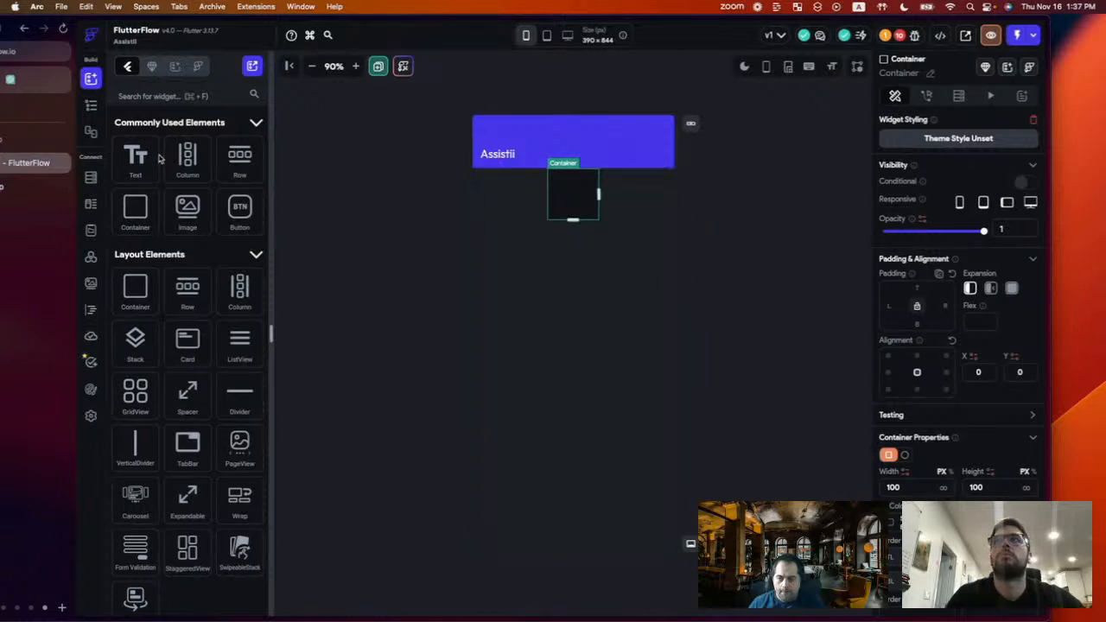
# - Wrap the column in a stack and move the stack directly under HomePage, replacing the outer container
pyautogui.click(91, 104)
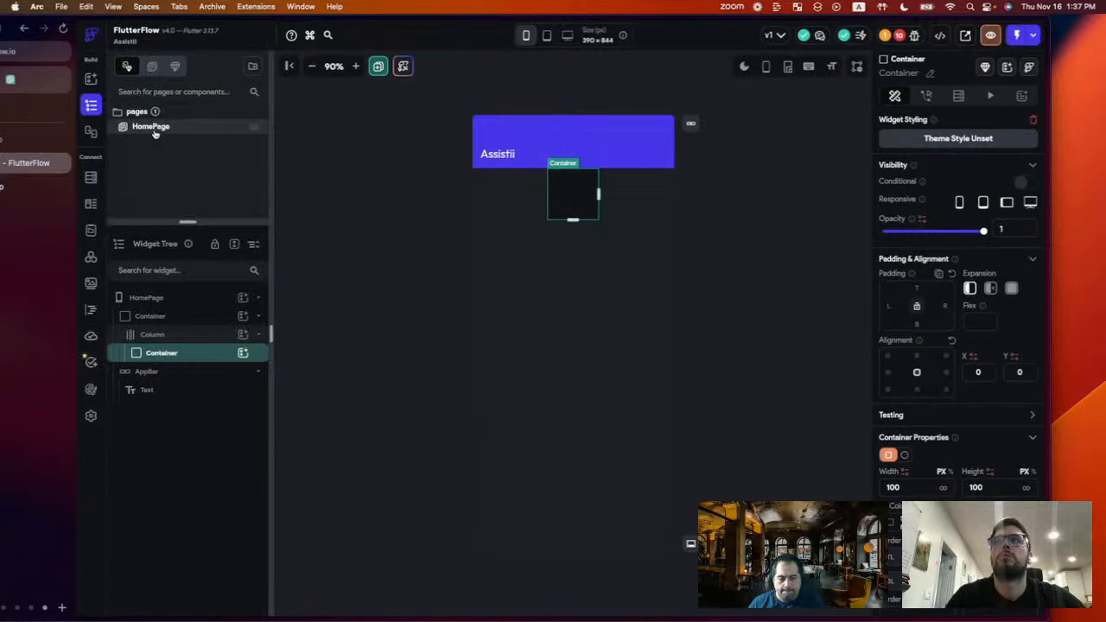
pyautogui.click(168, 338)
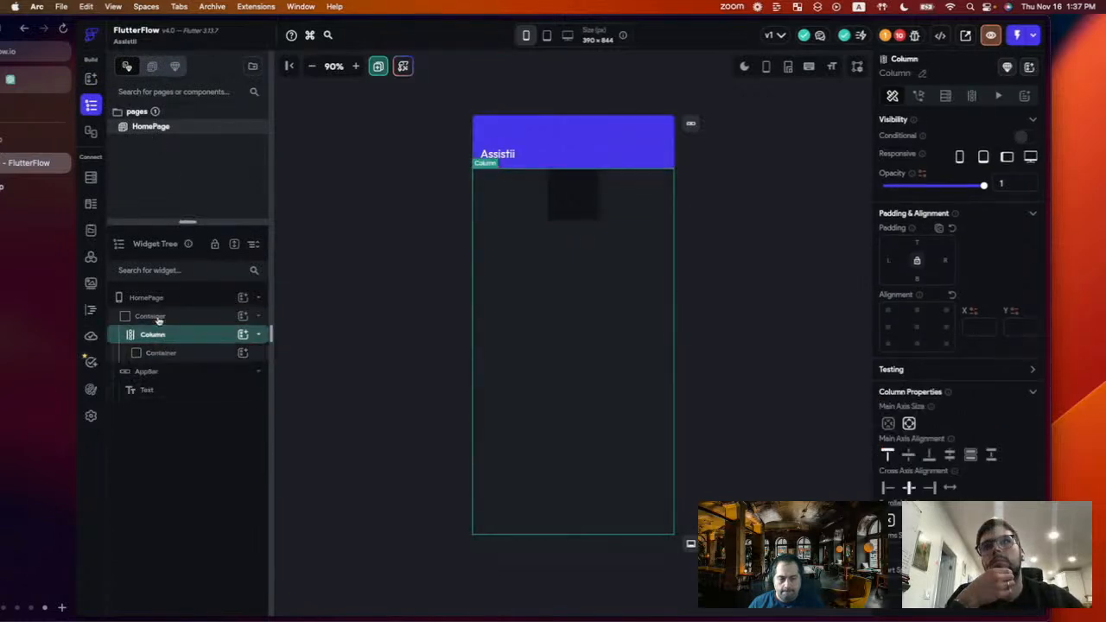
pyautogui.click(159, 318)
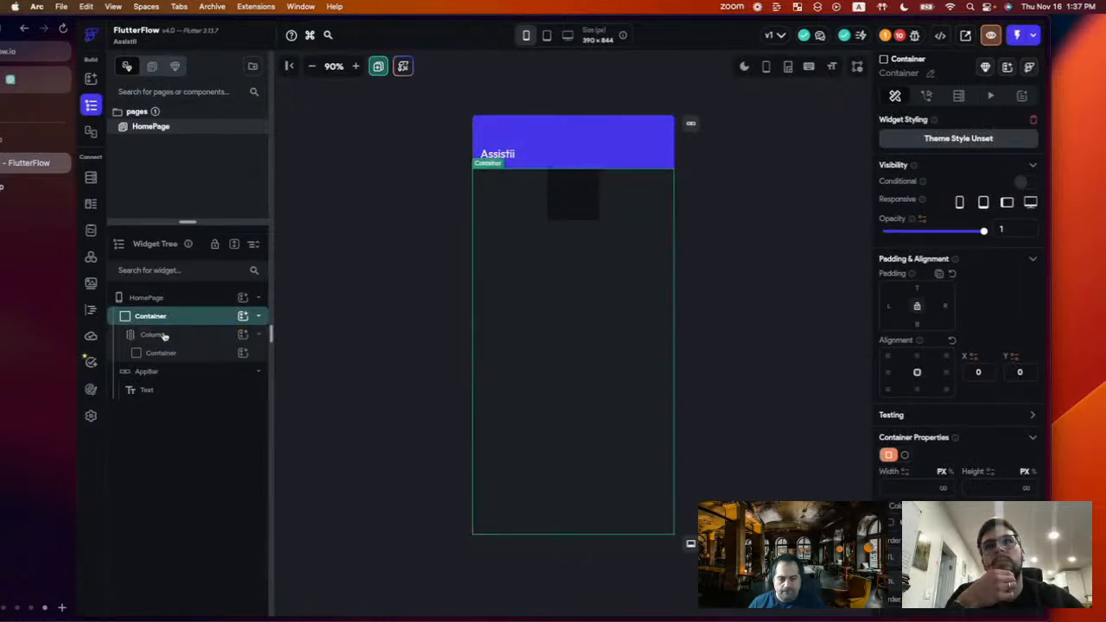
pyautogui.click(164, 336)
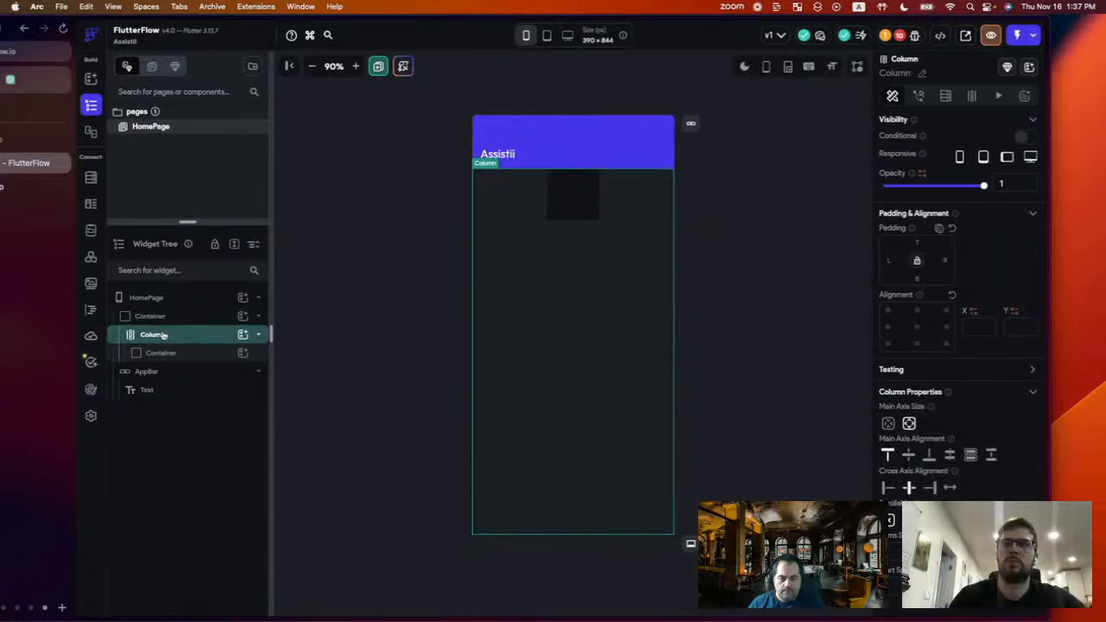
pyautogui.press('super+b')
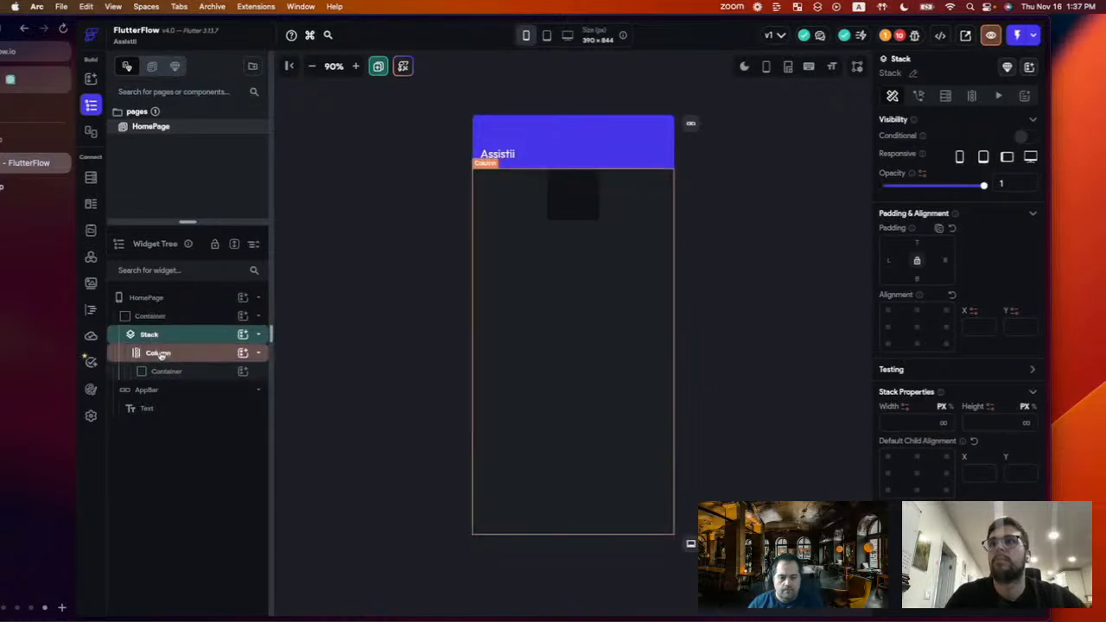
pyautogui.moveTo(158, 354); pyautogui.dragTo(150, 315)
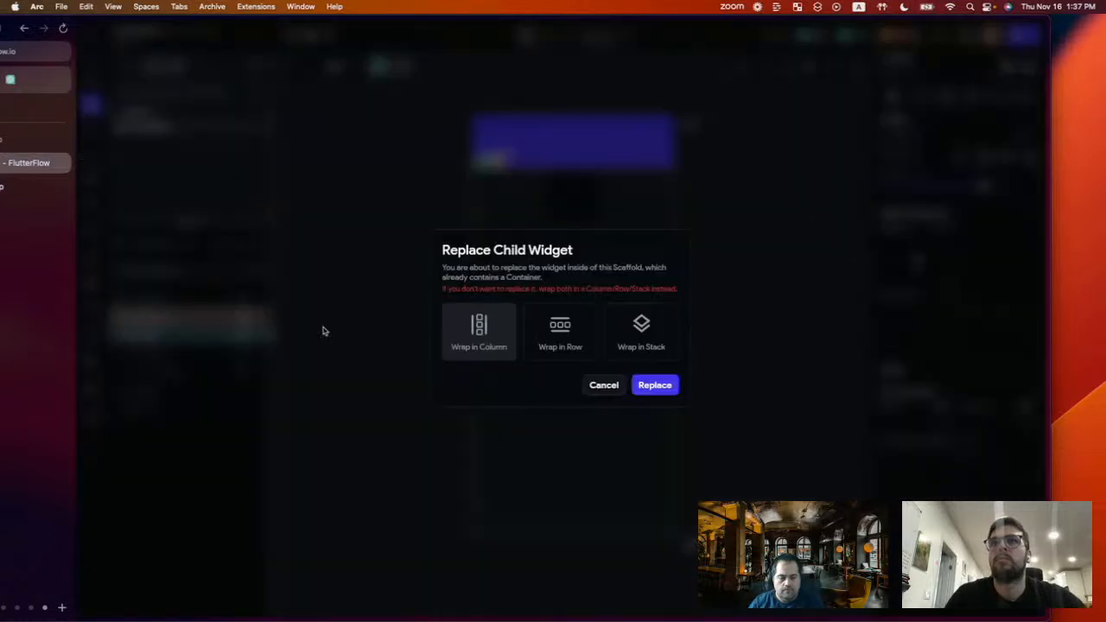
pyautogui.click(654, 385)
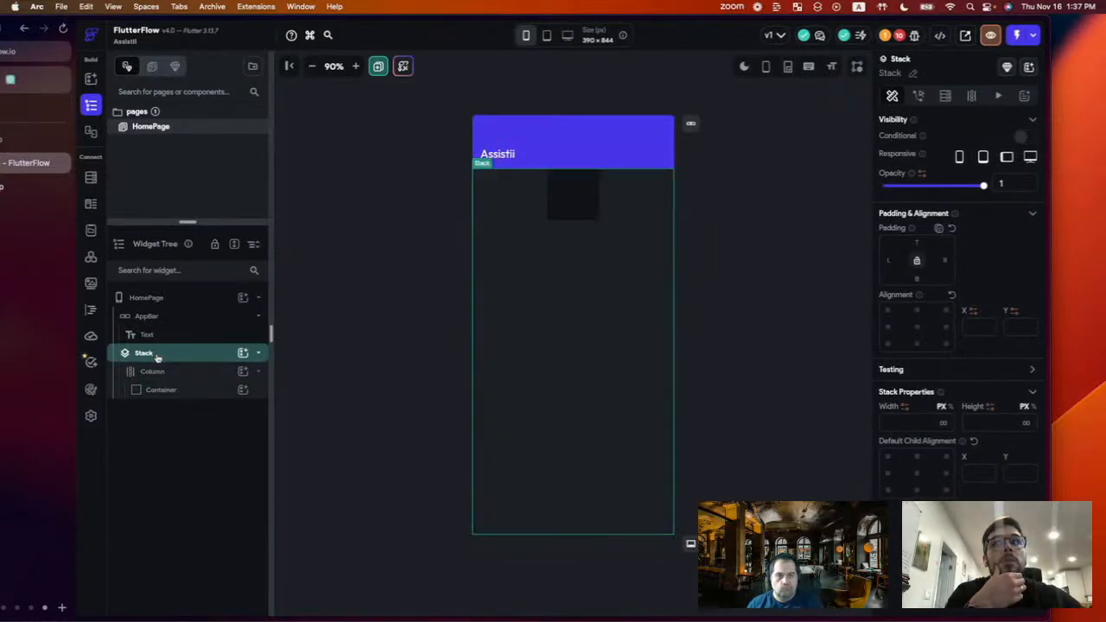
pyautogui.click(970, 96)
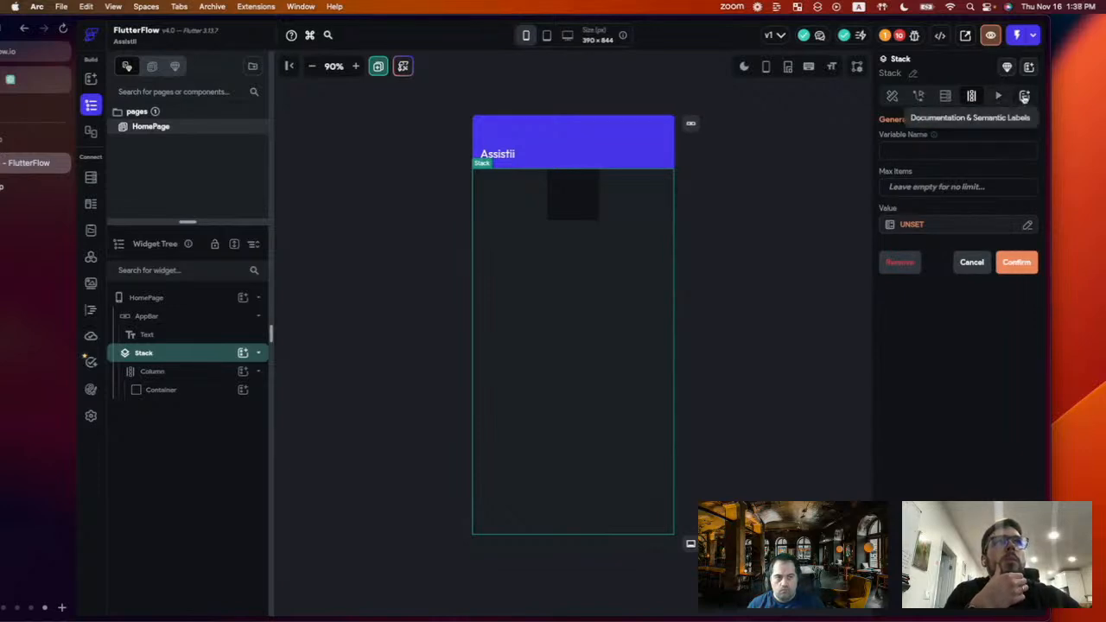
pyautogui.click(895, 97)
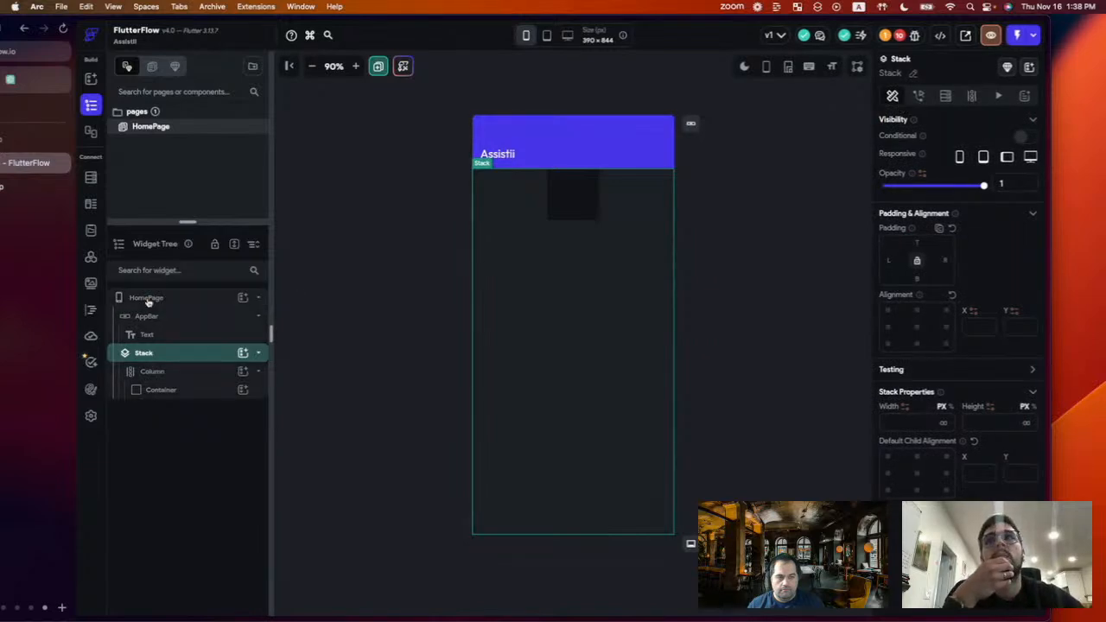
# - Add a local page state variable named isRecording to HomePage, of type Boolean, with its initial value switched off
pyautogui.click(232, 299)
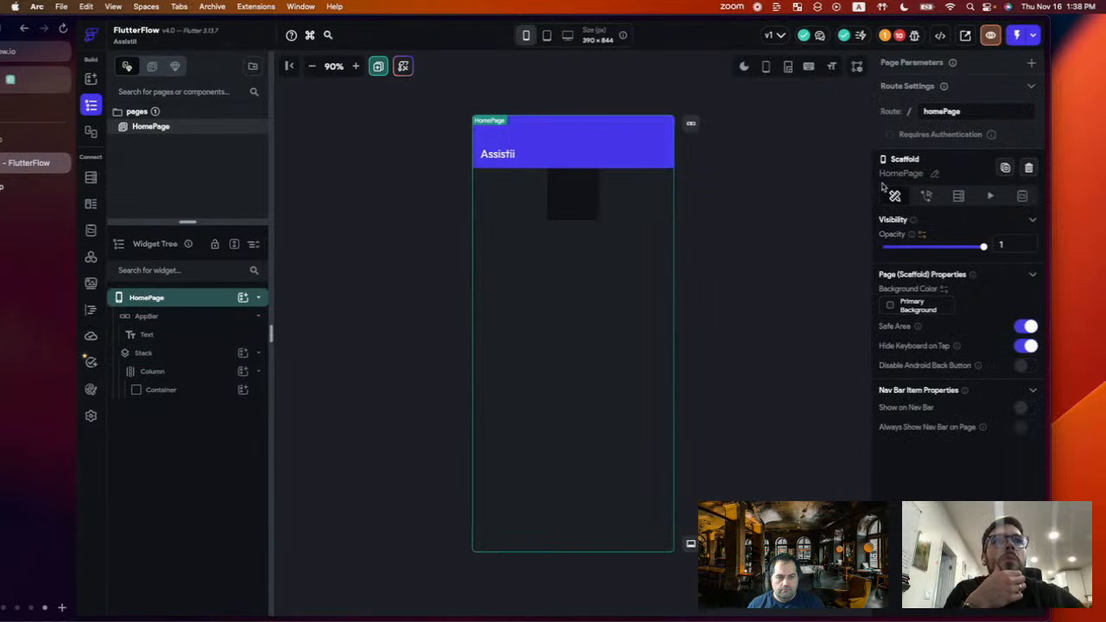
pyautogui.click(1023, 197)
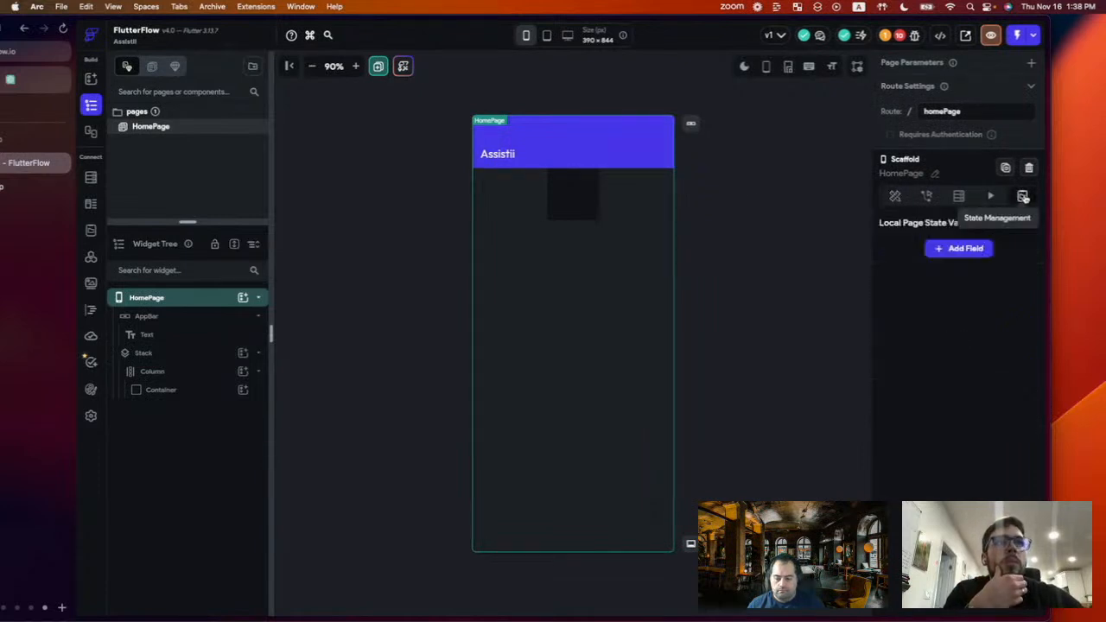
pyautogui.click(969, 250)
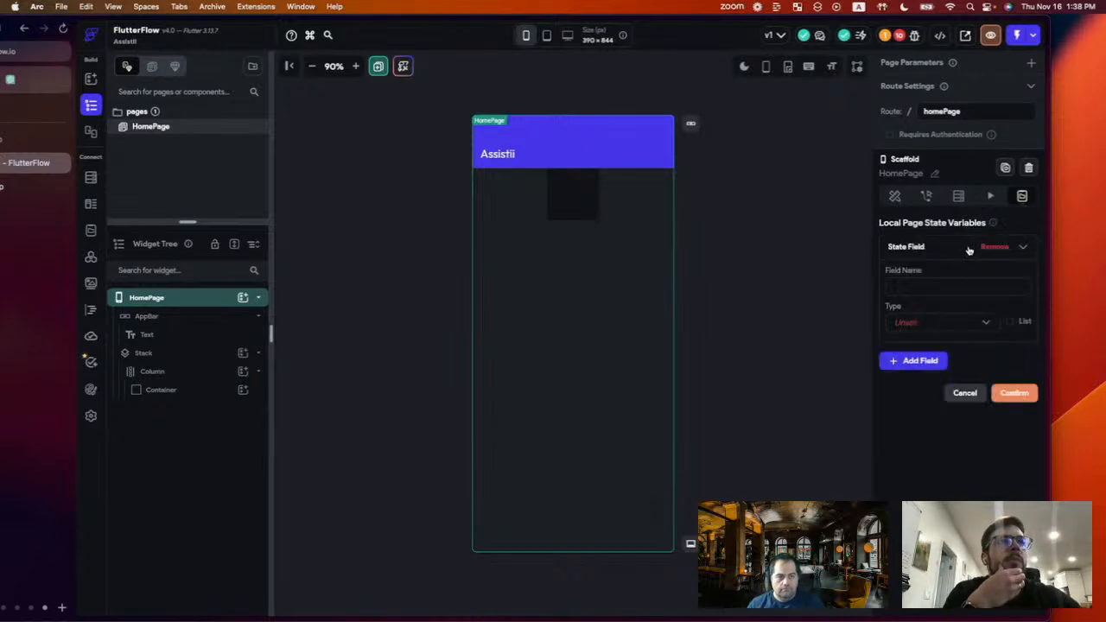
pyautogui.click(912, 288)
pyautogui.write('isRecording')
pyautogui.click(970, 332)
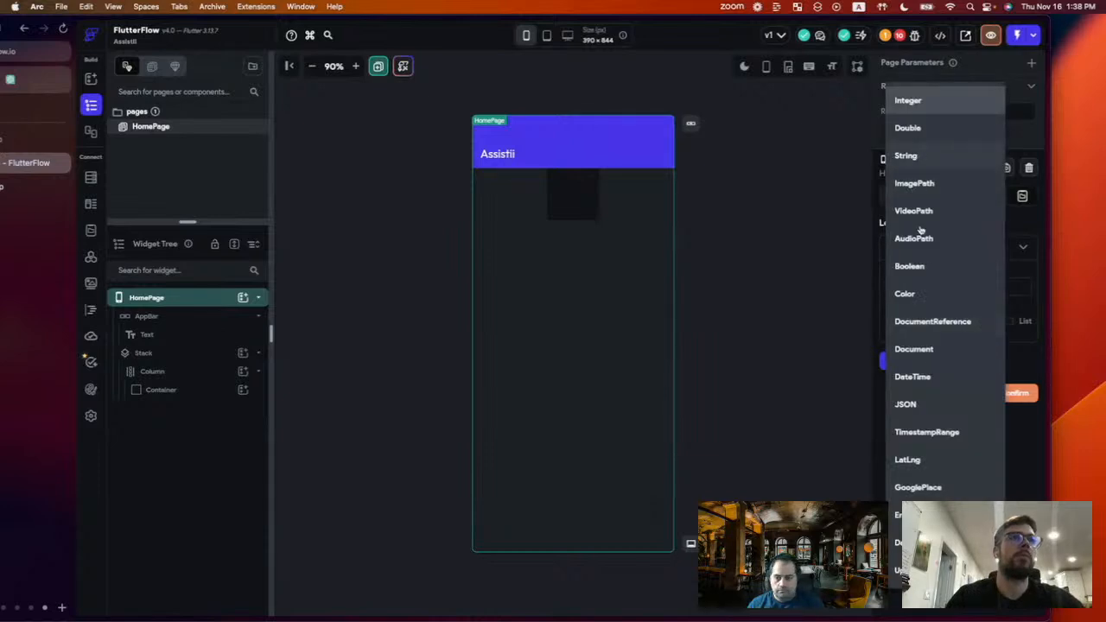
pyautogui.click(918, 267)
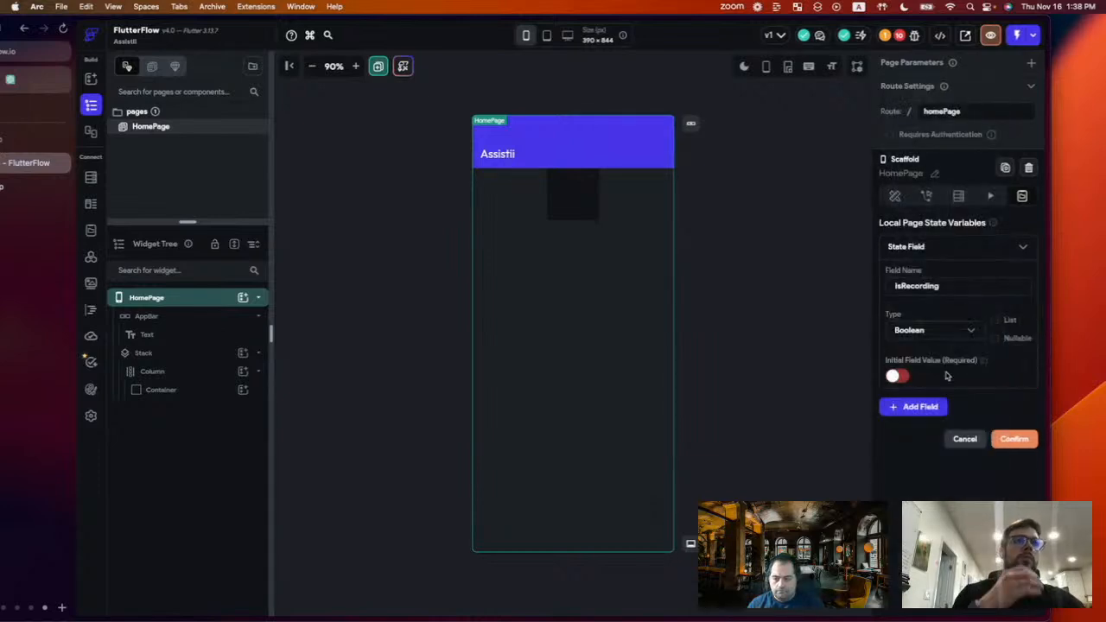
pyautogui.click(899, 378)
pyautogui.click(902, 379)
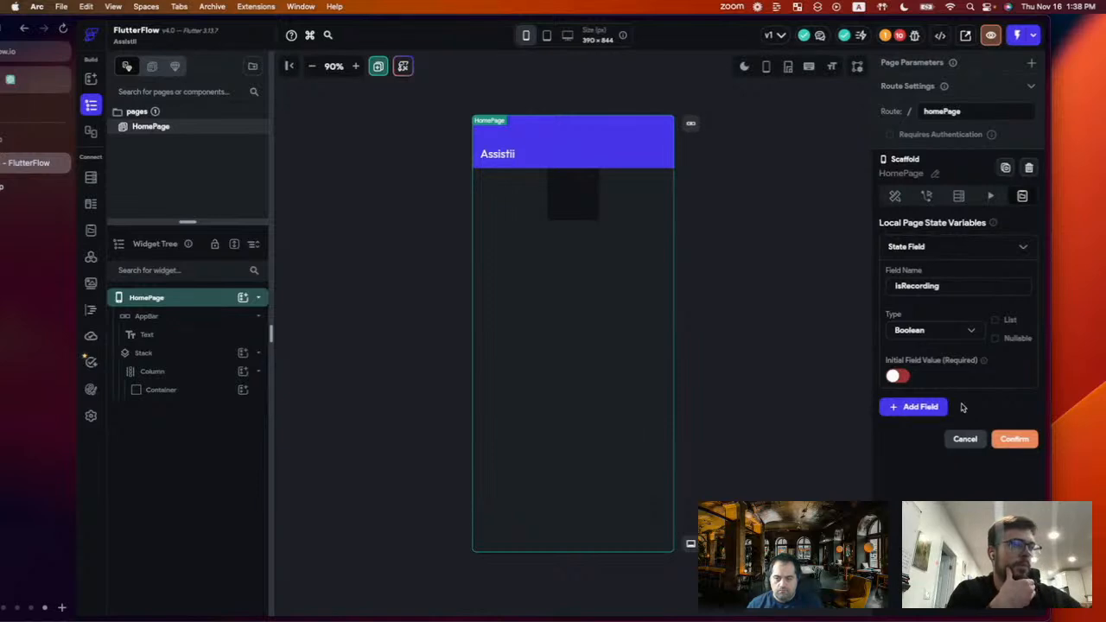
pyautogui.click(1009, 443)
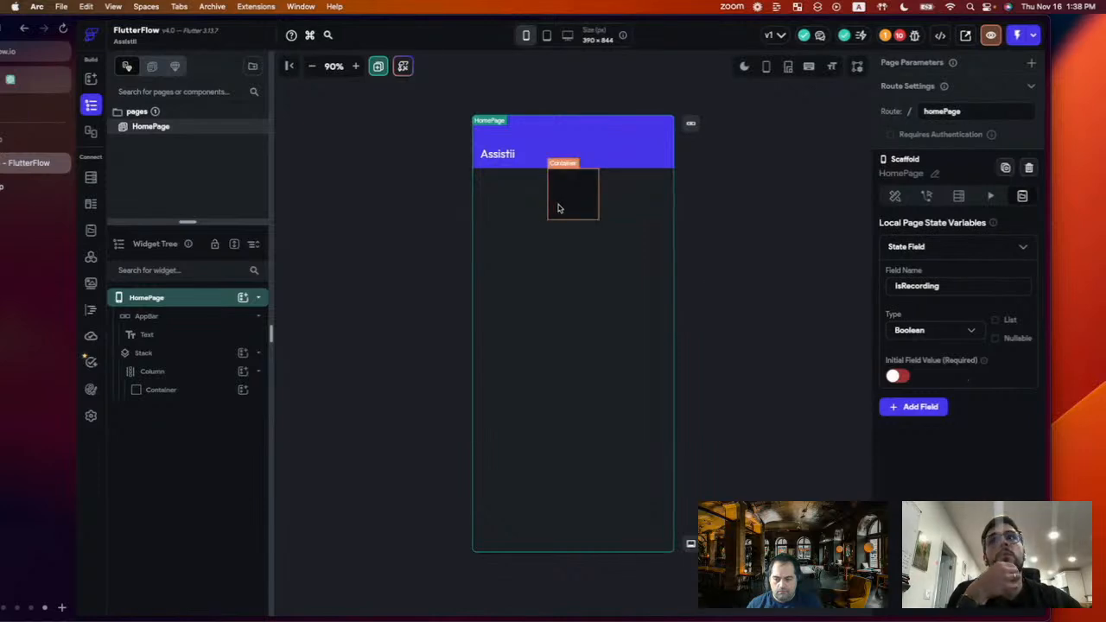
# - Insert a ConditionalBuilder inside the container at the top of the column
pyautogui.click(557, 208)
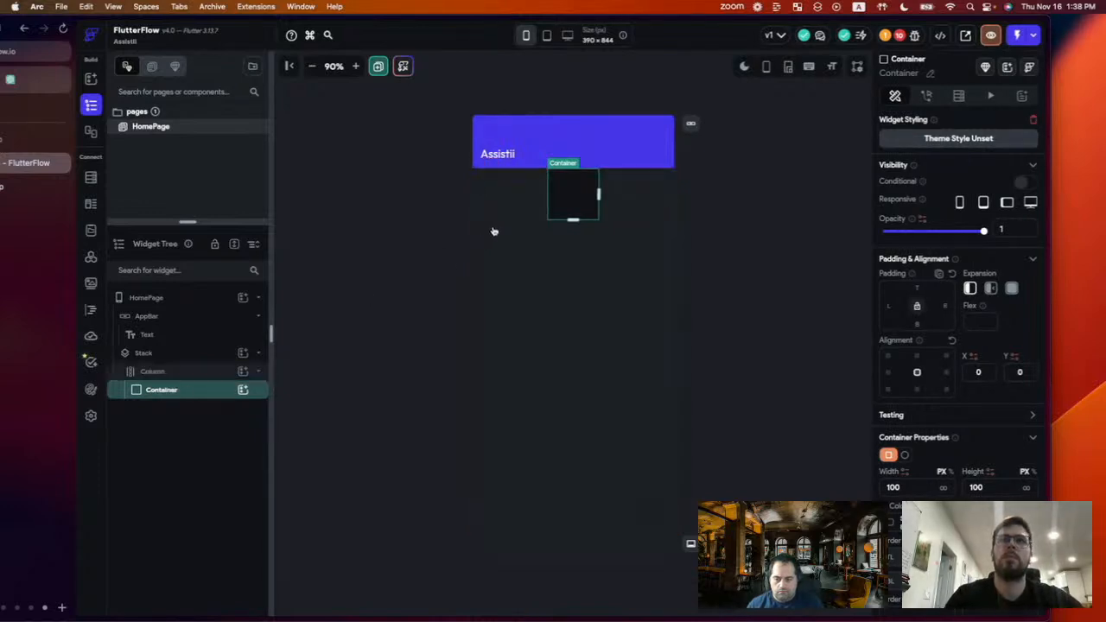
pyautogui.press('super+k')
pyautogui.write('condi')
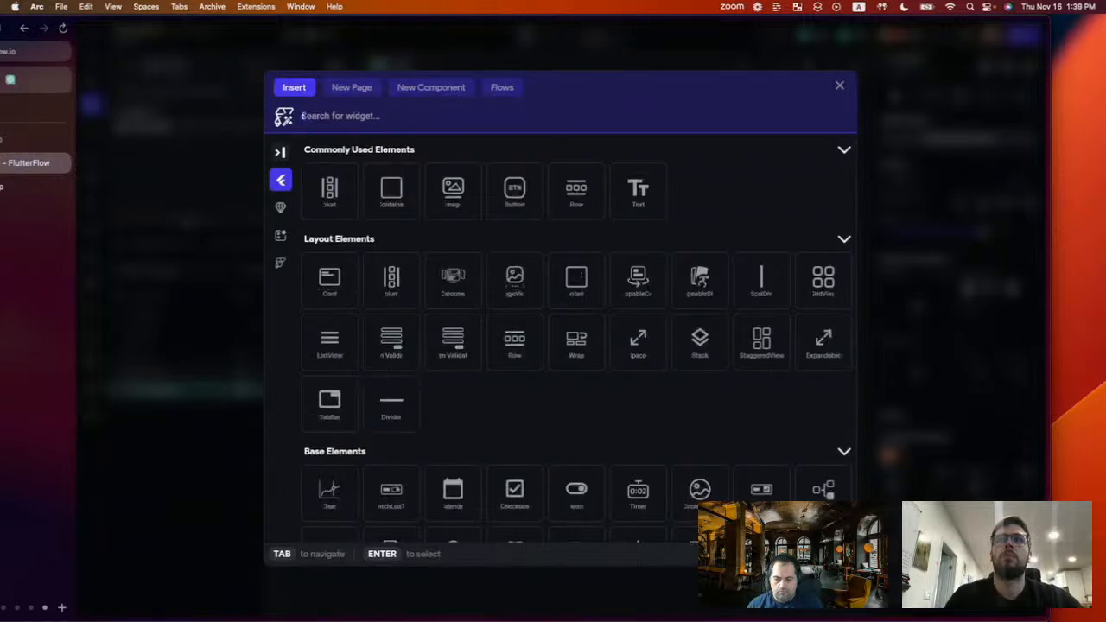
pyautogui.write('fi')
pyautogui.press('BackSpace')
pyautogui.press('BackSpace')
pyautogui.write('t')
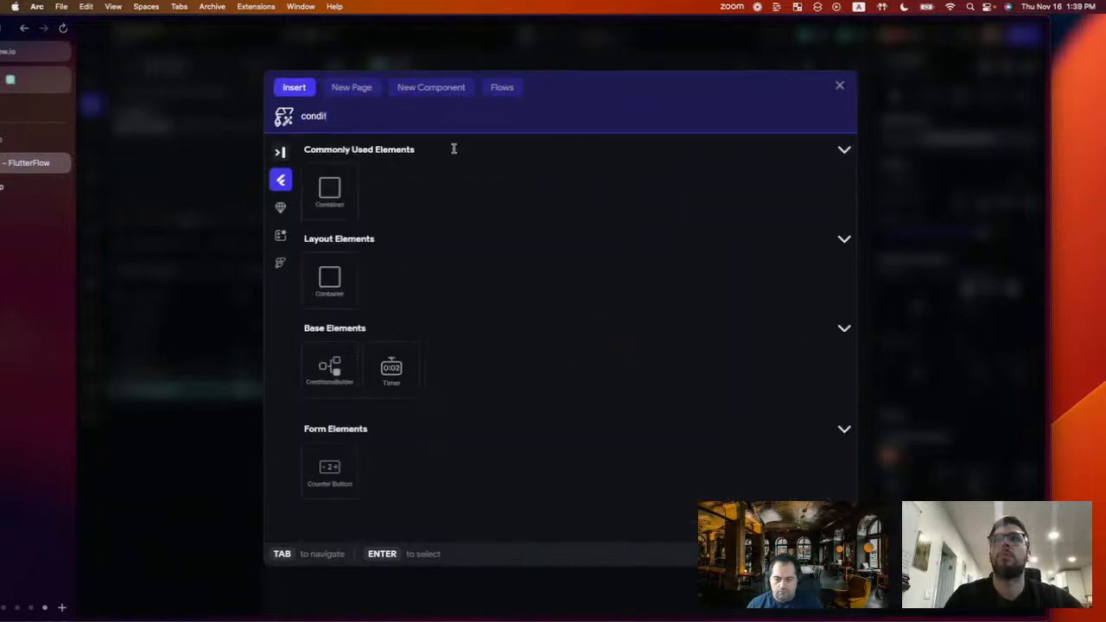
pyautogui.click(333, 373)
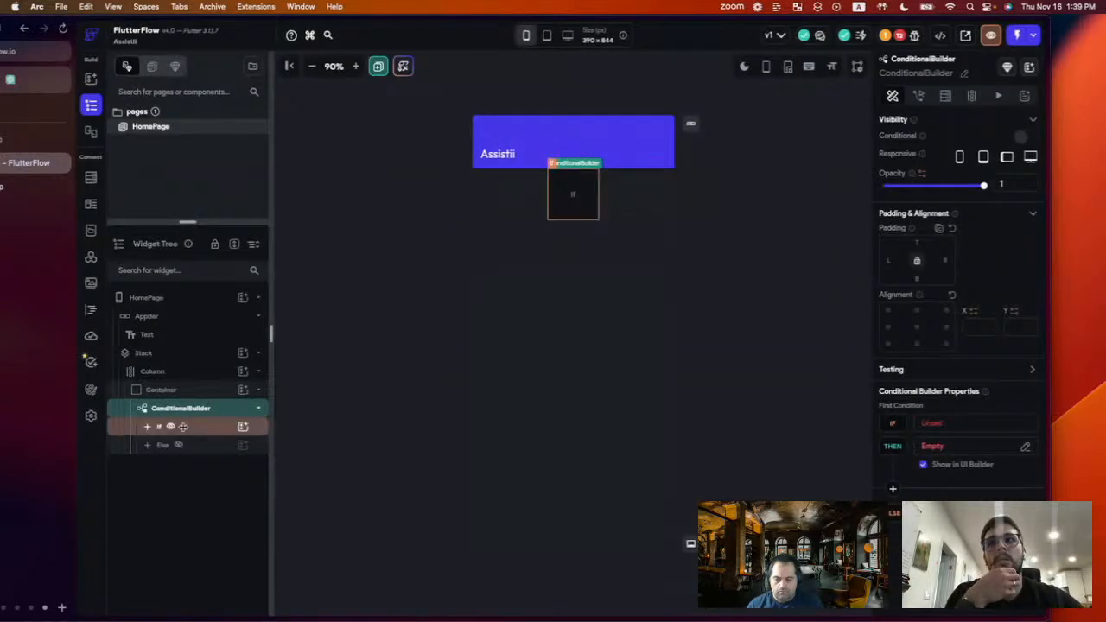
# - Set the ConditionalBuilder's first condition to the isRecording page state variable
pyautogui.click(930, 423)
pyautogui.click(797, 537)
pyautogui.click(805, 560)
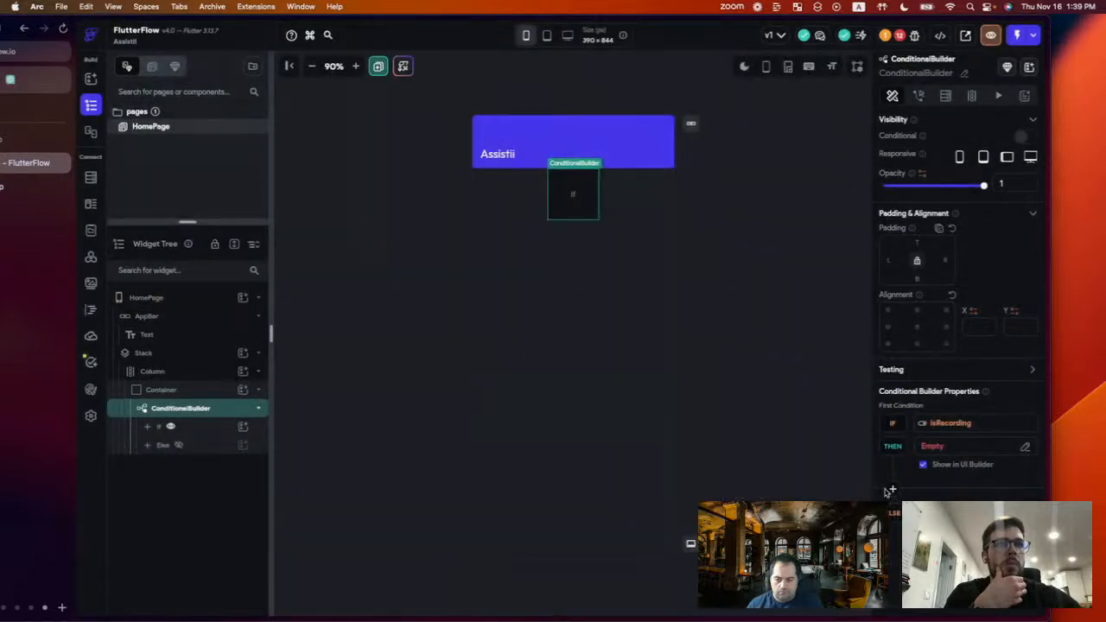
pyautogui.click(959, 449)
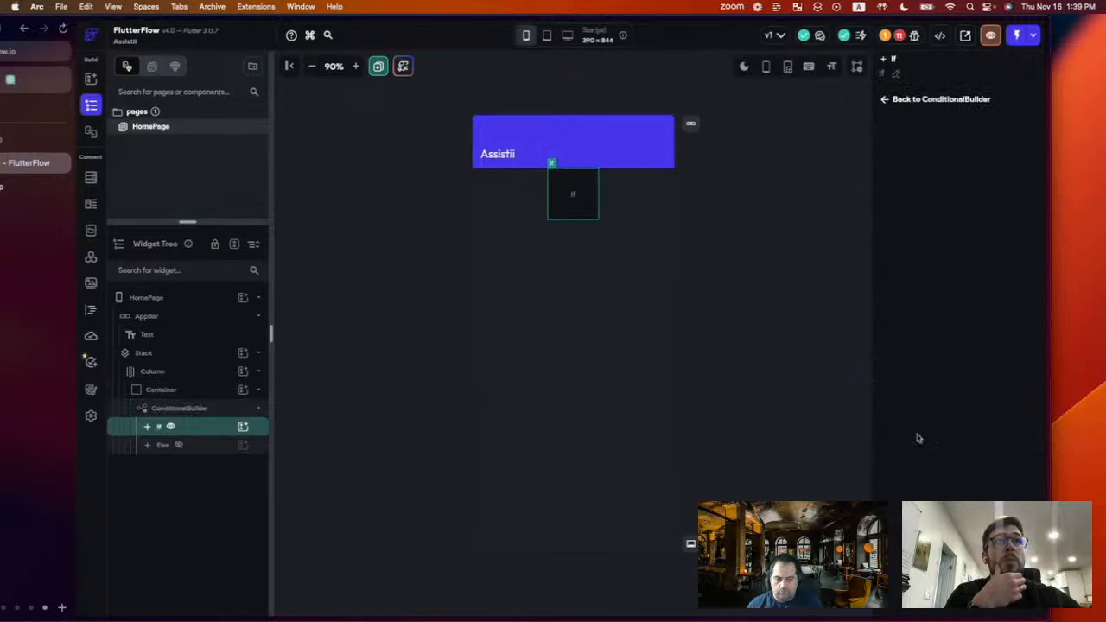
pyautogui.click(886, 100)
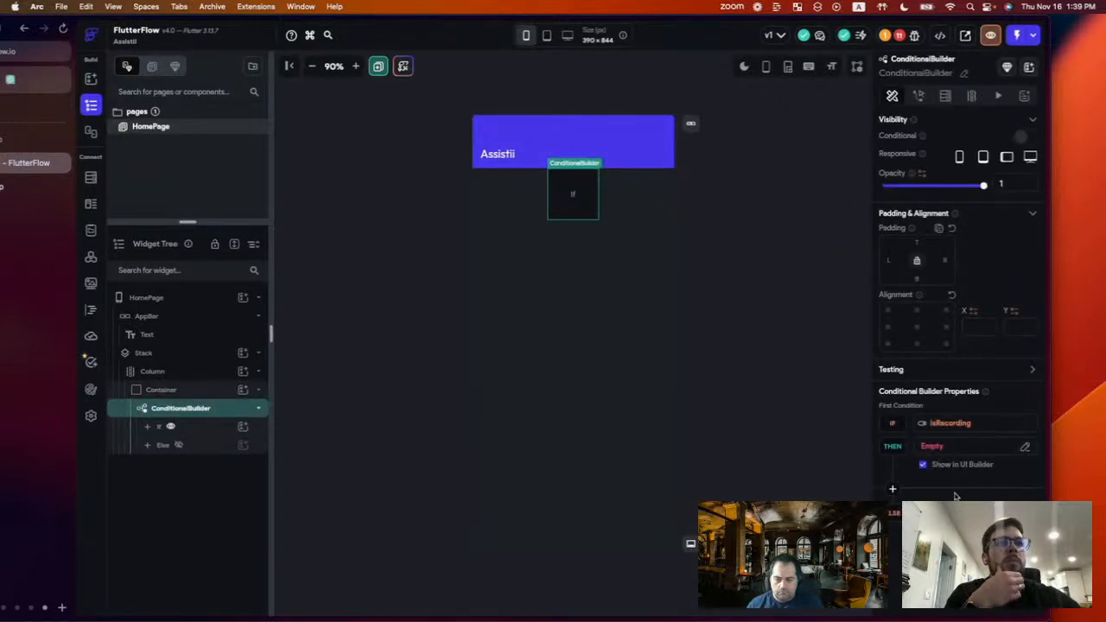
pyautogui.click(1026, 449)
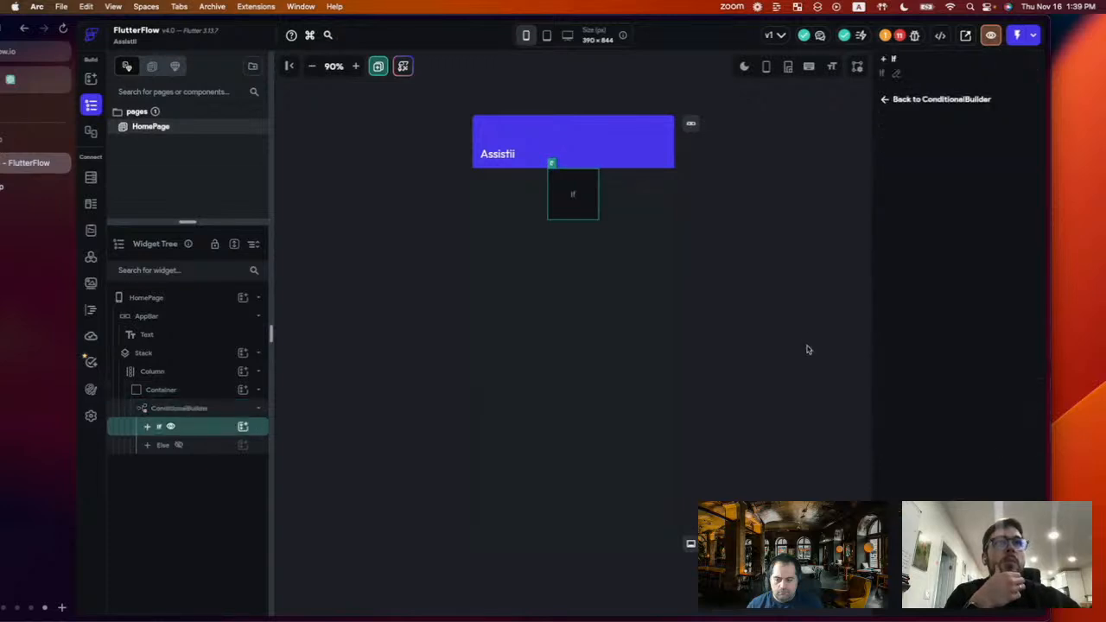
pyautogui.click(887, 101)
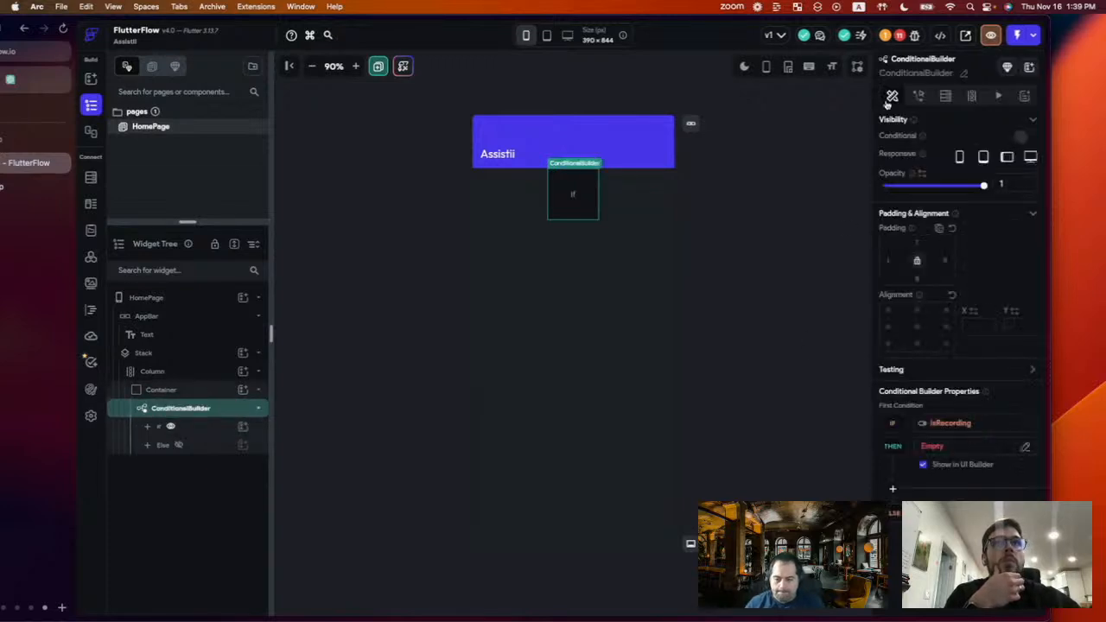
# - Insert an IconButton into the If branch of the ConditionalBuilder
pyautogui.click(210, 428)
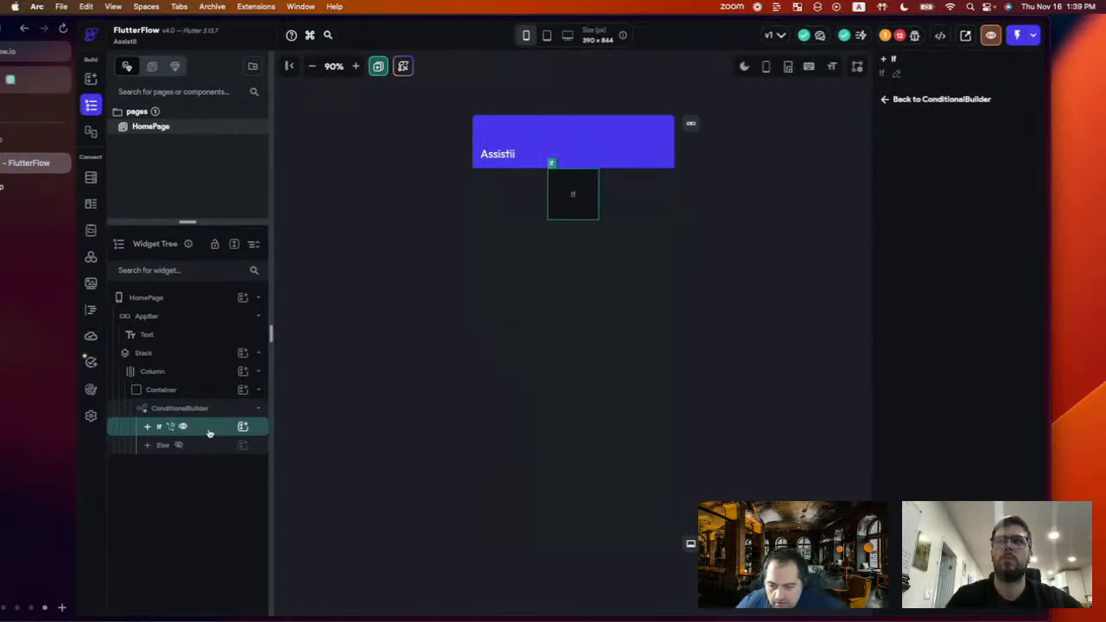
pyautogui.press('super+k')
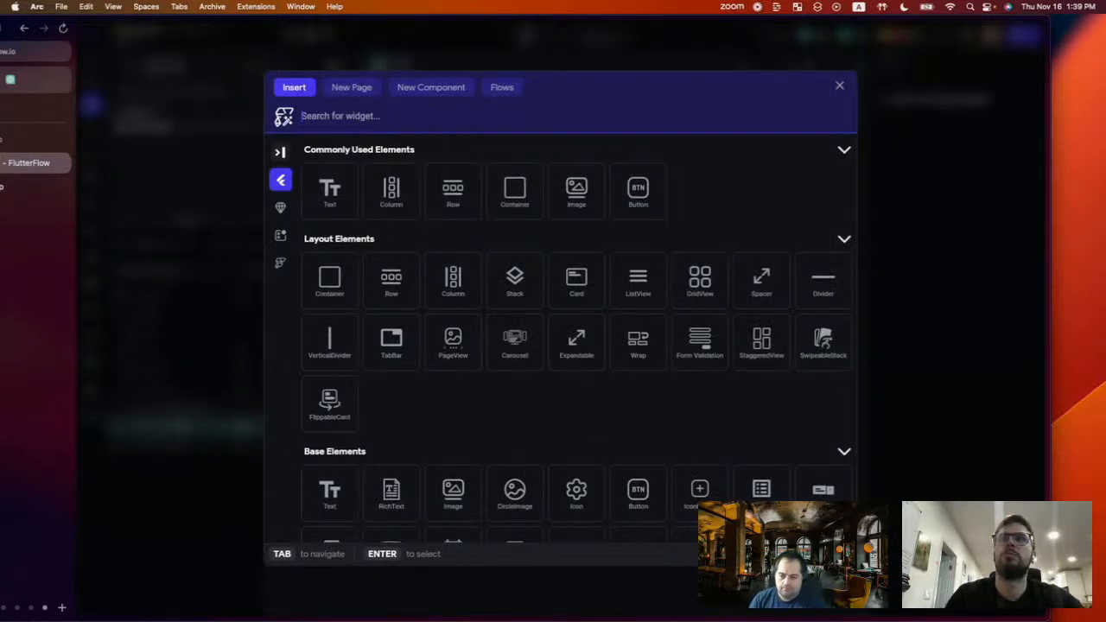
pyautogui.write('icon')
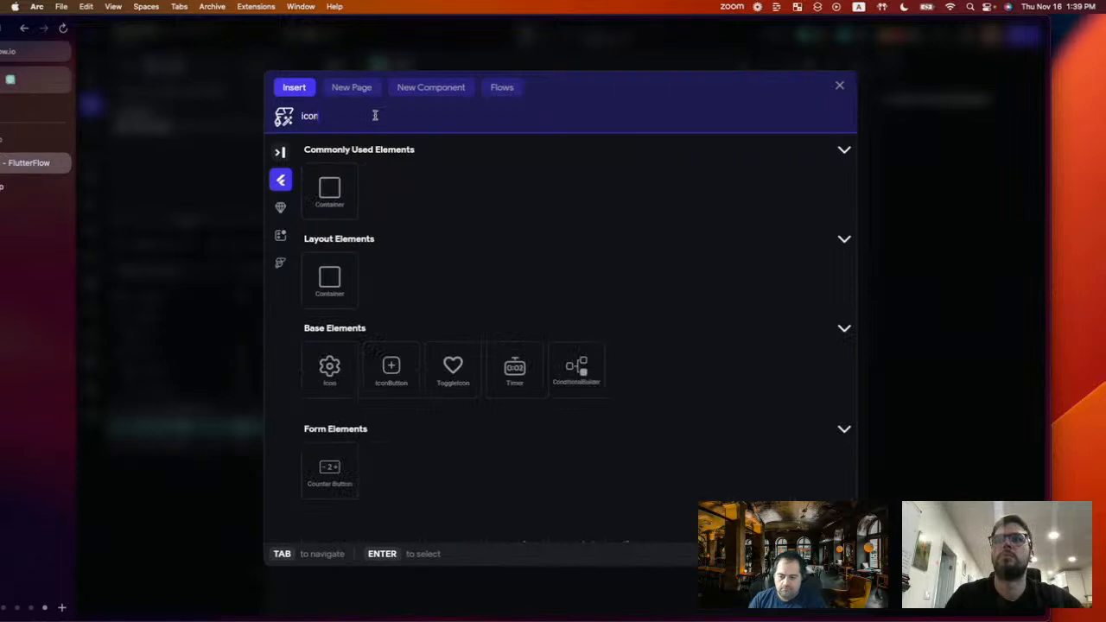
pyautogui.click(392, 369)
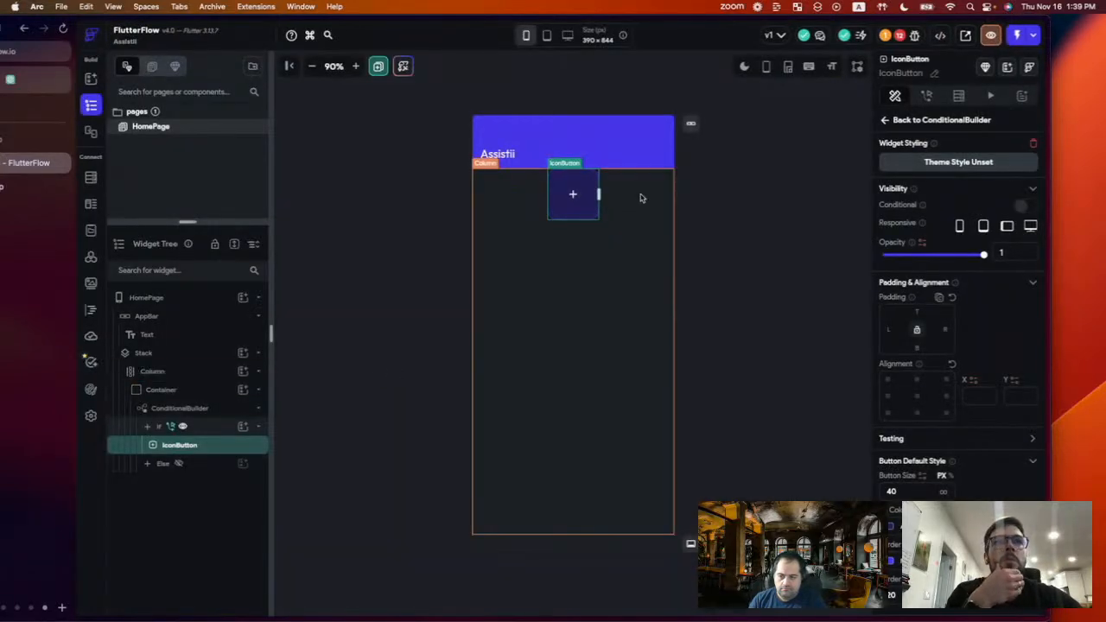
# - Choose the Stop Rounded icon for the If branch's IconButton and set its icon size to 36
pyautogui.scroll(-5, 999, 419)
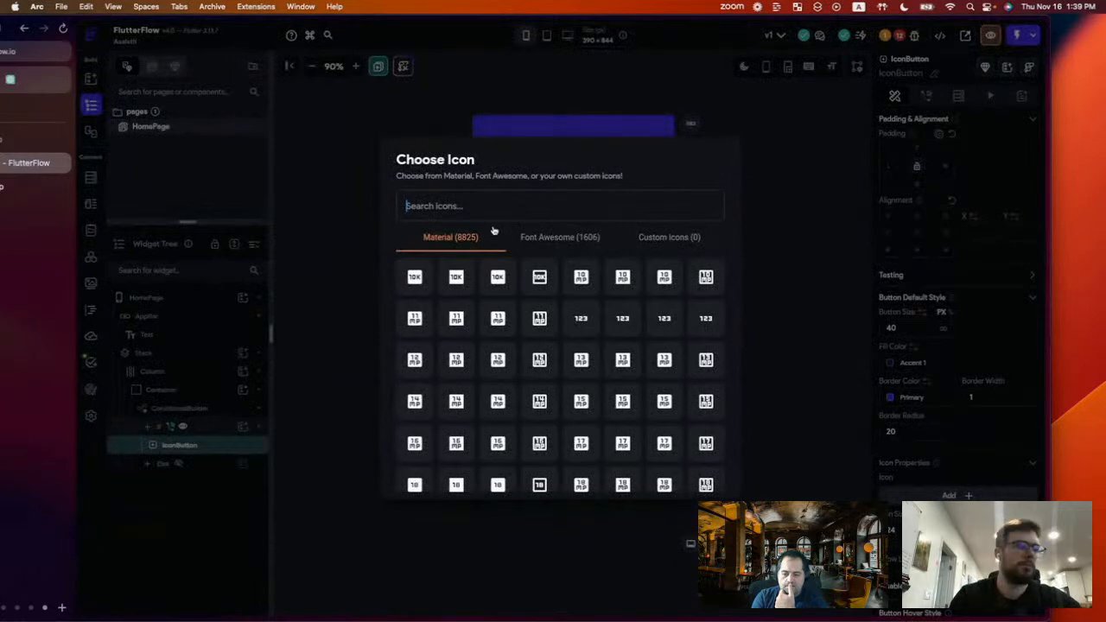
pyautogui.write('record')
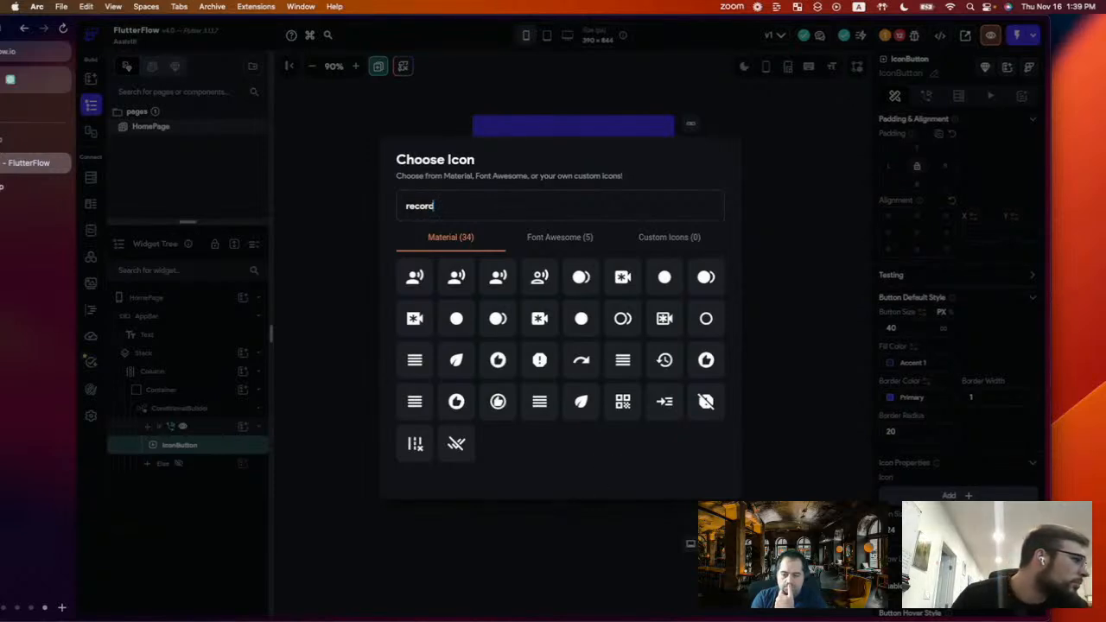
pyautogui.doubleClick(442, 207)
pyautogui.write('stop')
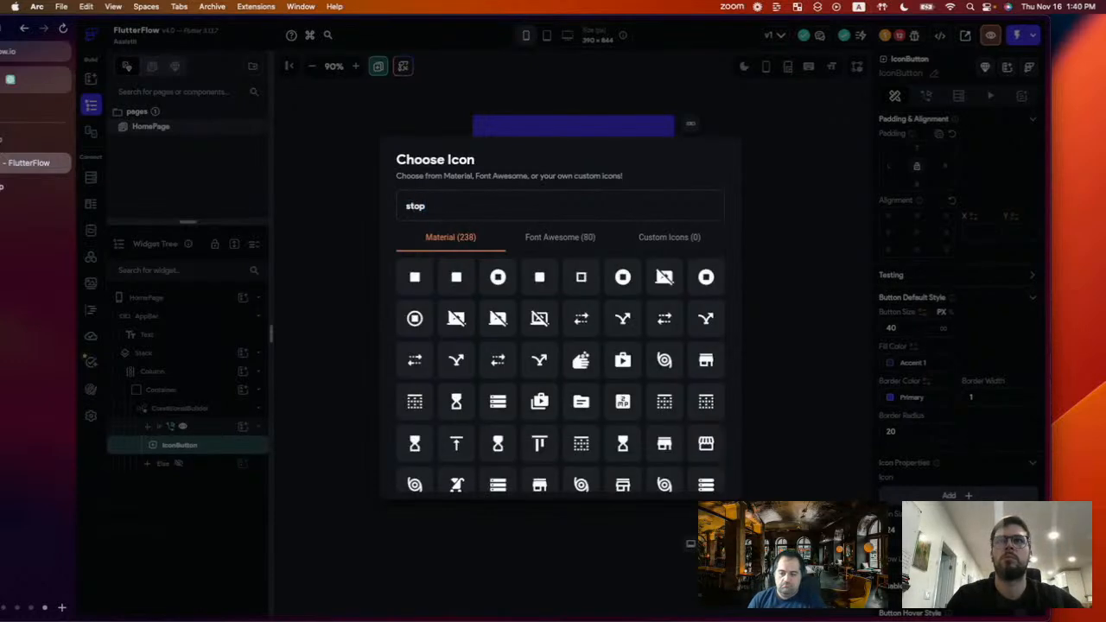
pyautogui.click(538, 285)
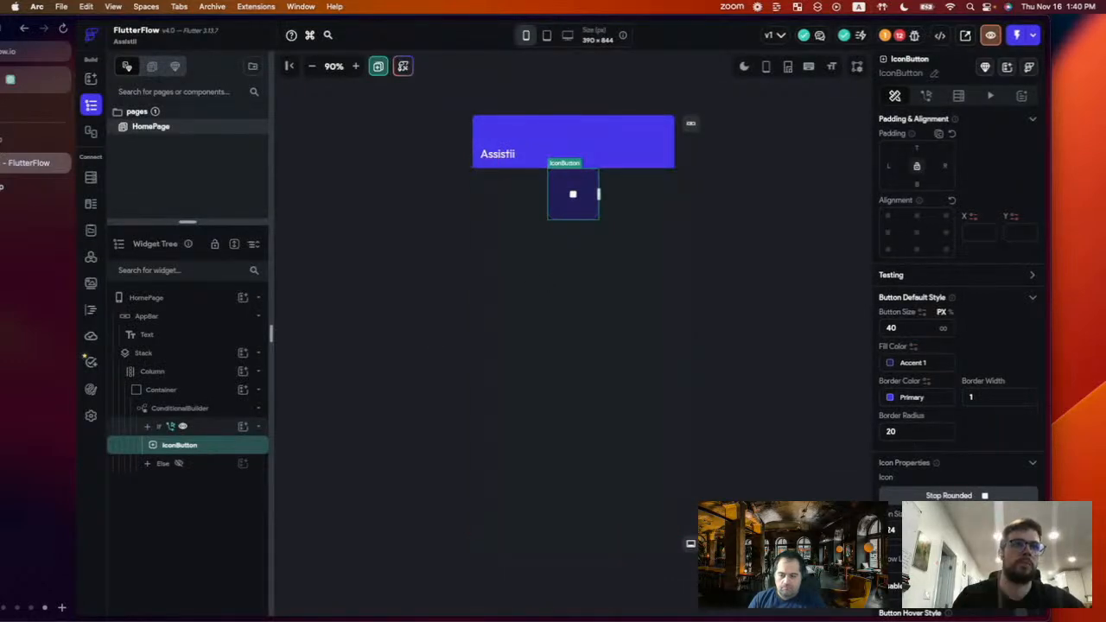
pyautogui.press('super+a')
pyautogui.write('36')
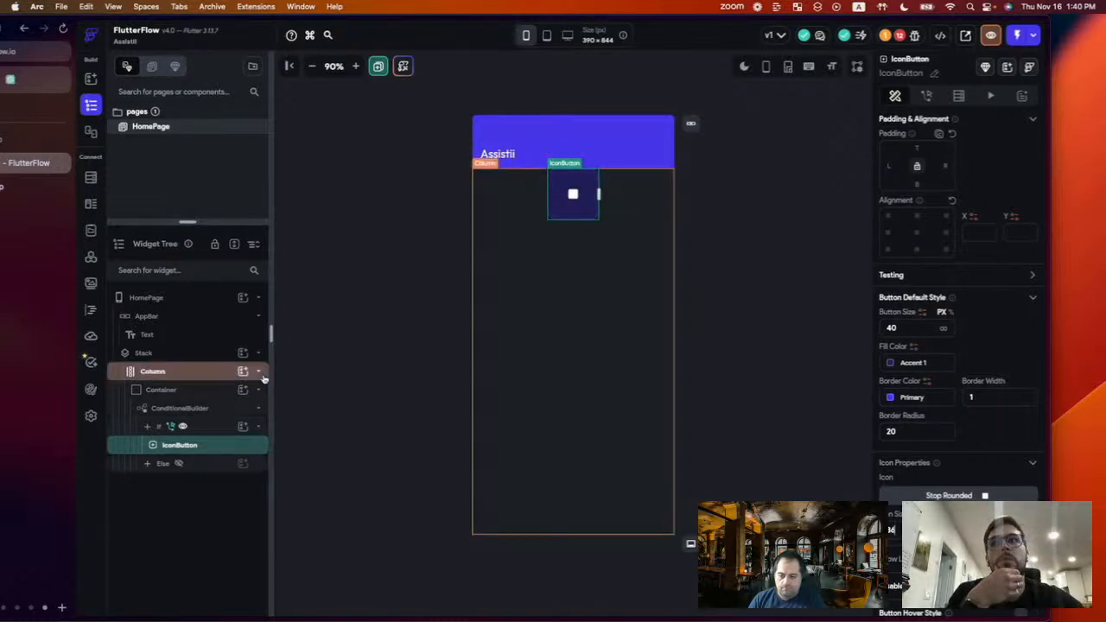
# - Set the column's main axis alignment to center
pyautogui.click(165, 373)
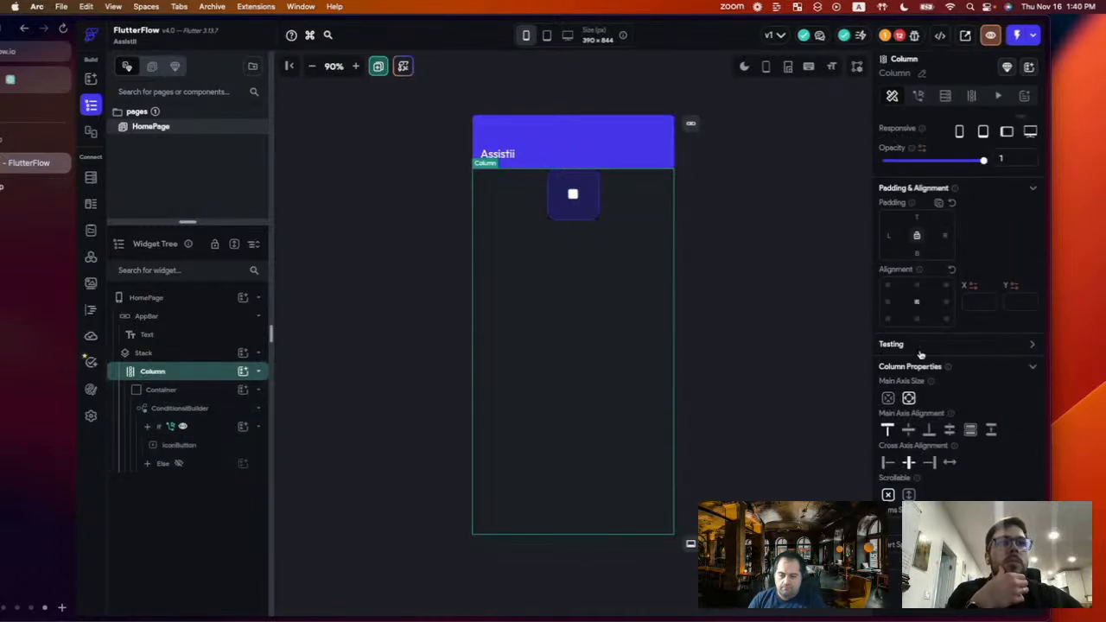
pyautogui.click(908, 429)
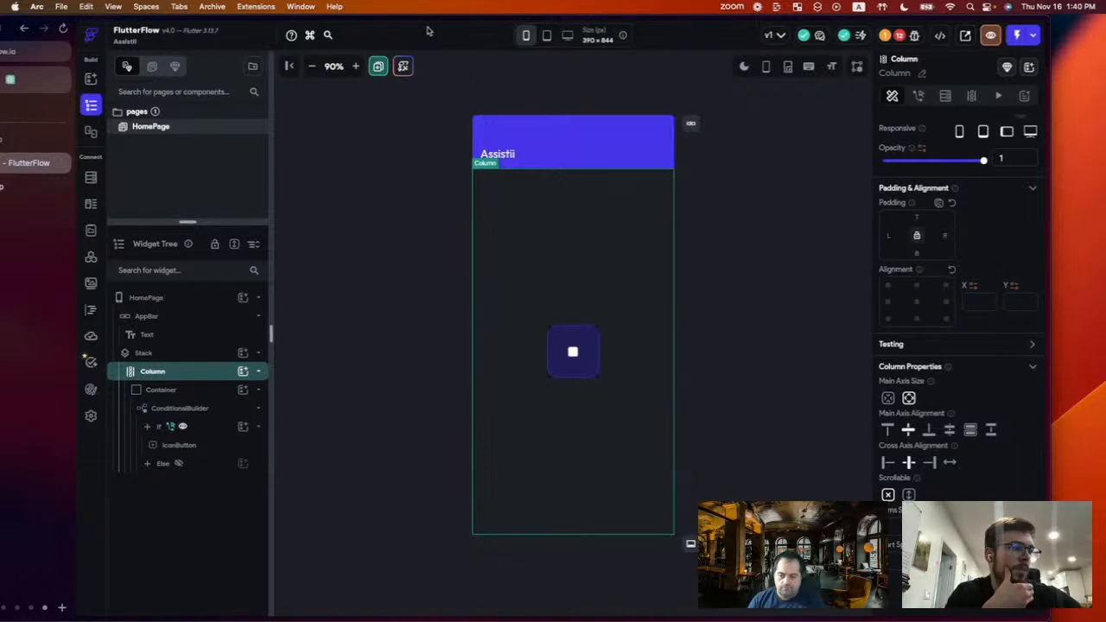
pyautogui.click(175, 443)
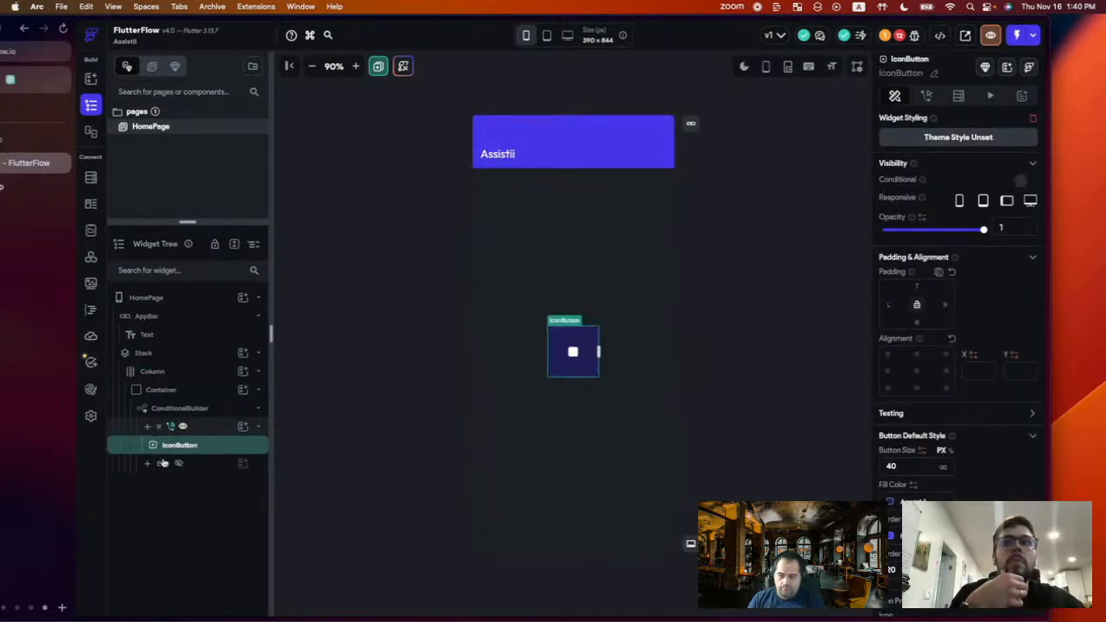
# - Try to insert an IconButton into the Else branch of the ConditionalBuilder
pyautogui.click(163, 464)
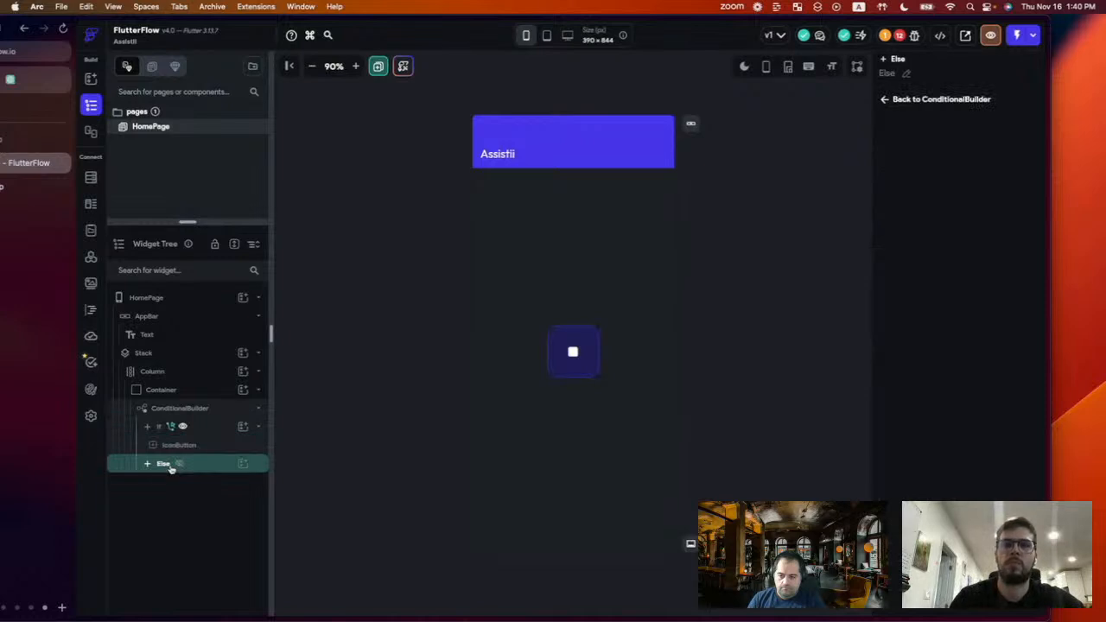
pyautogui.press('super+k')
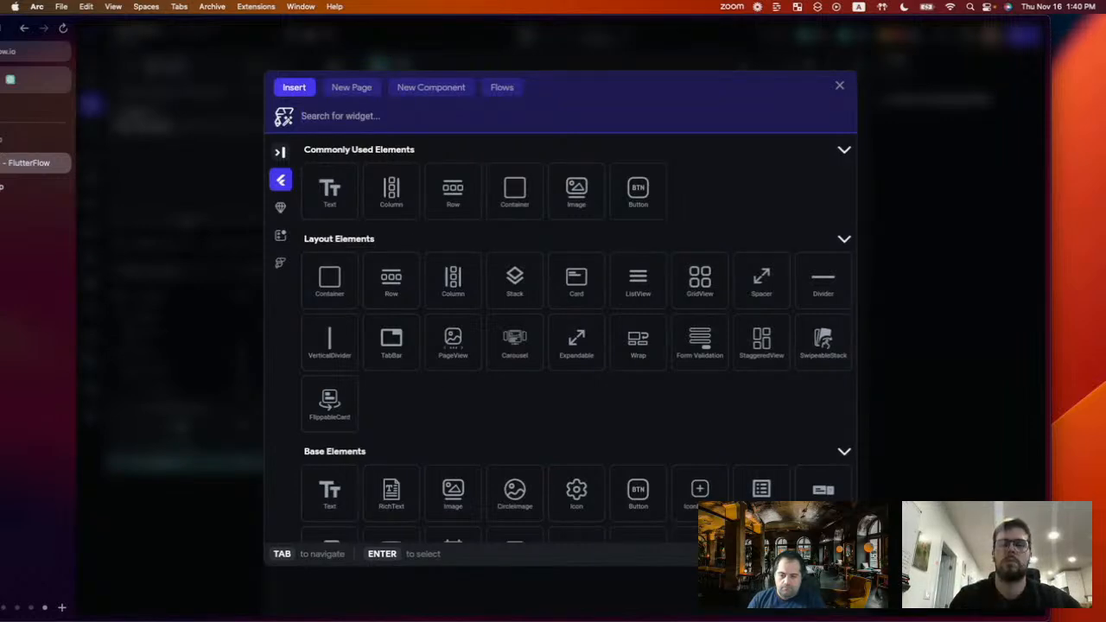
pyautogui.write('icon')
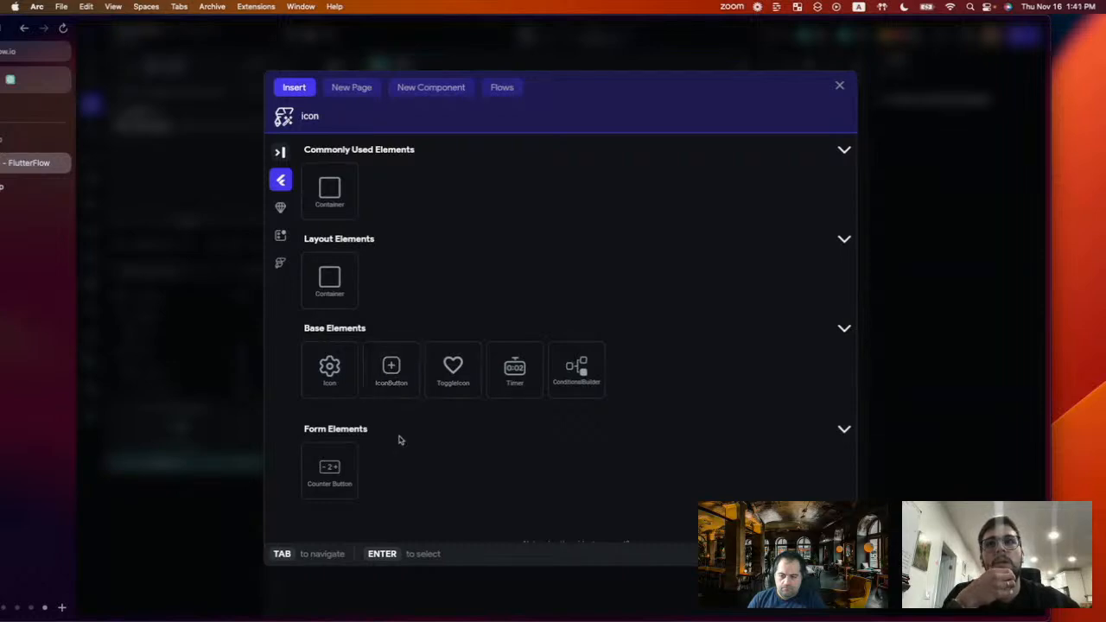
pyautogui.click(395, 374)
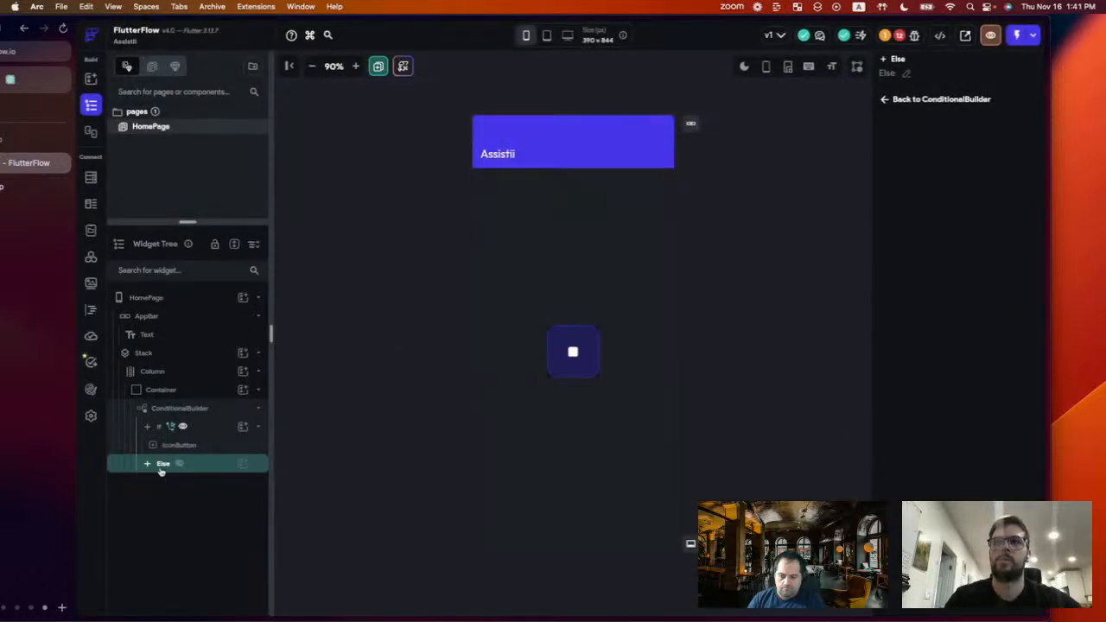
pyautogui.press('super+/')
pyautogui.scroll(-1, 411, 458)
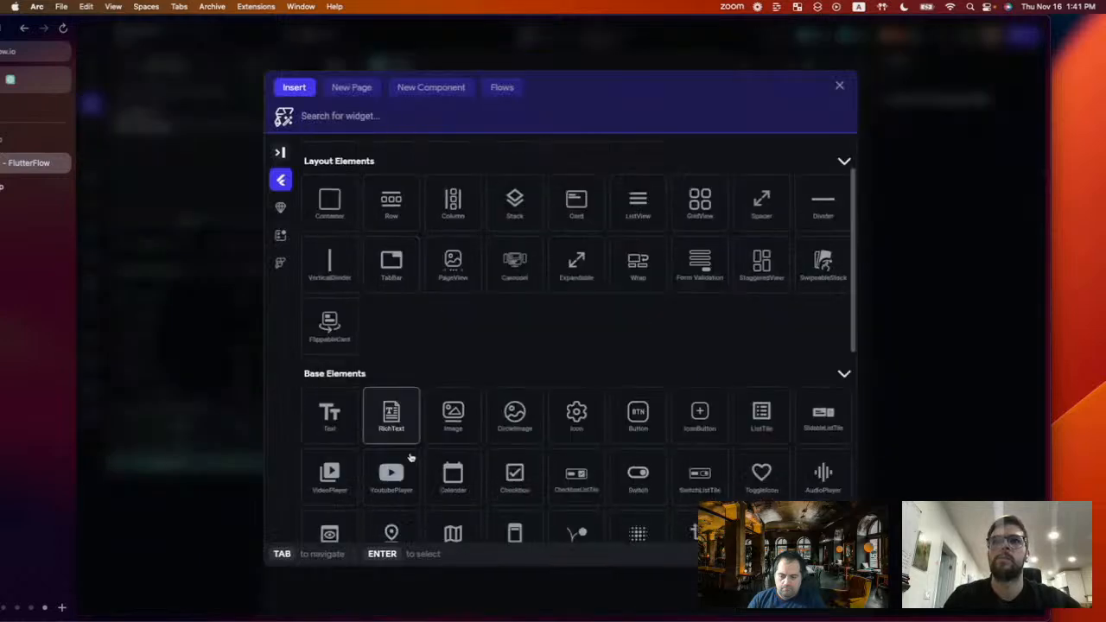
pyautogui.scroll(-2, 411, 458)
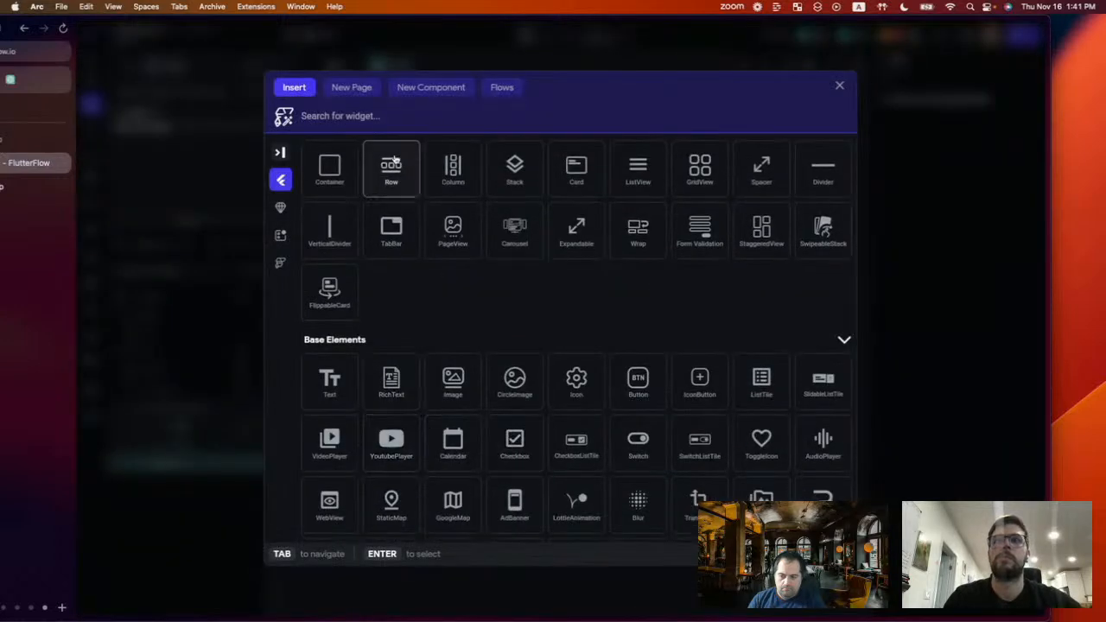
pyautogui.write('icon')
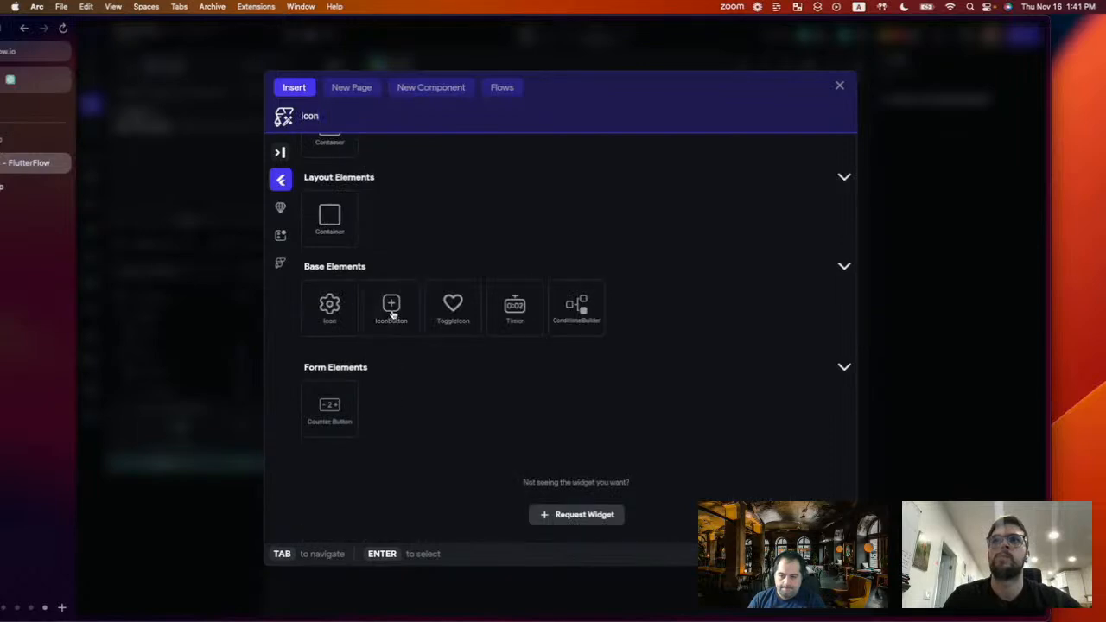
pyautogui.click(838, 88)
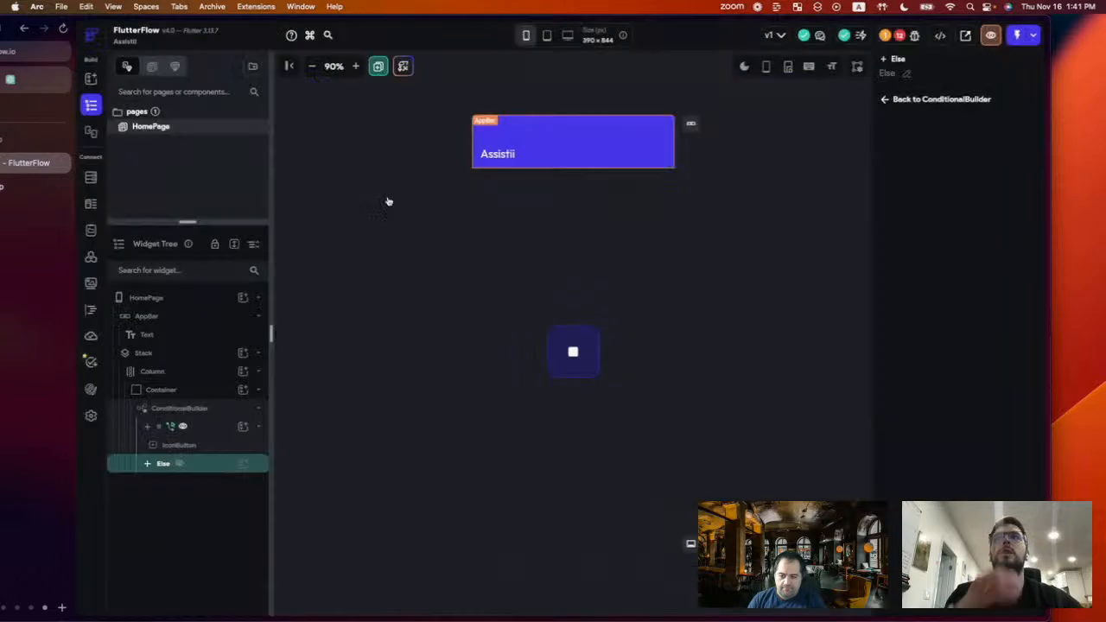
# - Try to duplicate the IconButton inside the ConditionalBuilder's If branch
pyautogui.click(190, 449)
pyautogui.press('super+d')
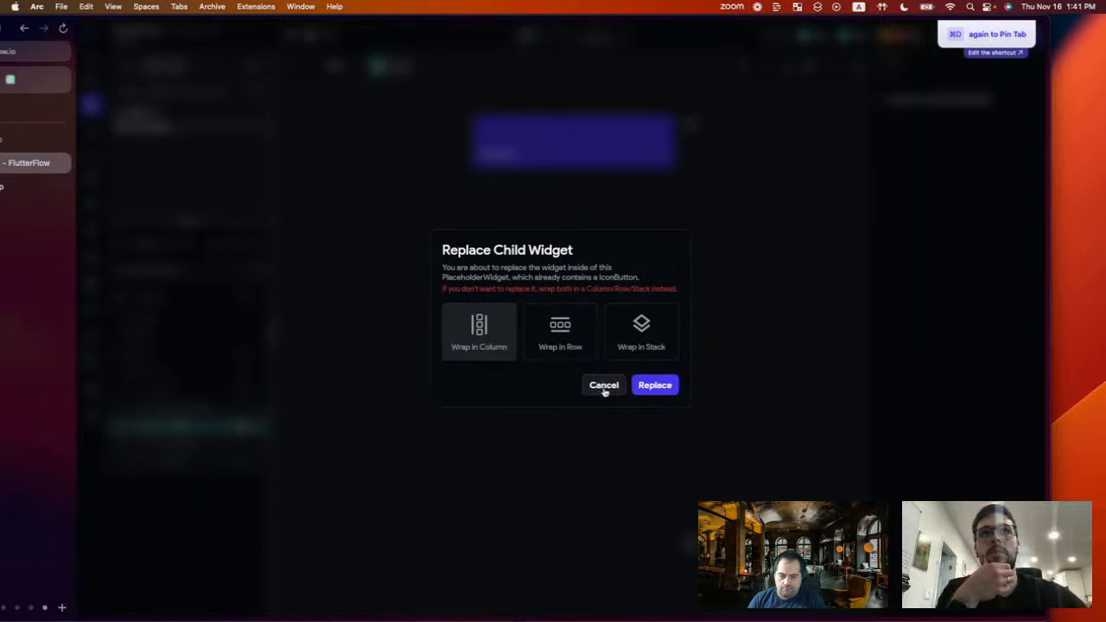
pyautogui.click(604, 386)
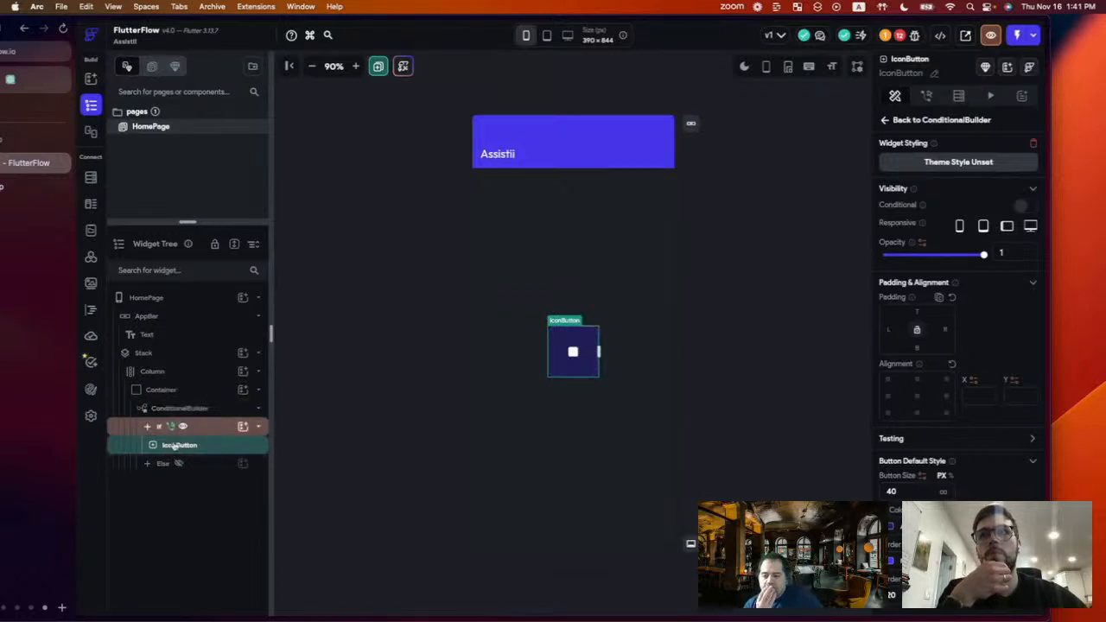
# - Try again to add an IconButton to the empty Else branch, searching the widgets for "icon"
pyautogui.click(151, 464)
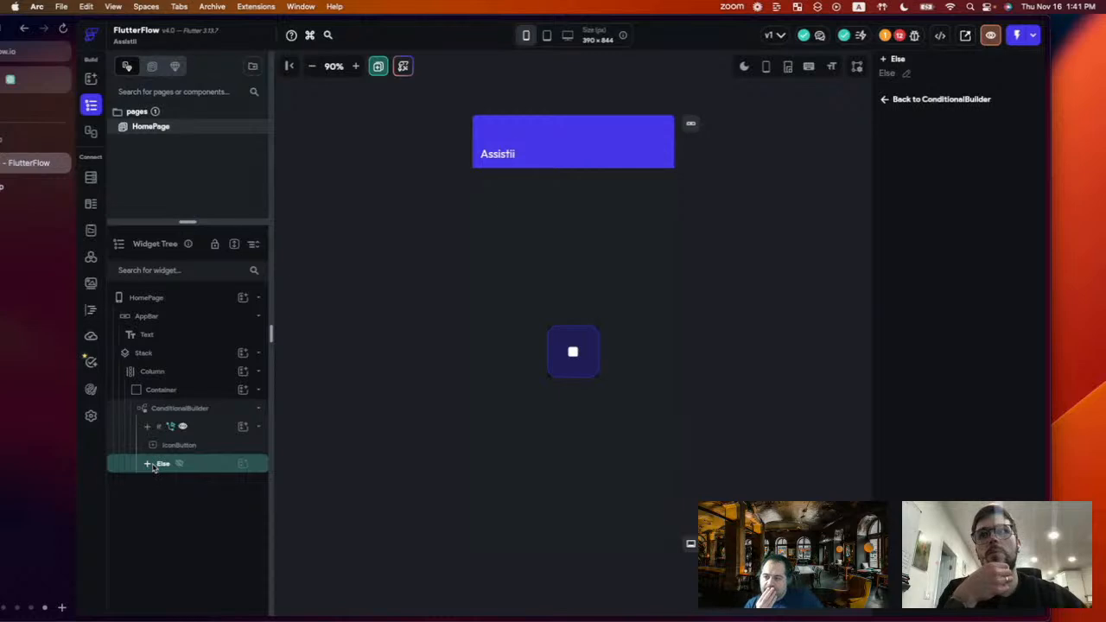
pyautogui.click(883, 99)
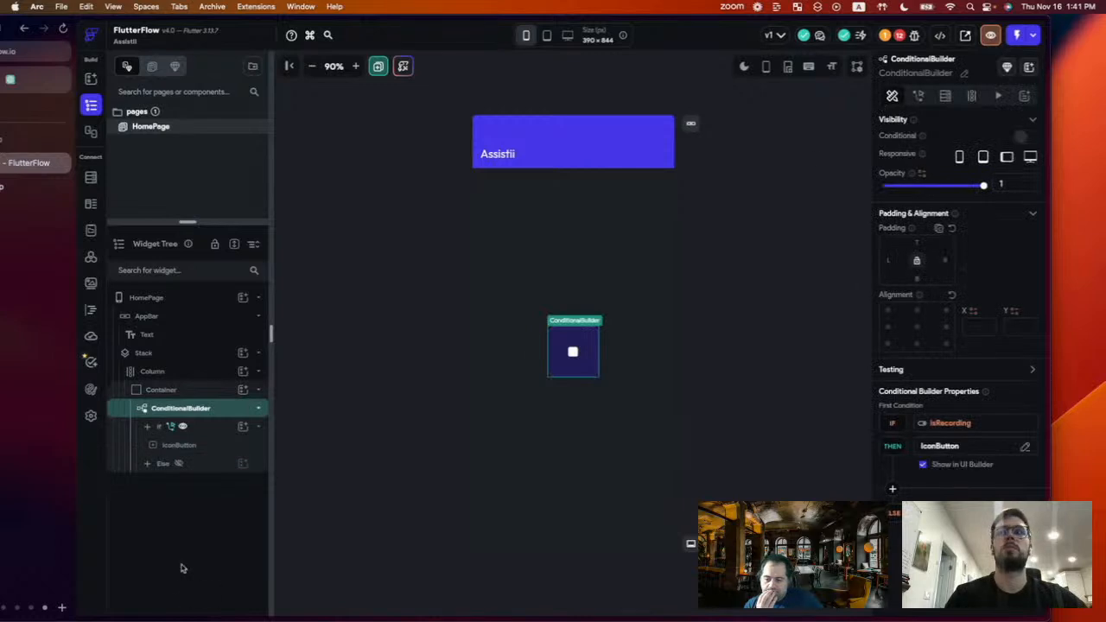
pyautogui.click(161, 463)
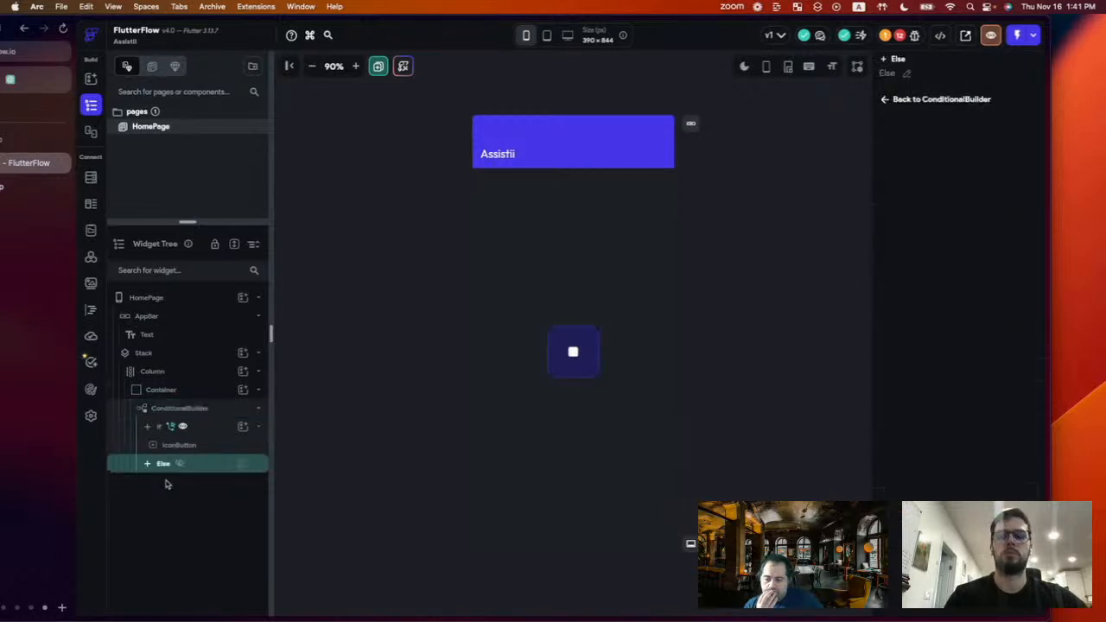
pyautogui.click(243, 463)
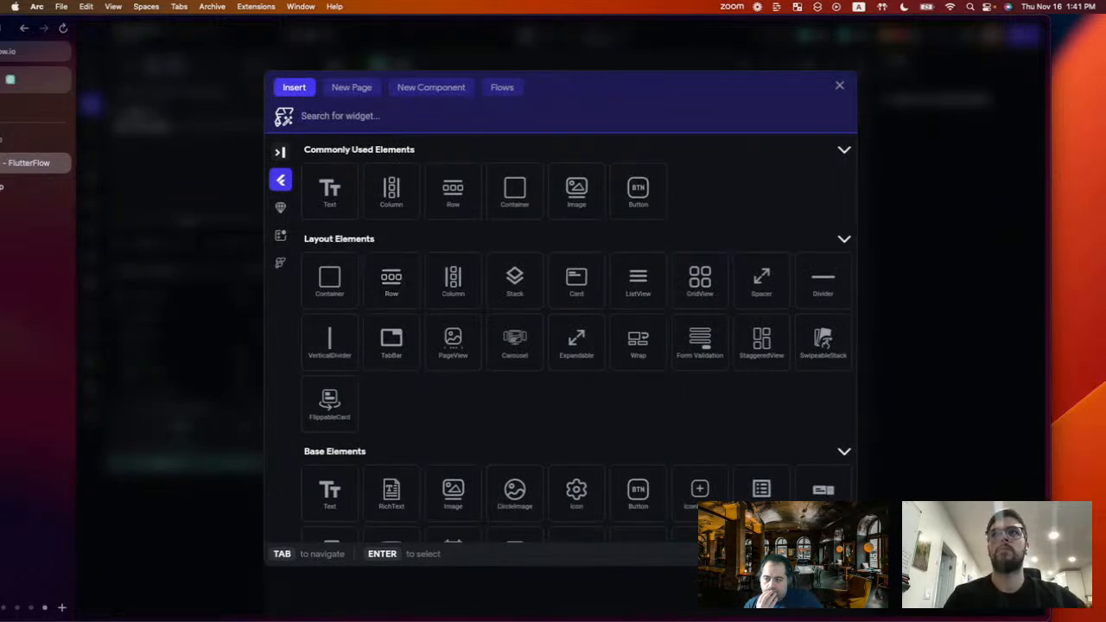
pyautogui.write('icon')
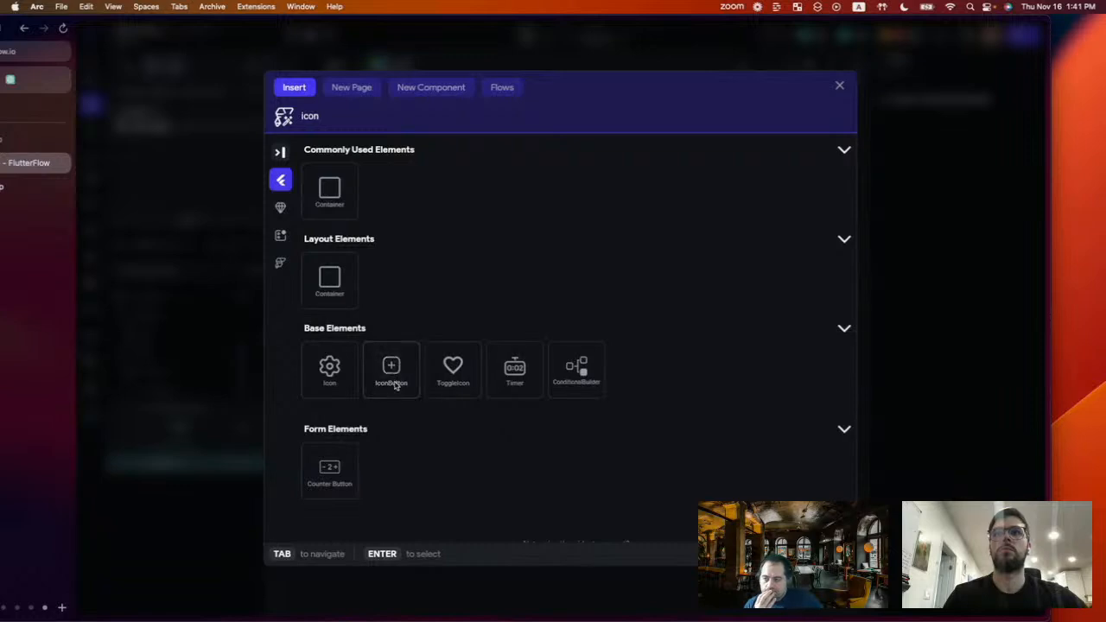
pyautogui.click(839, 89)
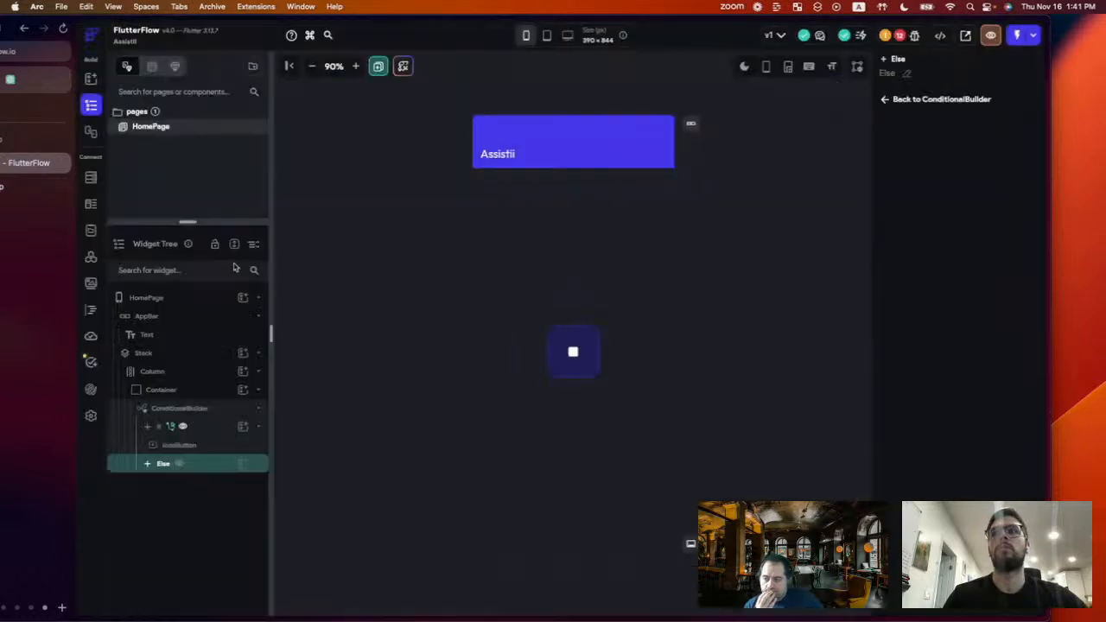
# - Try to insert an IconButton into the Container that holds the ConditionalBuilder
pyautogui.click(167, 396)
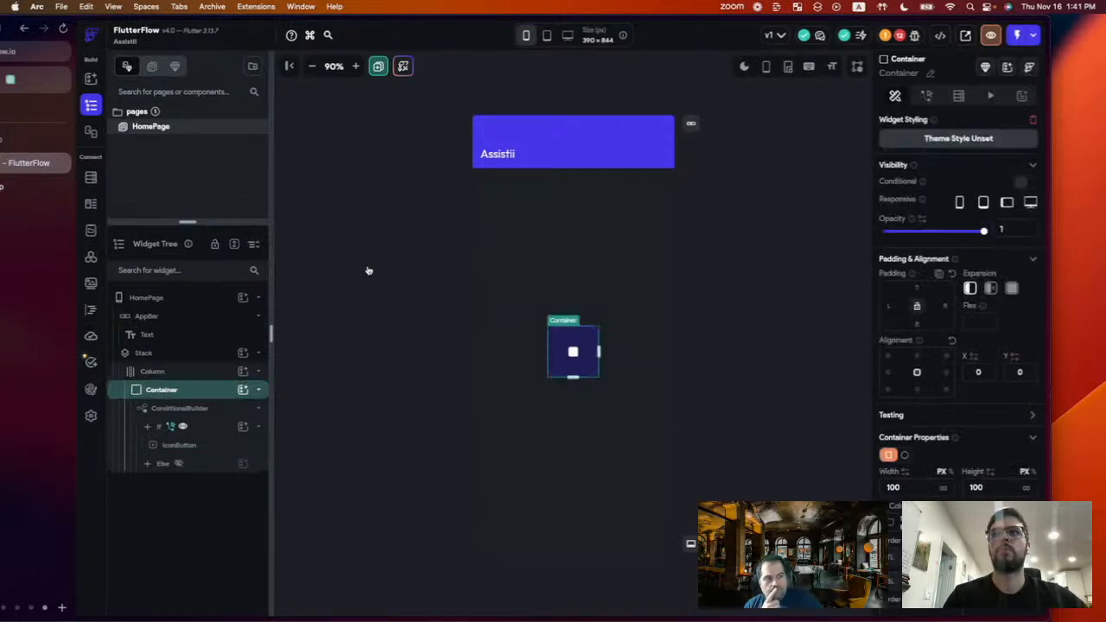
pyautogui.press('super+k')
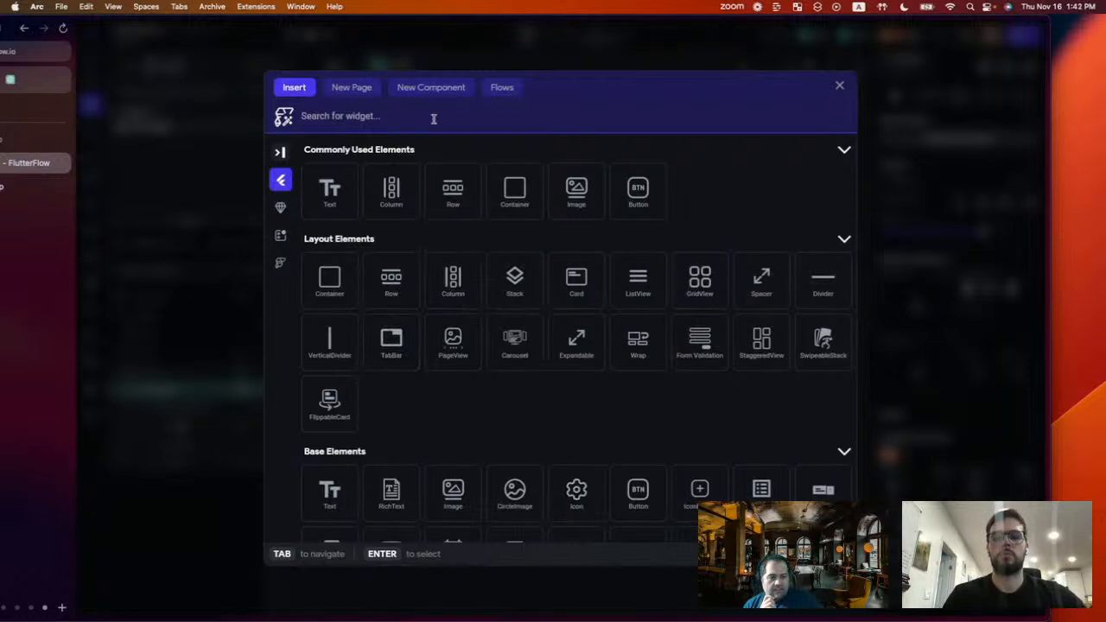
pyautogui.write('iconbut')
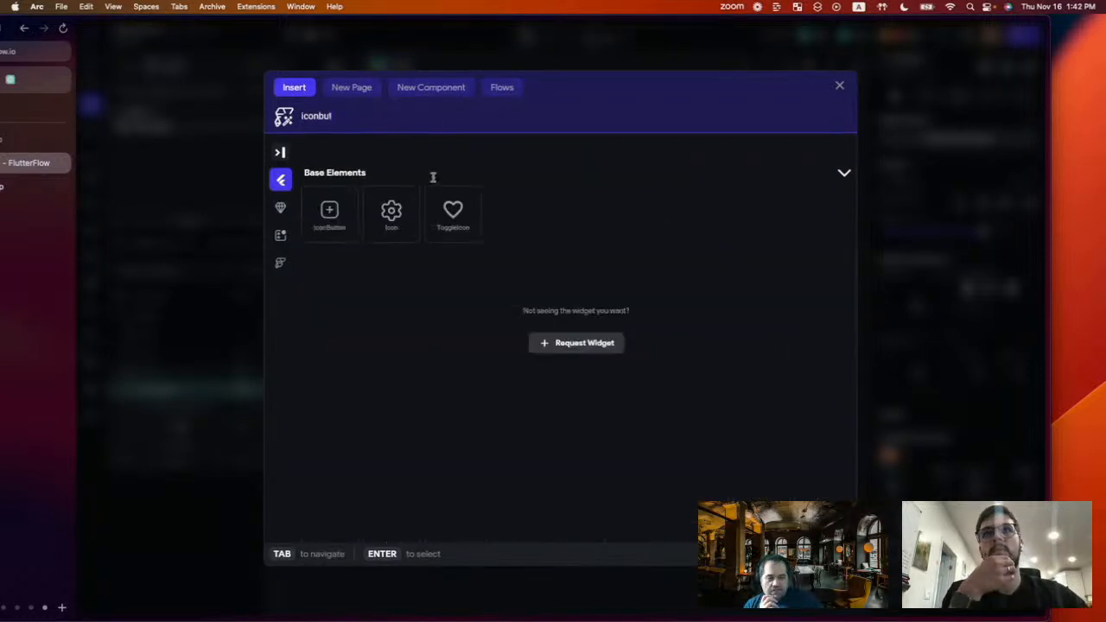
pyautogui.click(340, 232)
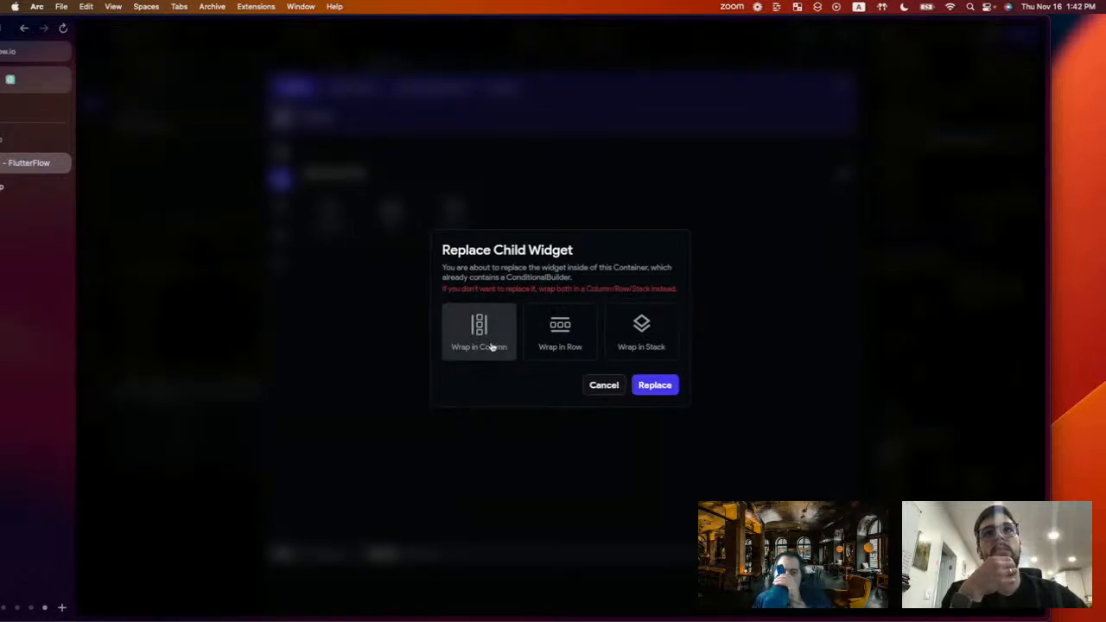
pyautogui.click(602, 385)
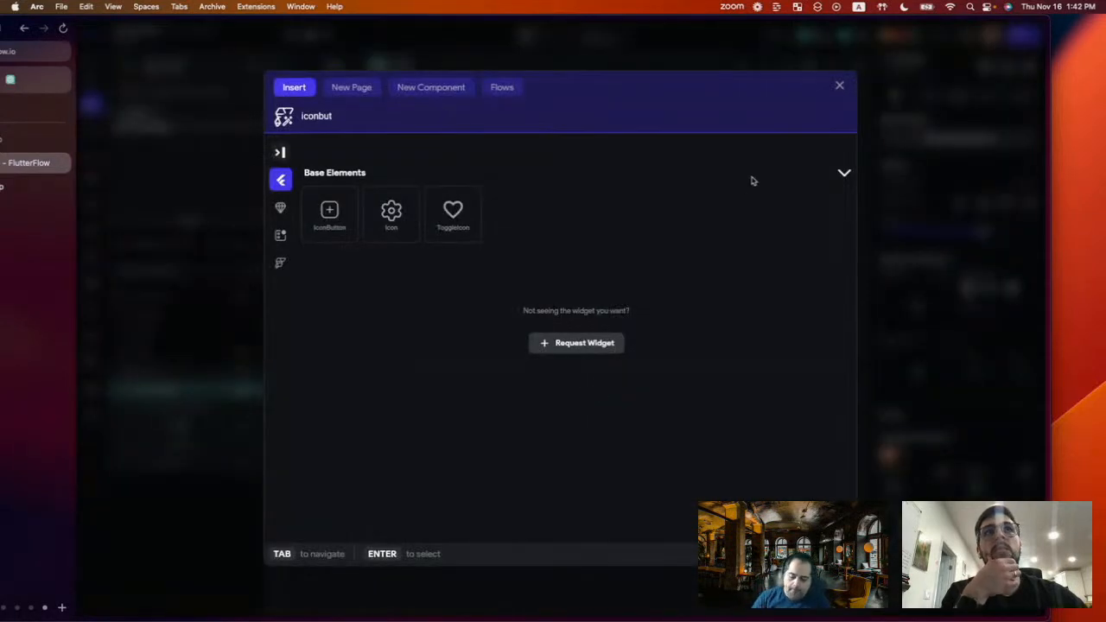
pyautogui.click(838, 86)
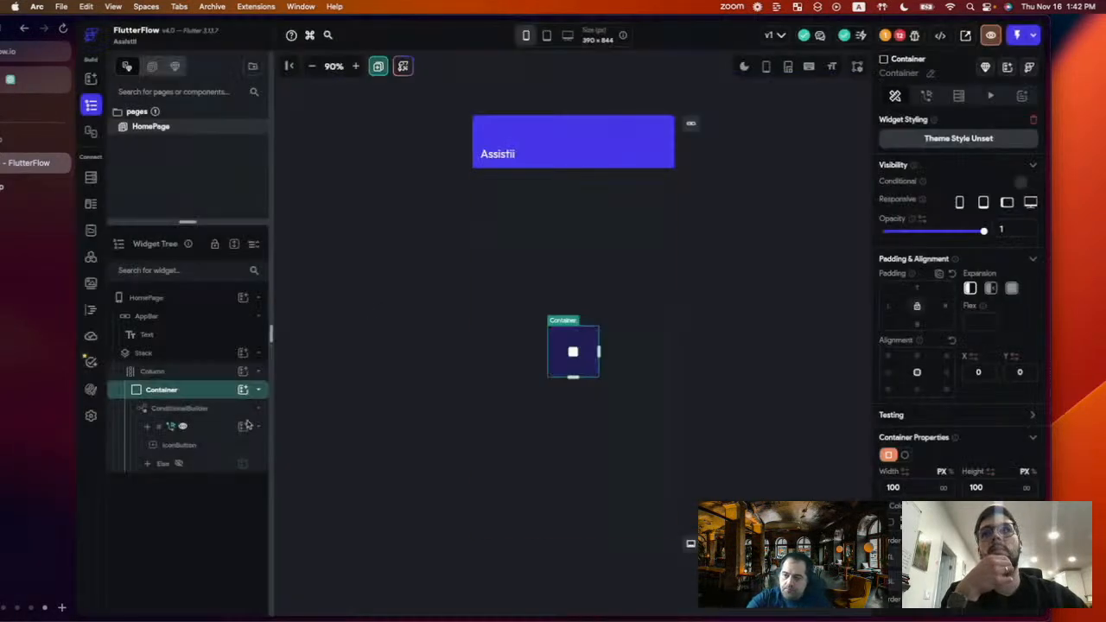
pyautogui.click(179, 375)
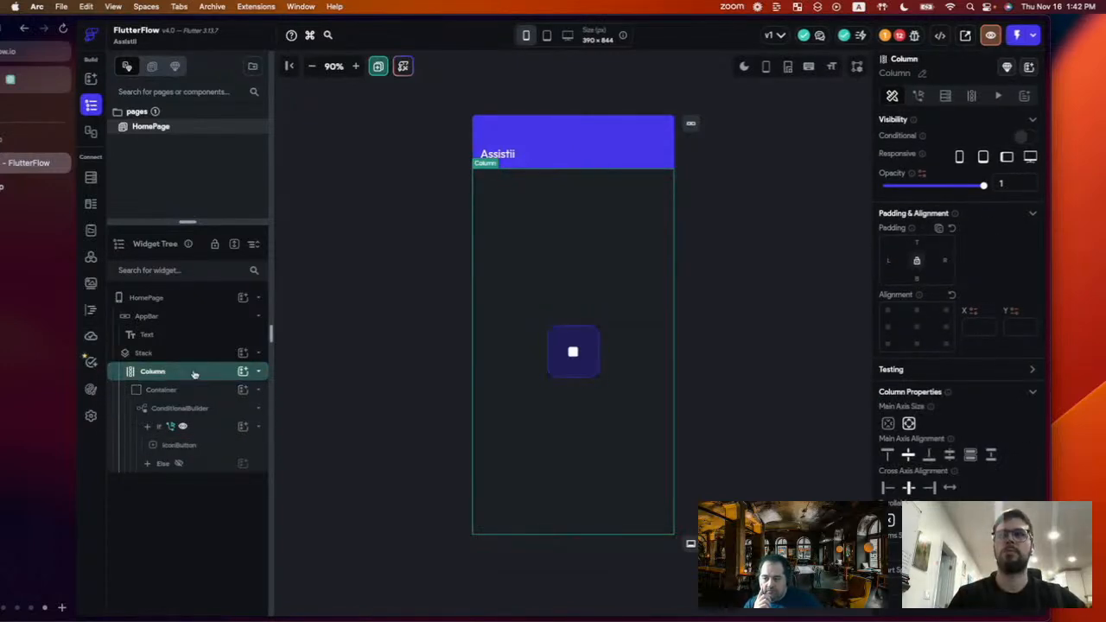
pyautogui.press('super+j')
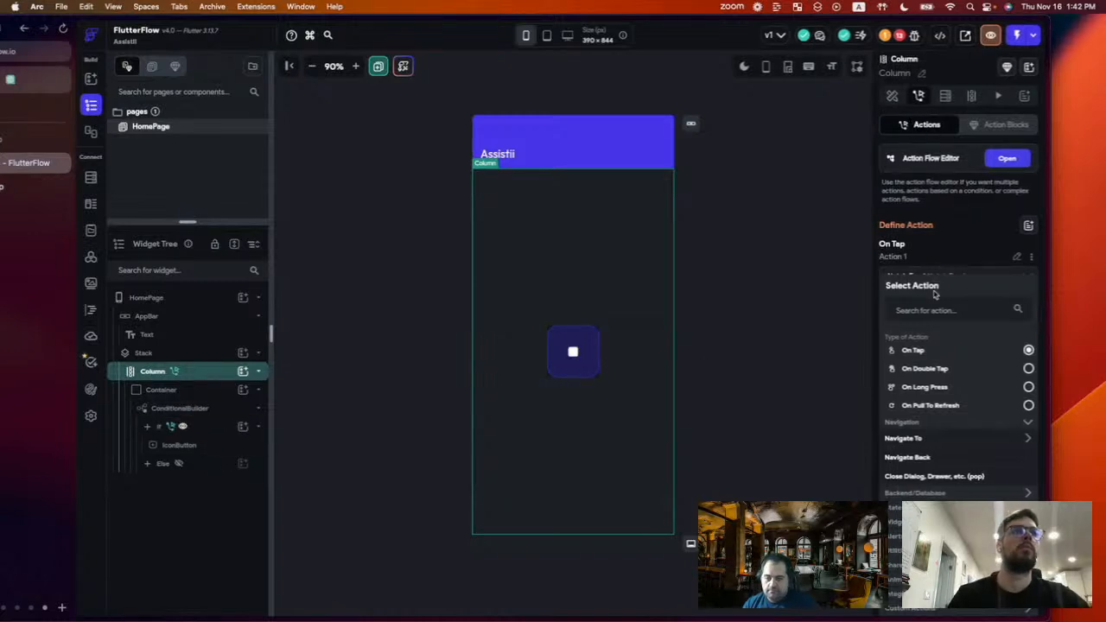
pyautogui.click(1032, 258)
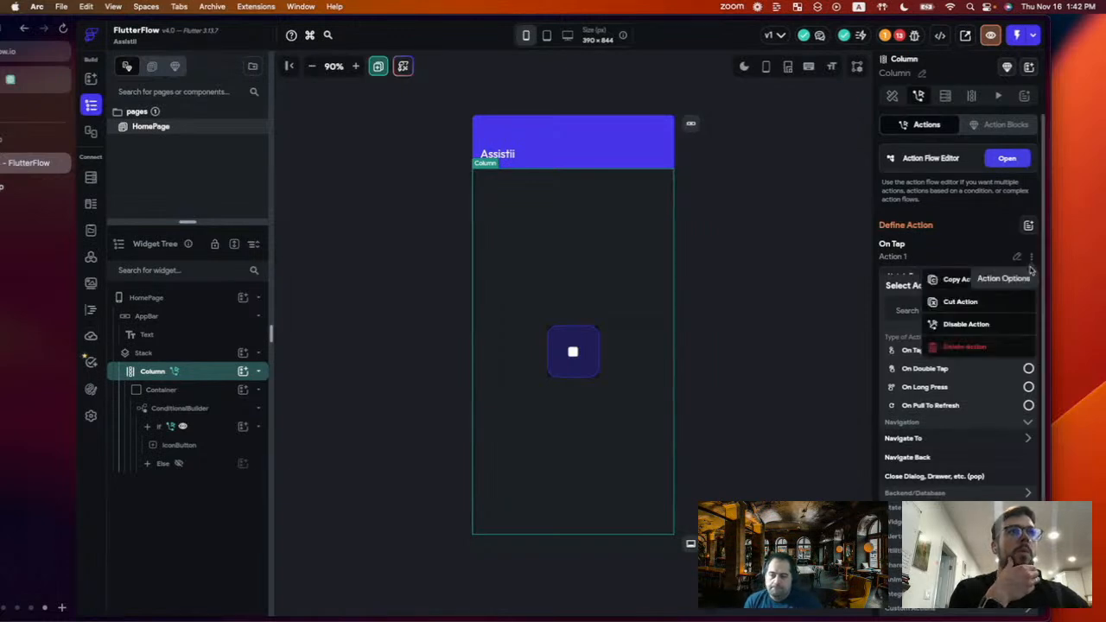
pyautogui.click(957, 344)
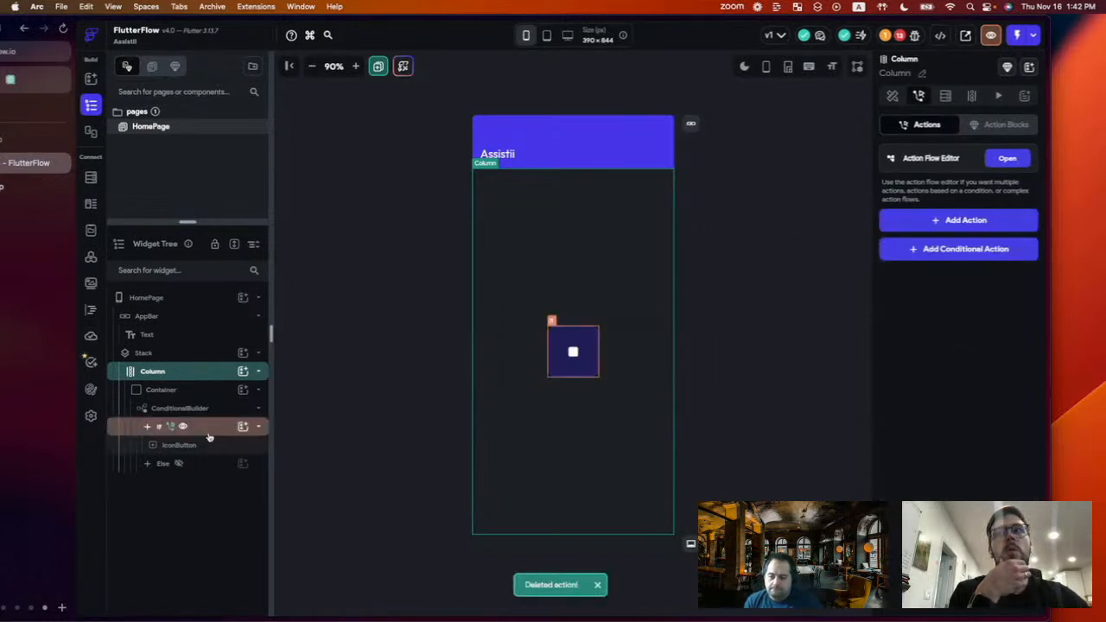
# - Check the If branch, its IconButton's actions and the parent ConditionalBuilder's properties
pyautogui.click(153, 429)
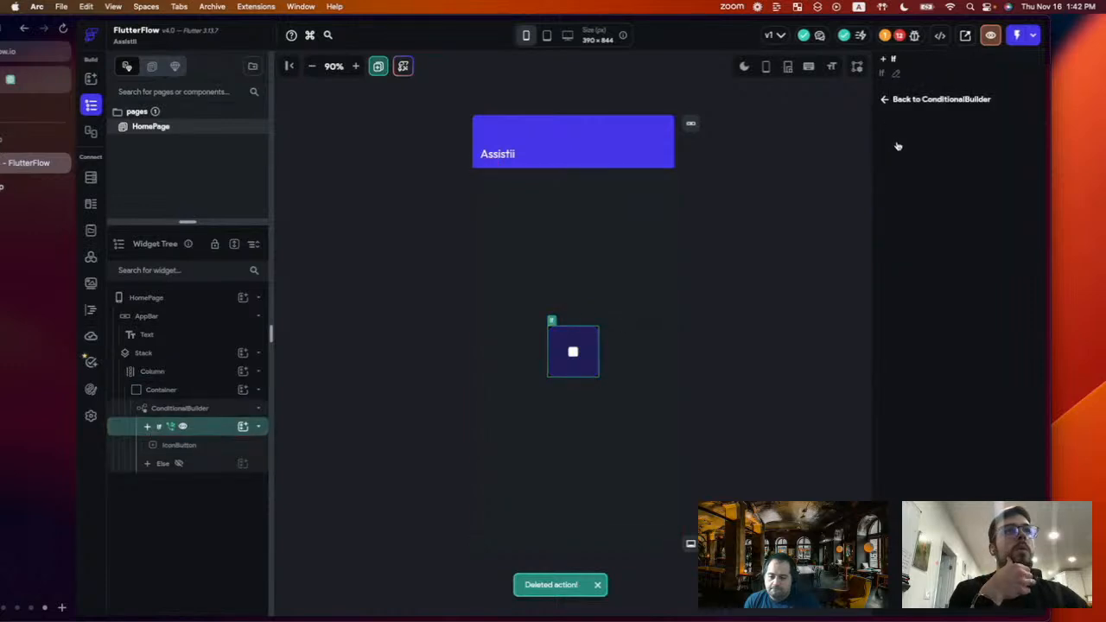
pyautogui.click(937, 98)
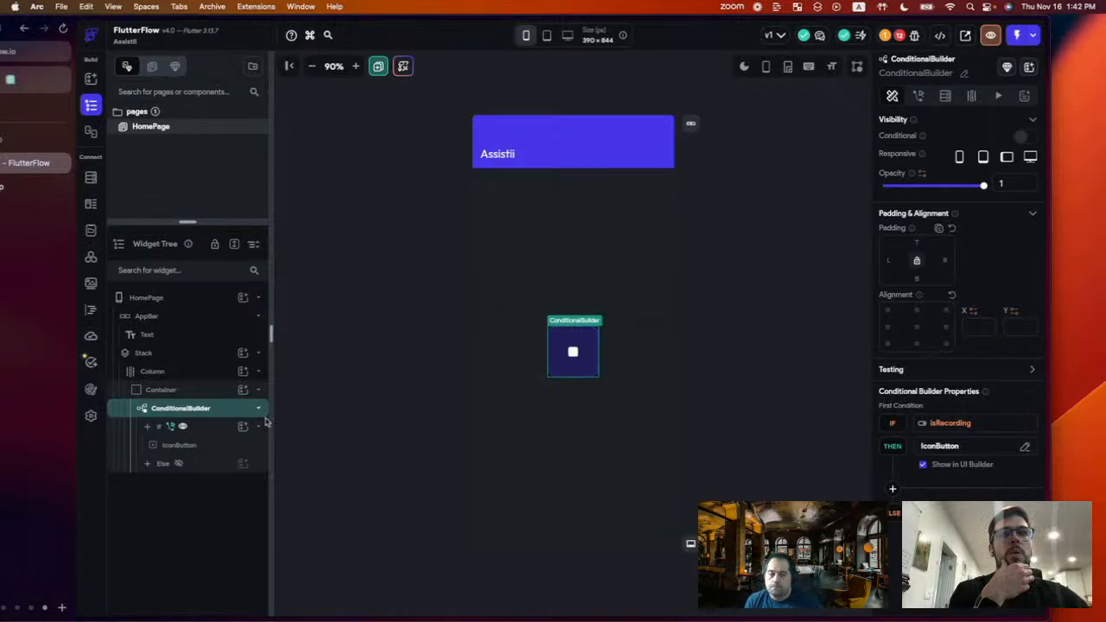
pyautogui.click(197, 428)
pyautogui.click(179, 445)
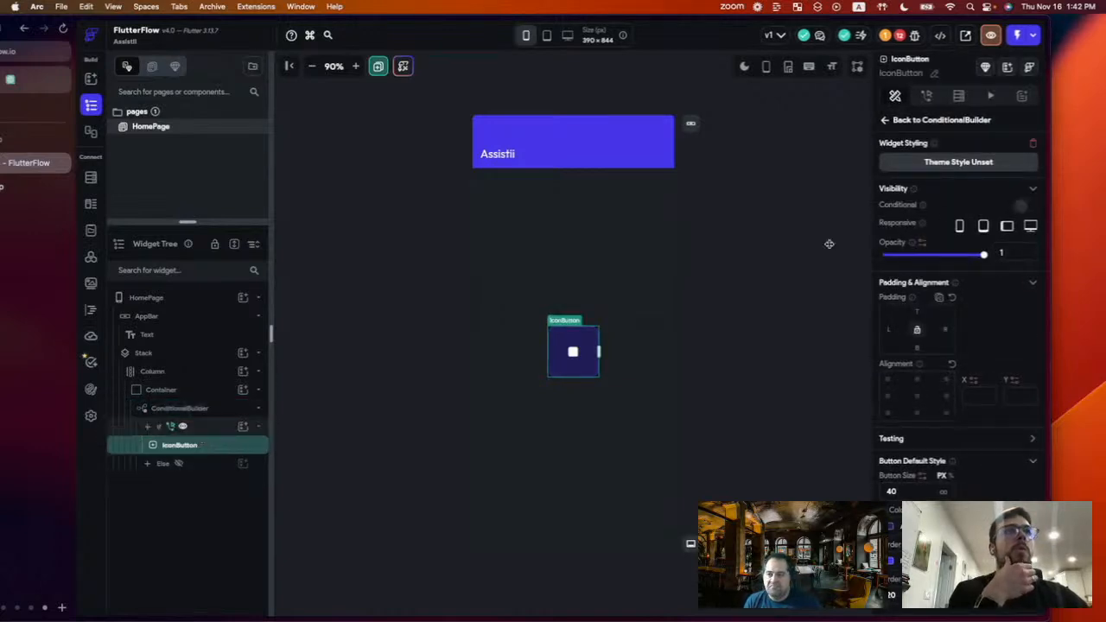
pyautogui.click(927, 97)
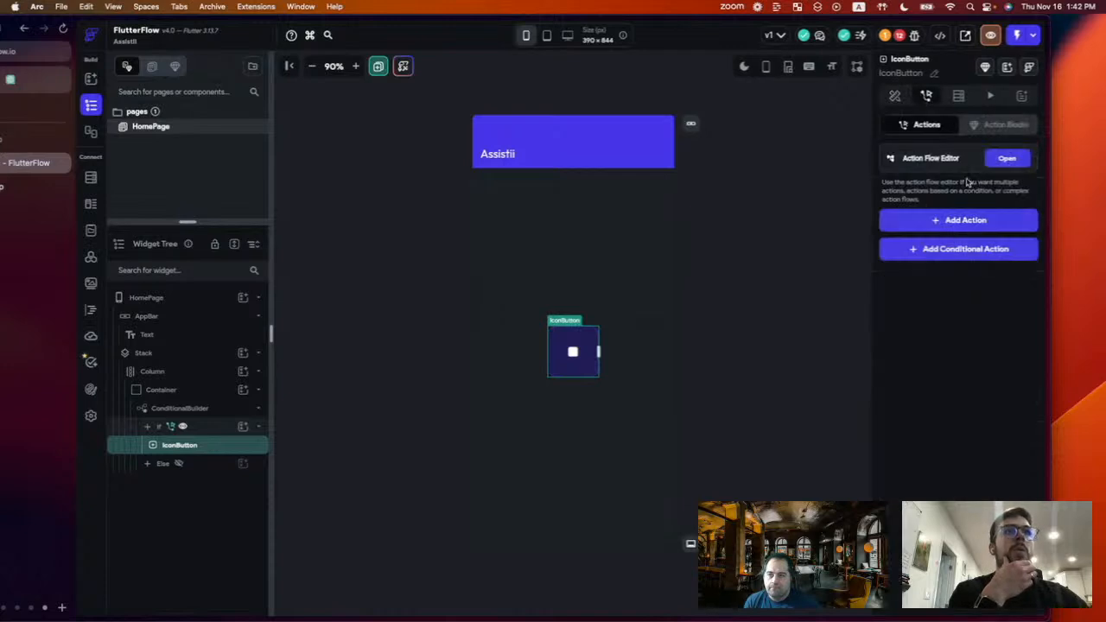
pyautogui.click(173, 426)
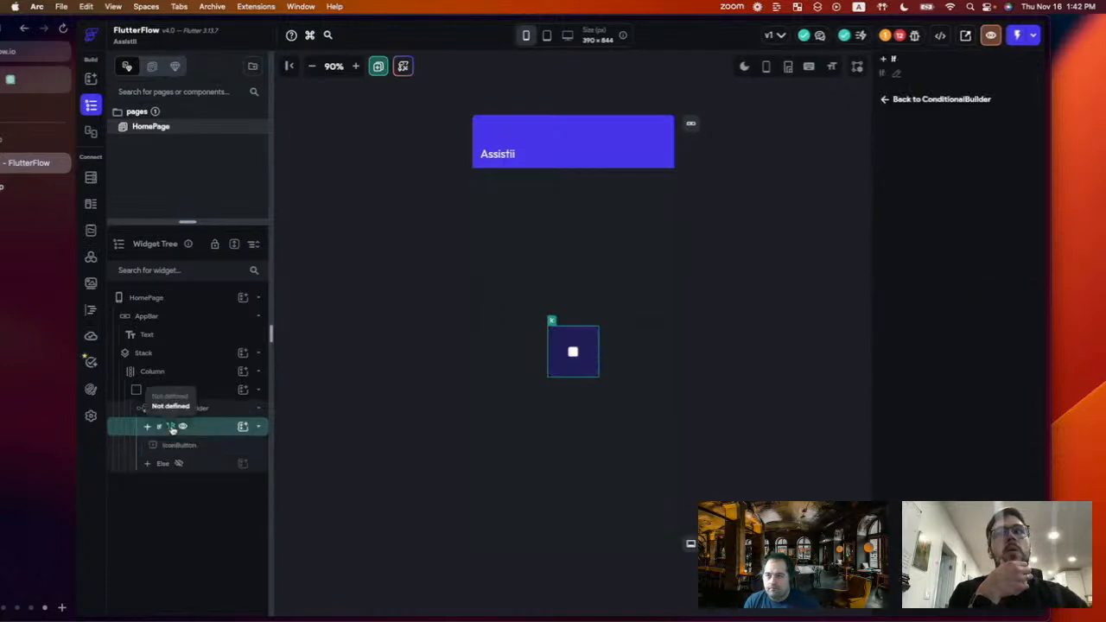
pyautogui.click(884, 100)
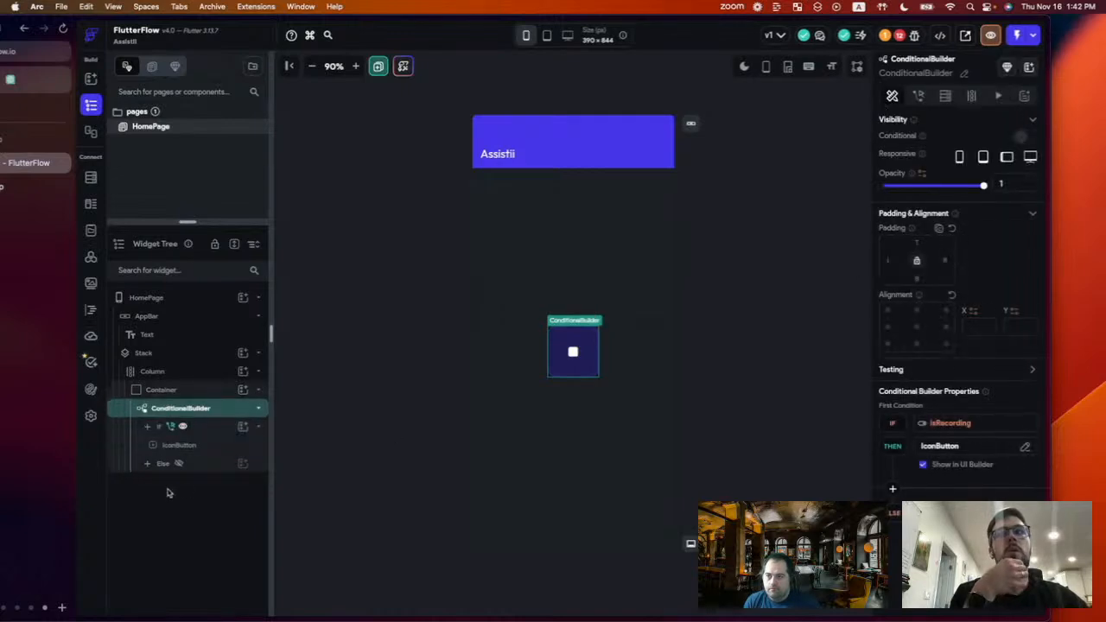
# - Insert an IconButton into the Column and try to move it into the ConditionalBuilder's Else branch
pyautogui.click(170, 372)
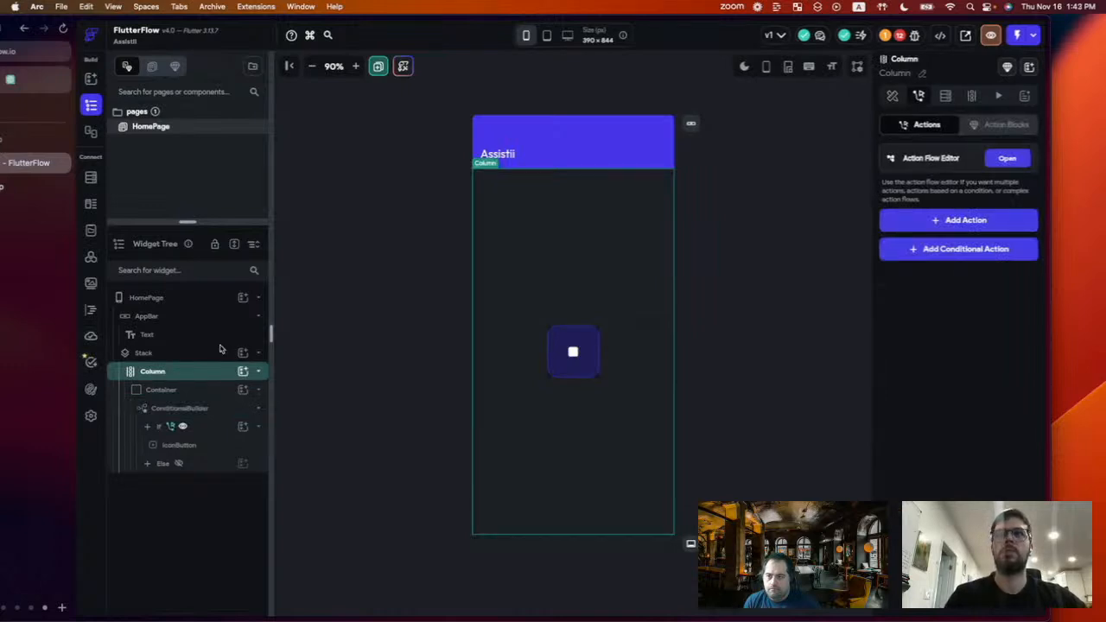
pyautogui.press('super+k')
pyautogui.write('iconbut')
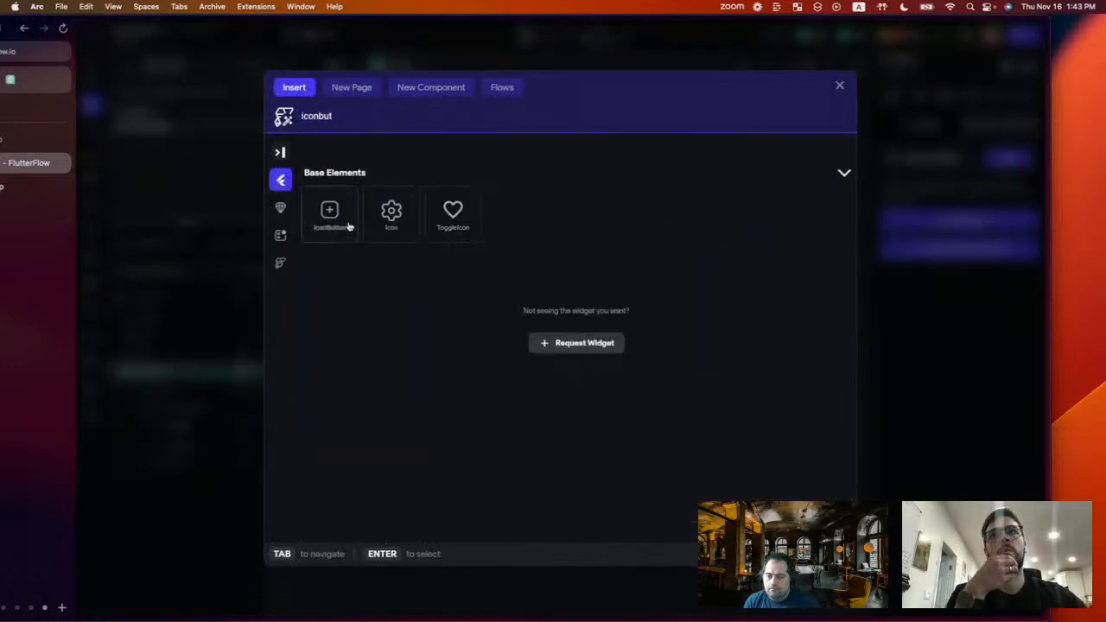
pyautogui.press('Return')
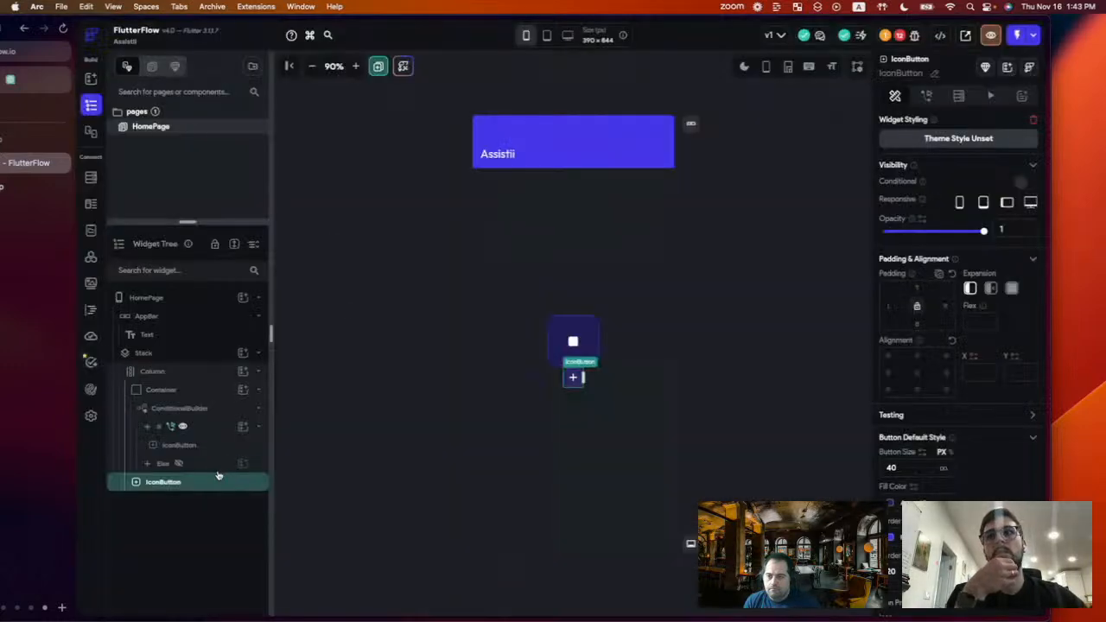
pyautogui.moveTo(169, 481); pyautogui.dragTo(173, 467)
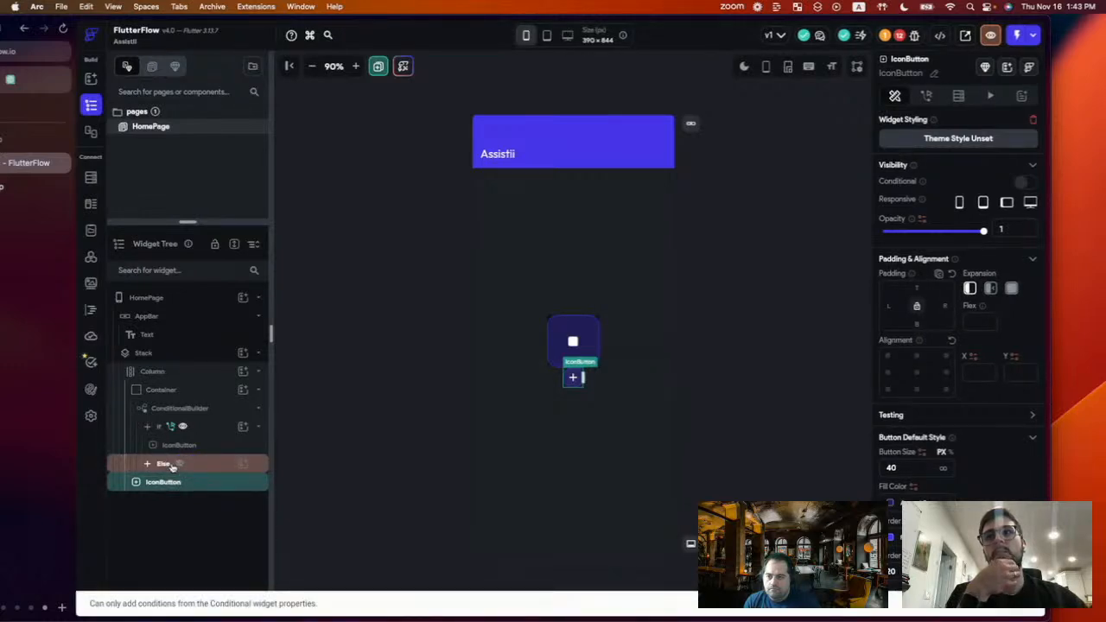
# - Stop showing the ConditionalBuilder's isRecording branch in the UI builder and add an Else If condition
pyautogui.click(179, 412)
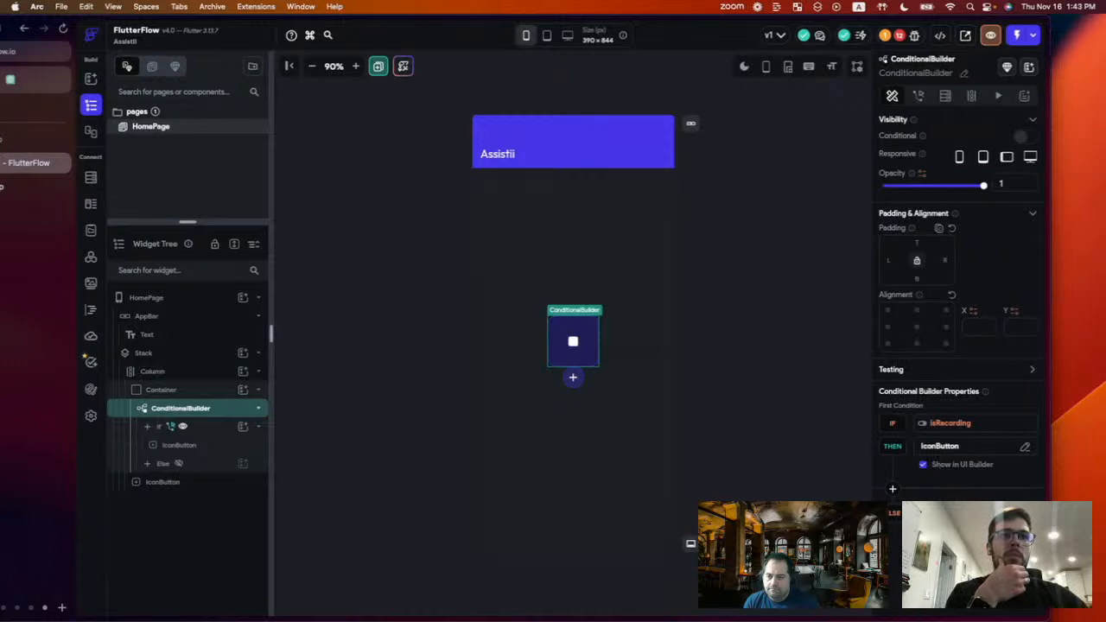
pyautogui.click(922, 465)
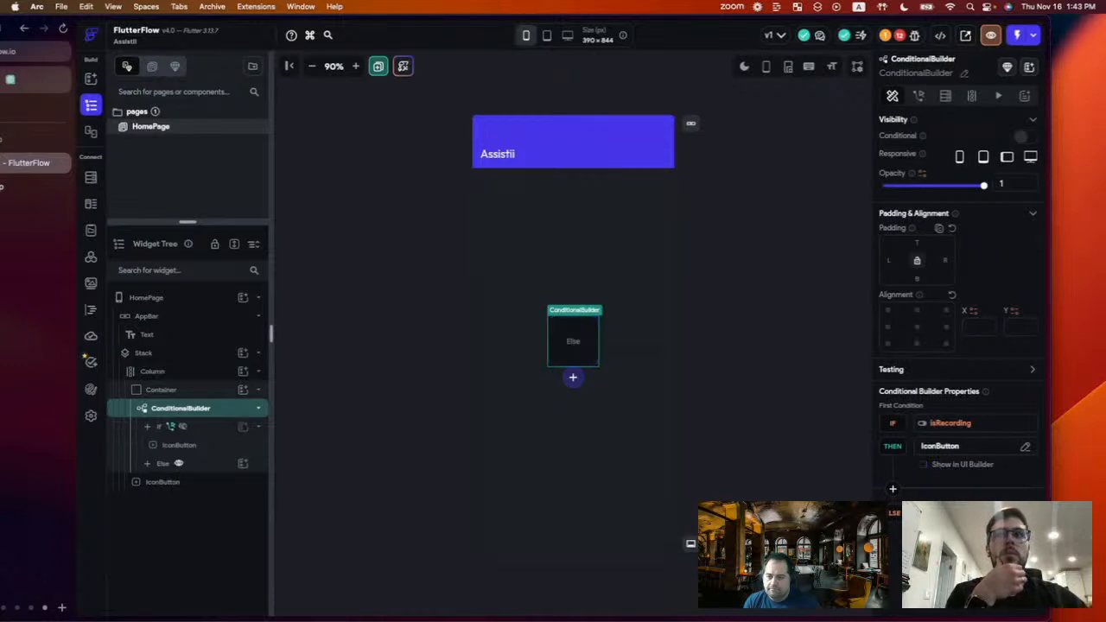
pyautogui.click(893, 492)
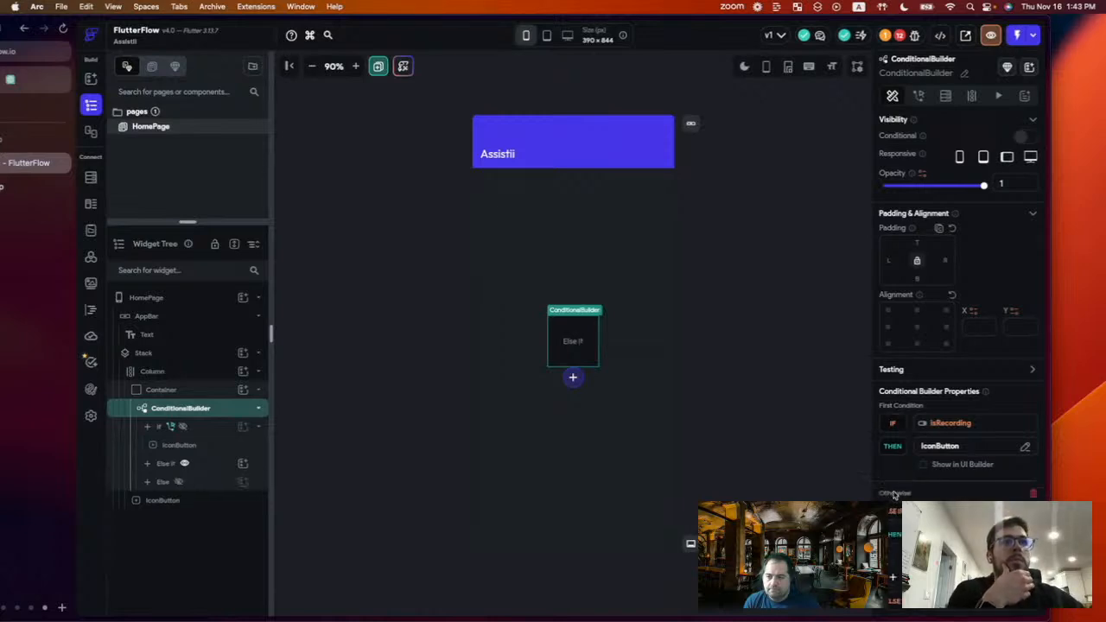
# - Remove the ConditionalBuilder's Else If condition and insert an IconButton into its Else branch
pyautogui.scroll(-3, 957, 346)
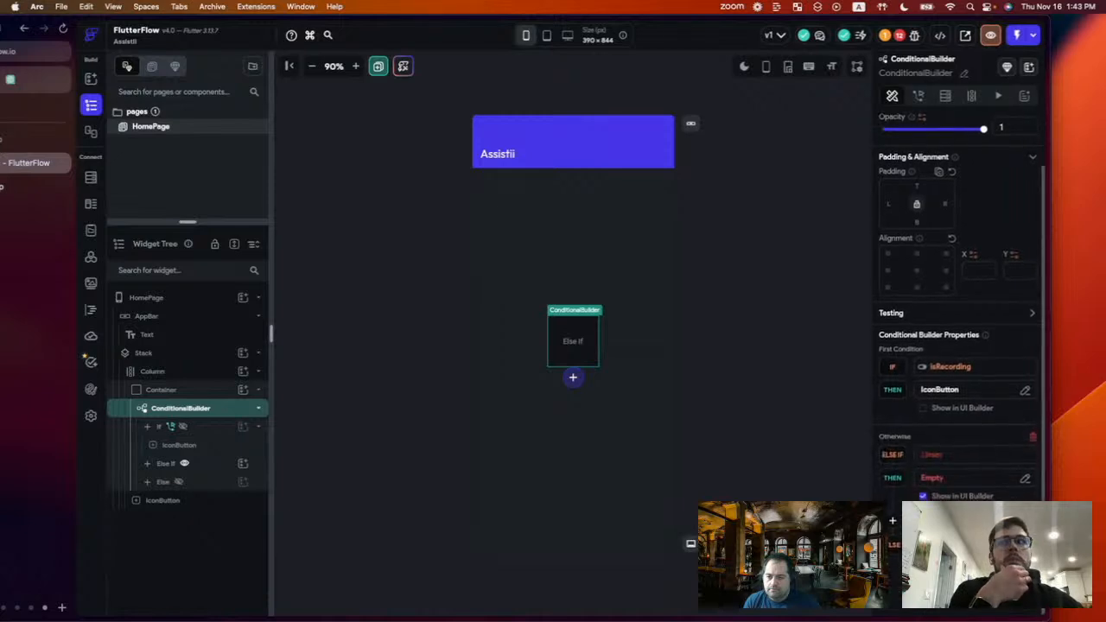
pyautogui.click(1032, 435)
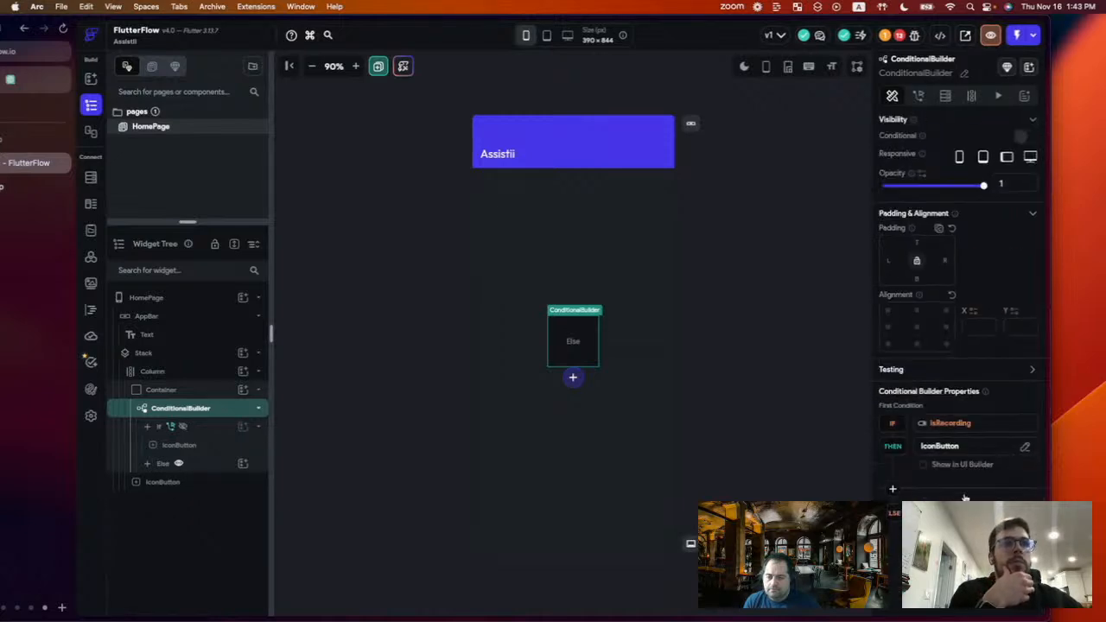
pyautogui.click(1023, 512)
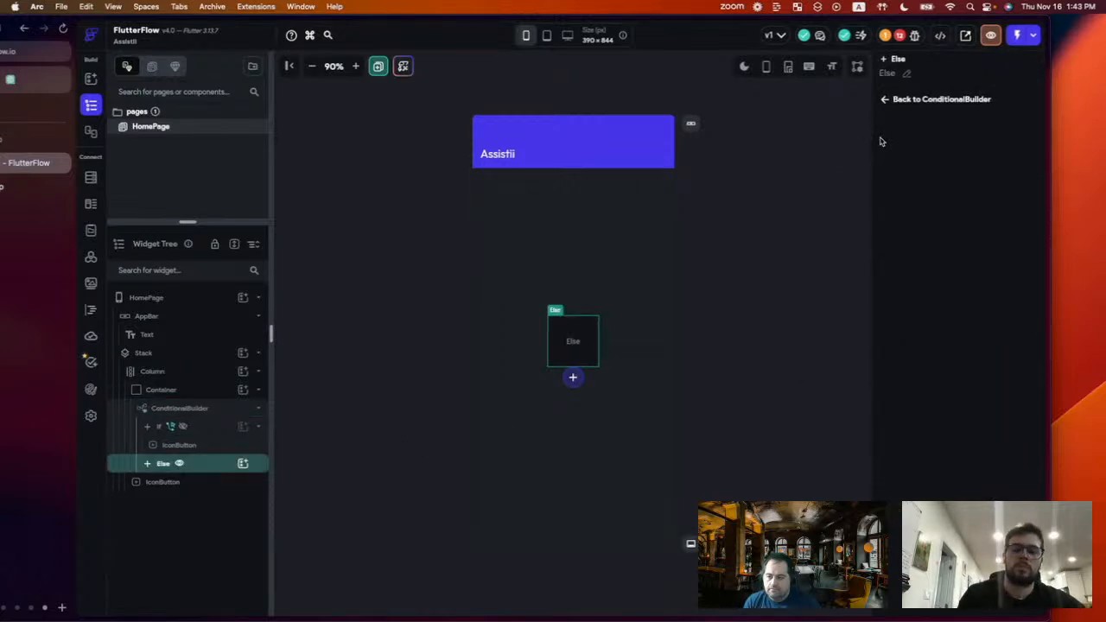
pyautogui.press('super+k')
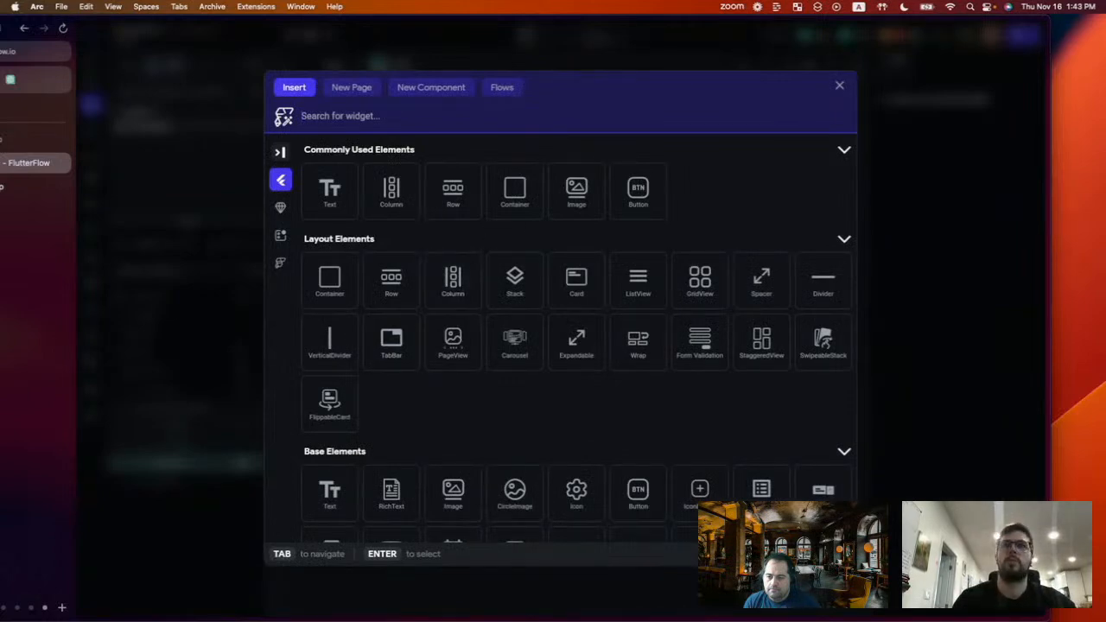
pyautogui.write('icon')
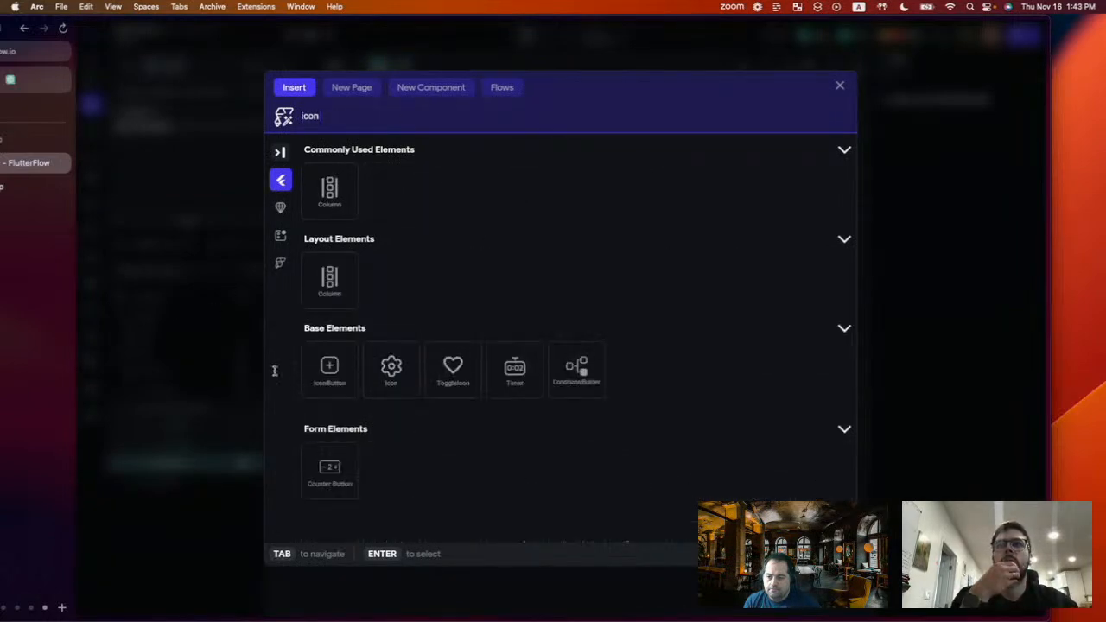
pyautogui.click(331, 396)
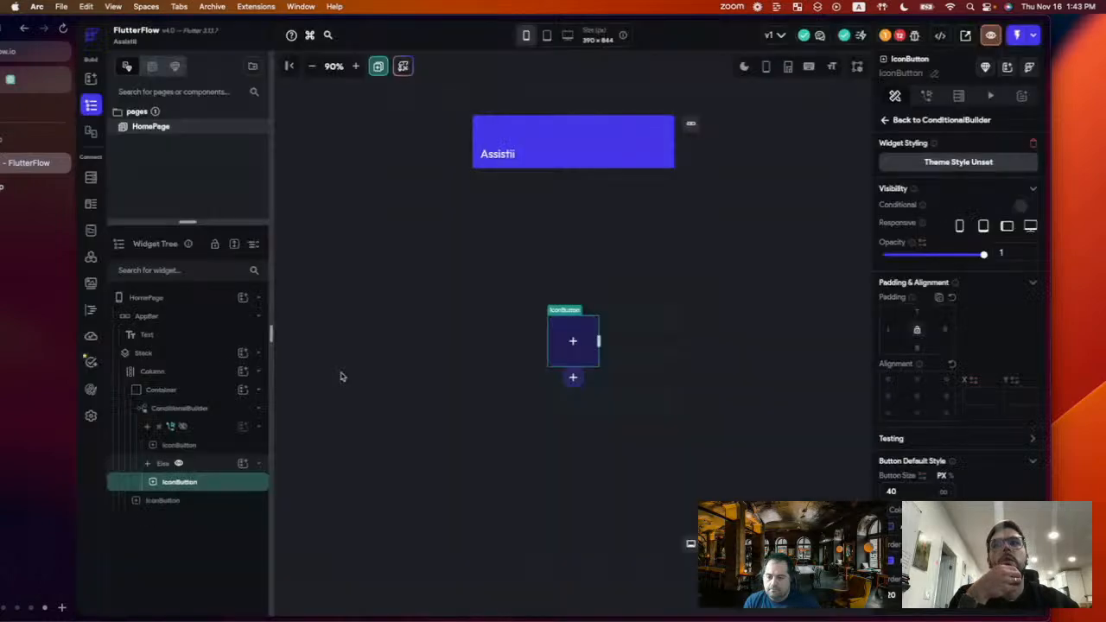
# - Delete the stray IconButton that sits in the Column below the Container
pyautogui.click(205, 483)
pyautogui.click(193, 501)
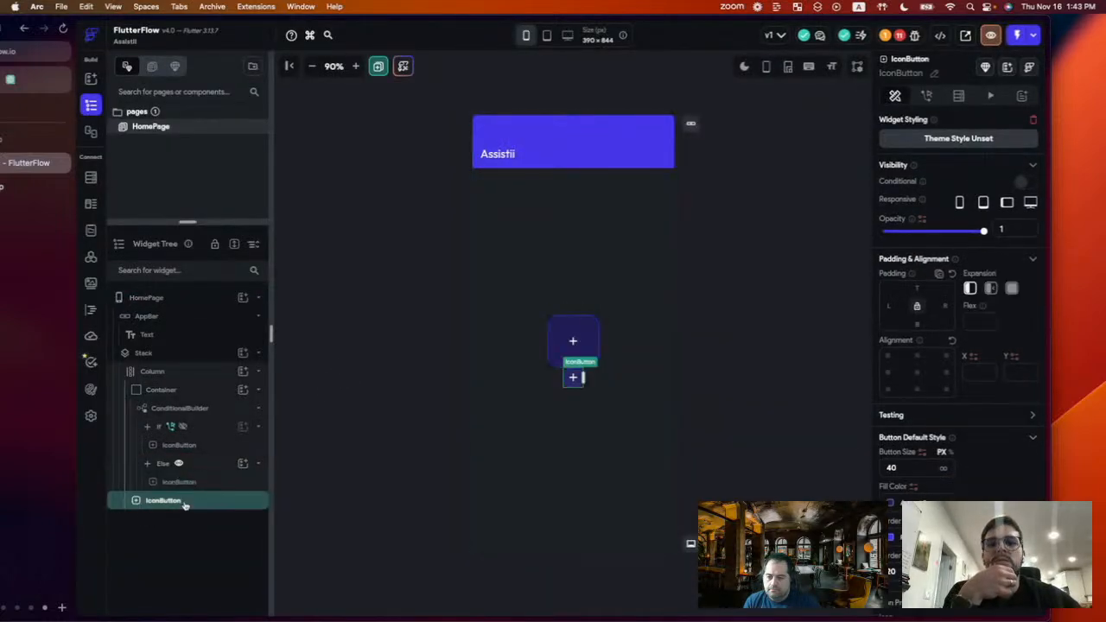
pyautogui.press('Delete')
# - Give the Else branch's IconButton the Material Mic icon, found by searching for "micro", and set its icon size to 36
pyautogui.click(196, 485)
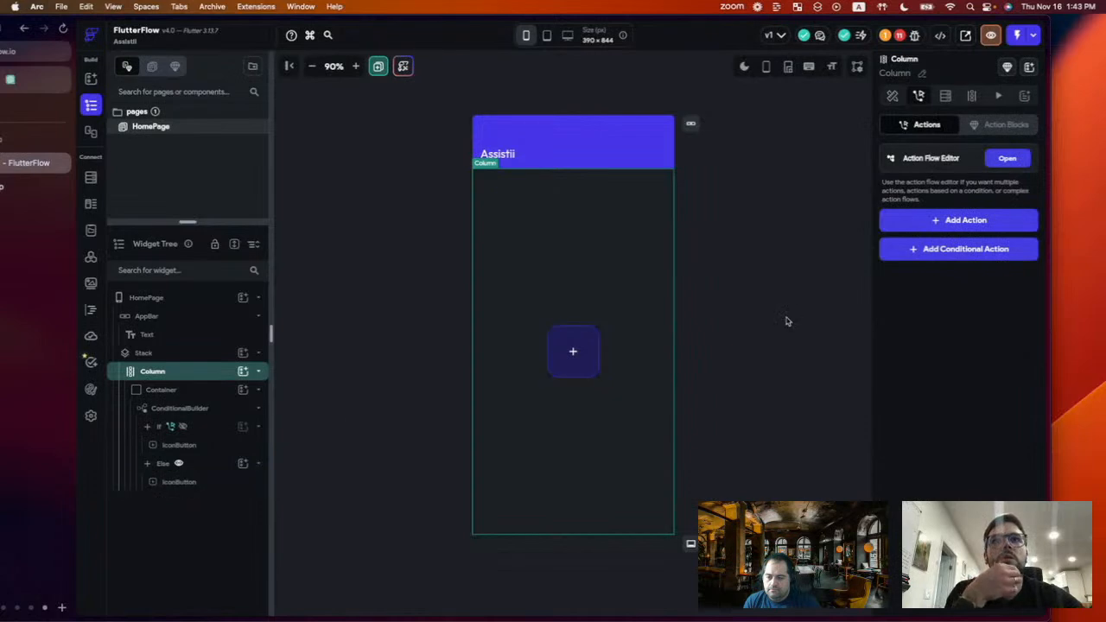
pyautogui.scroll(-3, 1007, 295)
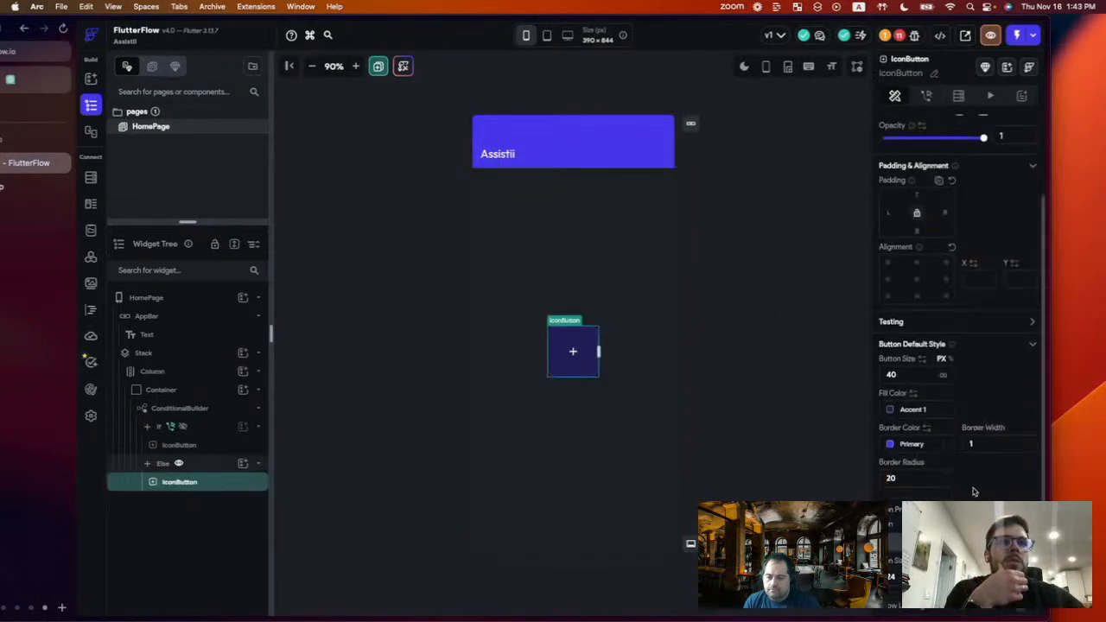
pyautogui.scroll(-1, 967, 481)
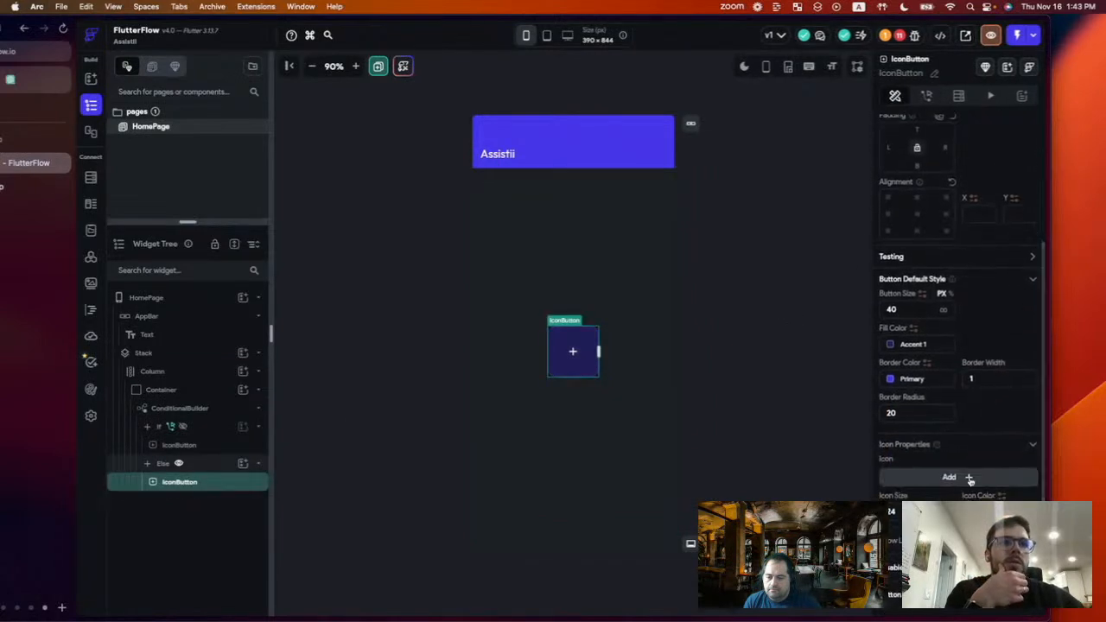
pyautogui.click(968, 479)
pyautogui.write('micro')
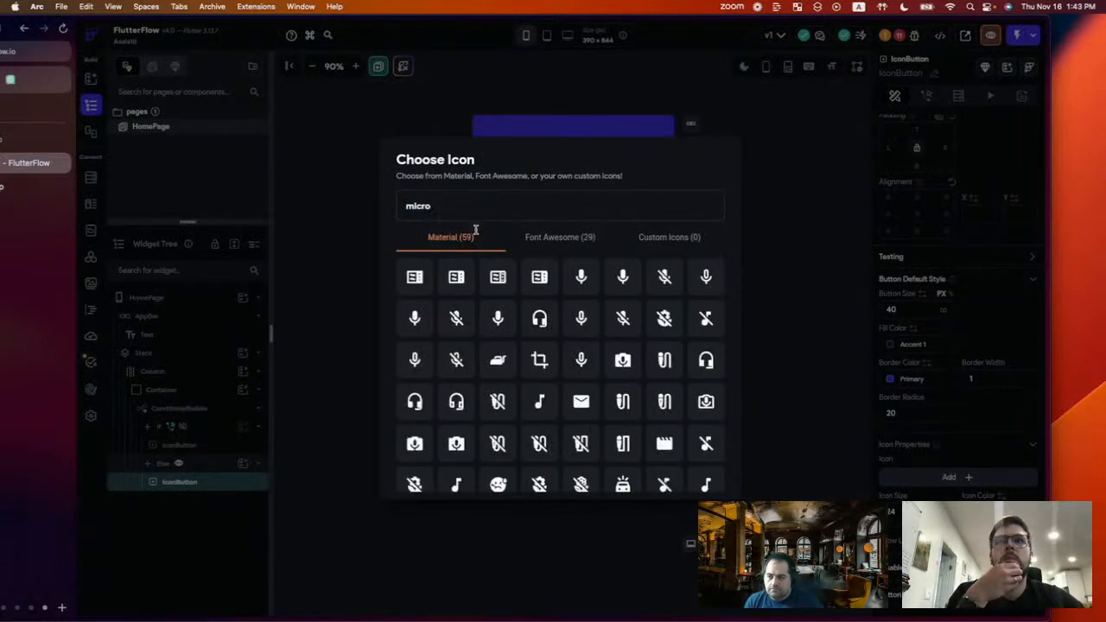
pyautogui.click(580, 278)
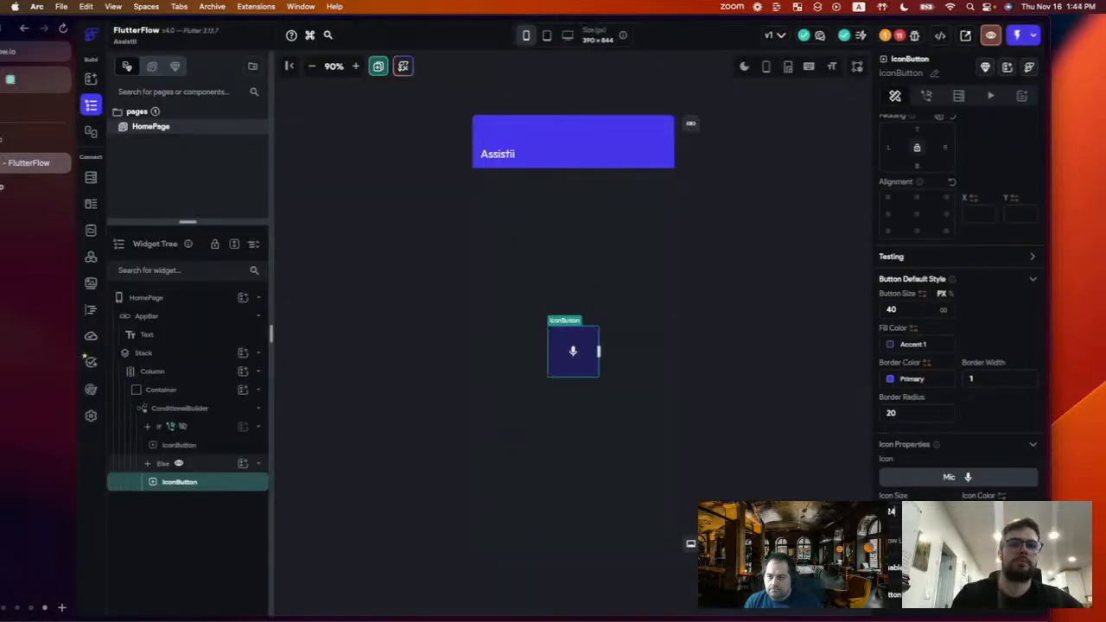
pyautogui.write('36')
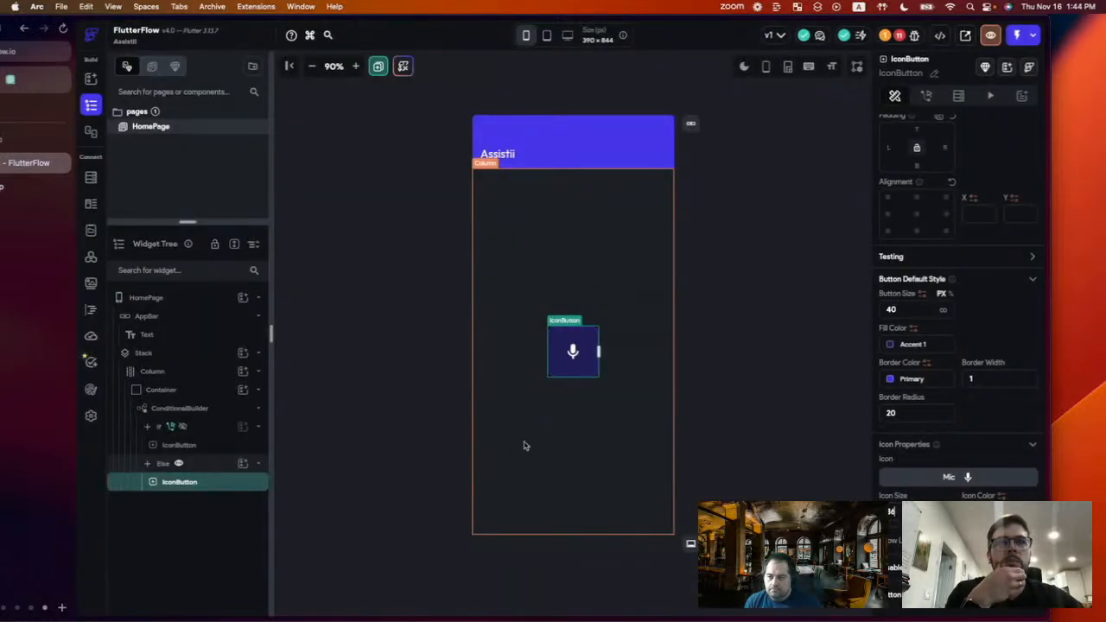
pyautogui.click(416, 458)
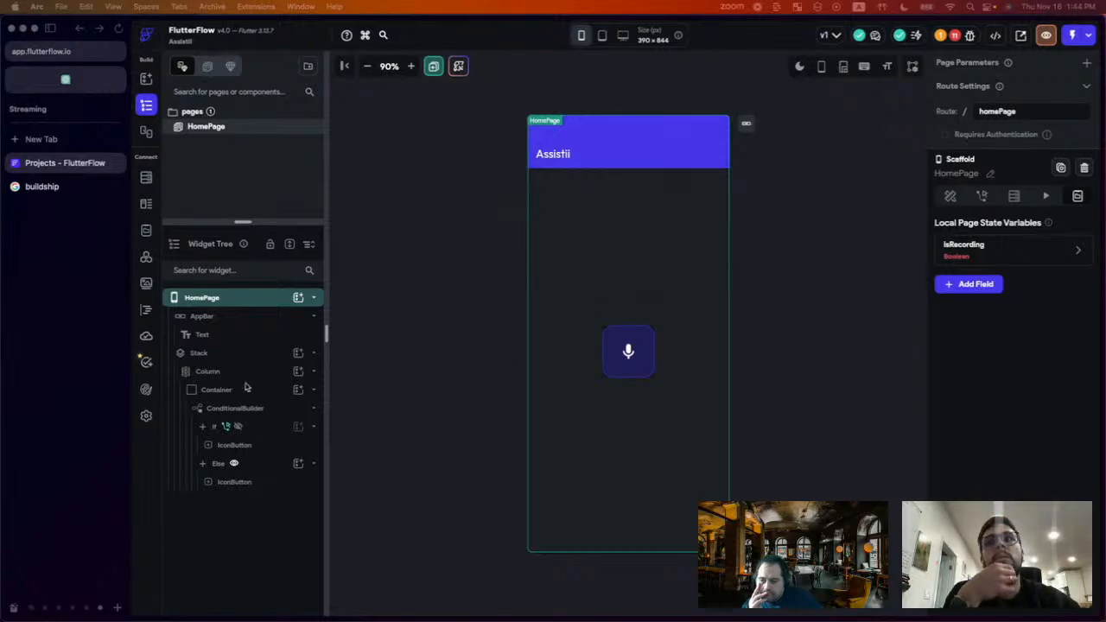
pyautogui.click(210, 377)
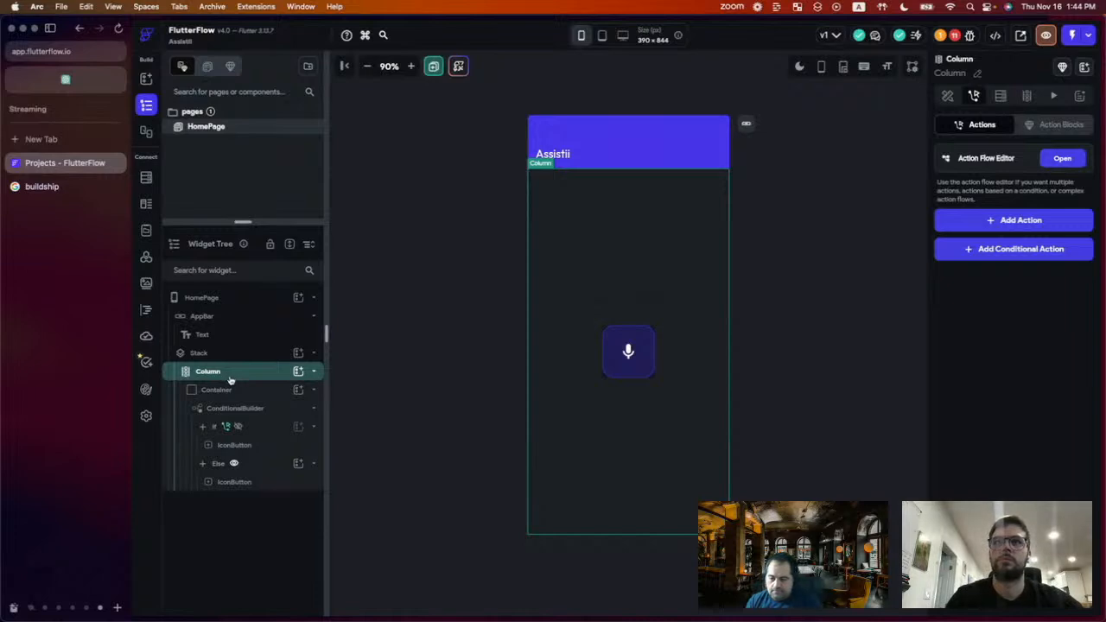
pyautogui.press('super+a')
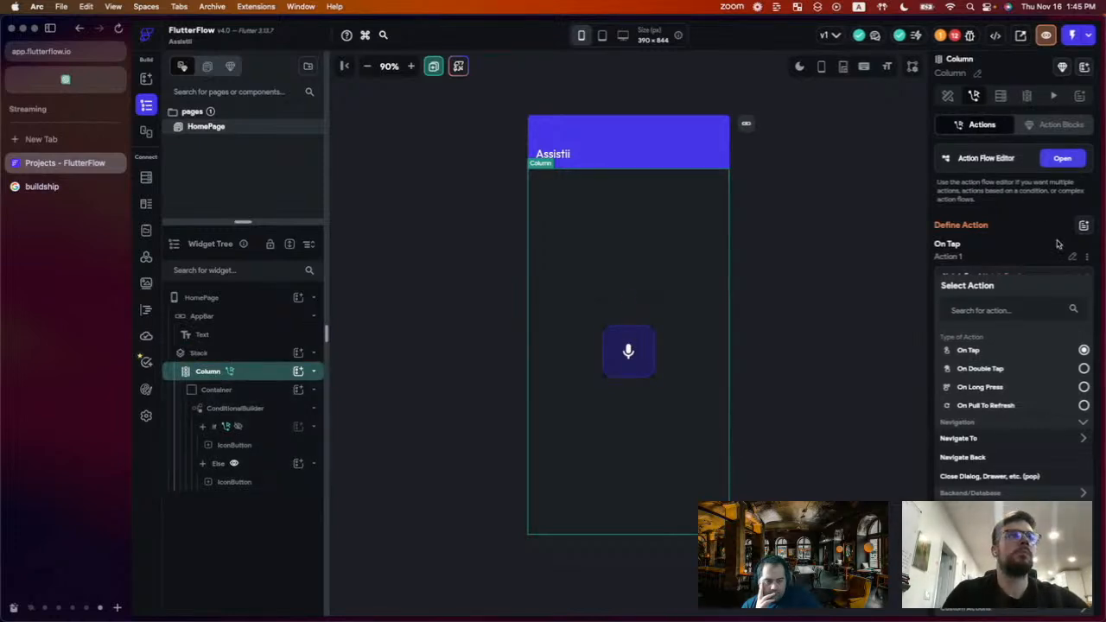
pyautogui.click(1086, 257)
pyautogui.click(1021, 346)
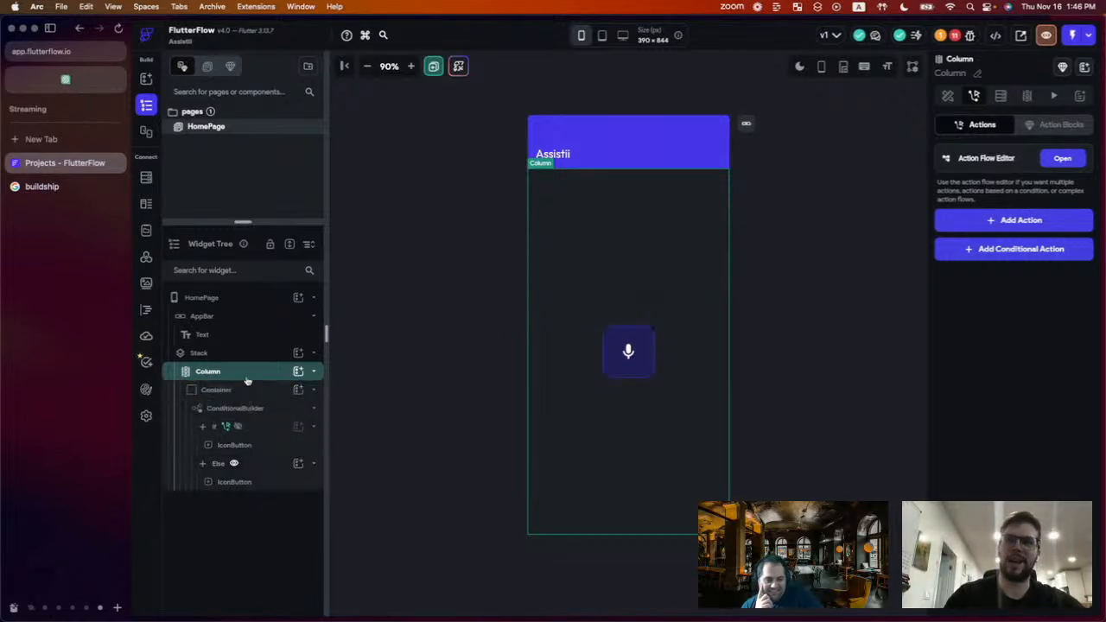
# - Check the If branch's IconButton for actions and review the parent ConditionalBuilder's properties
pyautogui.click(230, 443)
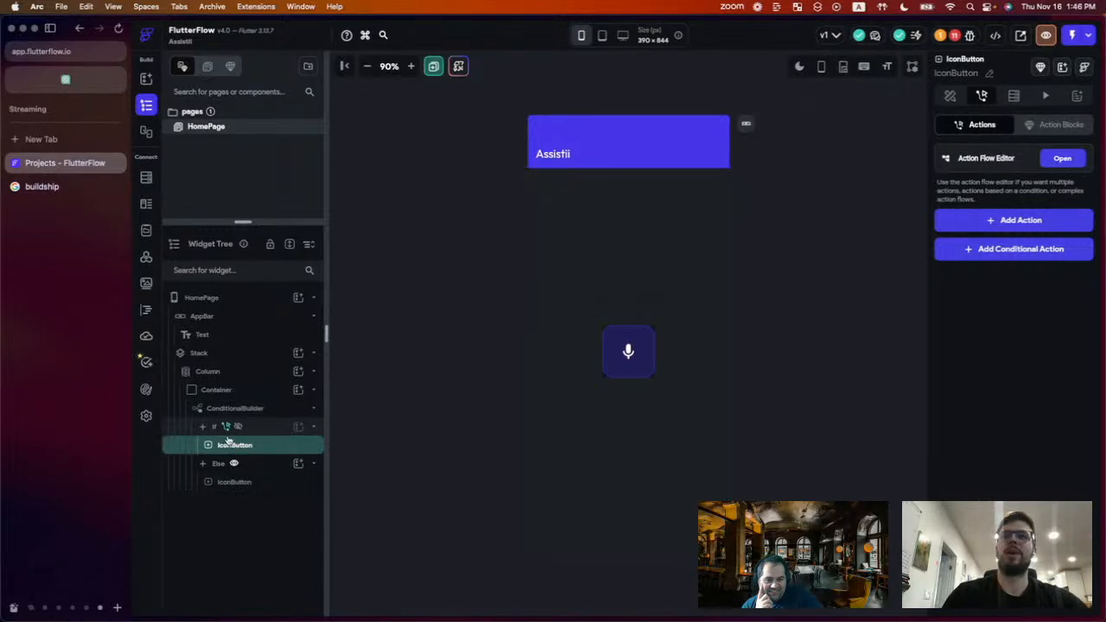
pyautogui.click(226, 426)
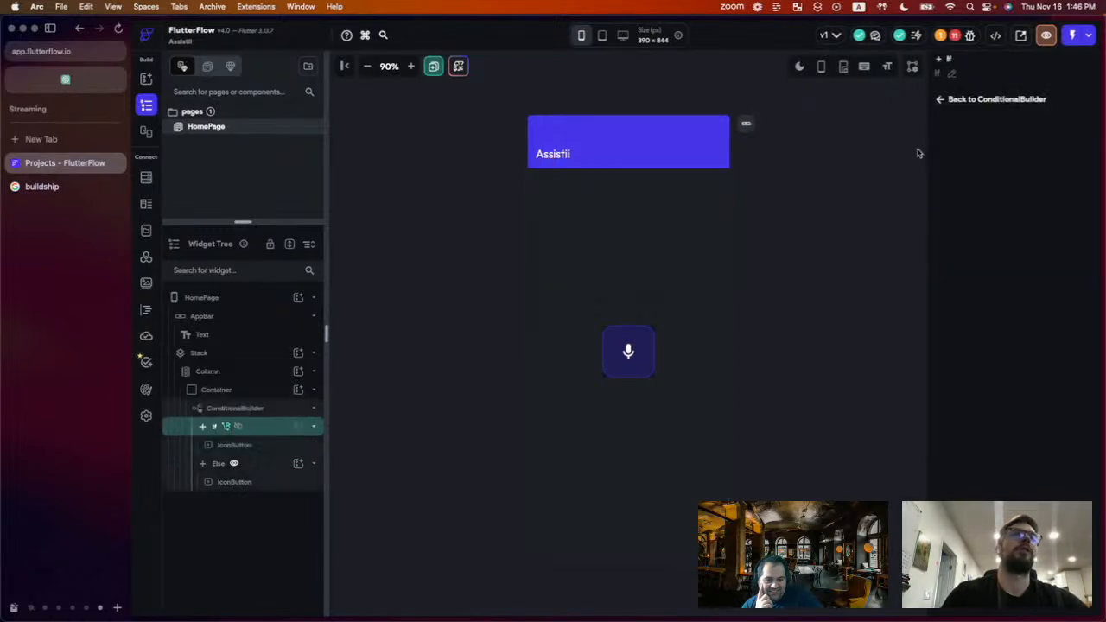
pyautogui.click(959, 99)
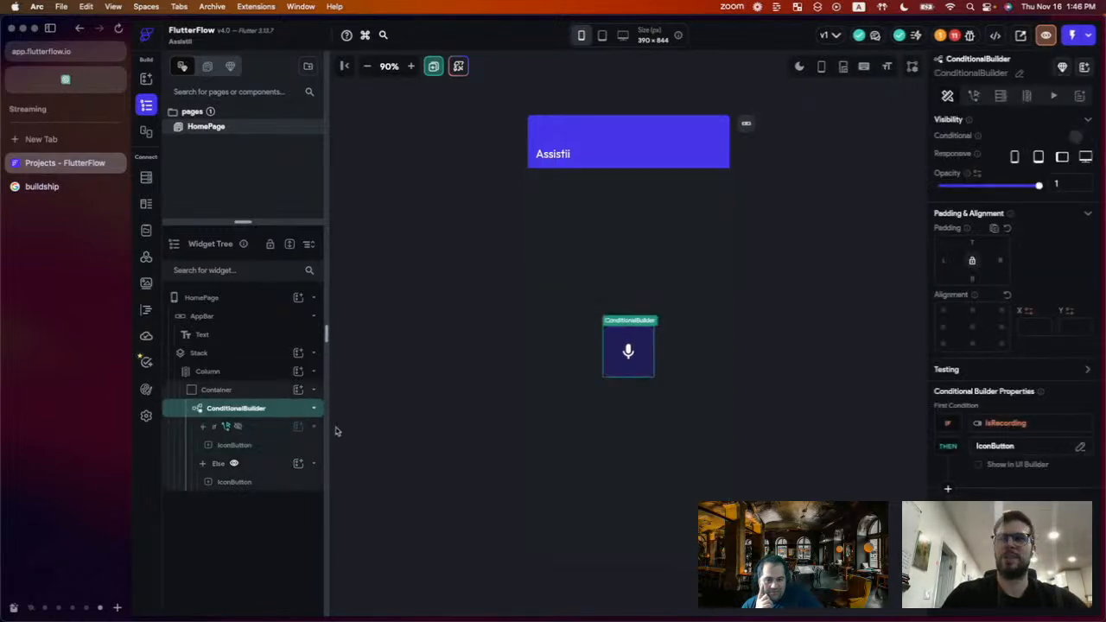
pyautogui.click(231, 444)
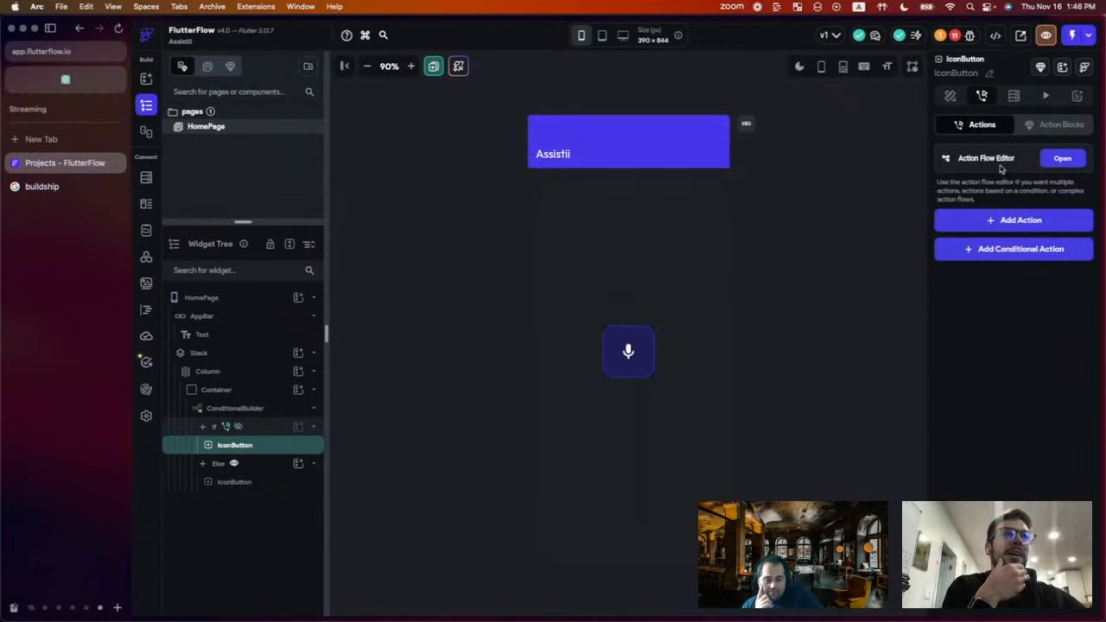
# - Try to delete the ConditionalBuilder's If branch, and show its isRecording branch in the UI builder
pyautogui.rightClick(225, 428)
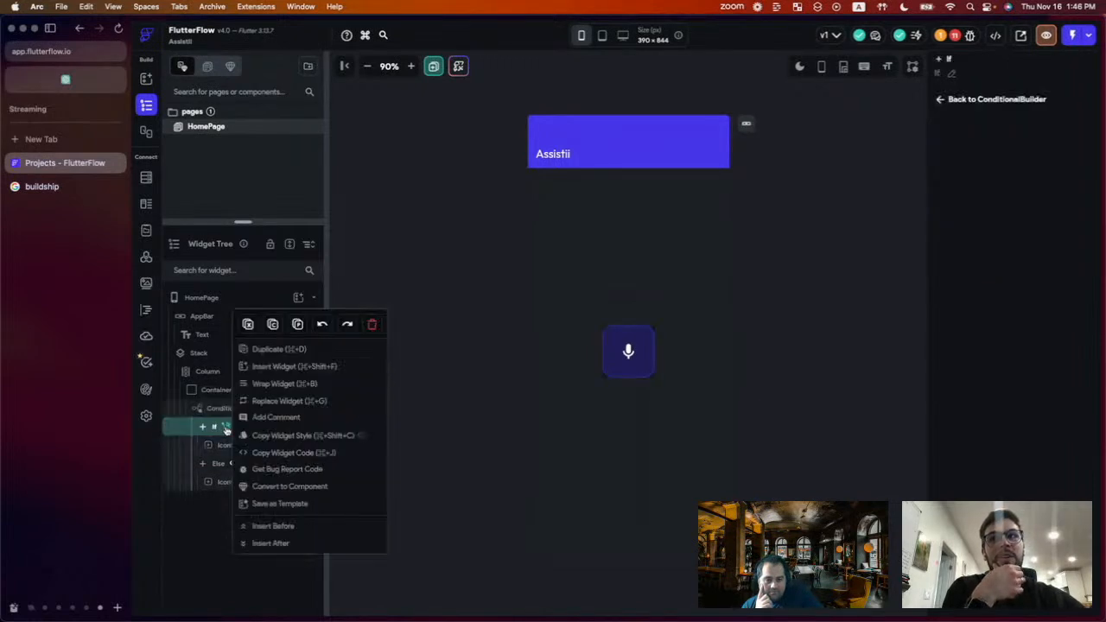
pyautogui.click(371, 325)
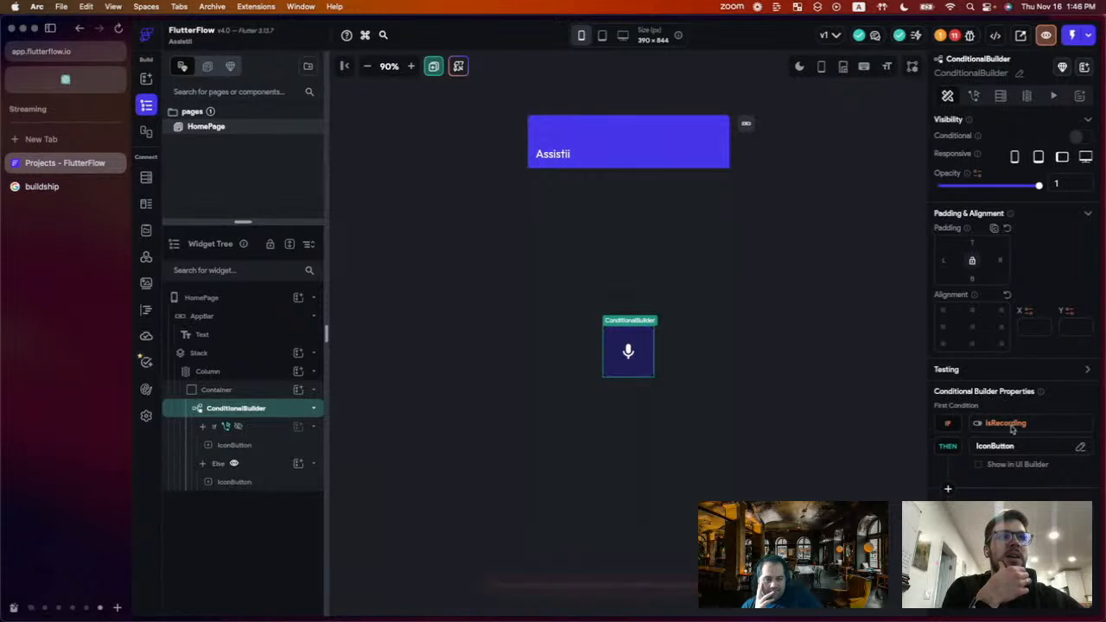
pyautogui.click(979, 465)
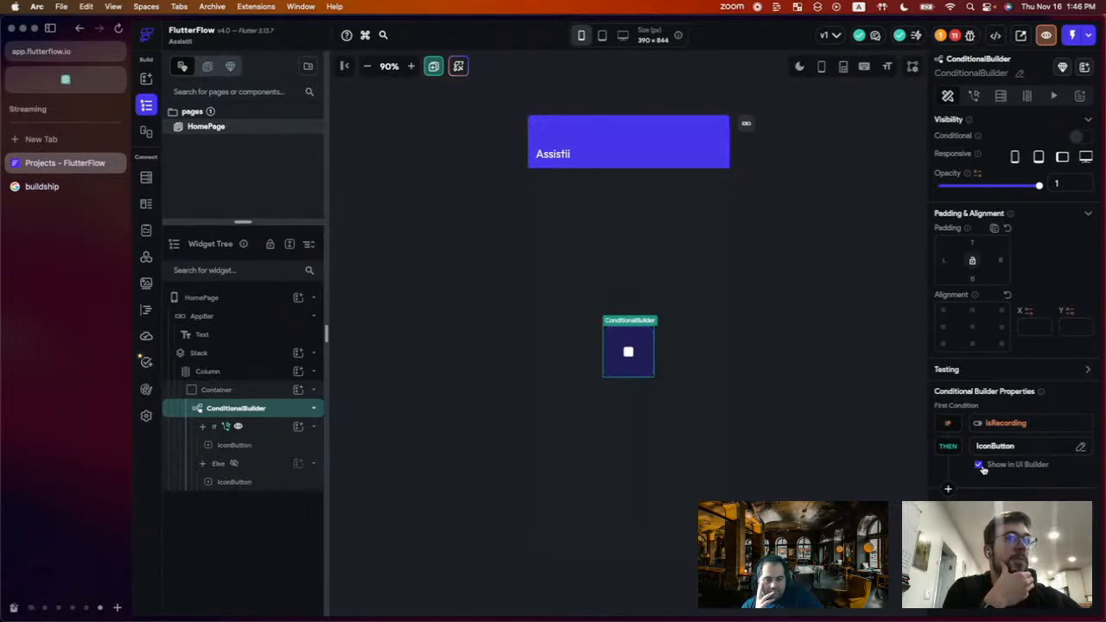
# - Add a Boolean page state variable named isSpeaking to HomePage
pyautogui.click(224, 302)
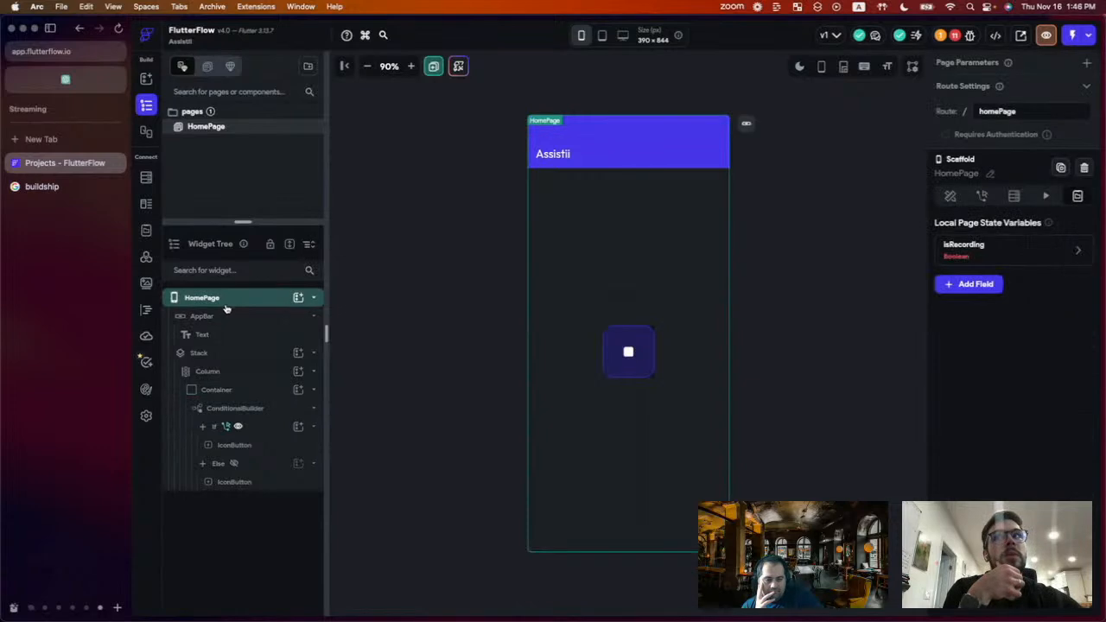
pyautogui.click(976, 284)
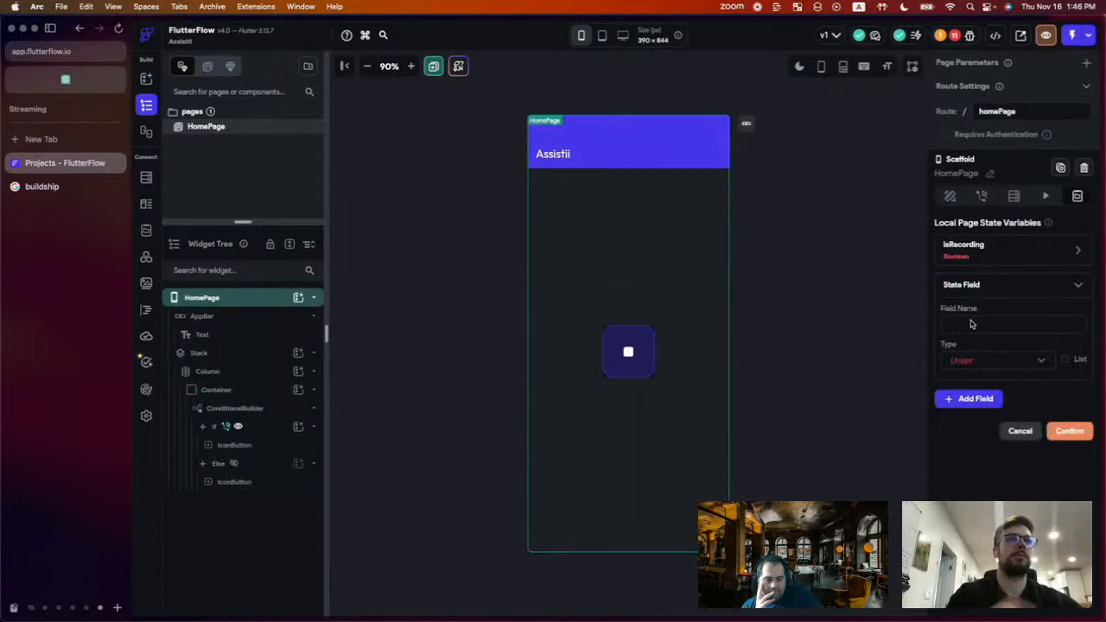
pyautogui.click(969, 322)
pyautogui.write('isPeaking')
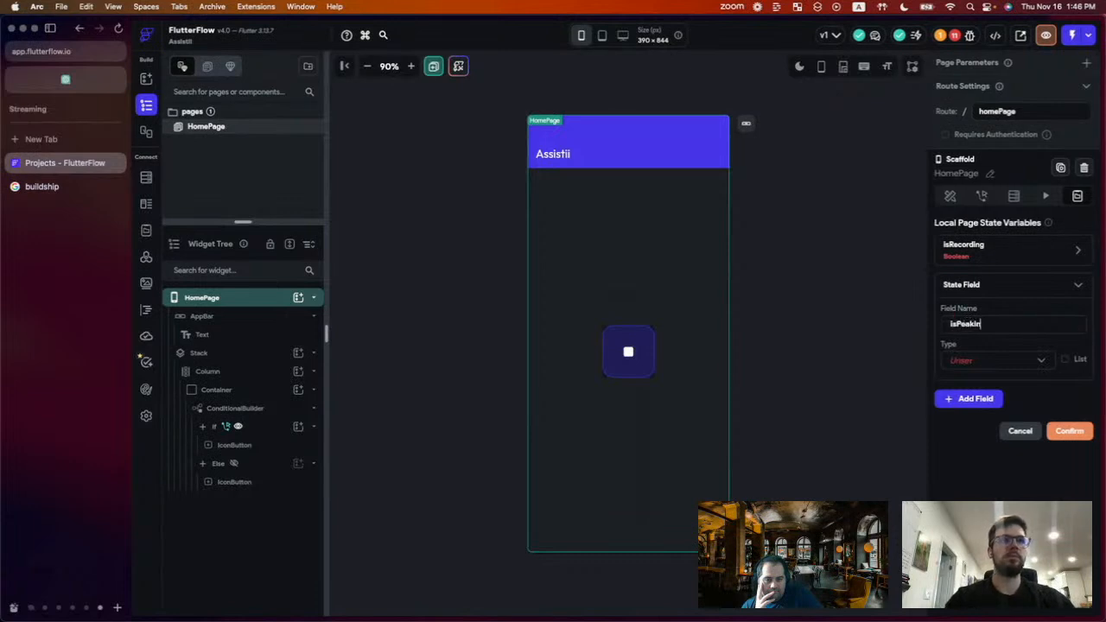
pyautogui.press('BackSpace')
pyautogui.press('BackSpace')
pyautogui.press('BackSpace')
pyautogui.press('BackSpace')
pyautogui.press('BackSpace')
pyautogui.press('BackSpace')
pyautogui.press('BackSpace')
pyautogui.press('BackSpace')
pyautogui.press('BackSpace')
pyautogui.write('isS')
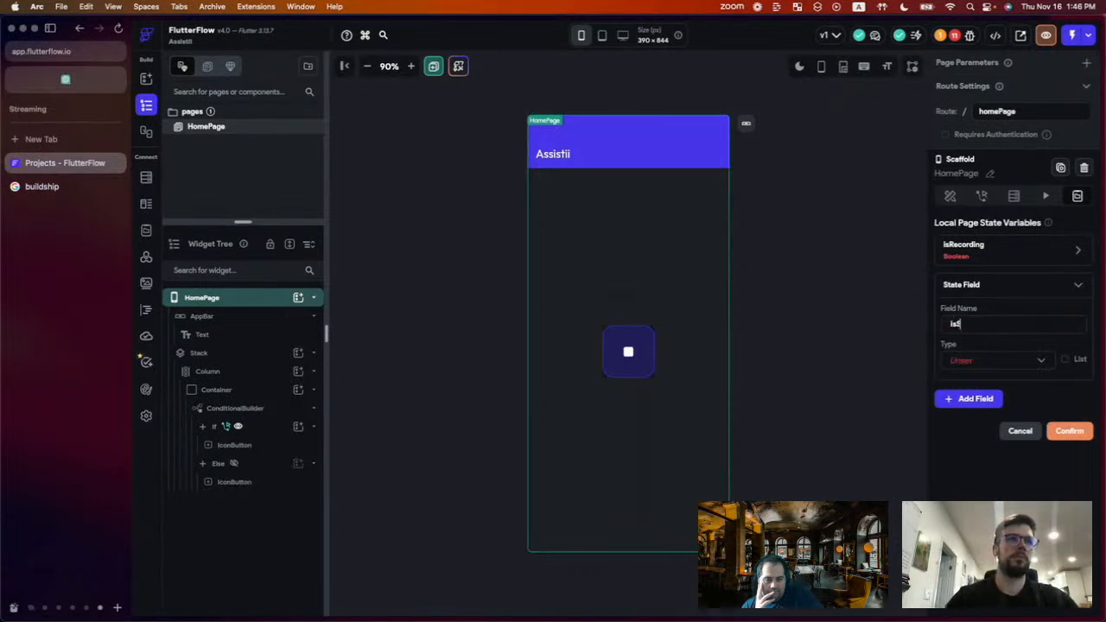
pyautogui.write('peaking')
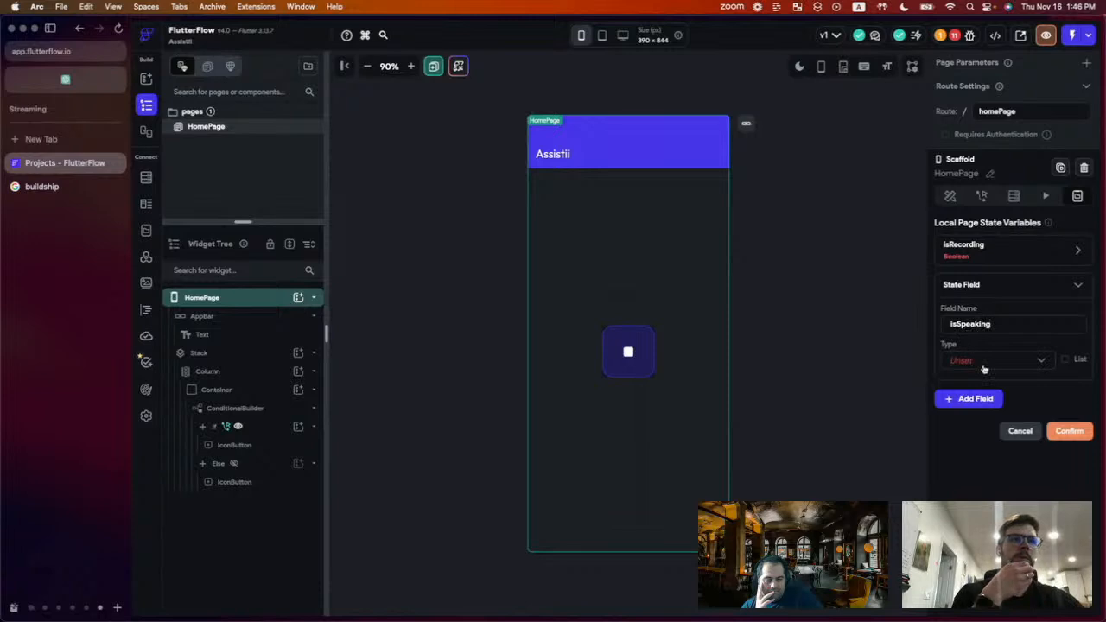
pyautogui.click(985, 367)
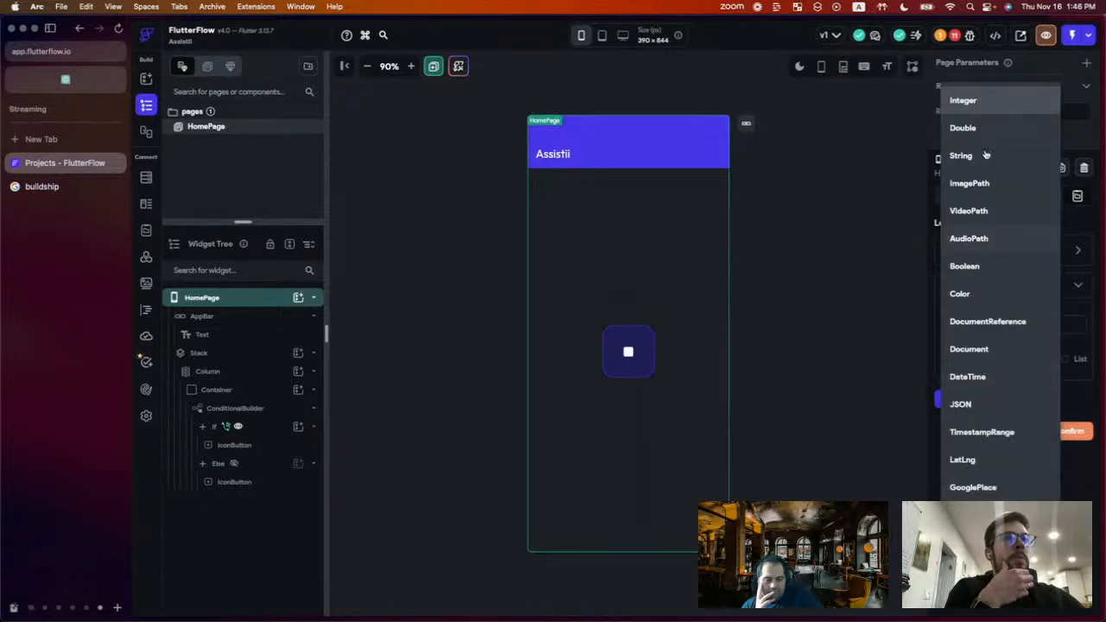
pyautogui.click(967, 266)
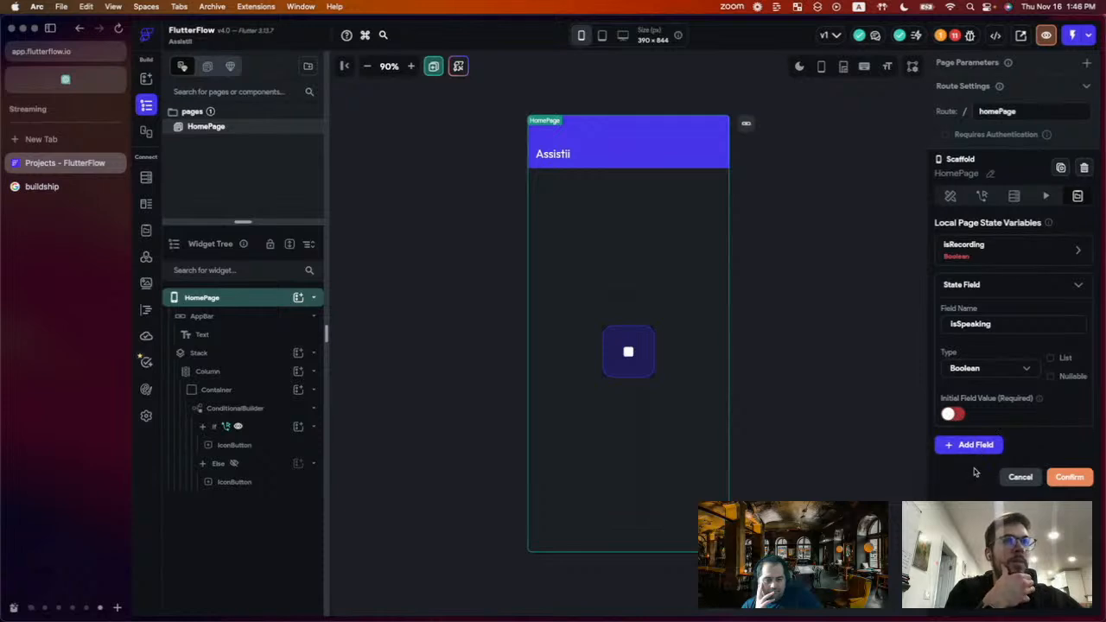
pyautogui.click(1066, 481)
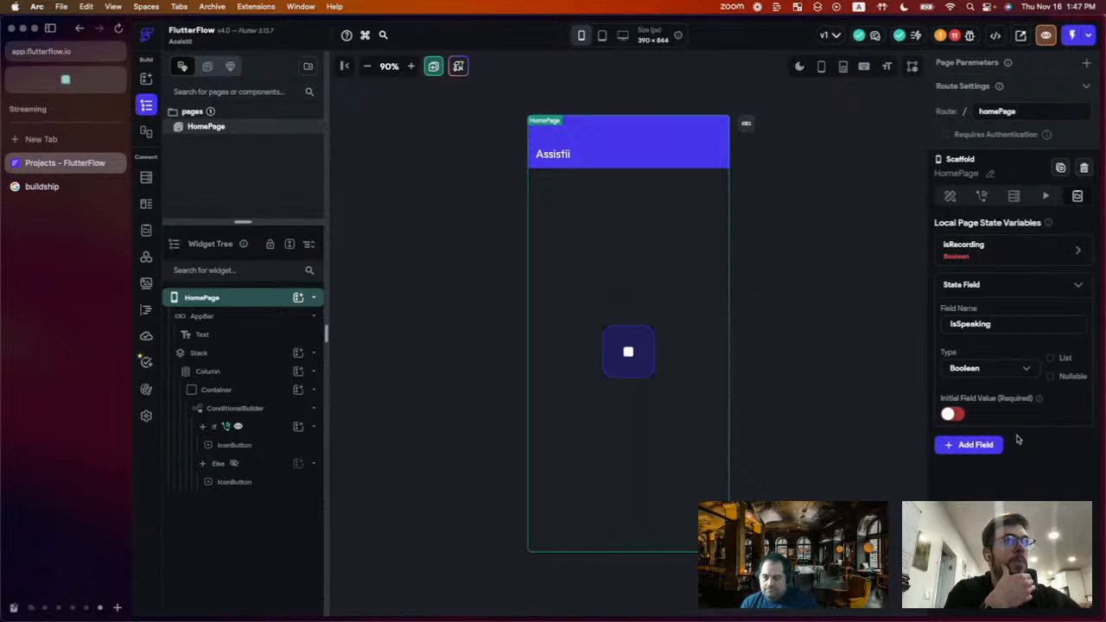
pyautogui.click(1058, 284)
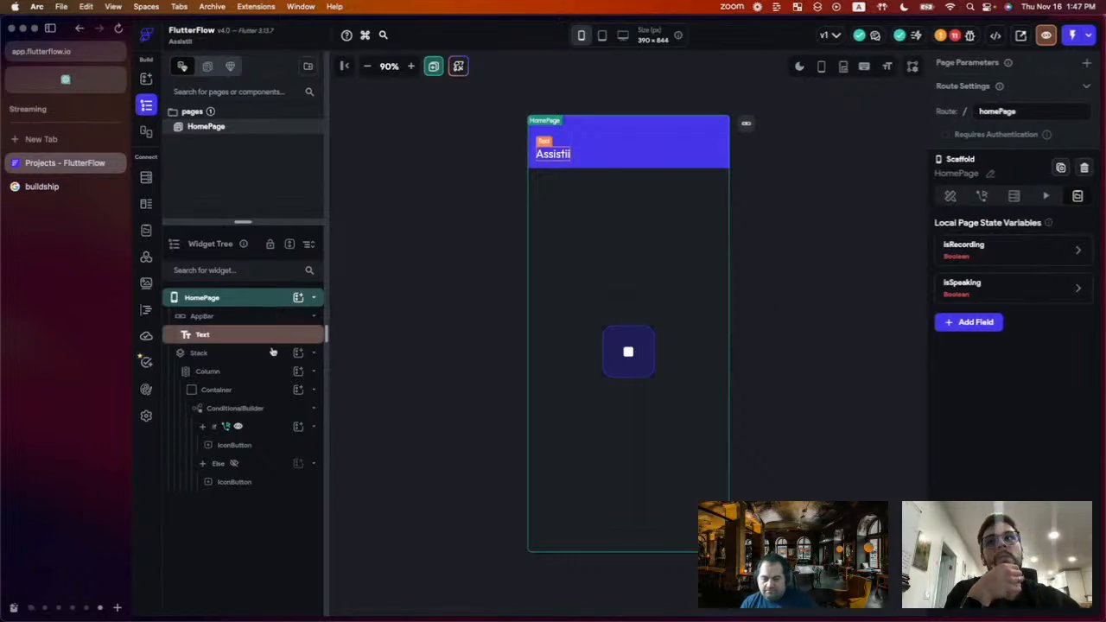
# - Wrap the ConditionalBuilder inside the Container in a Column
pyautogui.click(227, 407)
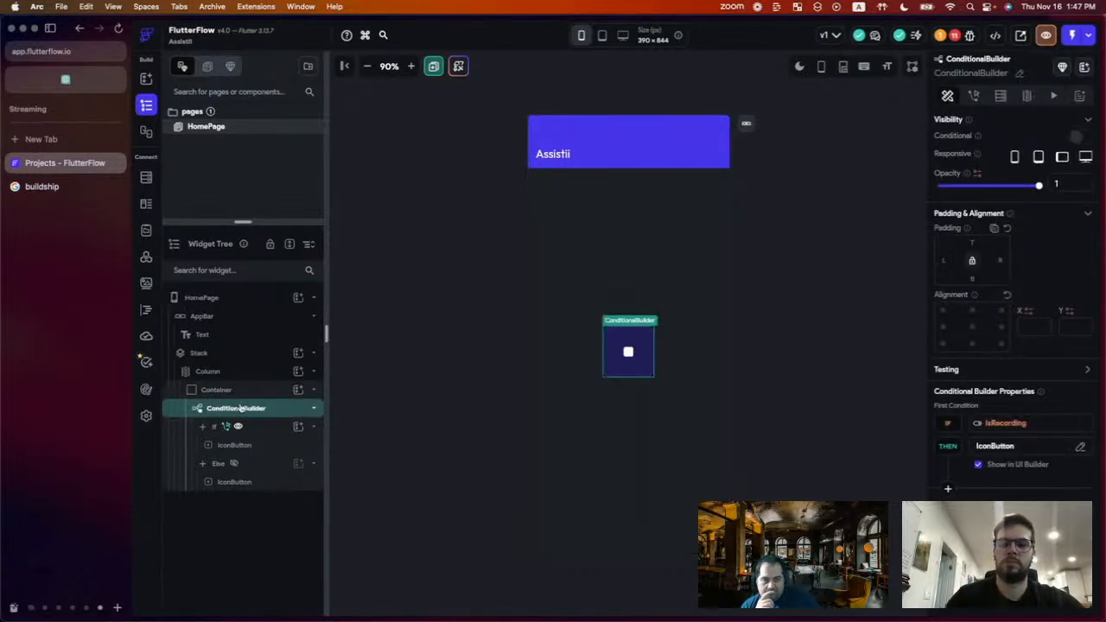
pyautogui.press('super+b')
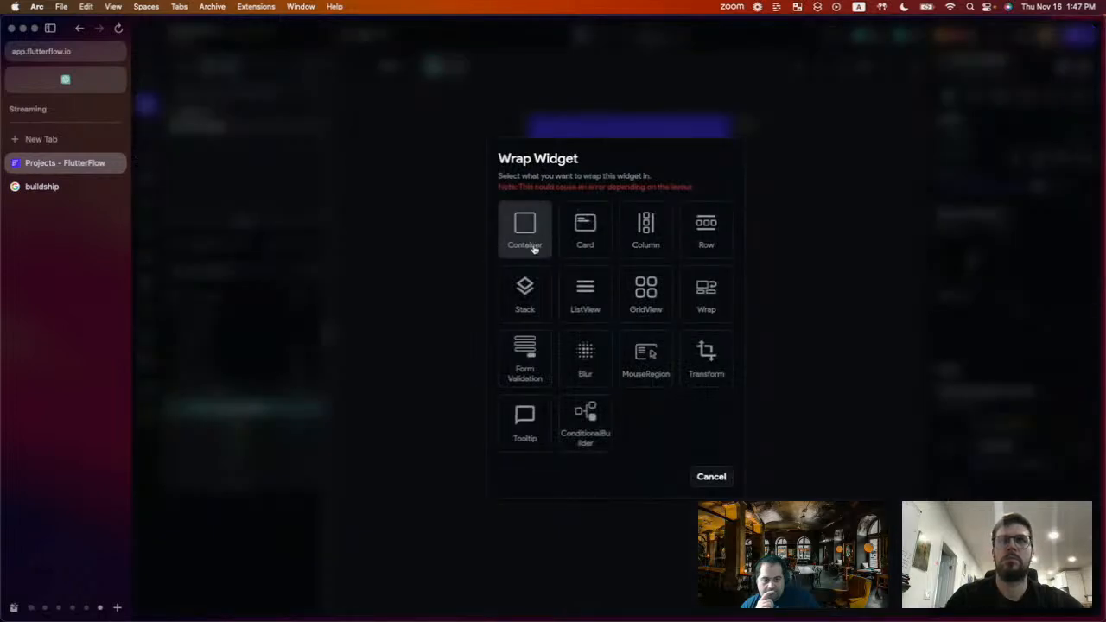
pyautogui.click(663, 239)
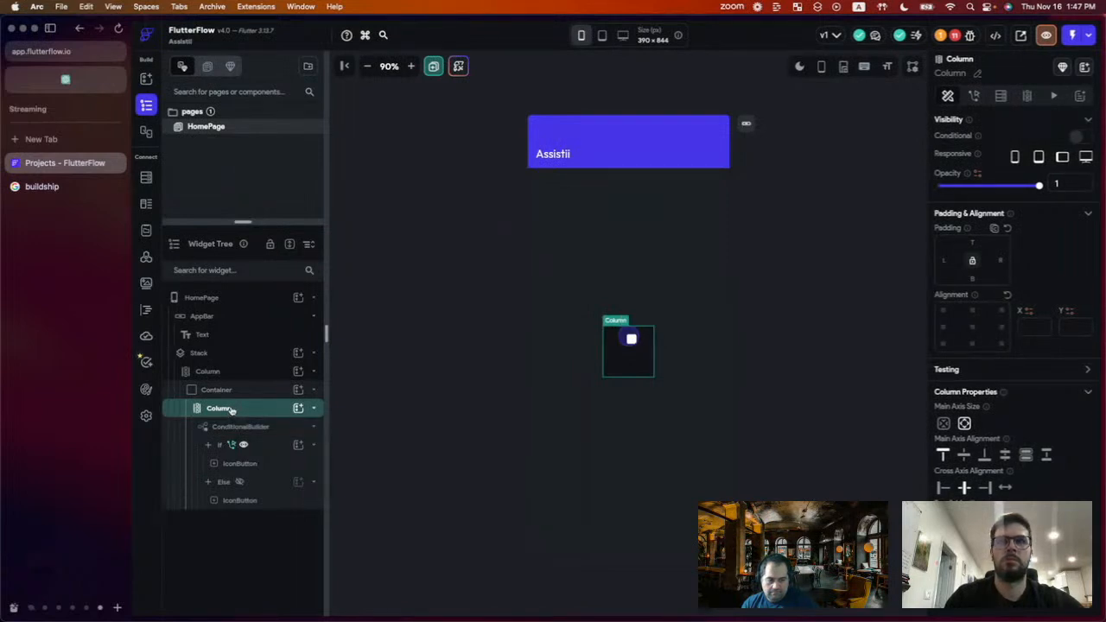
# - Add a second ConditionalBuilder to the new Column, found by searching for "condi", and move it above the existing one
pyautogui.click(298, 407)
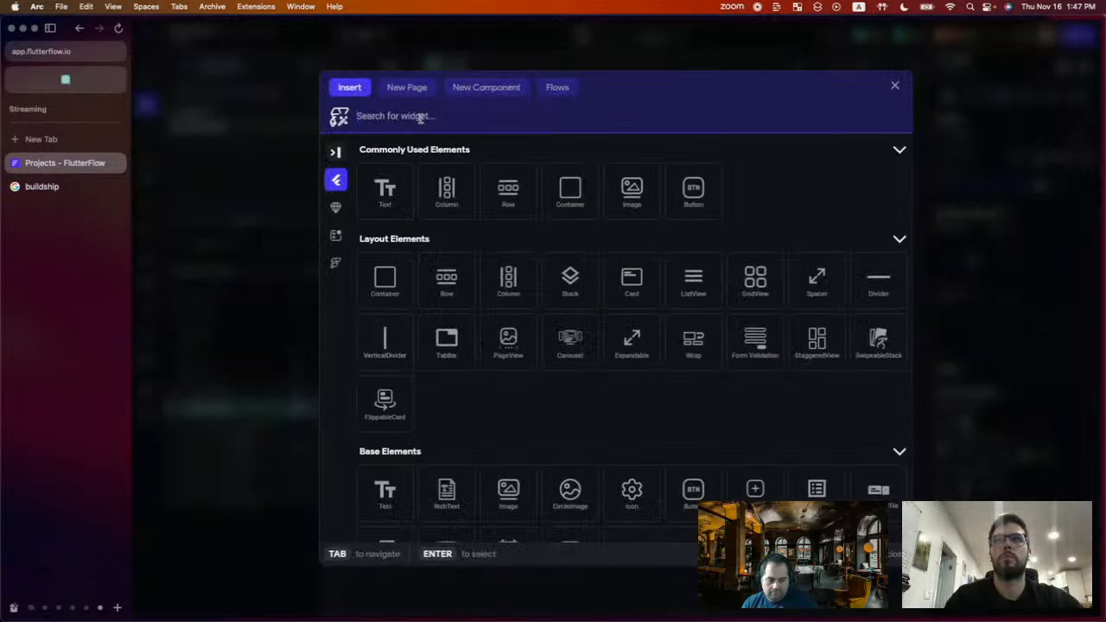
pyautogui.write('condi')
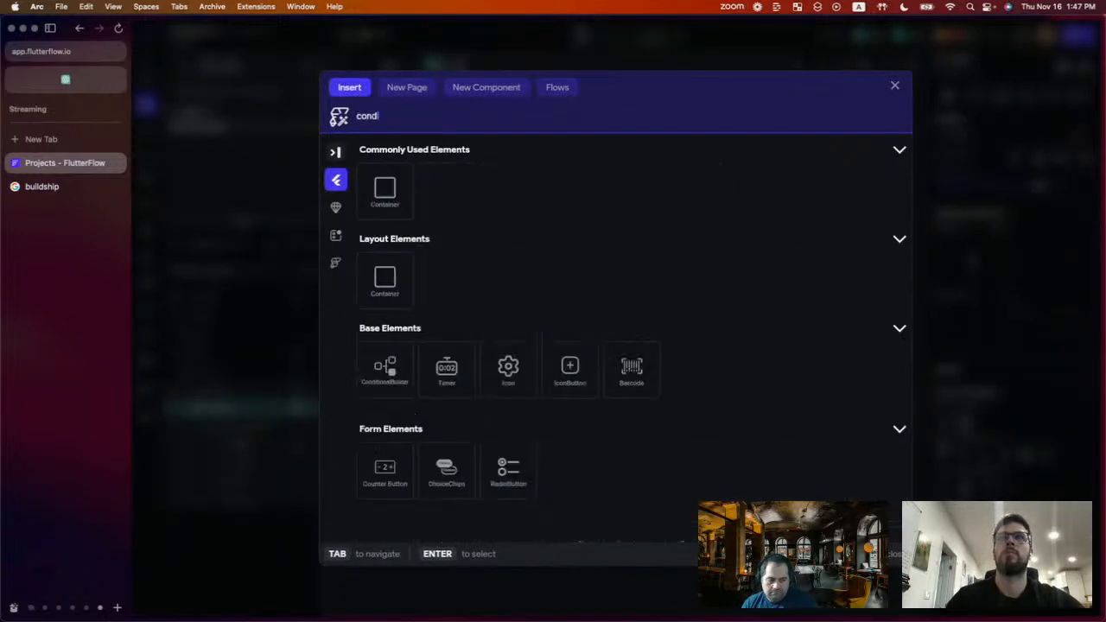
pyautogui.click(385, 367)
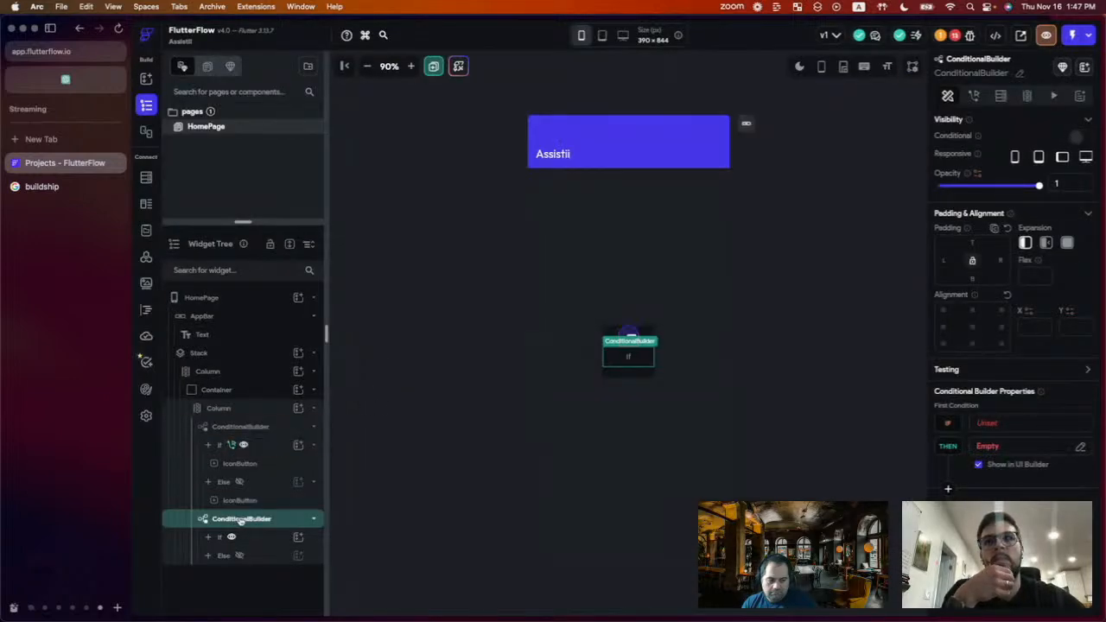
pyautogui.moveTo(240, 520); pyautogui.dragTo(231, 422)
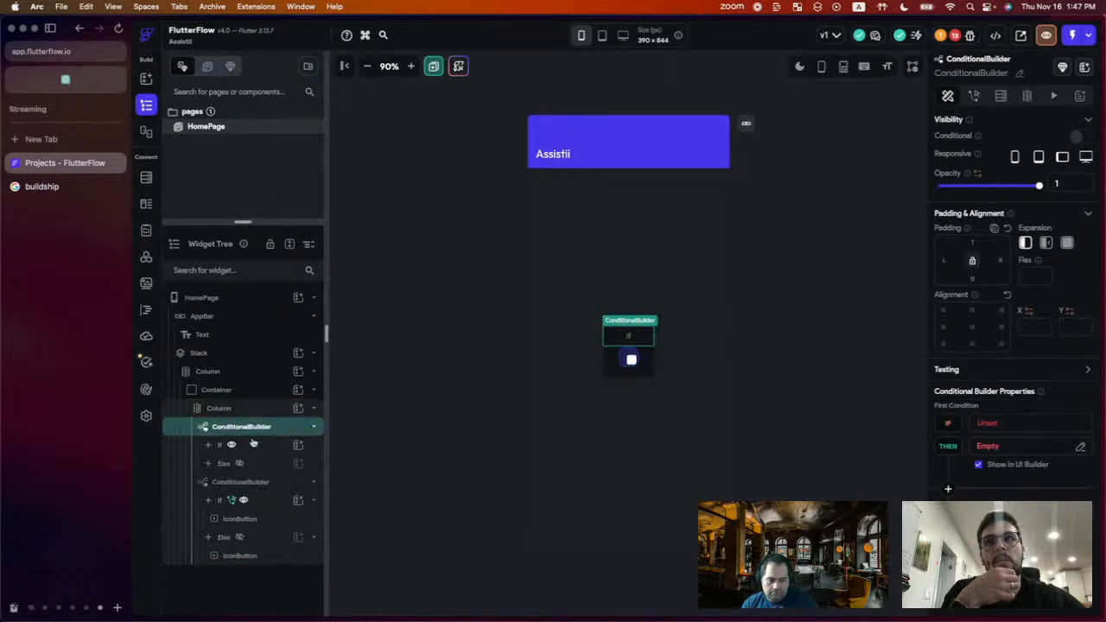
# - Insert a LottieAnimation widget into the If branch of the upper ConditionalBuilder, found by searching for "lottie"
pyautogui.click(222, 449)
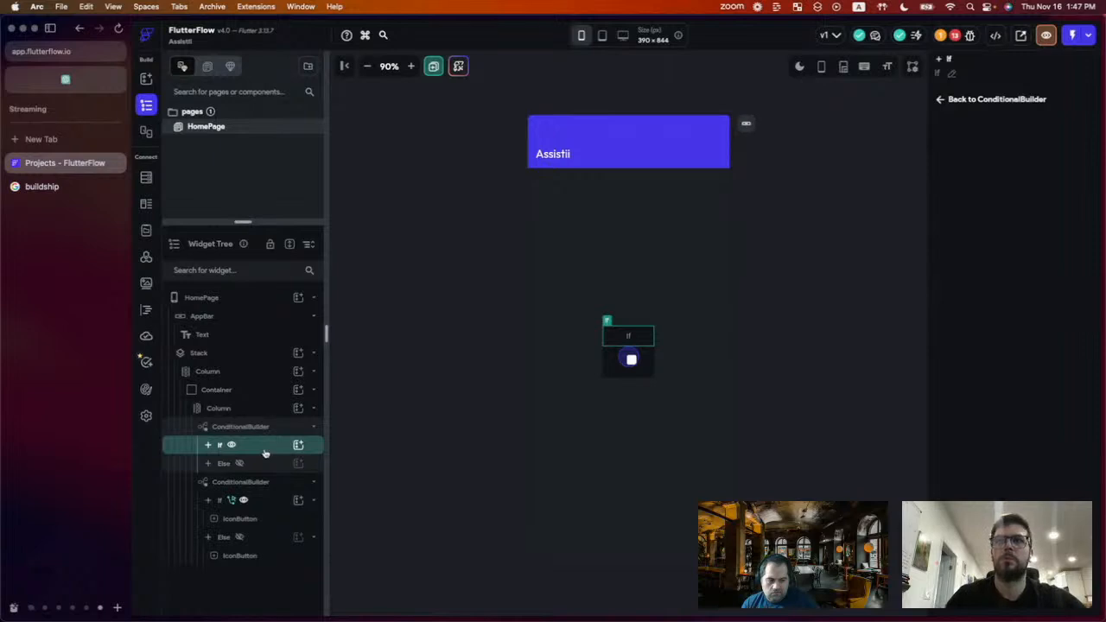
pyautogui.press('super+k')
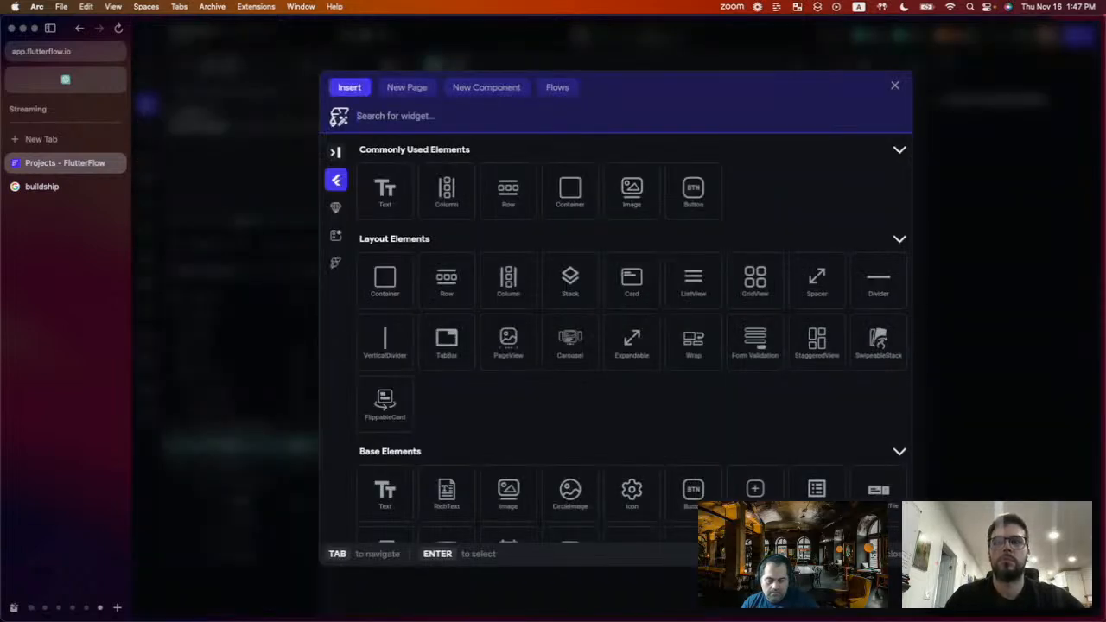
pyautogui.write('lottie')
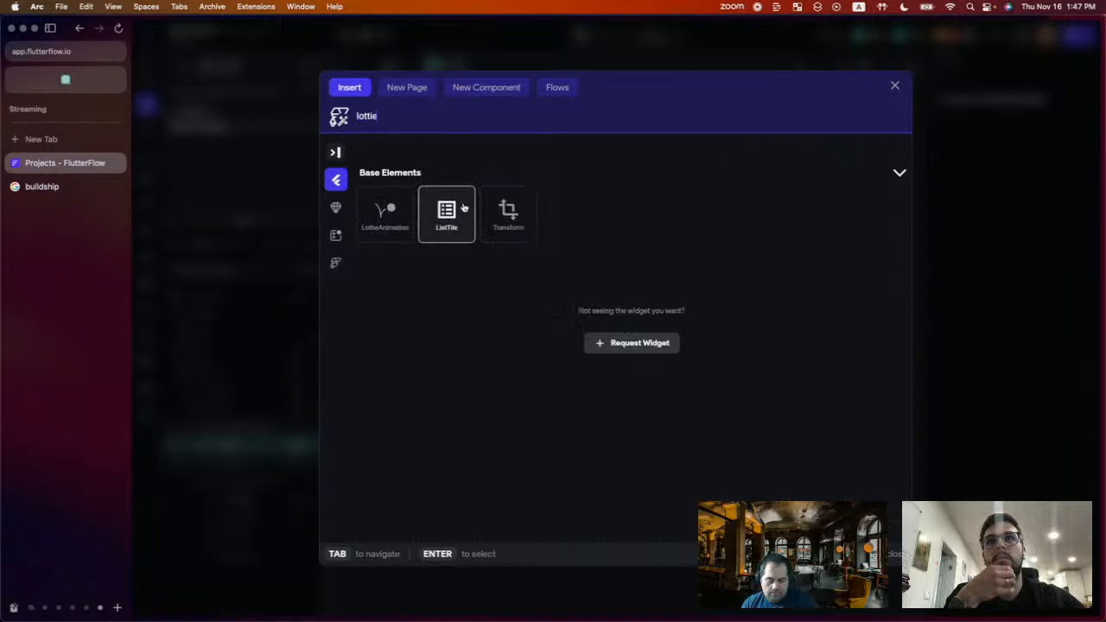
pyautogui.press('Return')
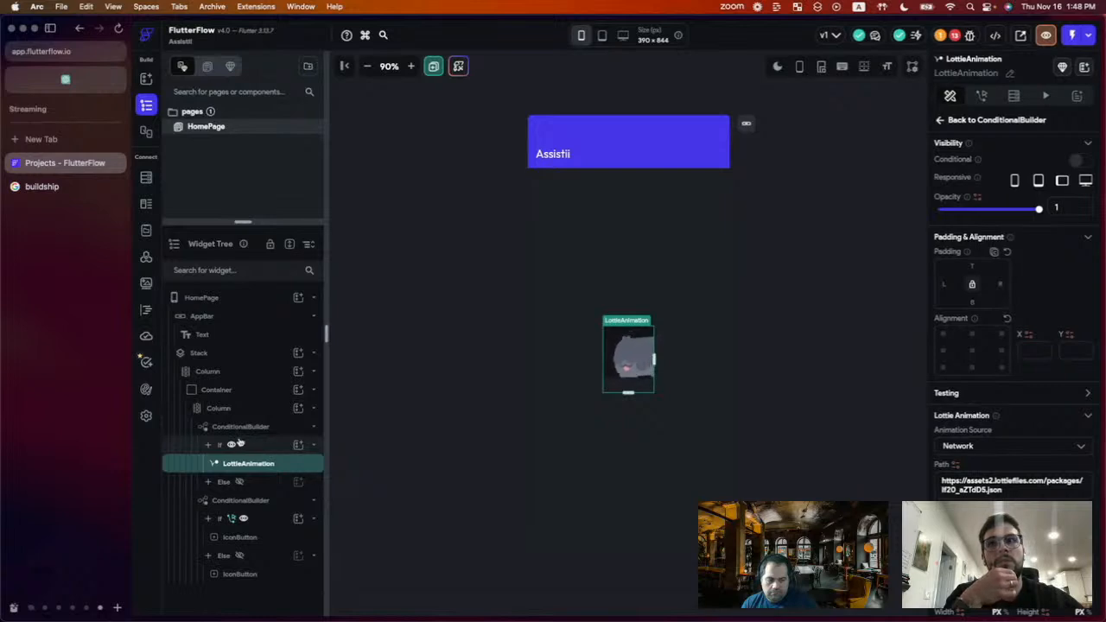
# - Set the Container's expansion to Expanded and clear its fixed width and height
pyautogui.click(219, 407)
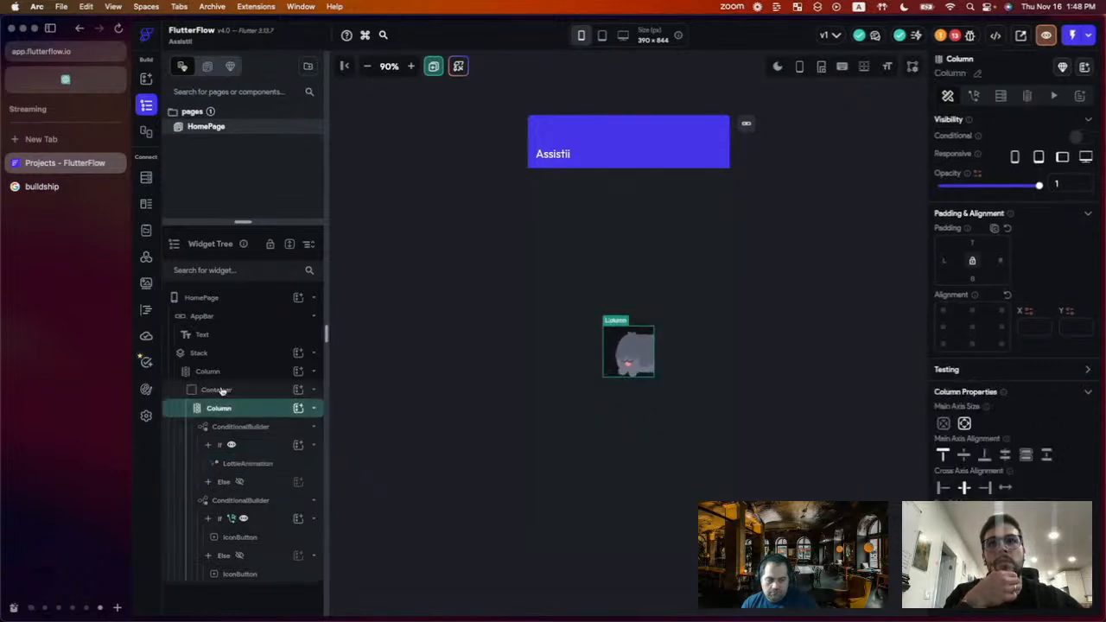
pyautogui.click(221, 391)
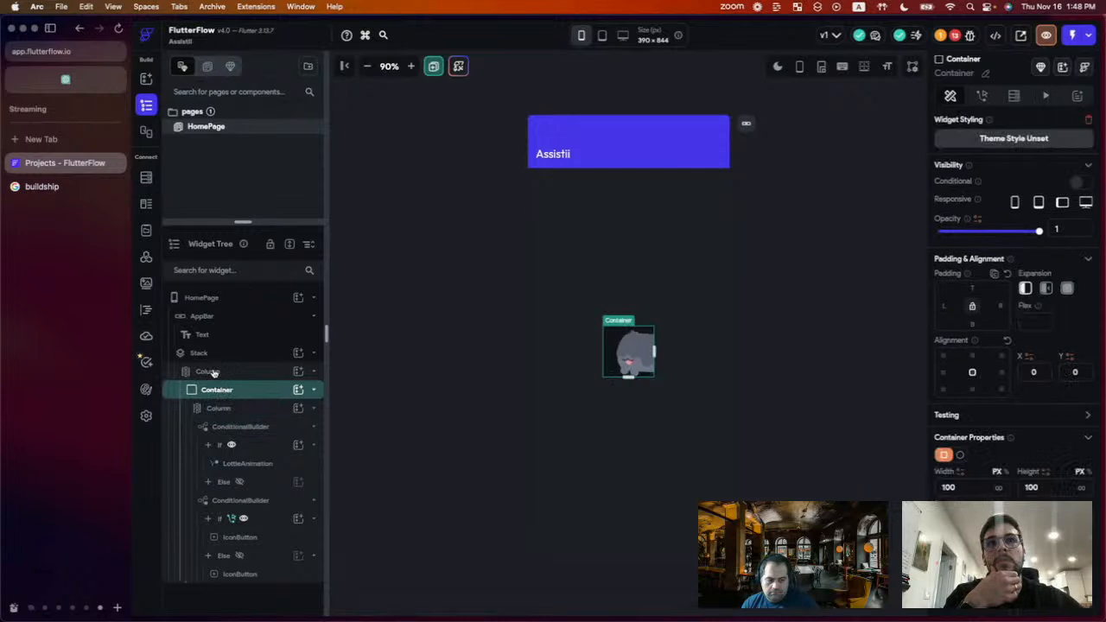
pyautogui.click(214, 373)
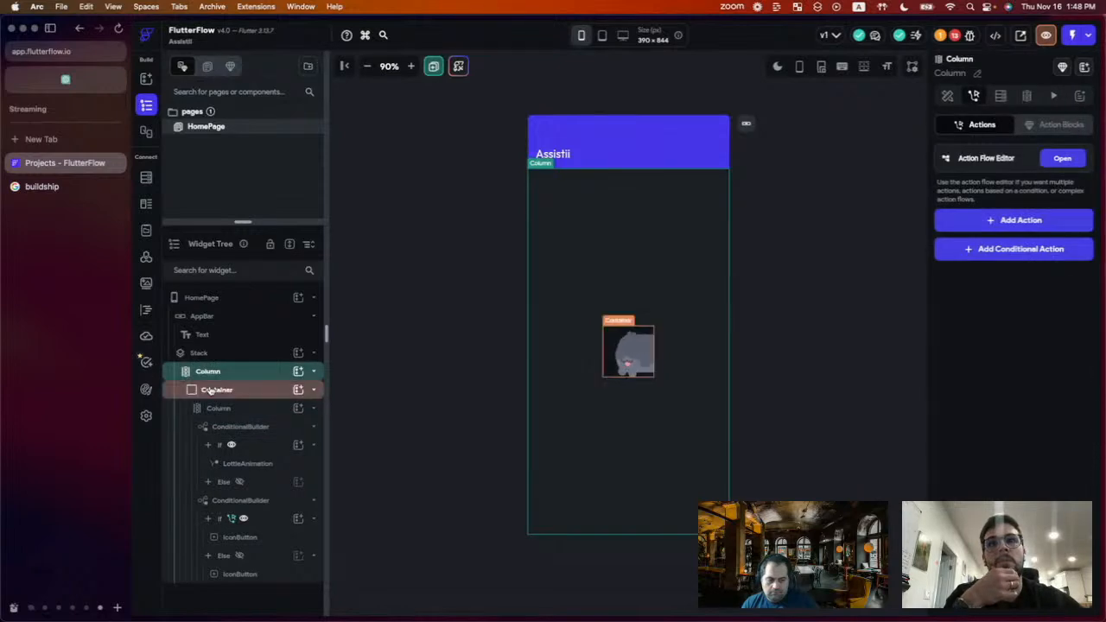
pyautogui.click(211, 392)
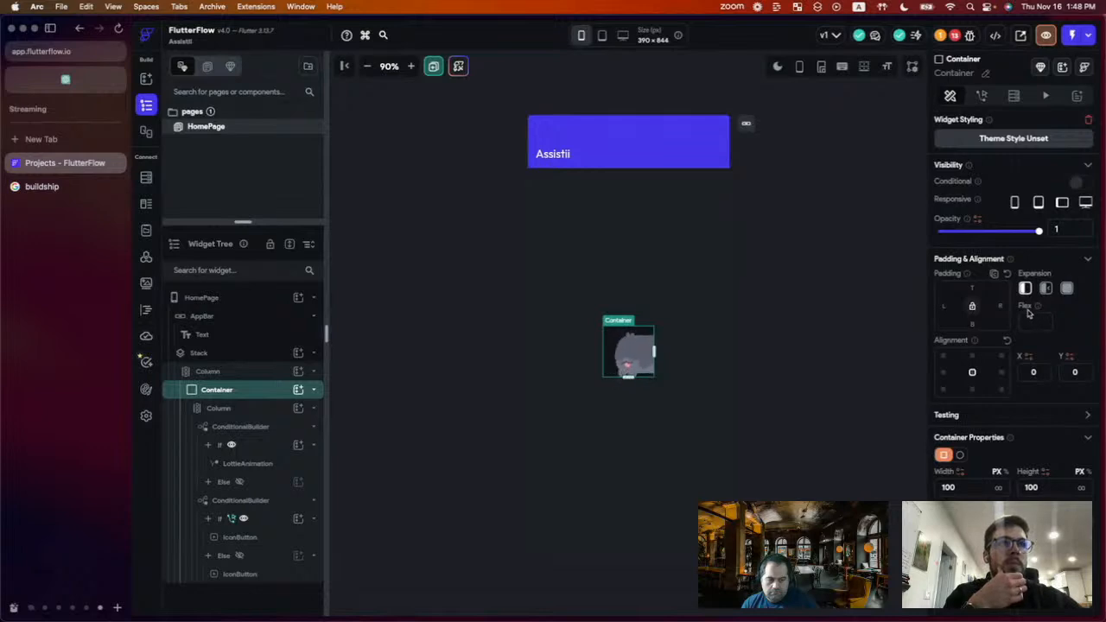
pyautogui.click(1066, 291)
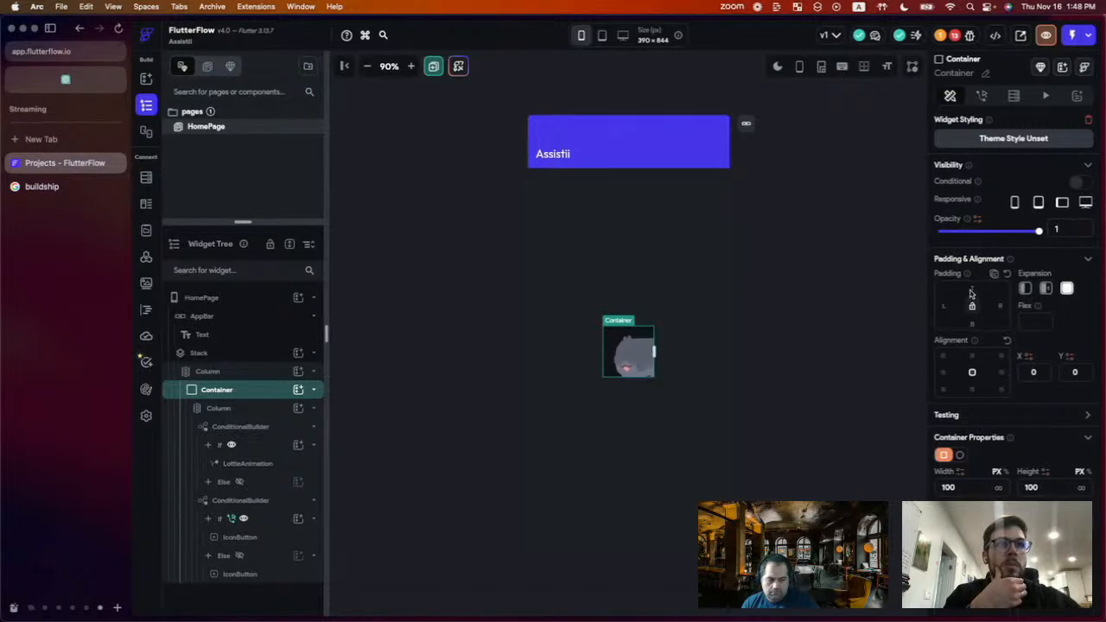
pyautogui.doubleClick(955, 487)
pyautogui.press('BackSpace')
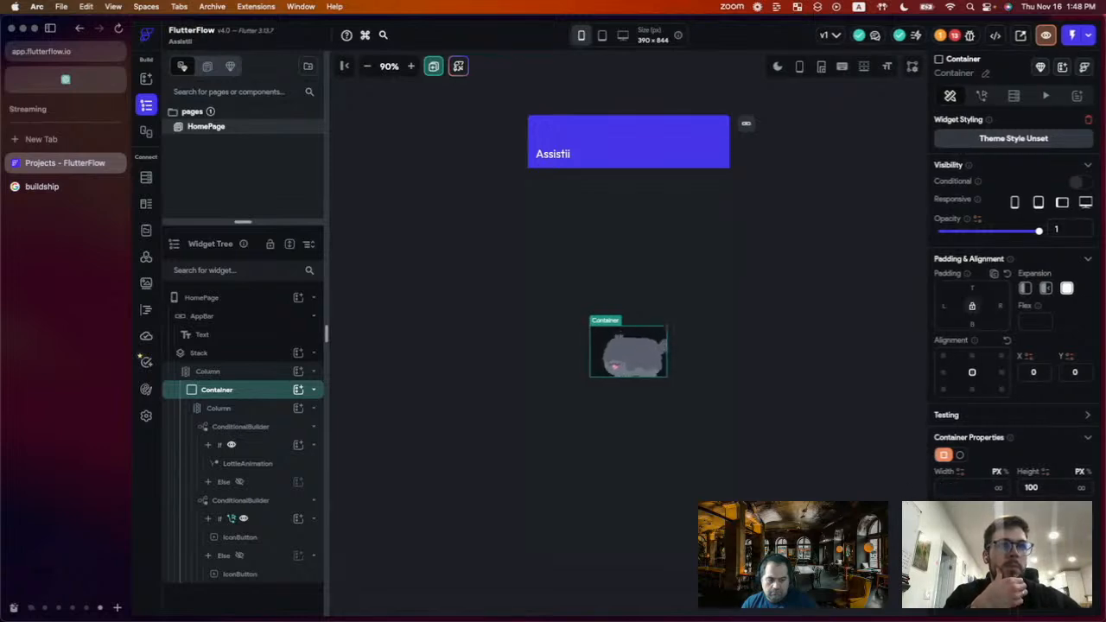
pyautogui.press('Tab')
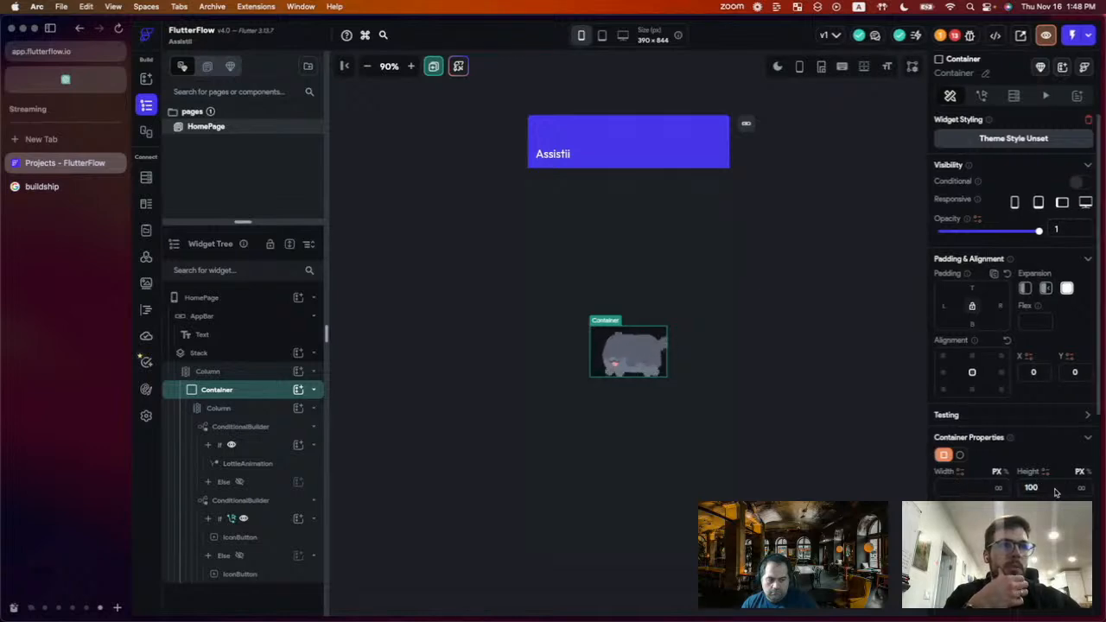
pyautogui.press('BackSpace')
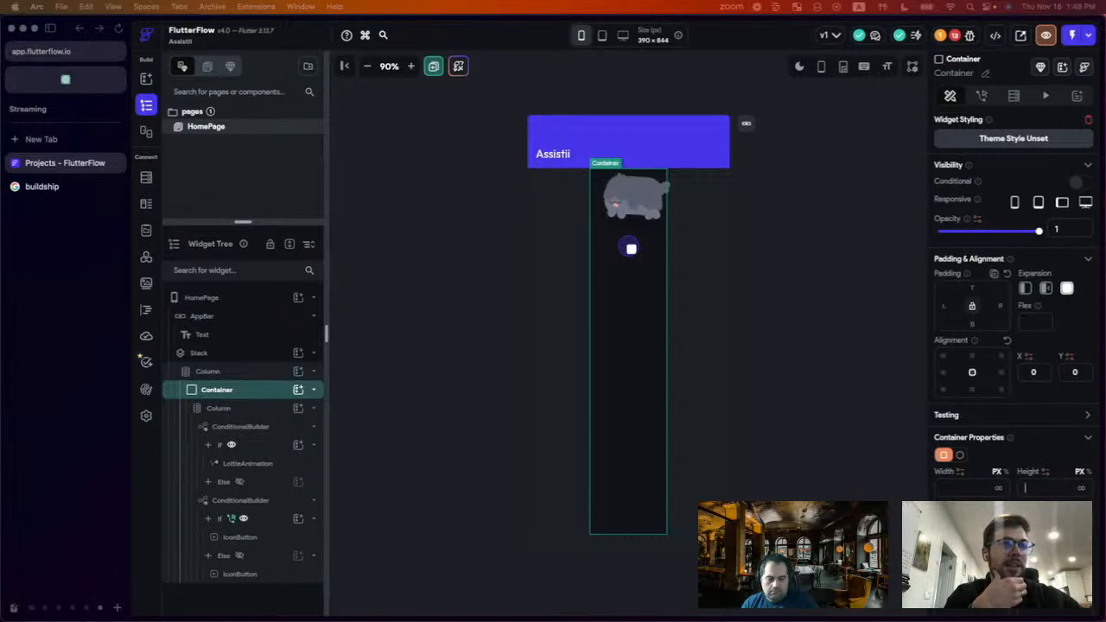
# - Try a circular shape on the Container and switch it back to rectangular
pyautogui.scroll(-5, 999, 488)
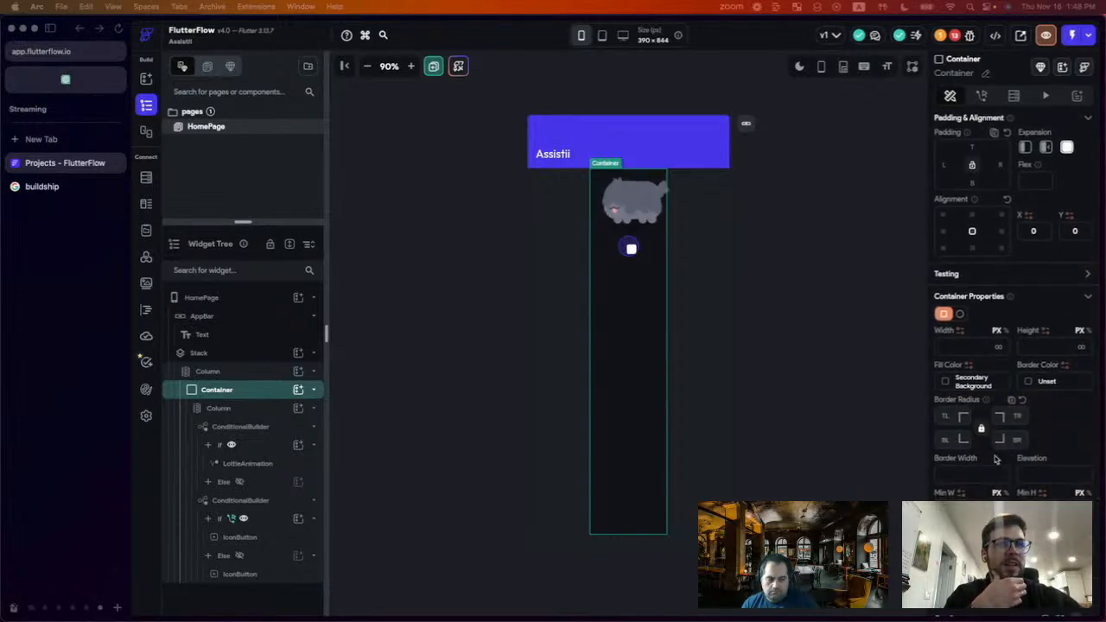
pyautogui.scroll(2, 995, 459)
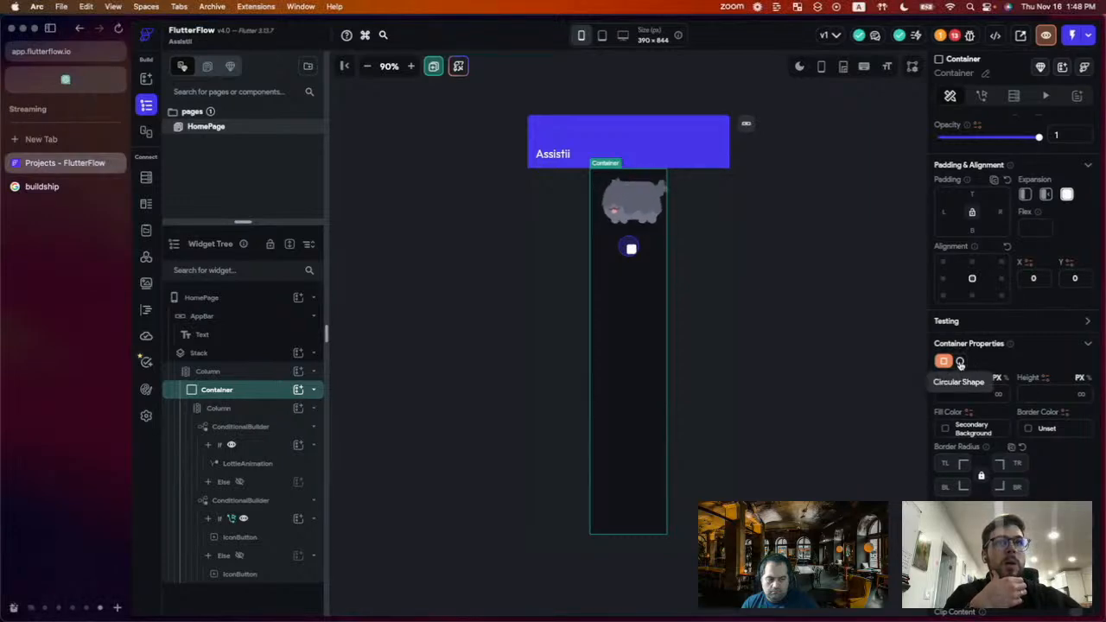
pyautogui.click(959, 362)
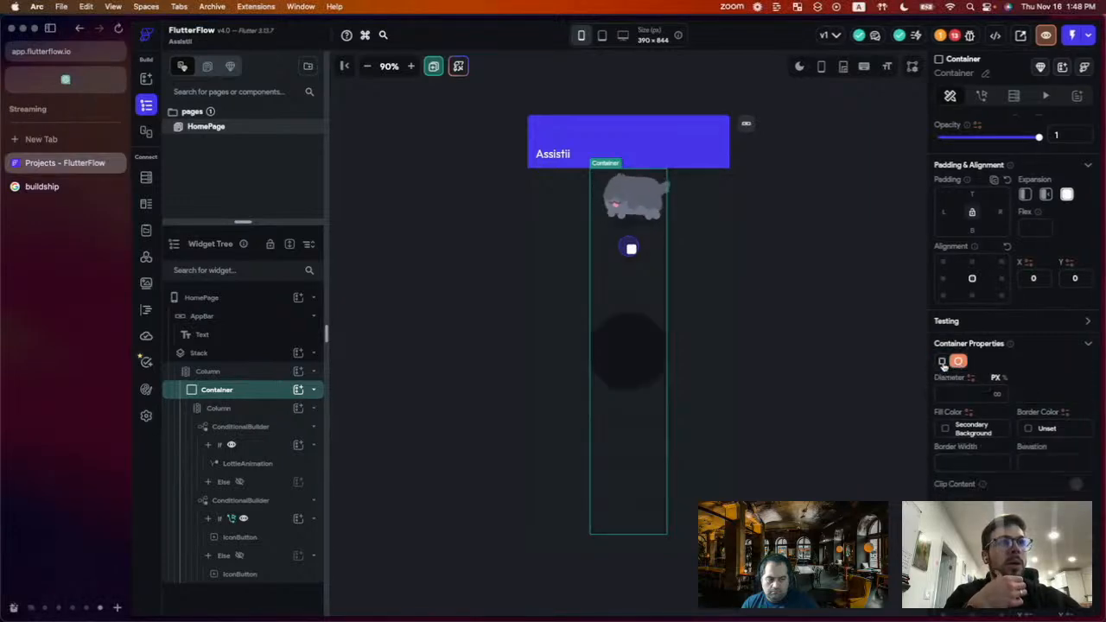
pyautogui.click(943, 362)
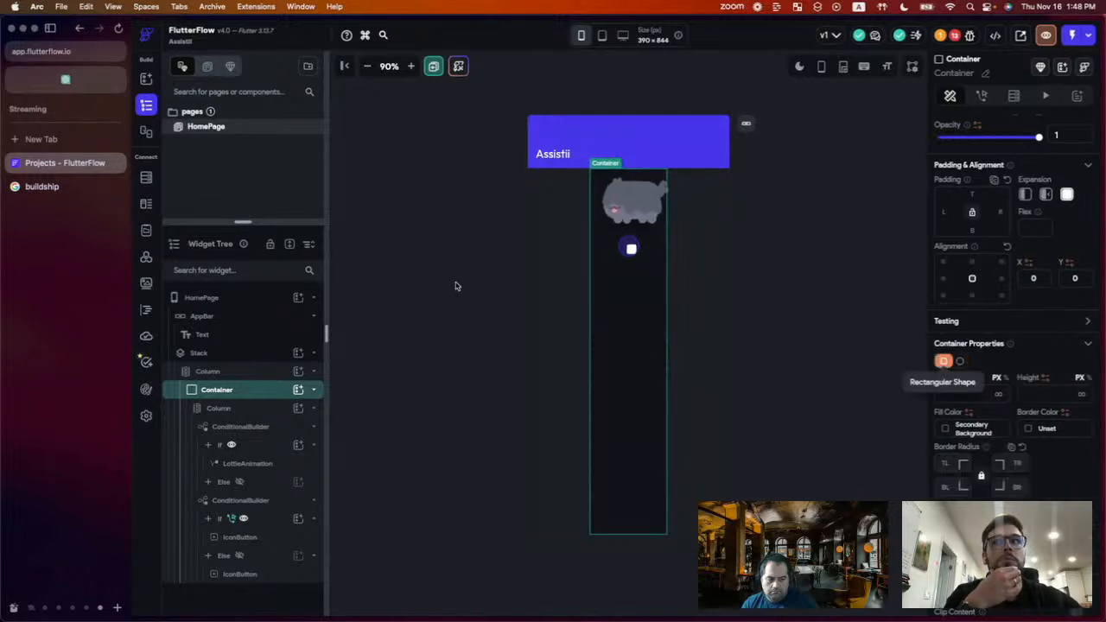
# - Set the cross axis alignment of the outer Column, the Container's parent, to stretch
pyautogui.click(259, 372)
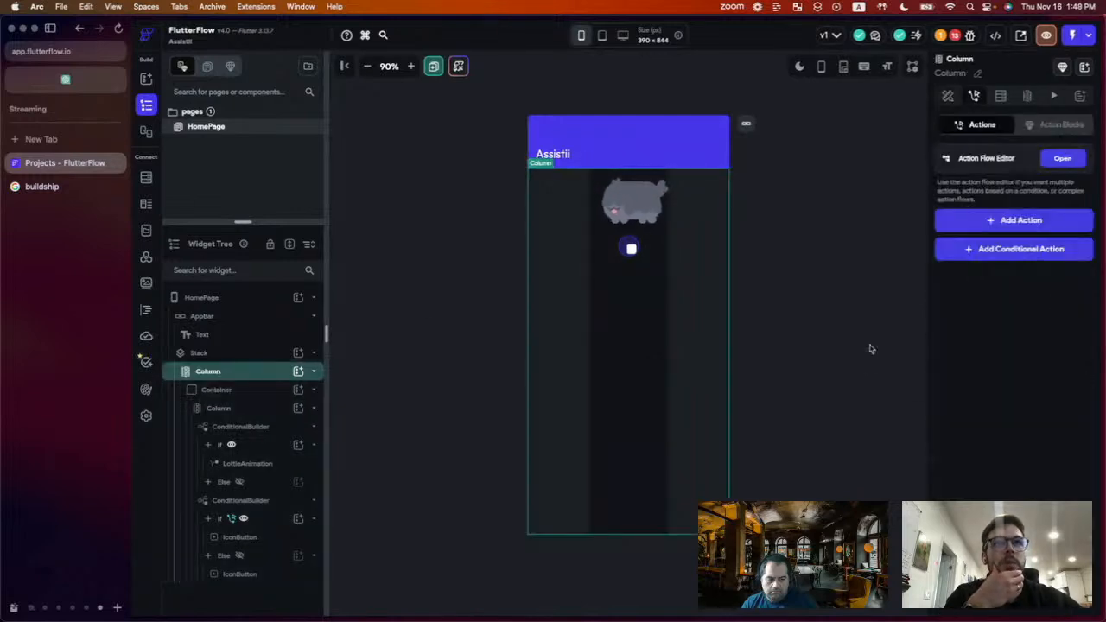
pyautogui.click(947, 95)
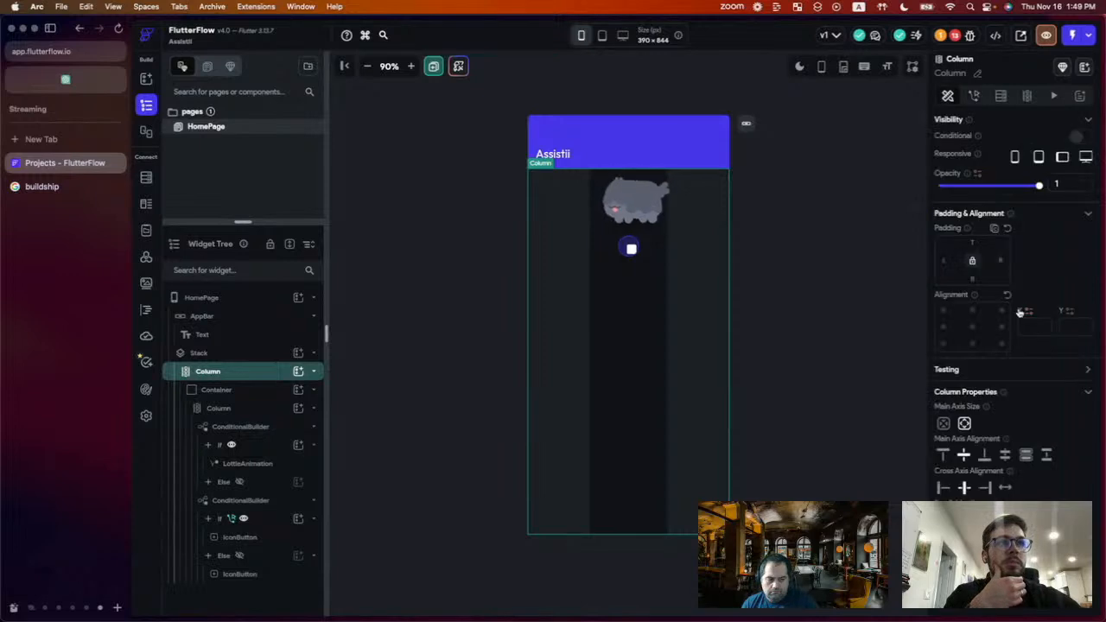
pyautogui.click(1004, 489)
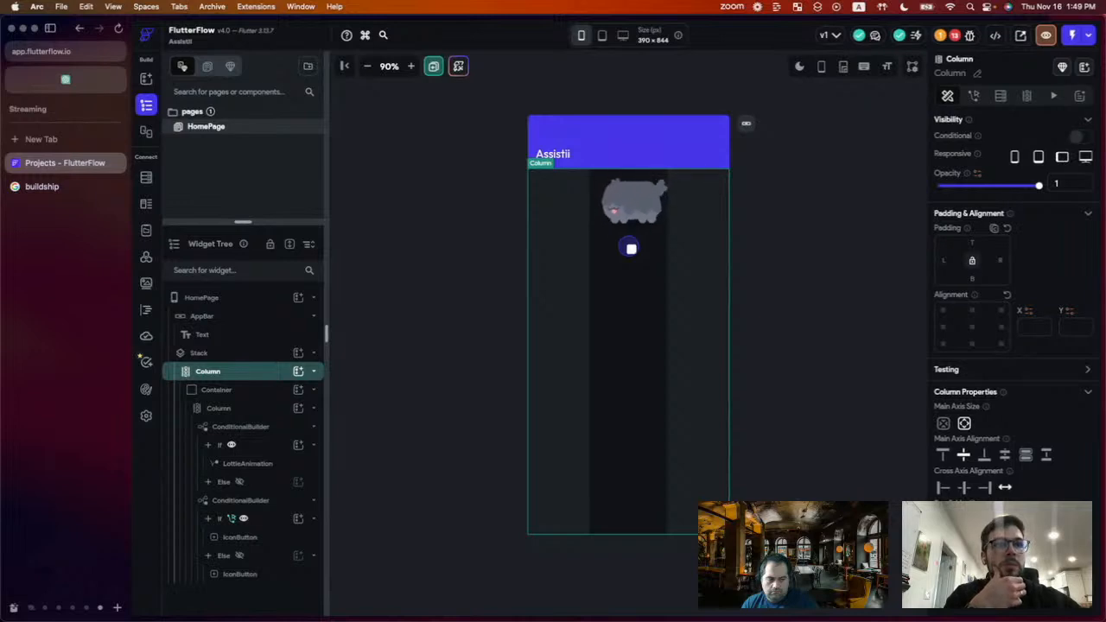
# - Try to make the outer Column scrollable, and review its alignment properties again
pyautogui.click(942, 426)
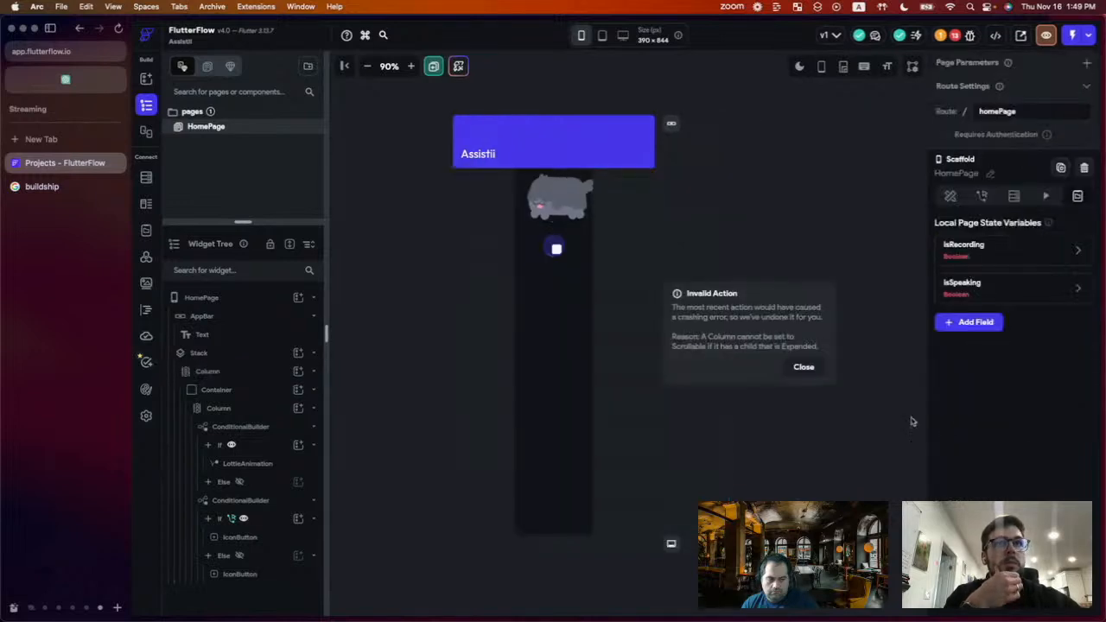
pyautogui.click(802, 368)
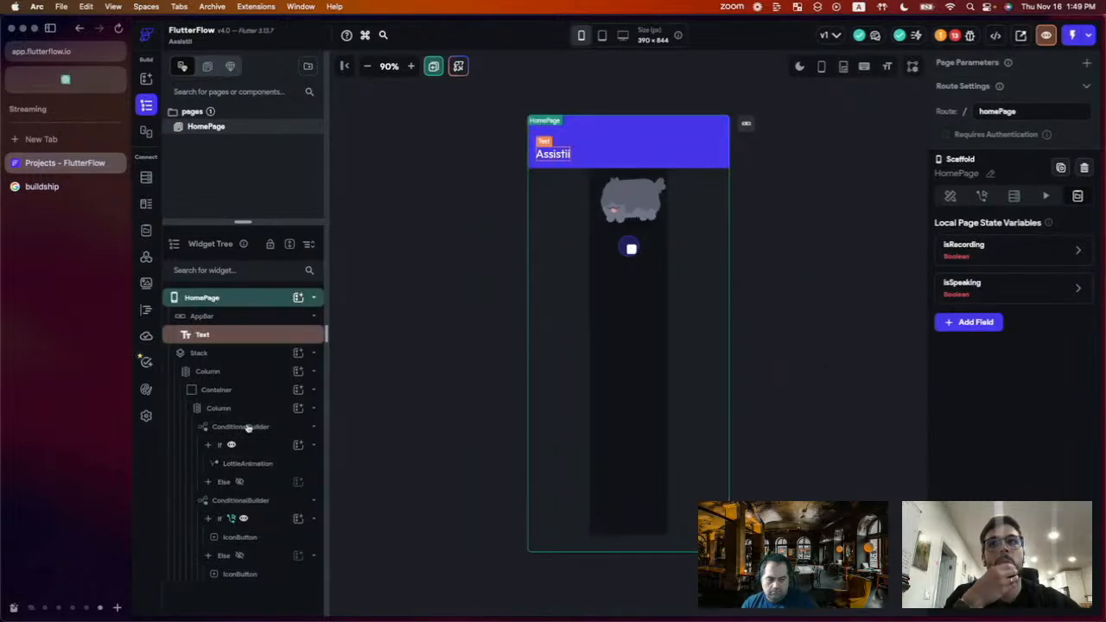
pyautogui.click(207, 371)
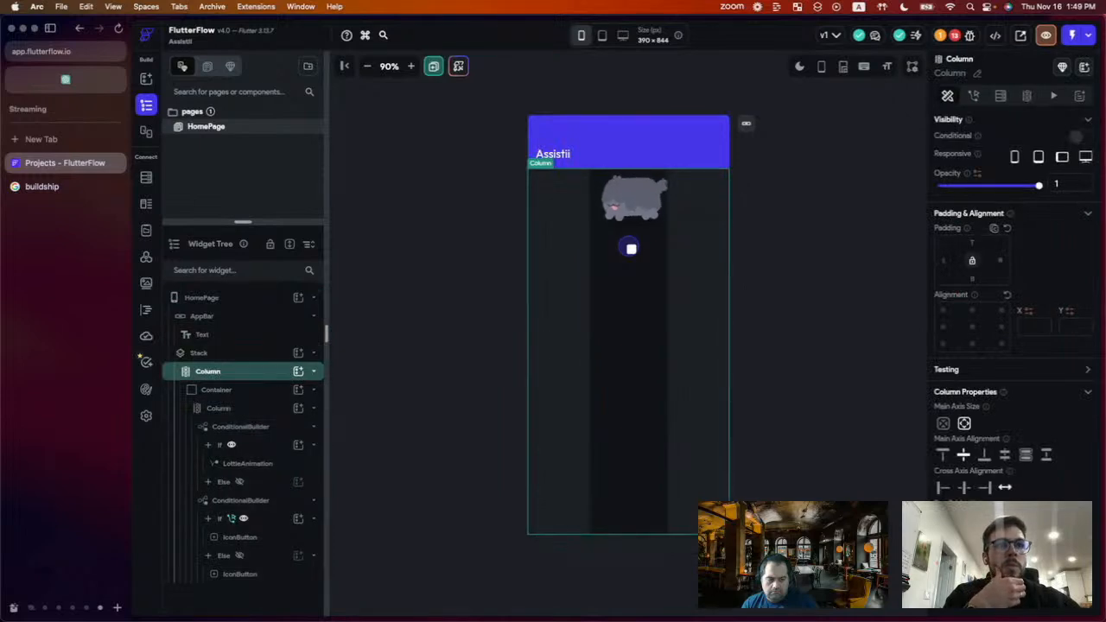
pyautogui.scroll(-1, 1010, 345)
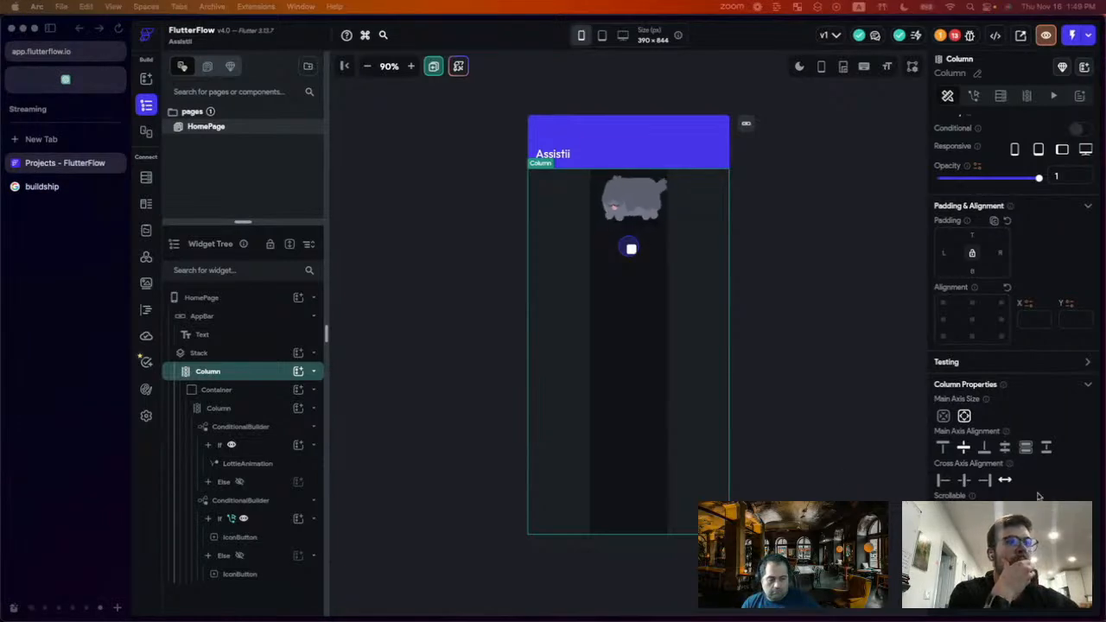
pyautogui.scroll(-1, 1039, 492)
pyautogui.scroll(2, 1040, 439)
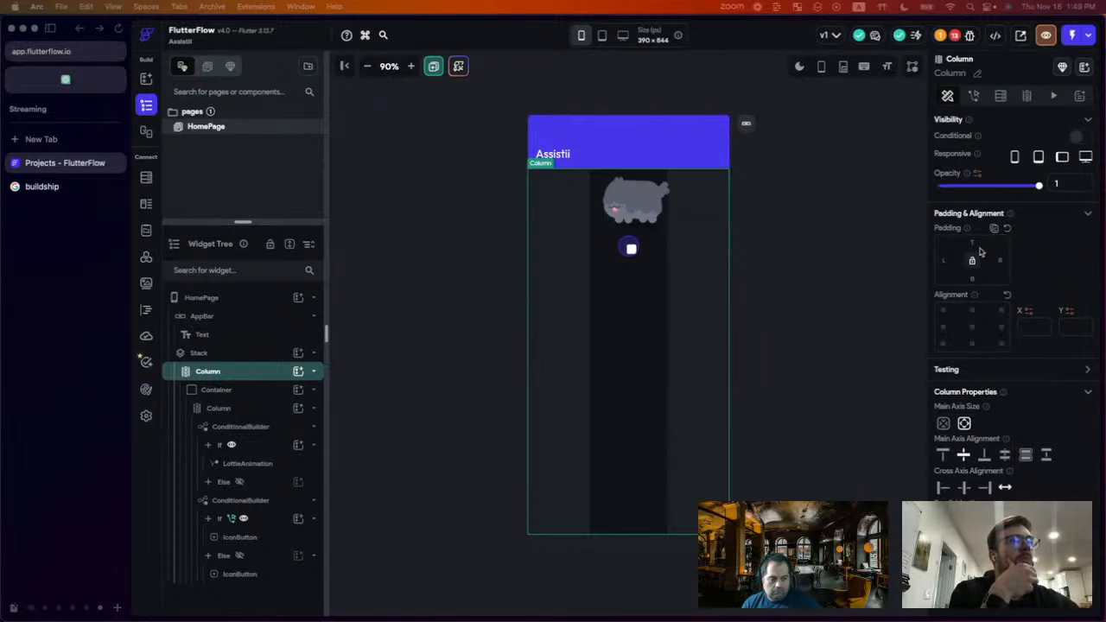
# - Set the Container's width to infinity (inf)
pyautogui.click(219, 390)
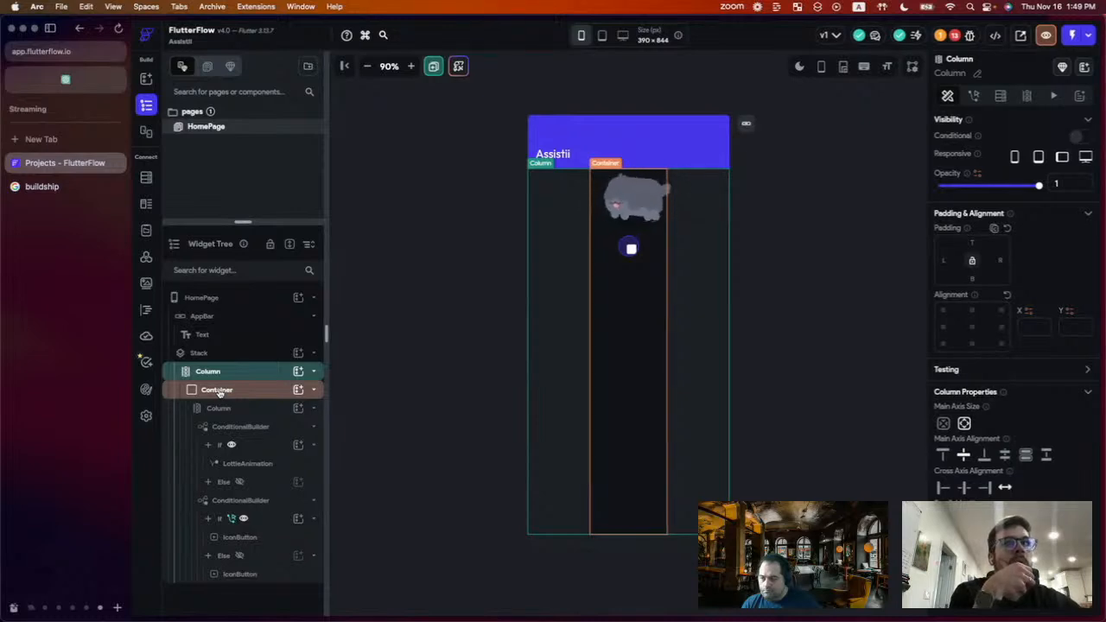
pyautogui.click(259, 390)
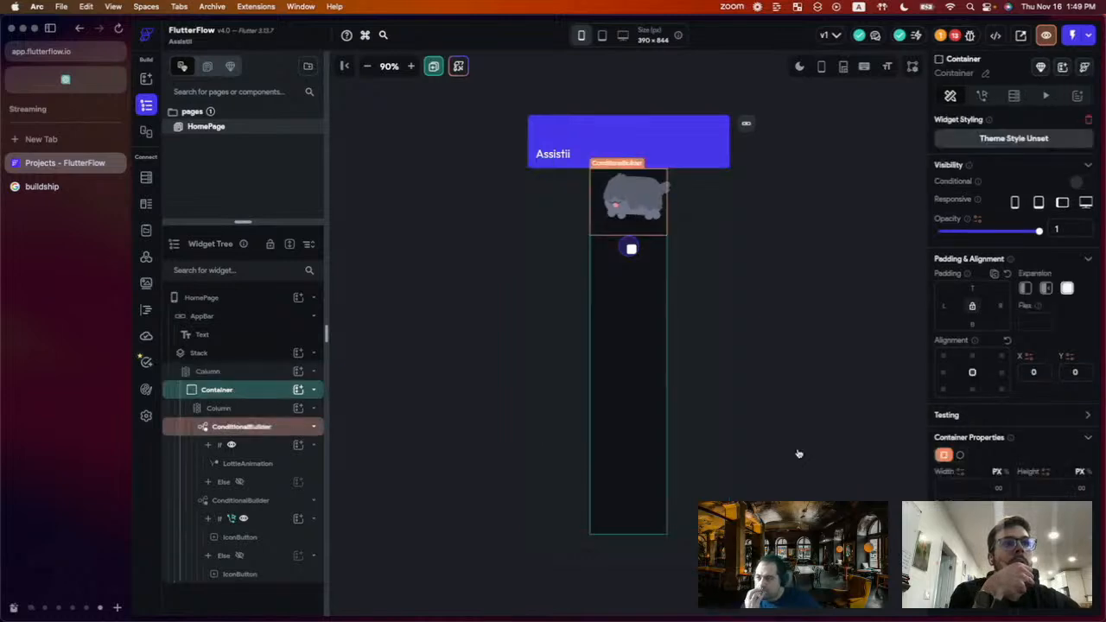
pyautogui.click(1000, 490)
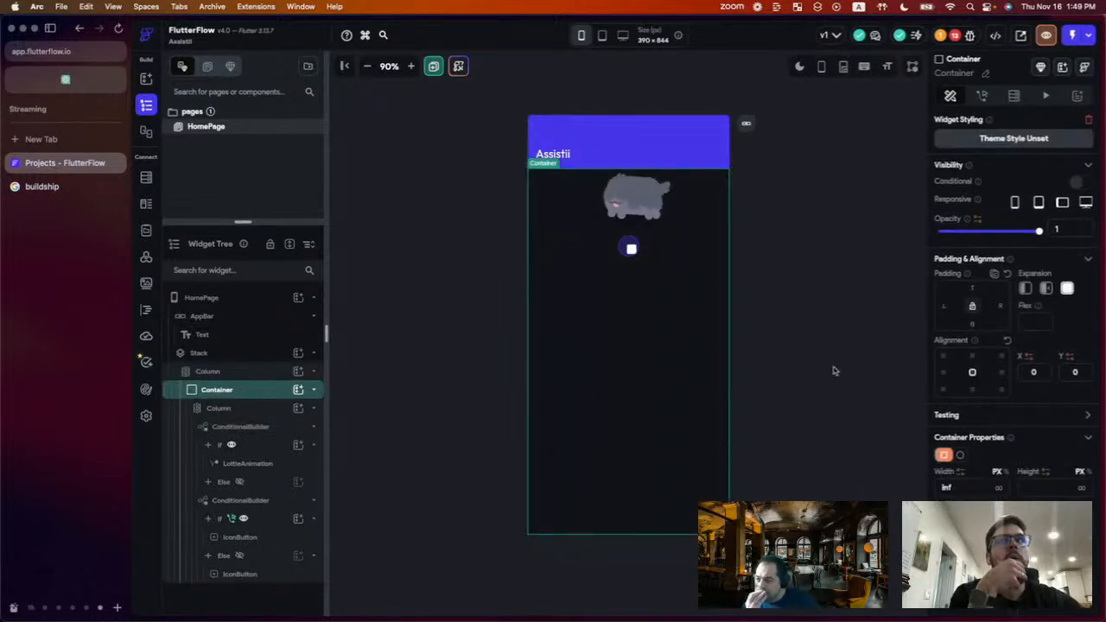
# - Set the button size of the IconButton in the recording ConditionalBuilder's If branch to 120 px
pyautogui.click(224, 409)
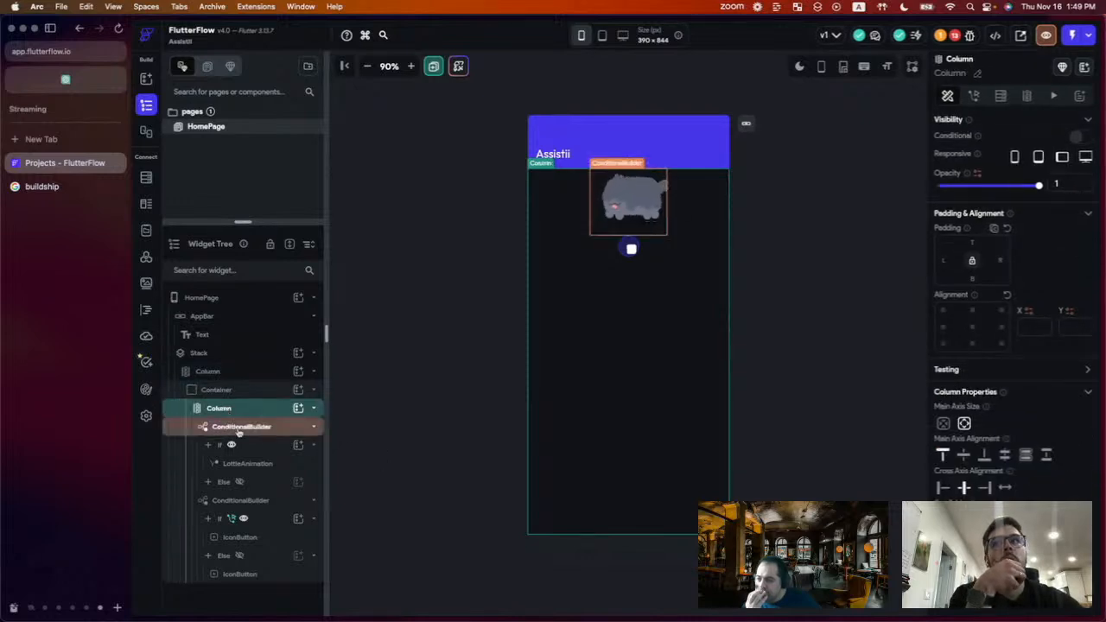
pyautogui.click(243, 501)
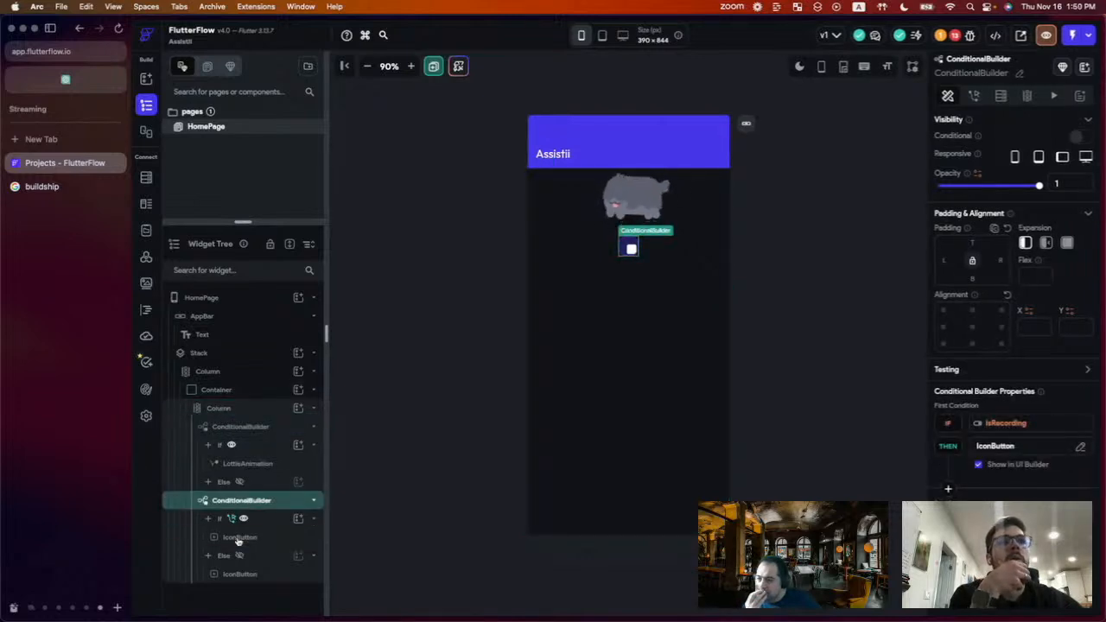
pyautogui.click(239, 537)
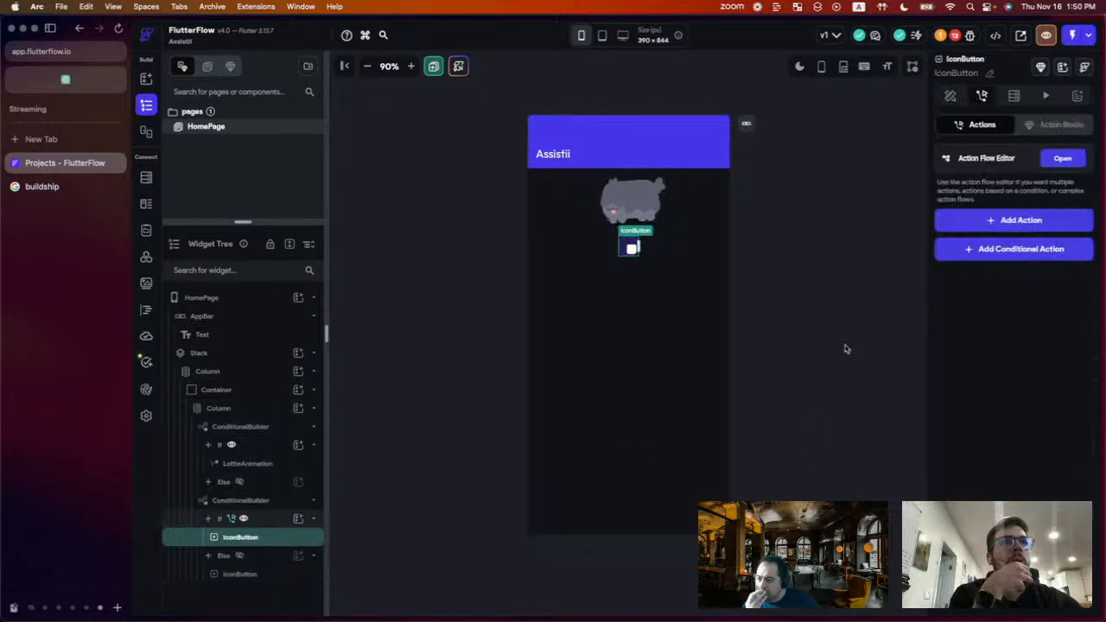
pyautogui.click(950, 97)
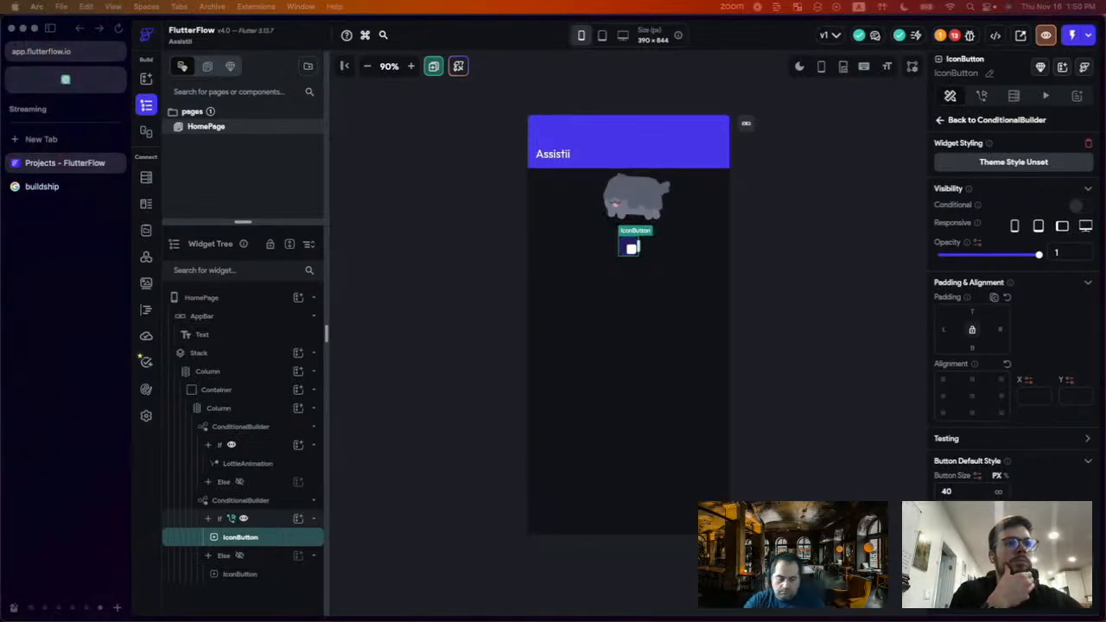
pyautogui.scroll(-3, 955, 484)
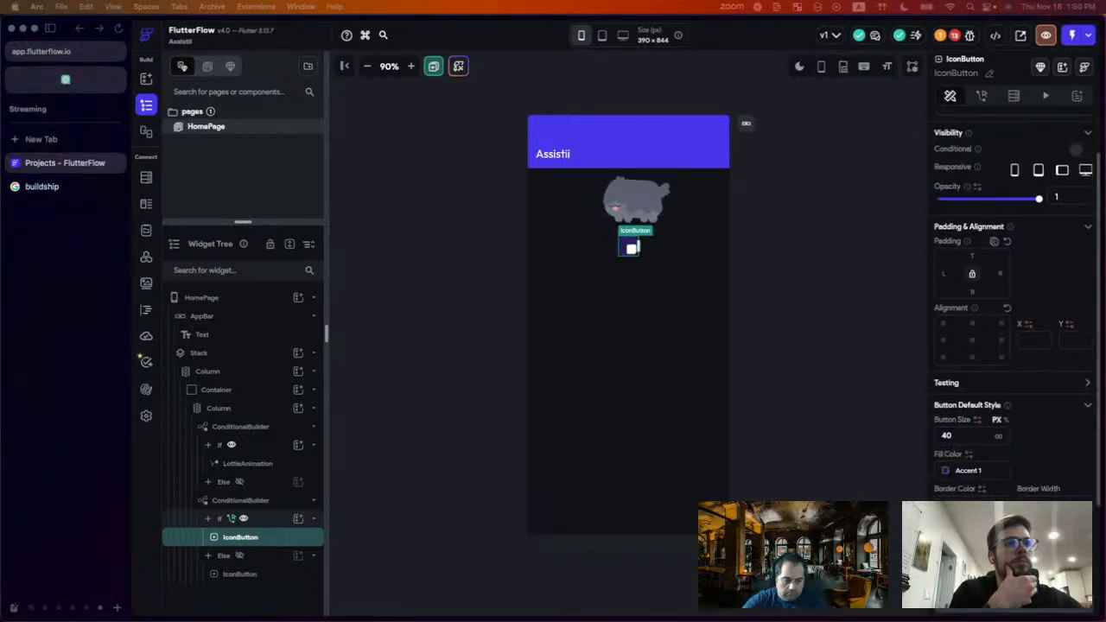
pyautogui.click(947, 424)
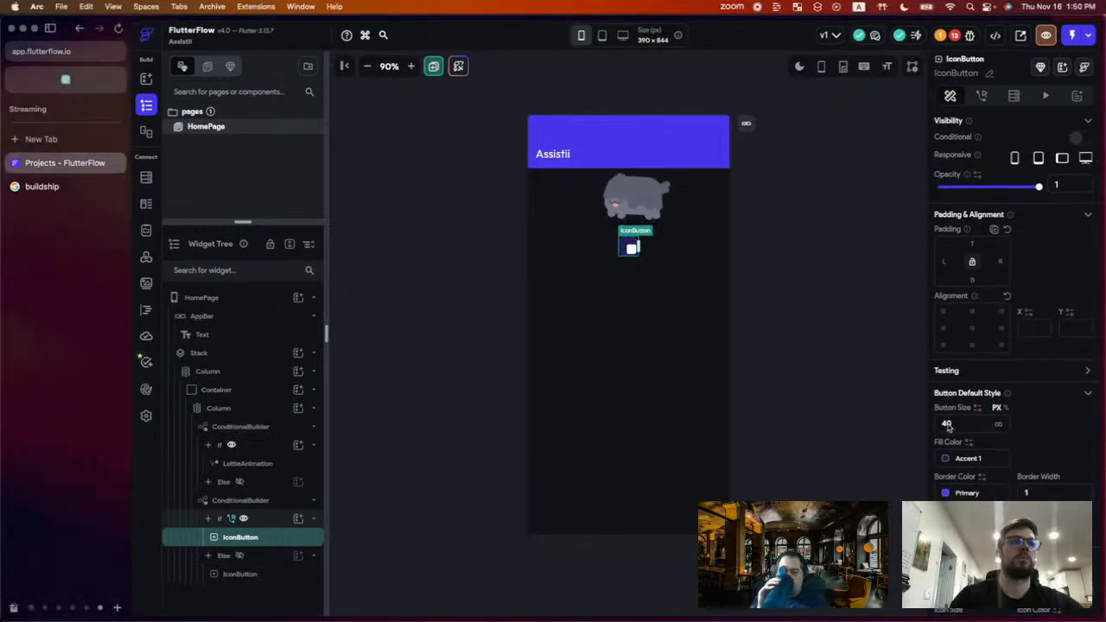
pyautogui.write('120')
pyautogui.press('Return')
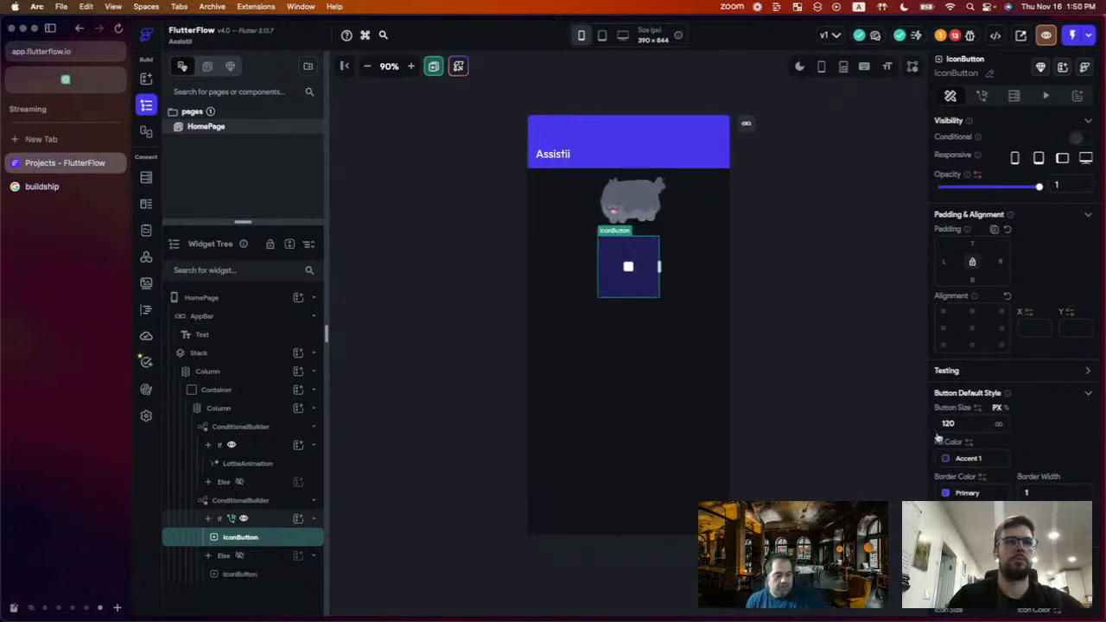
# - Set the button size of the IconButton in the recording ConditionalBuilder's Else branch to 120 px
pyautogui.click(240, 573)
pyautogui.click(958, 424)
pyautogui.press('BackSpace')
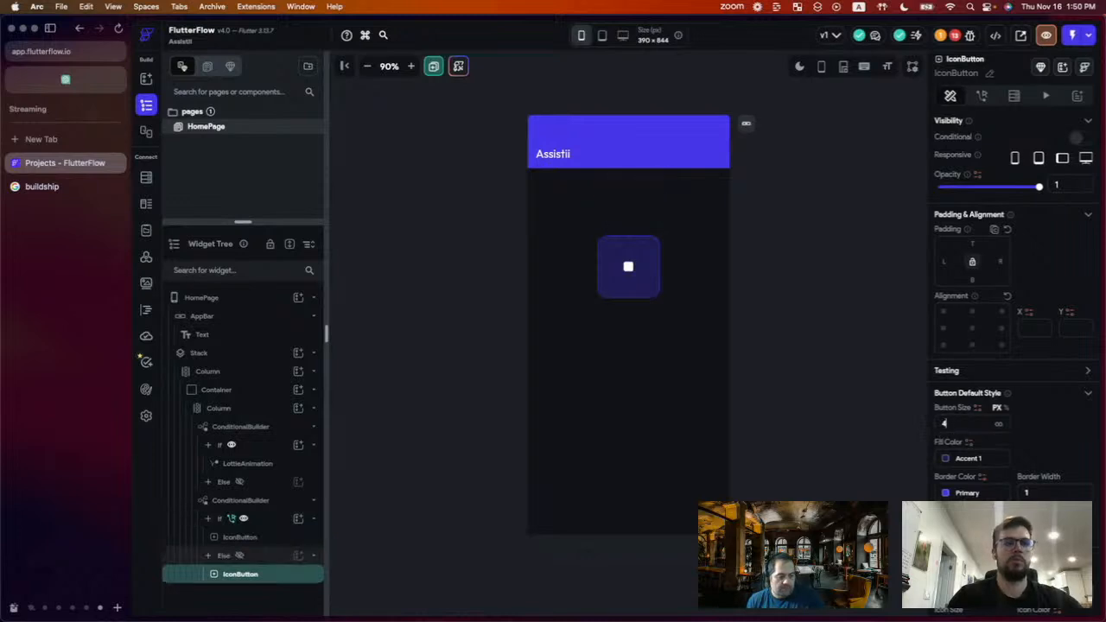
pyautogui.press('Return')
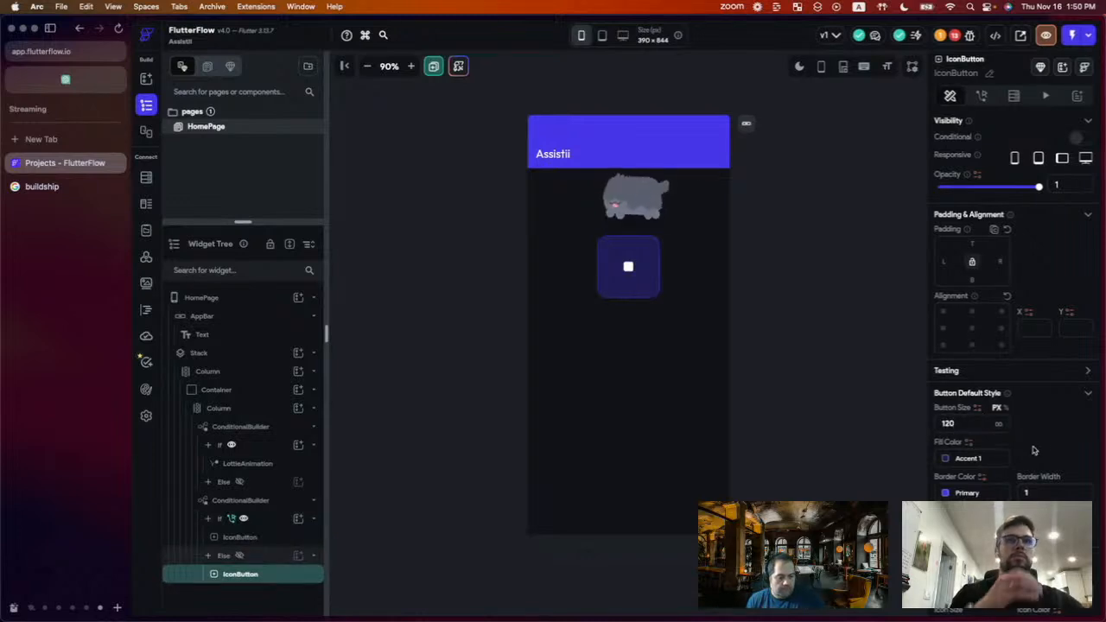
# - Add a Fade animation on page load to the LottieAnimation and preview it
pyautogui.moveTo(249, 575); pyautogui.dragTo(244, 457)
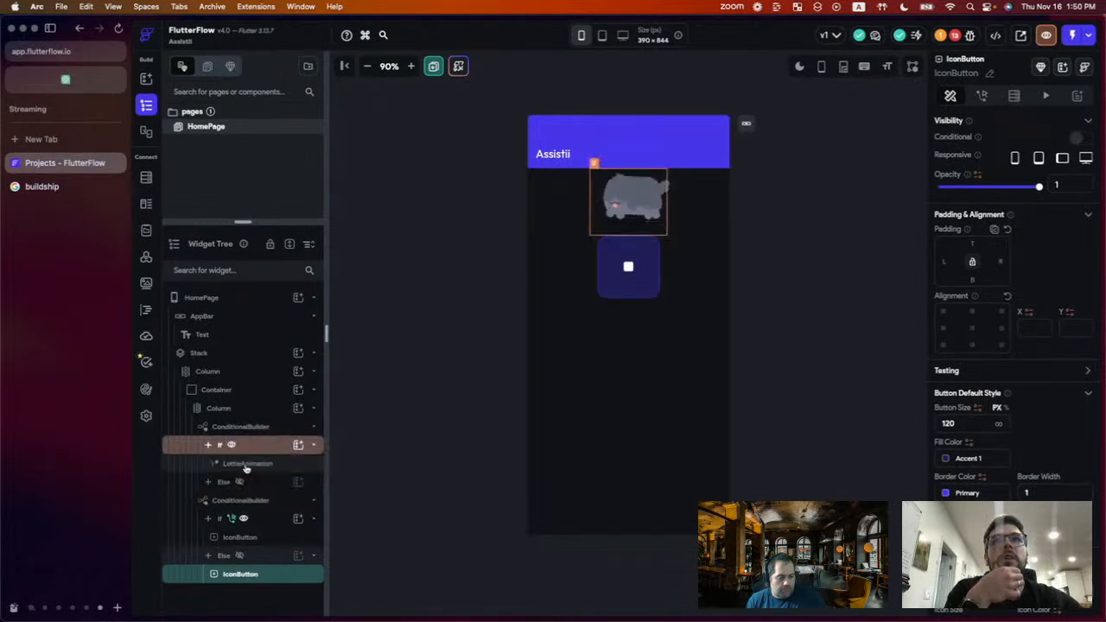
pyautogui.click(249, 464)
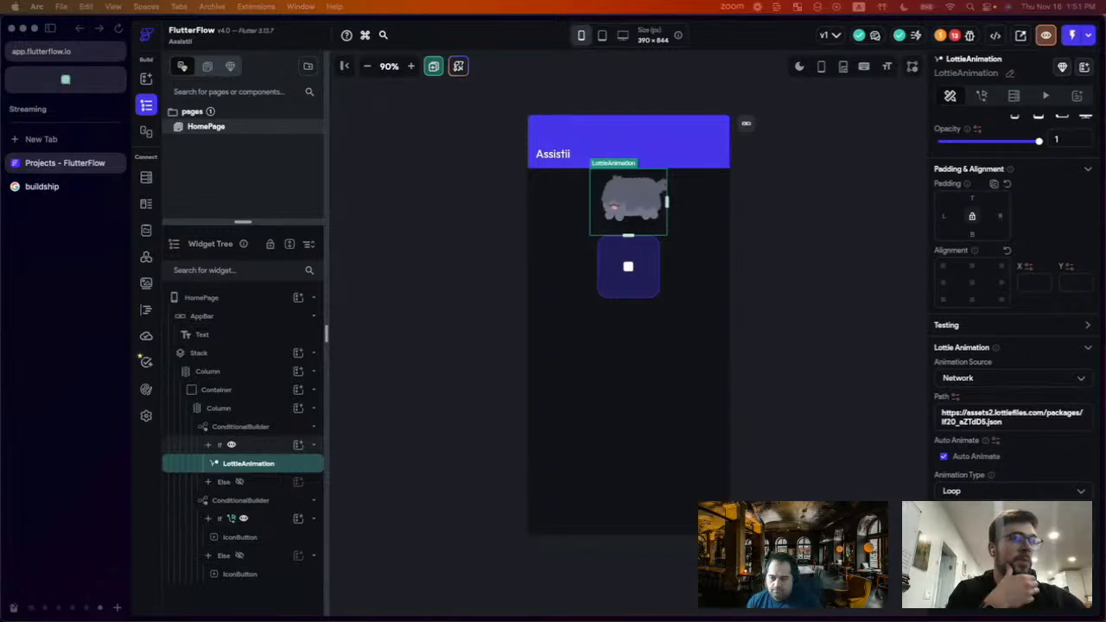
pyautogui.click(250, 430)
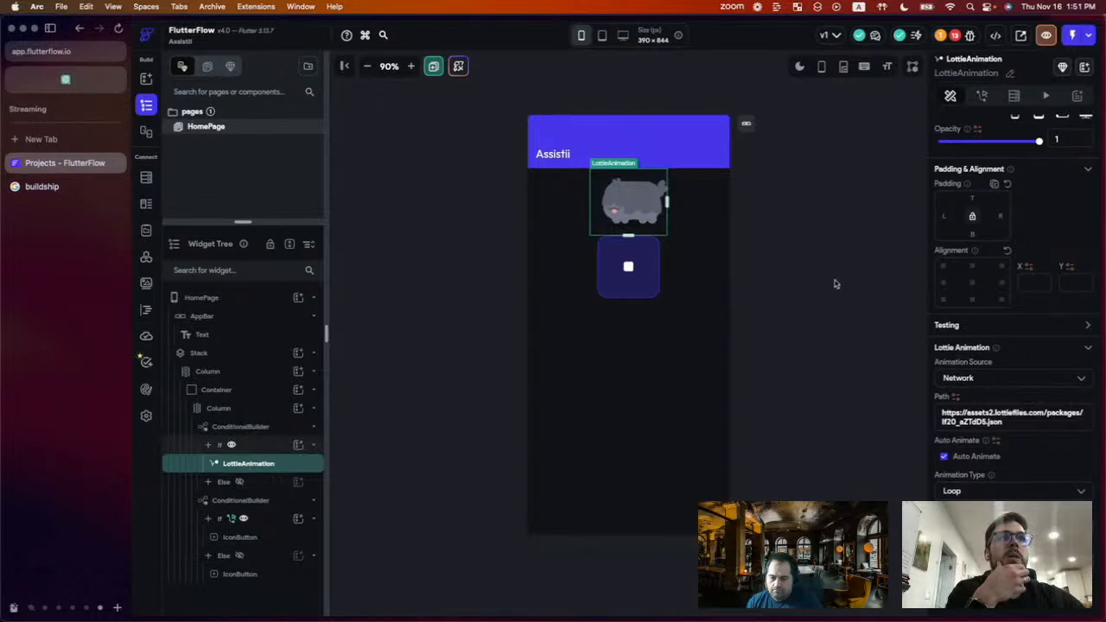
pyautogui.scroll(2, 993, 216)
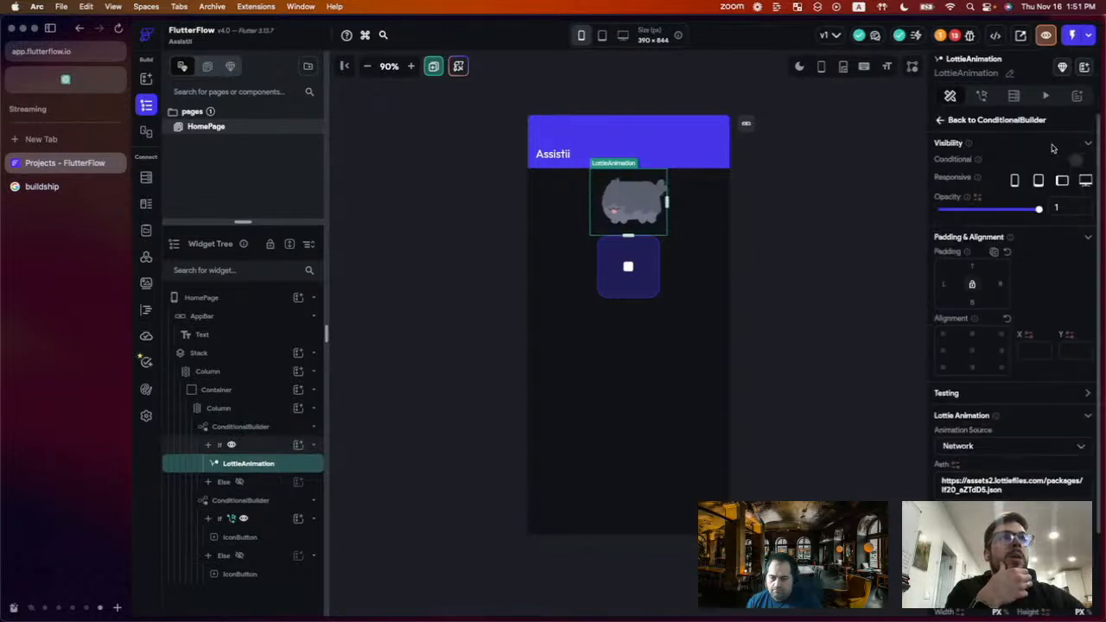
pyautogui.click(1046, 96)
pyautogui.click(1000, 160)
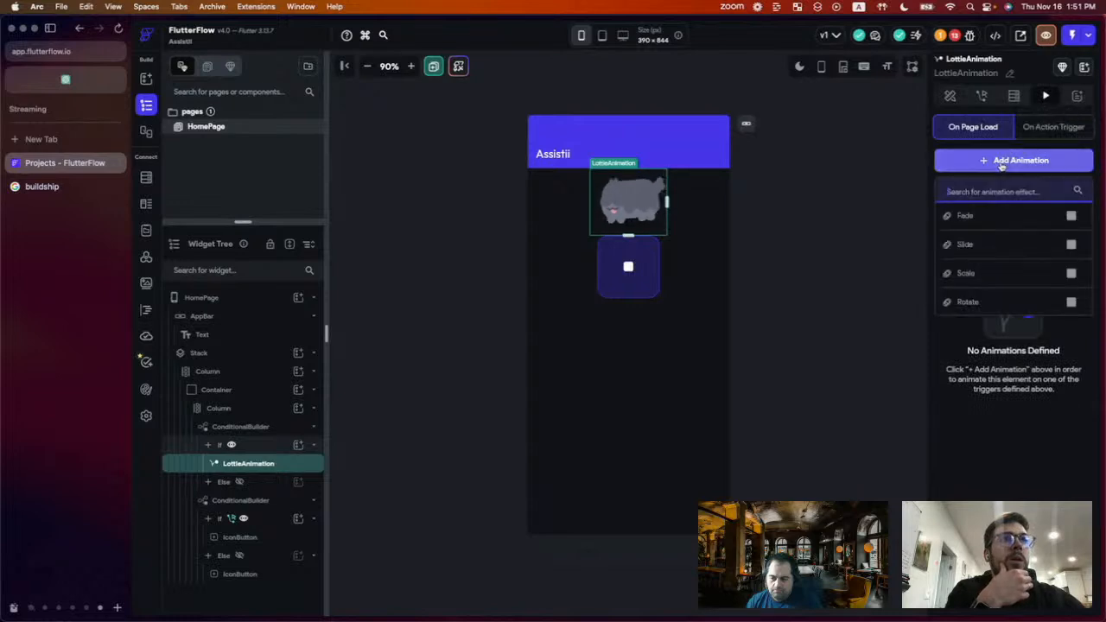
pyautogui.click(967, 215)
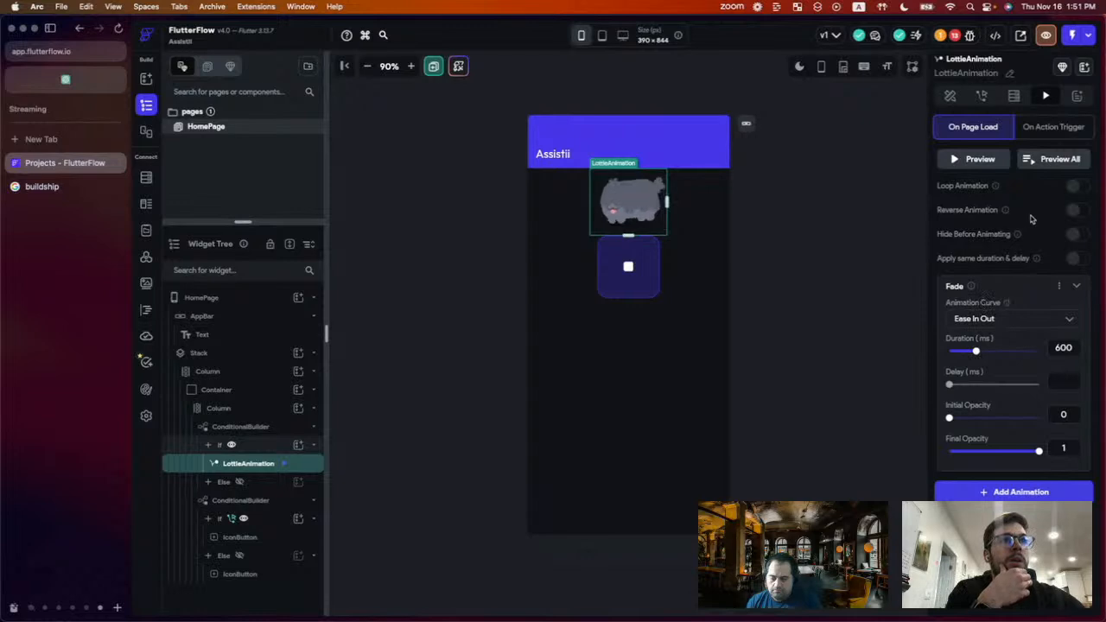
pyautogui.click(955, 160)
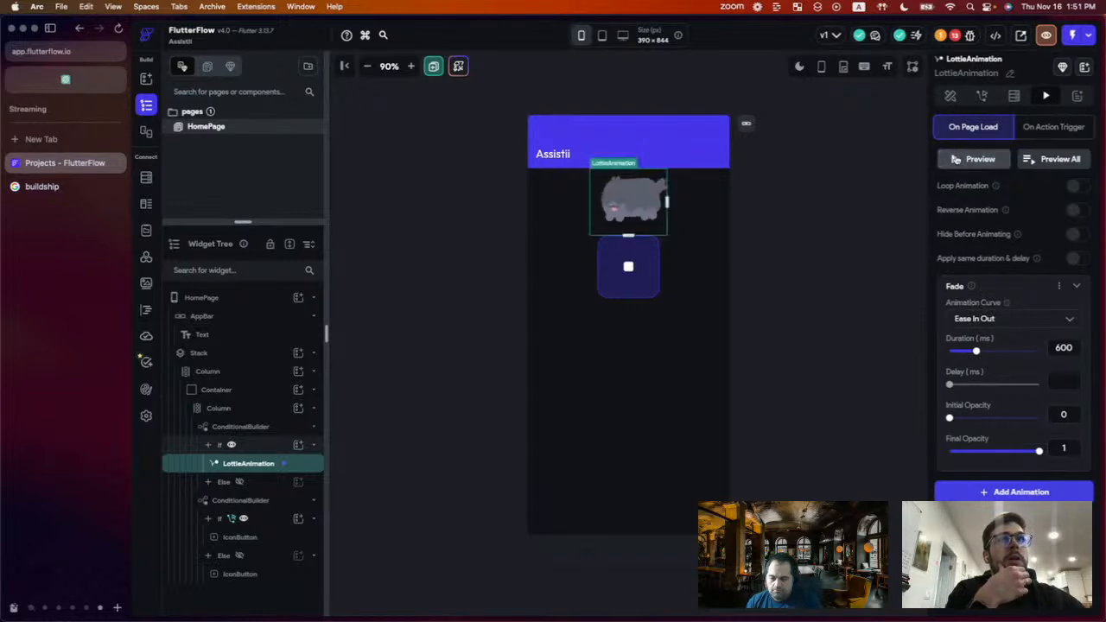
# - Add a Fade animation on page load to the ConditionalBuilder holding the recording buttons and preview it
pyautogui.click(242, 501)
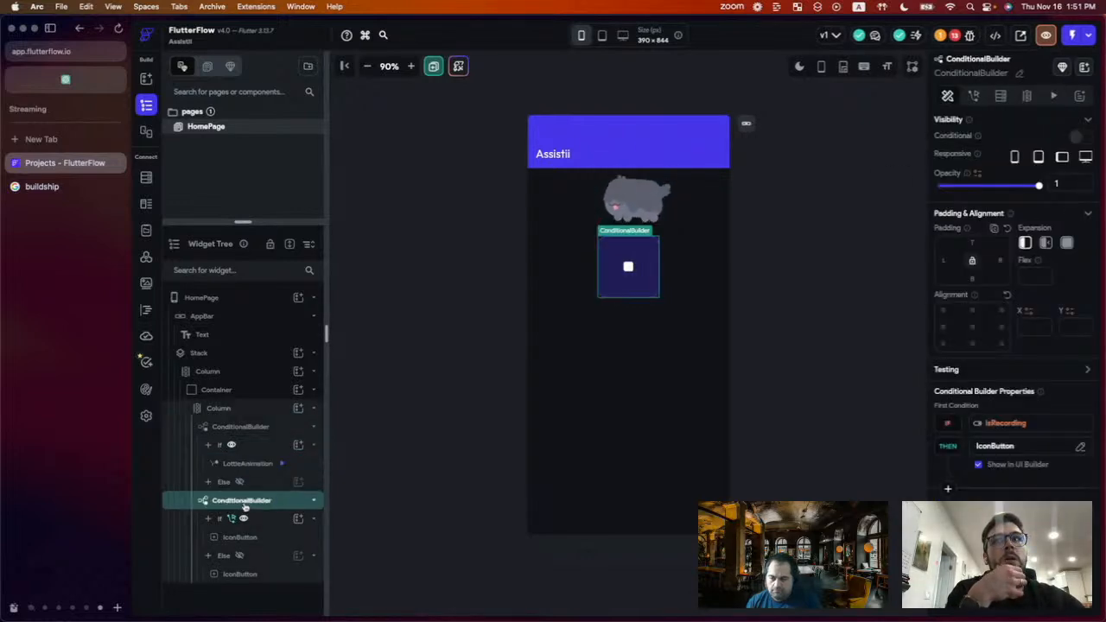
pyautogui.click(1053, 95)
pyautogui.click(1004, 162)
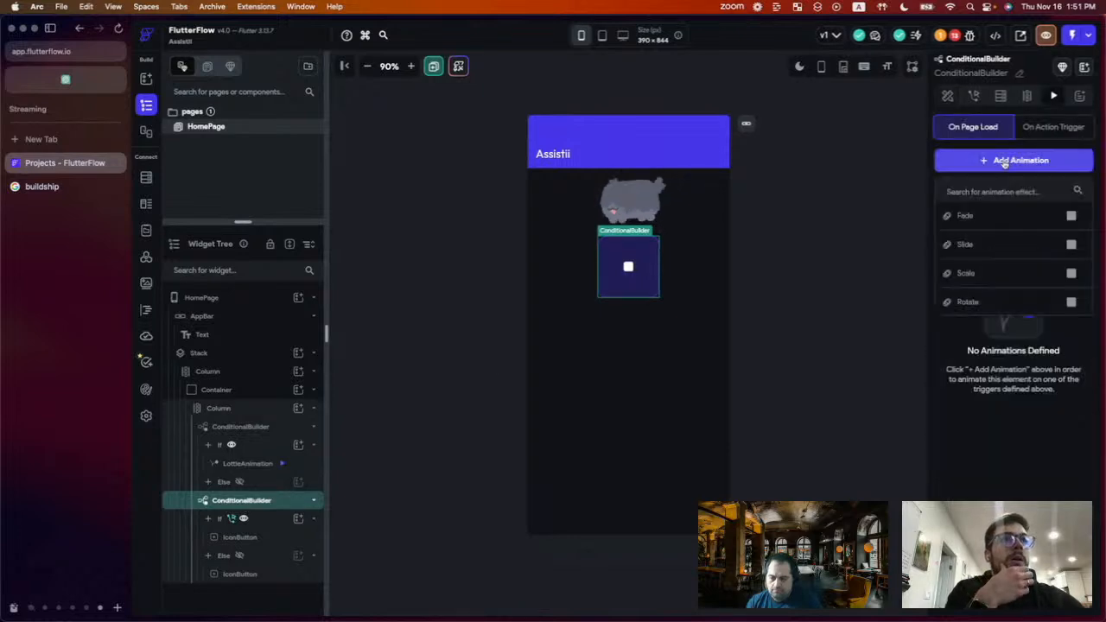
pyautogui.click(984, 216)
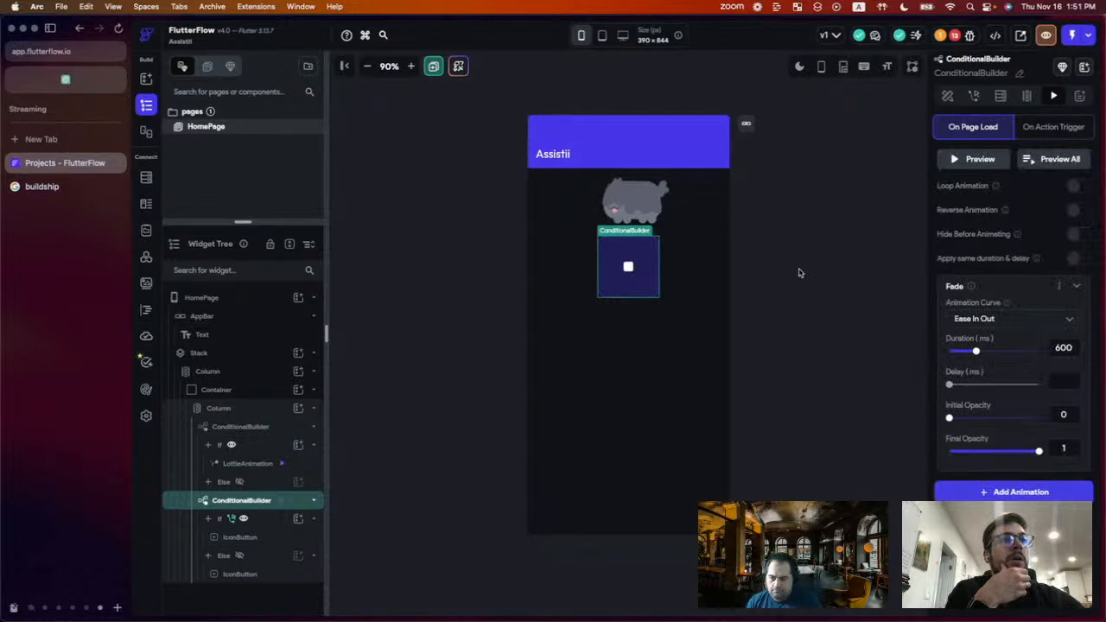
pyautogui.click(957, 162)
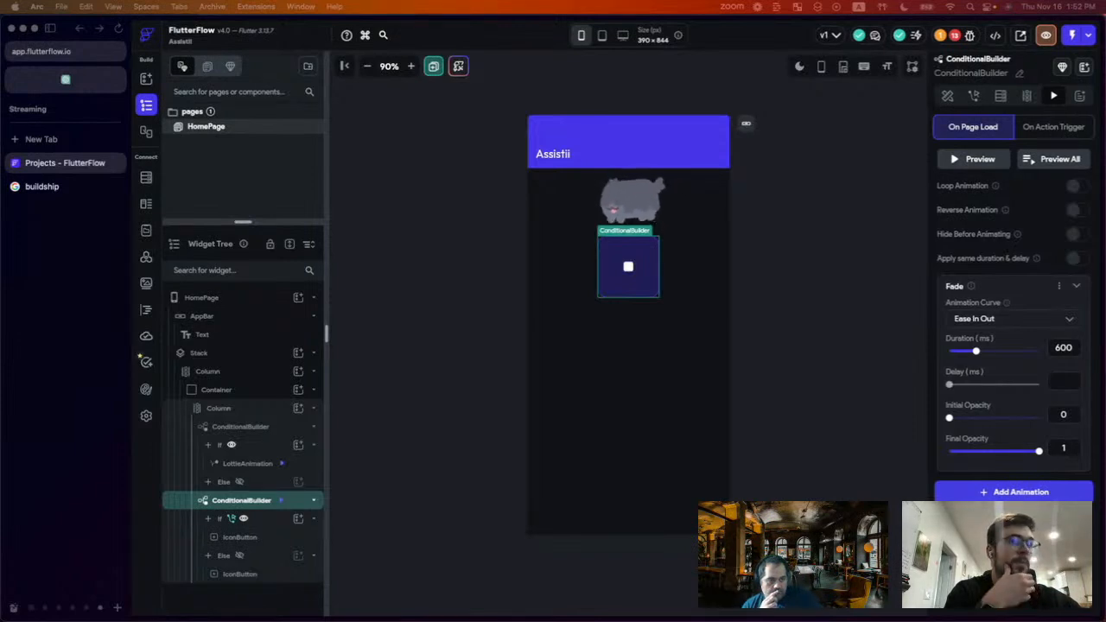
# - Try the minimum main axis size on the outer Column and switch it back to maximum
pyautogui.click(216, 393)
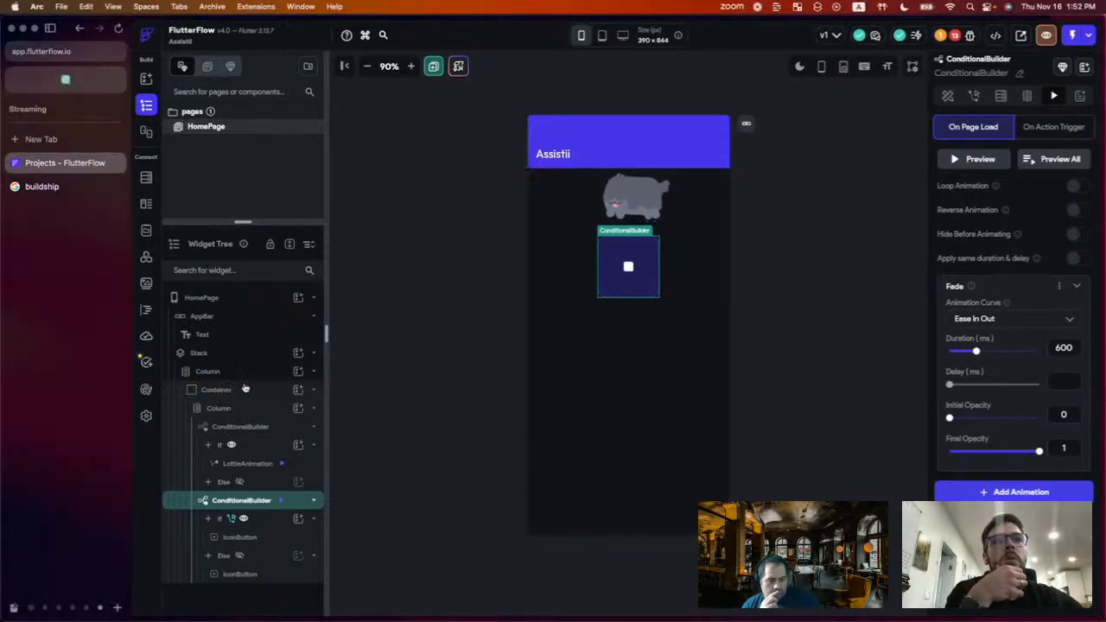
pyautogui.click(218, 393)
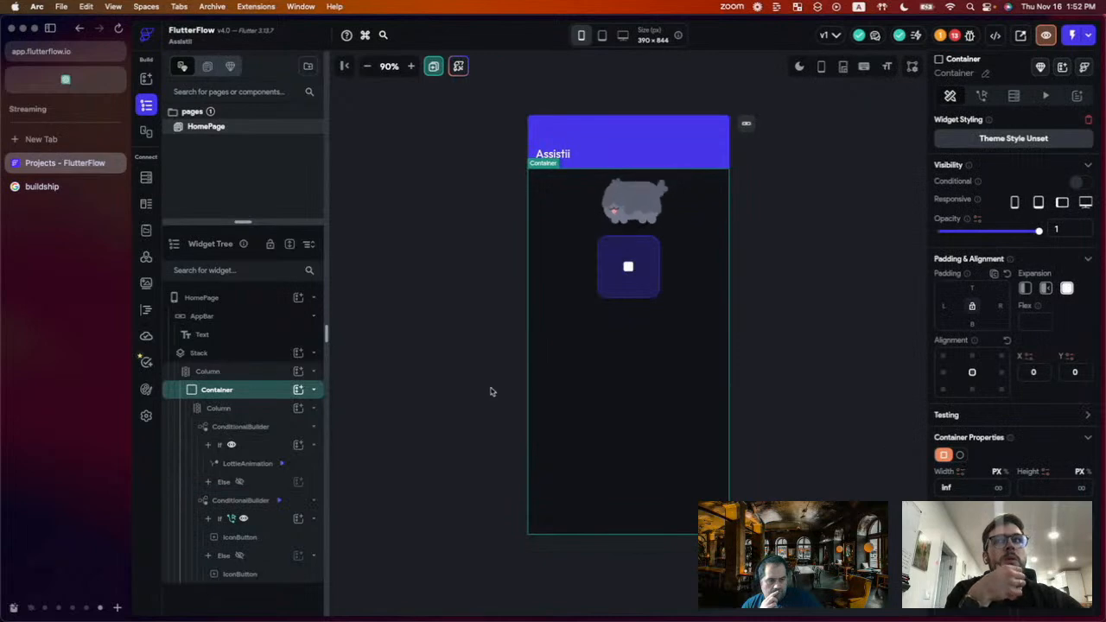
pyautogui.click(222, 373)
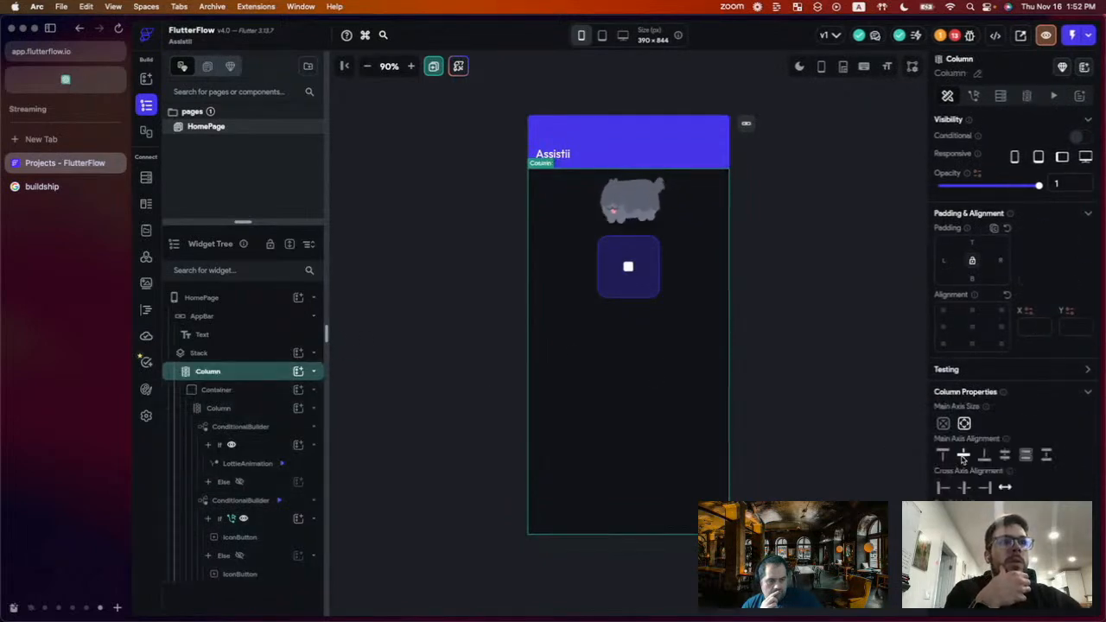
pyautogui.click(943, 424)
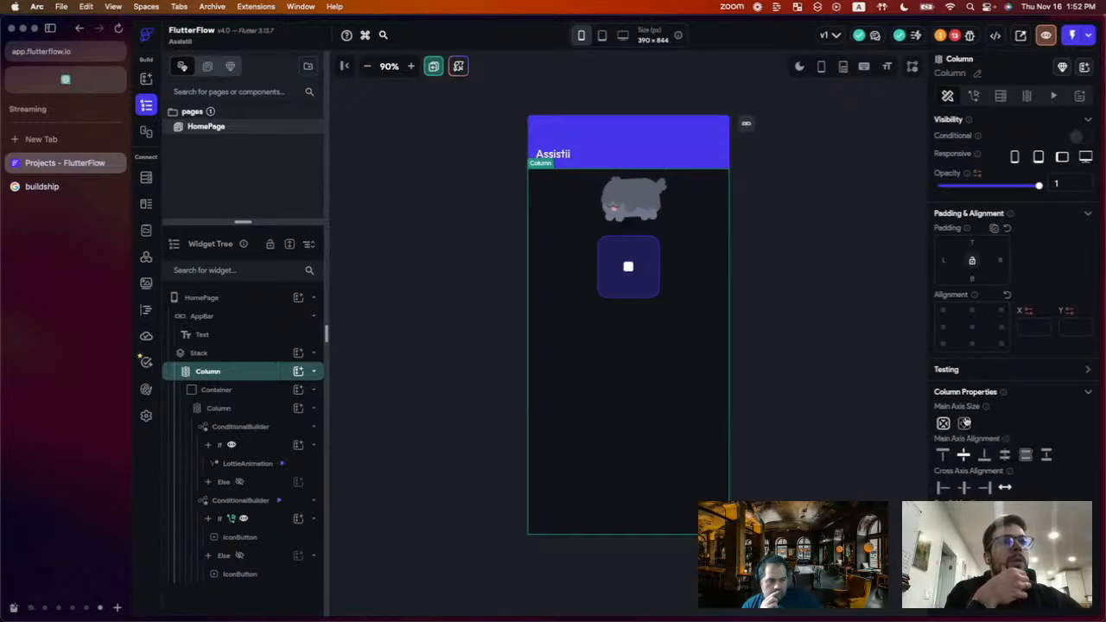
pyautogui.click(964, 424)
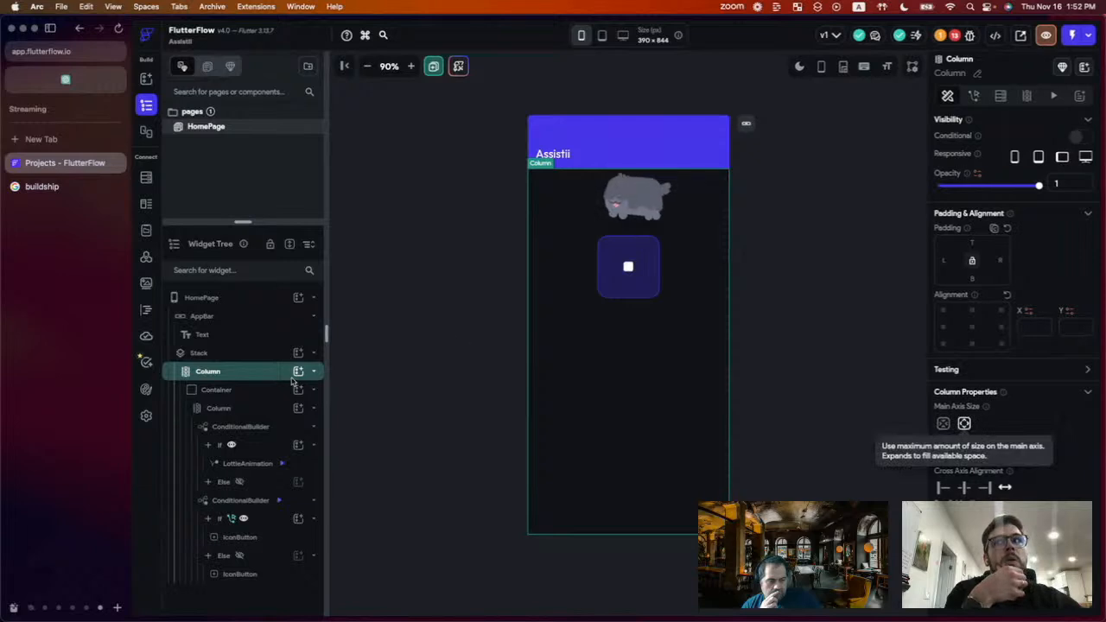
# - Set the inner Column's main axis size to minimum and give the Container a padding of 34 on all sides
pyautogui.click(226, 393)
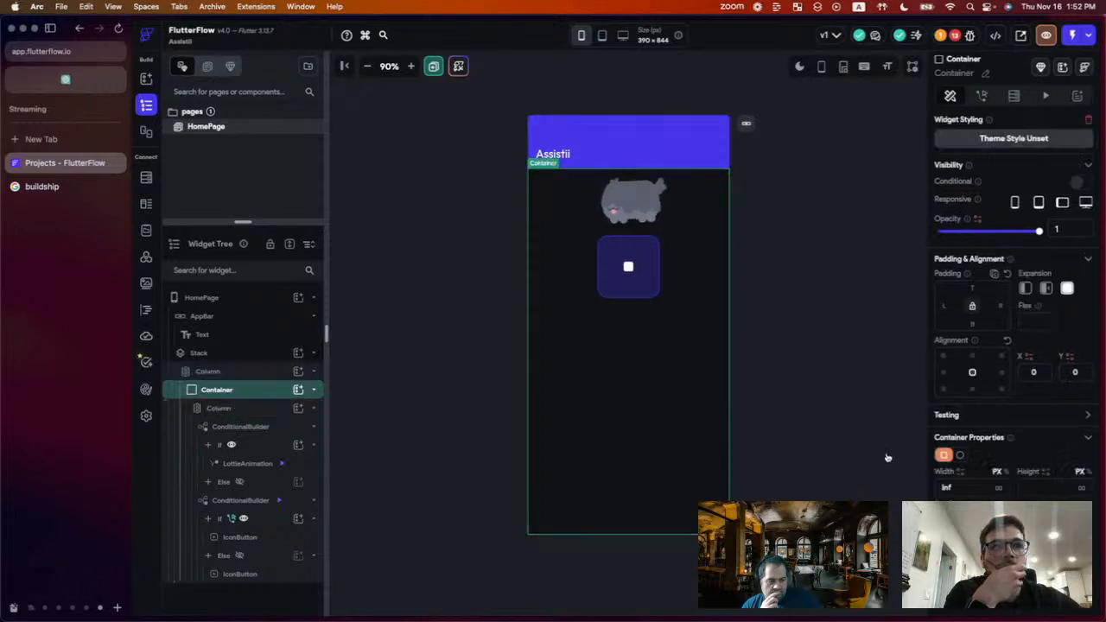
pyautogui.click(942, 426)
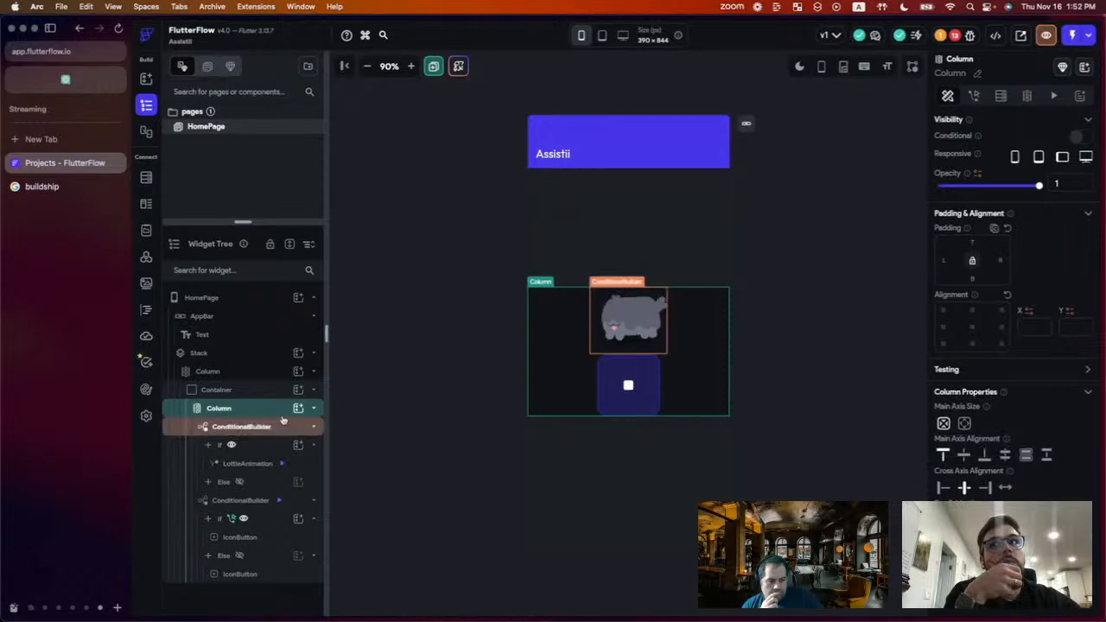
pyautogui.click(243, 393)
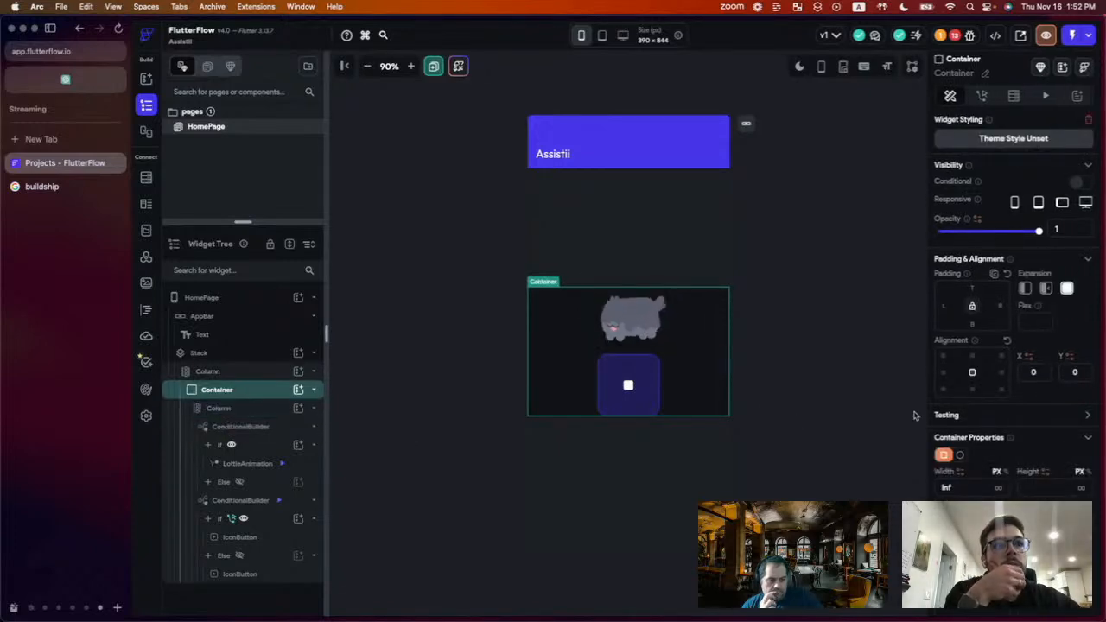
pyautogui.click(971, 289)
pyautogui.write('34')
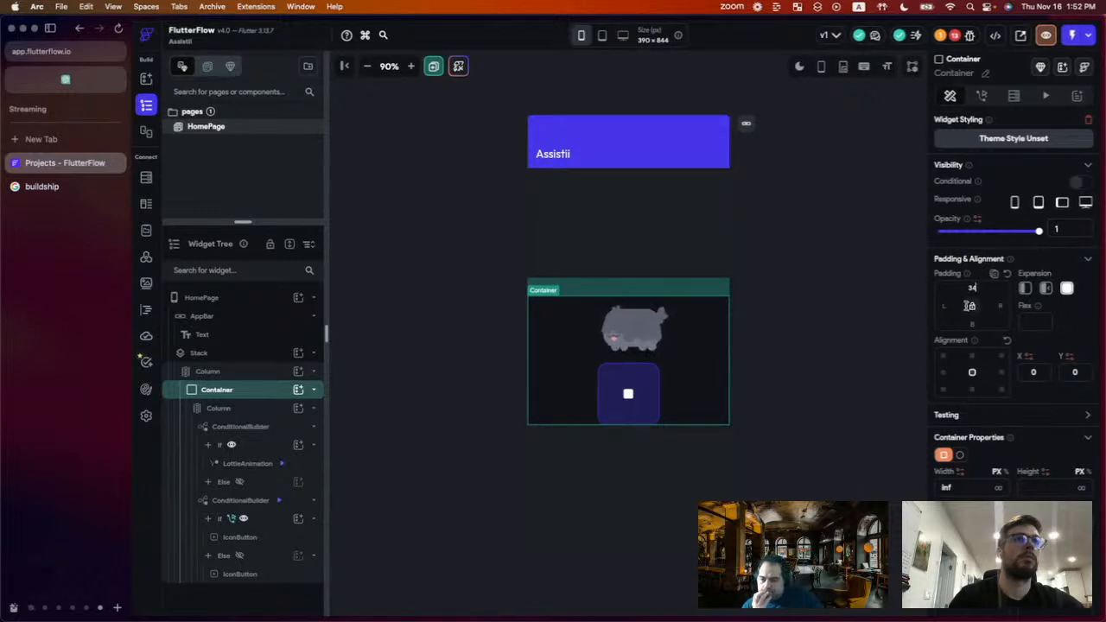
pyautogui.click(972, 305)
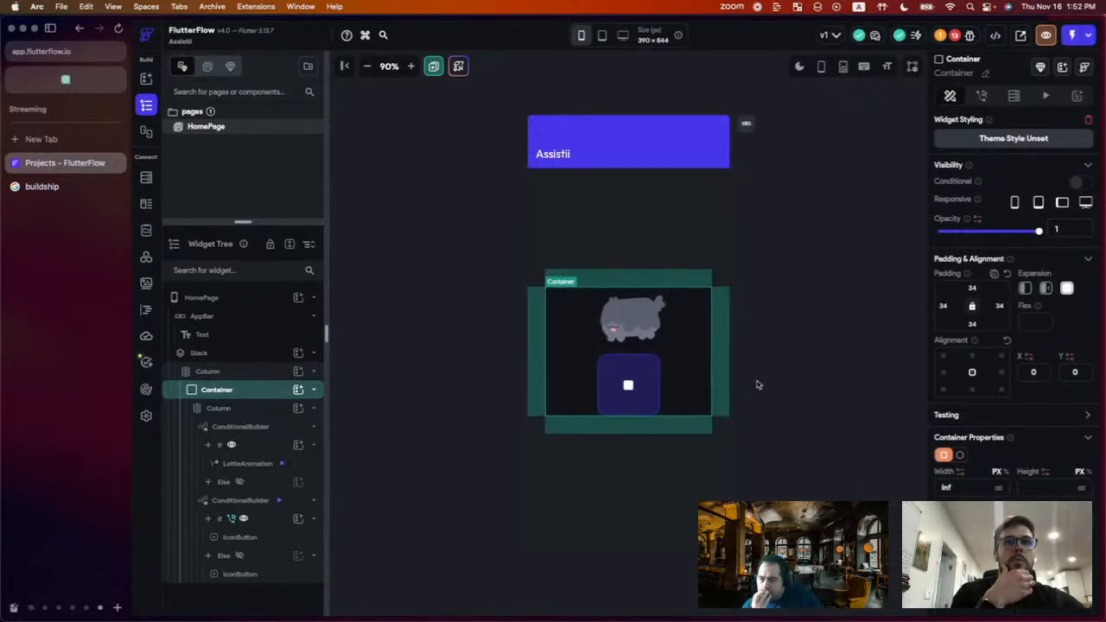
pyautogui.click(801, 393)
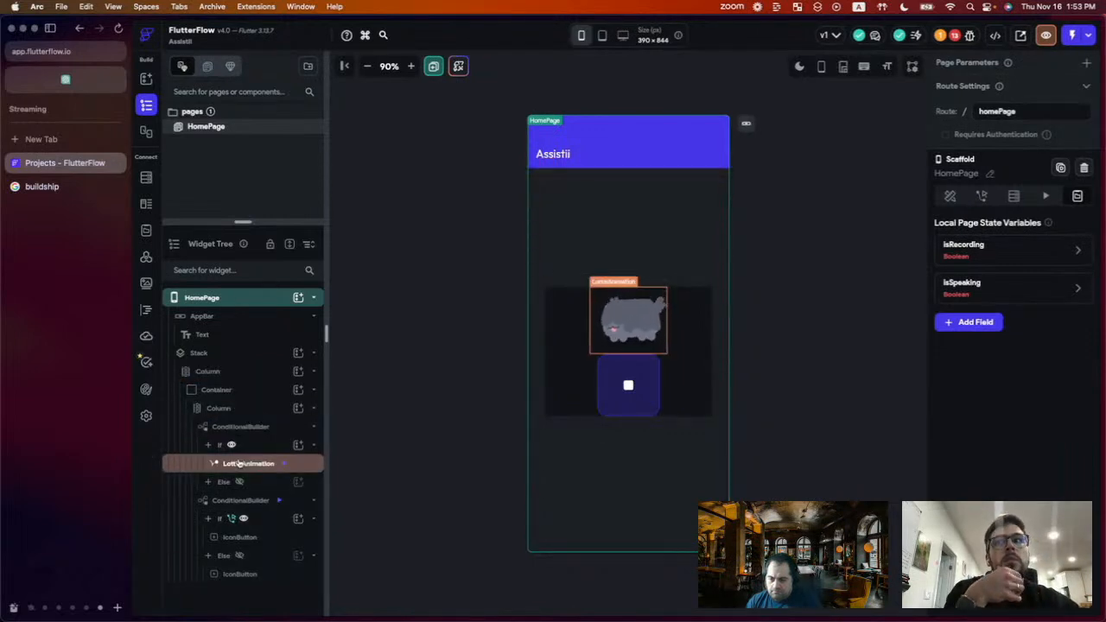
# - Move the LottieAnimation out of its ConditionalBuilder into the inner Column, directly above the recording ConditionalBuilder, and show its properties
pyautogui.moveTo(239, 463); pyautogui.dragTo(230, 414)
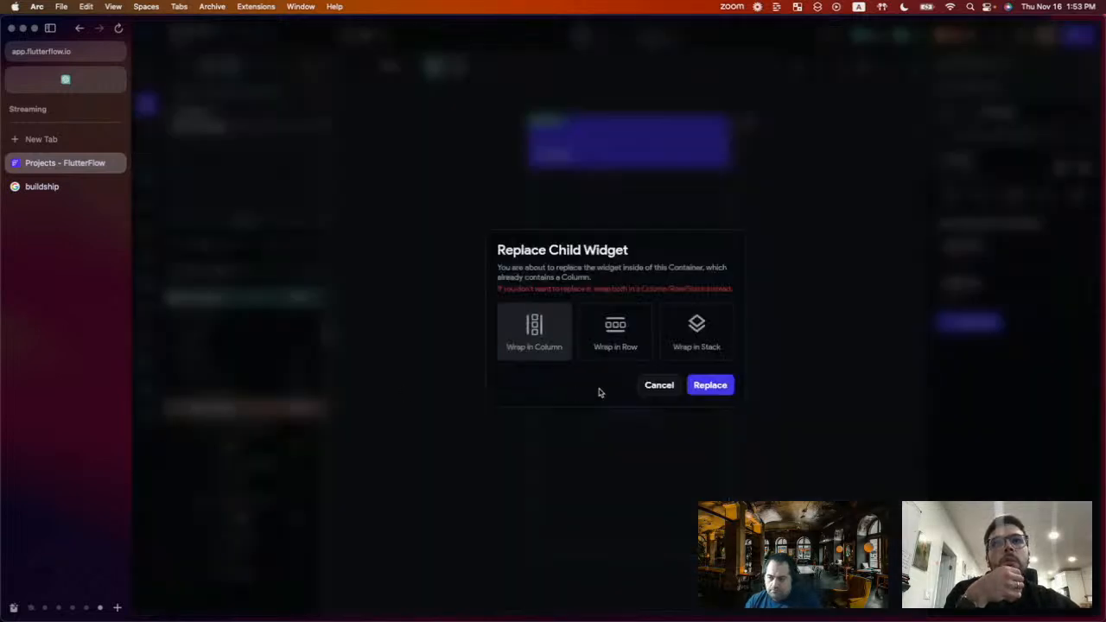
pyautogui.click(659, 385)
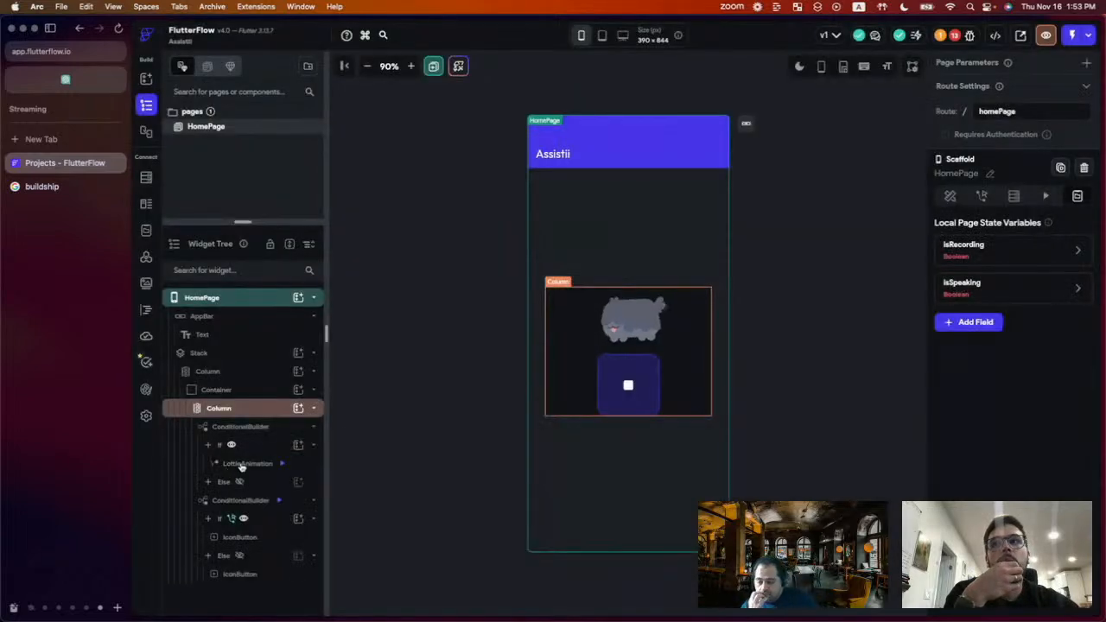
pyautogui.moveTo(232, 466)
pyautogui.mouseDown()
pyautogui.moveTo(219, 425)
pyautogui.moveTo(235, 435)
pyautogui.moveTo(241, 484)
pyautogui.mouseUp()
pyautogui.click(242, 484)
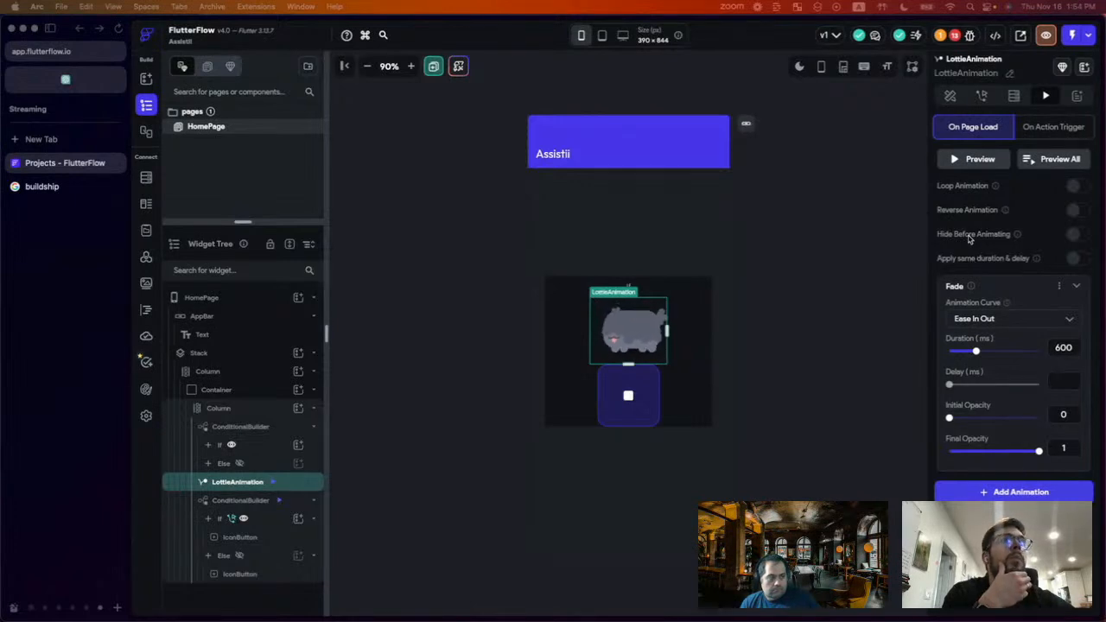
pyautogui.click(950, 96)
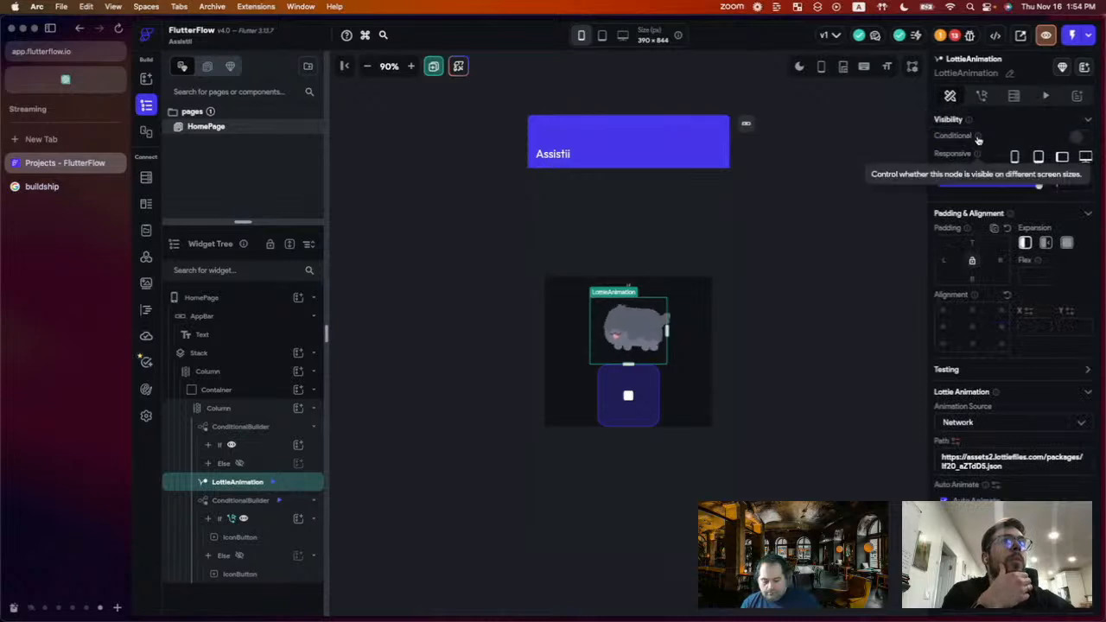
# - Make the LottieAnimation conditionally visible based on the page state isSpeaking, and delete the empty ConditionalBuilder above it
pyautogui.moveTo(977, 136)
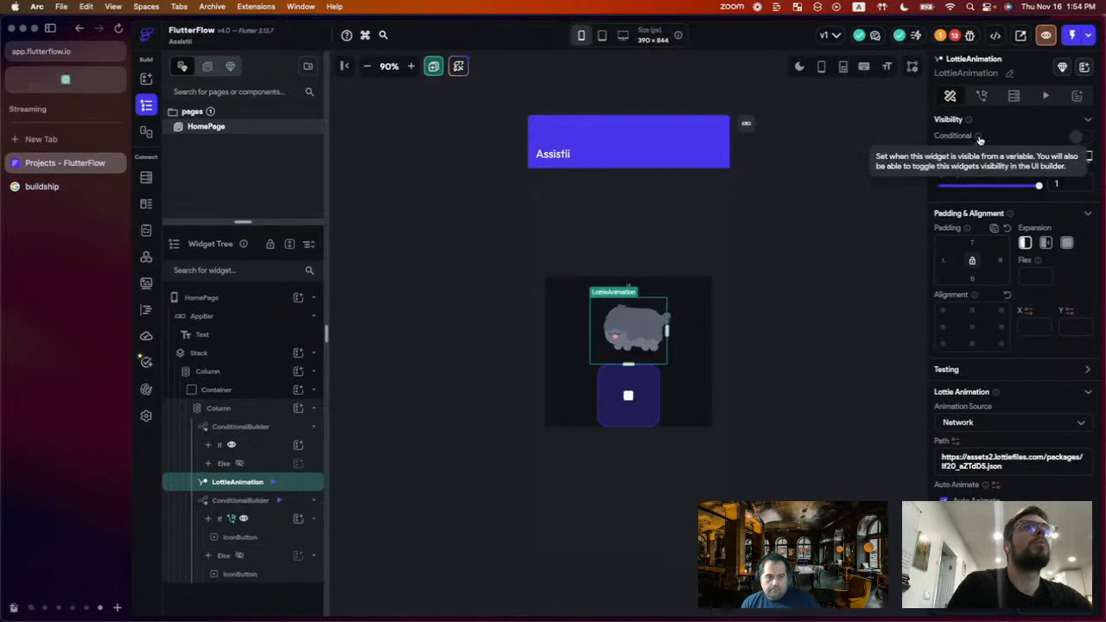
pyautogui.click(1082, 138)
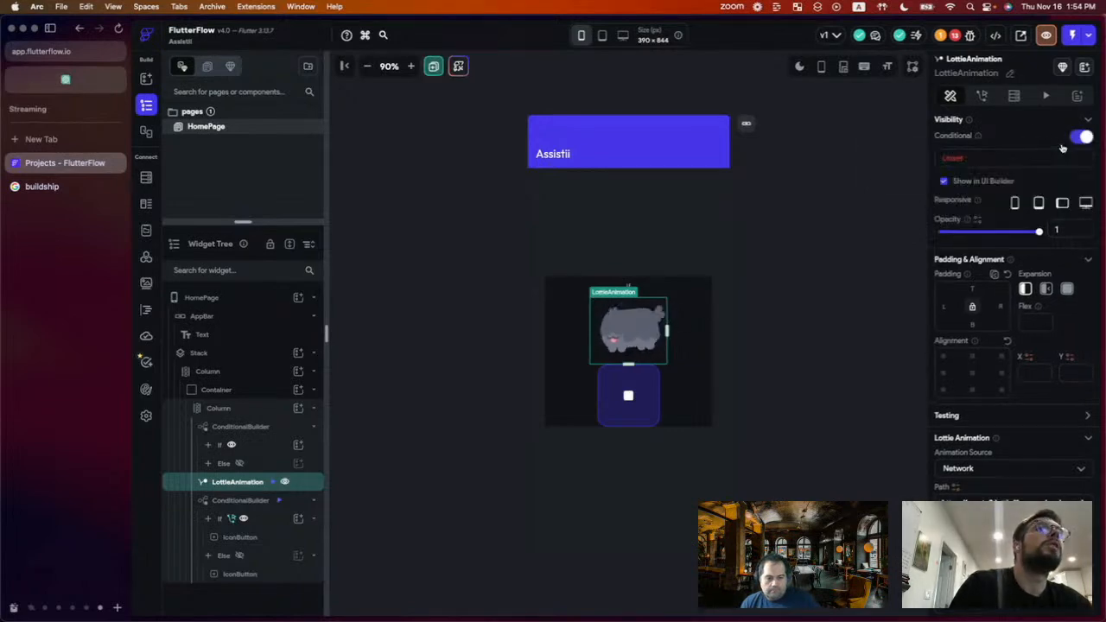
pyautogui.click(998, 164)
pyautogui.click(813, 346)
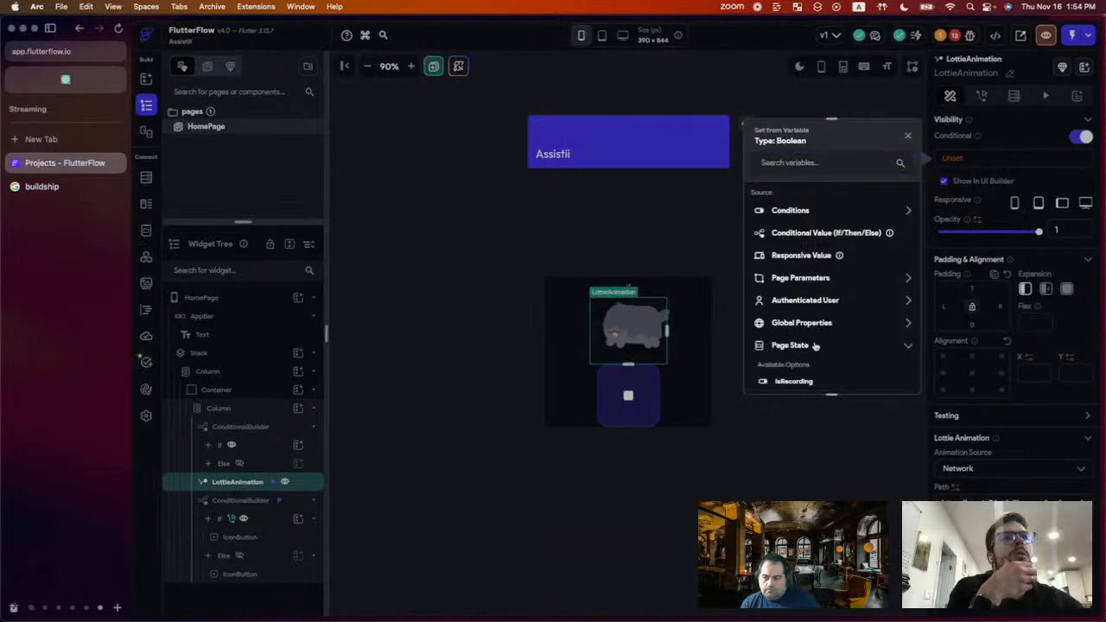
pyautogui.scroll(-2, 814, 345)
pyautogui.click(801, 358)
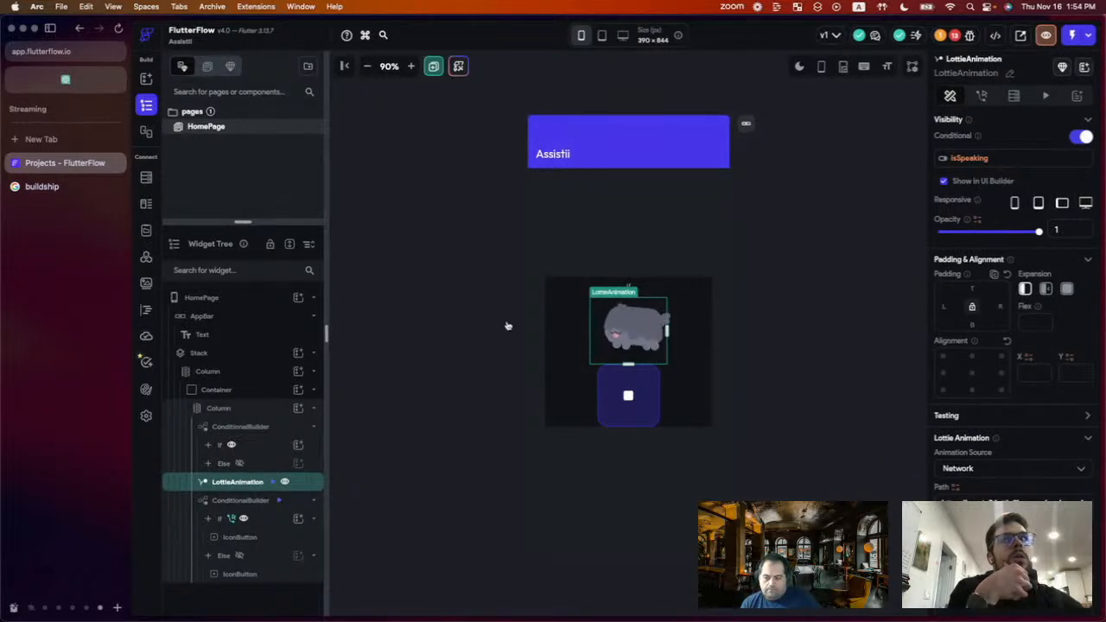
pyautogui.click(257, 428)
pyautogui.press('BackSpace')
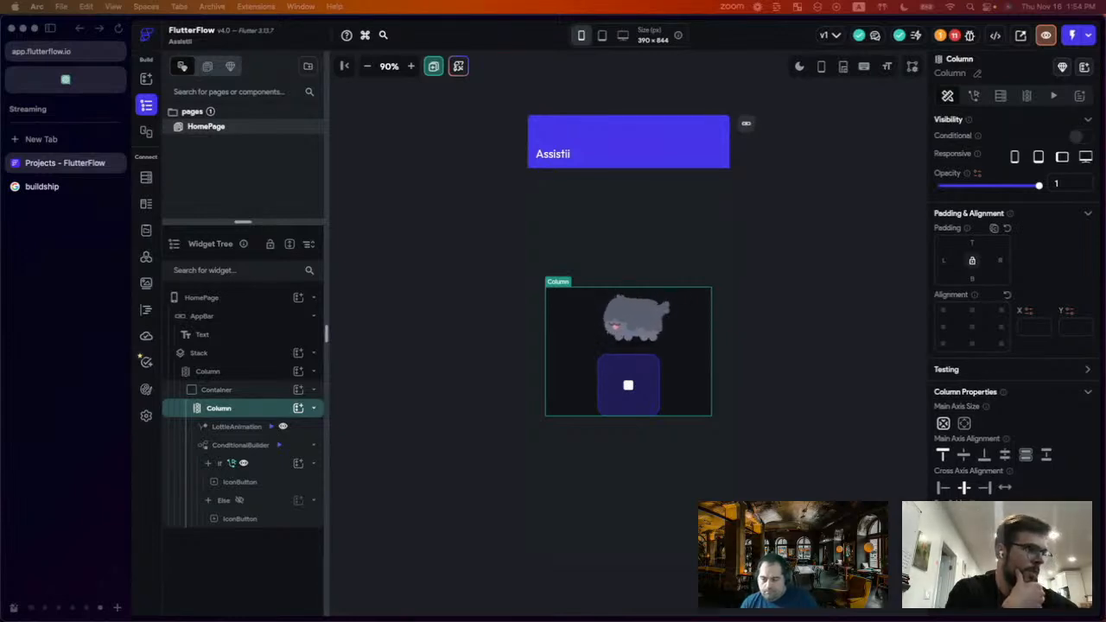
# - Turn on conditional visibility for the recording buttons' ConditionalBuilder and base it on the page state isSpeaking
pyautogui.click(227, 445)
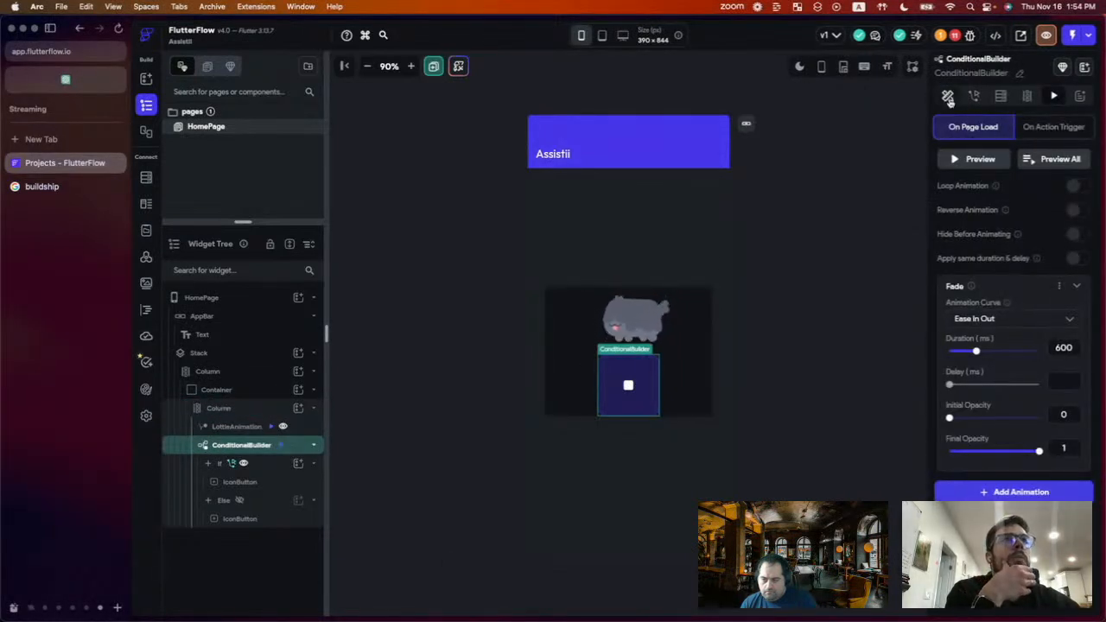
pyautogui.click(948, 96)
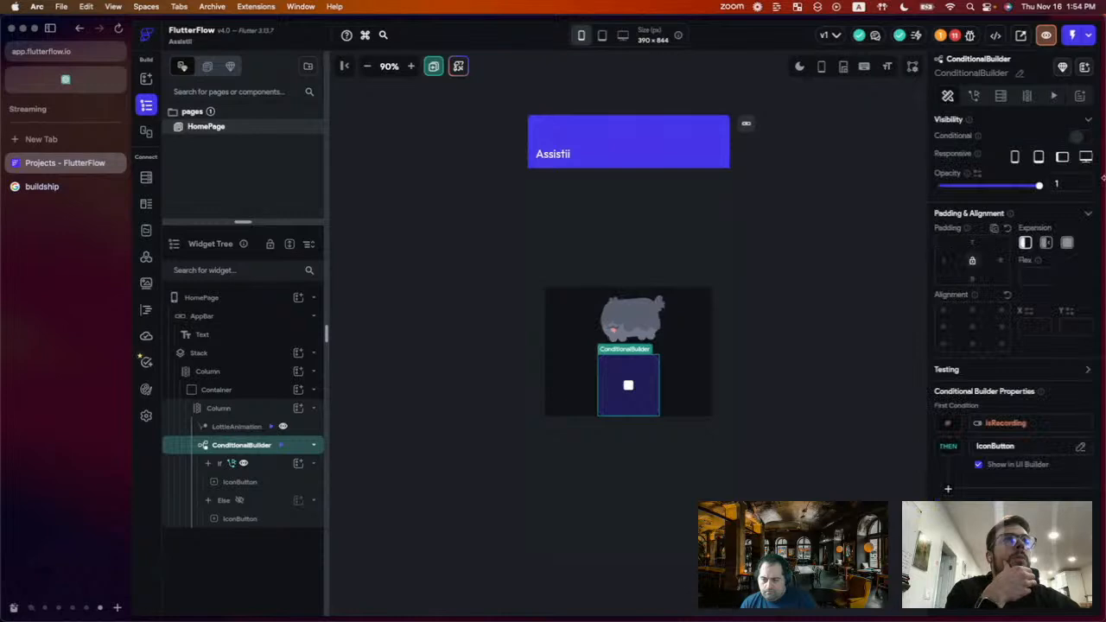
pyautogui.click(1084, 138)
pyautogui.click(953, 158)
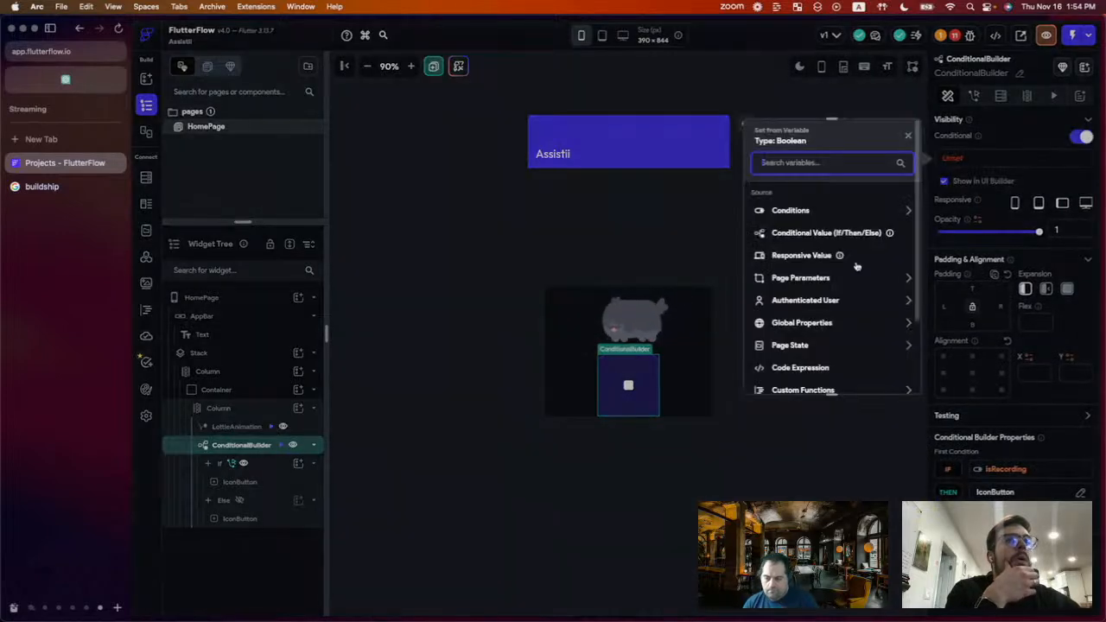
pyautogui.click(812, 345)
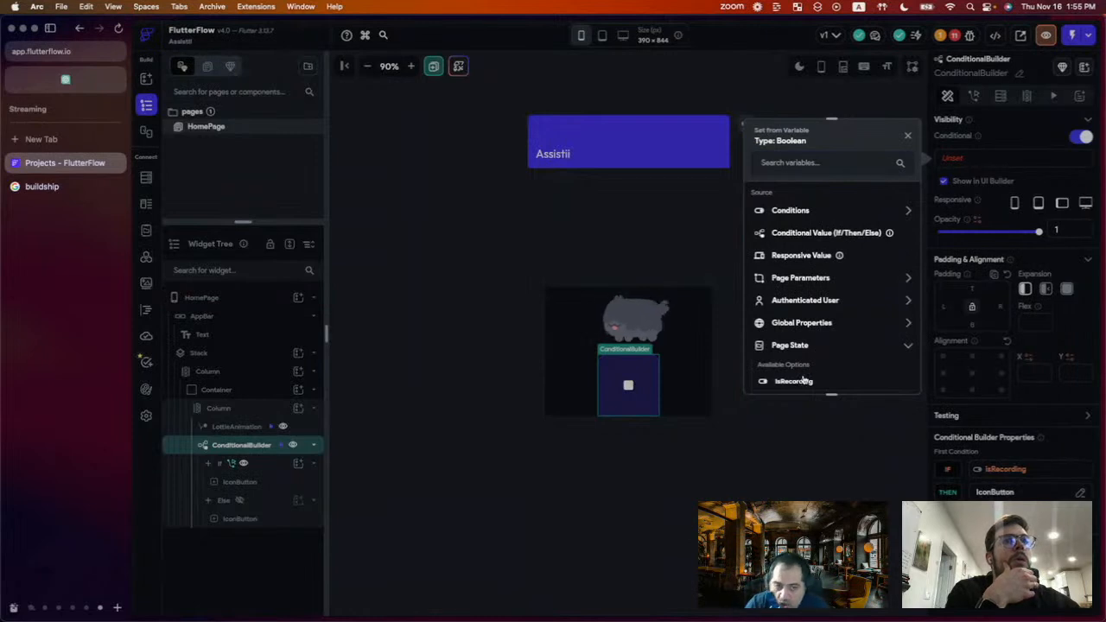
pyautogui.scroll(-2, 804, 380)
pyautogui.click(790, 357)
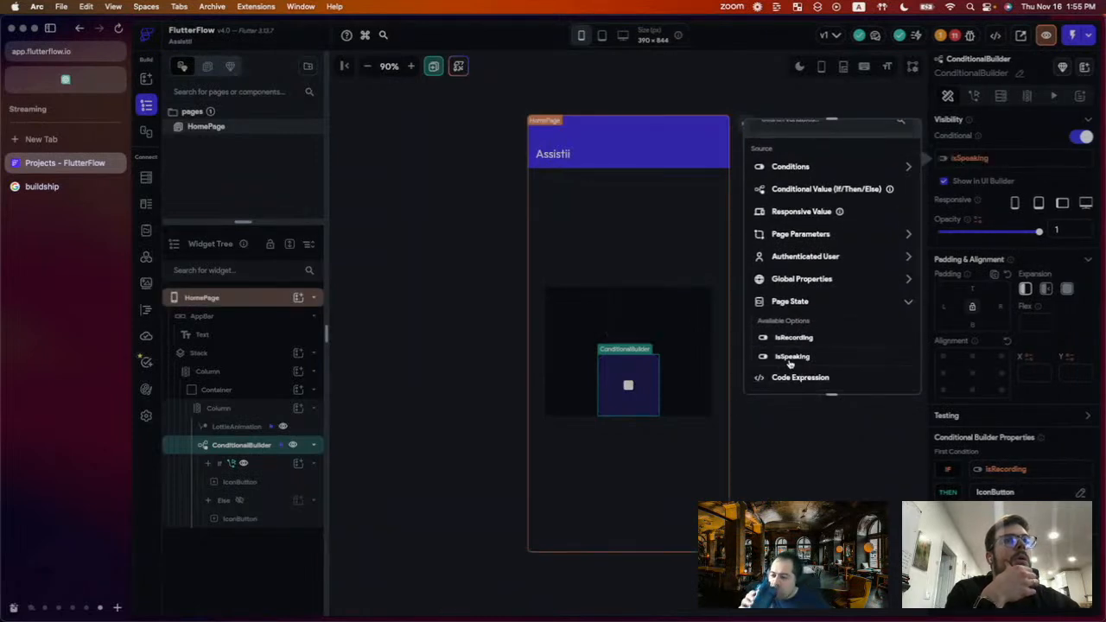
# - Switch the ConditionalBuilder's display in the UI builder off and back on to check the layout
pyautogui.click(944, 182)
pyautogui.click(944, 182)
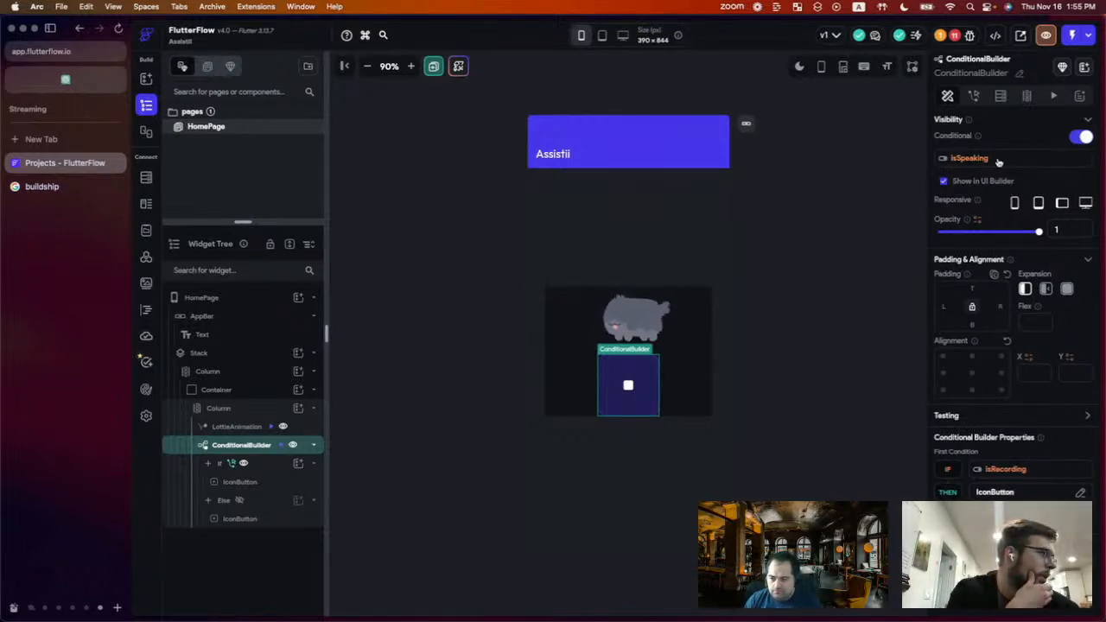
pyautogui.click(944, 182)
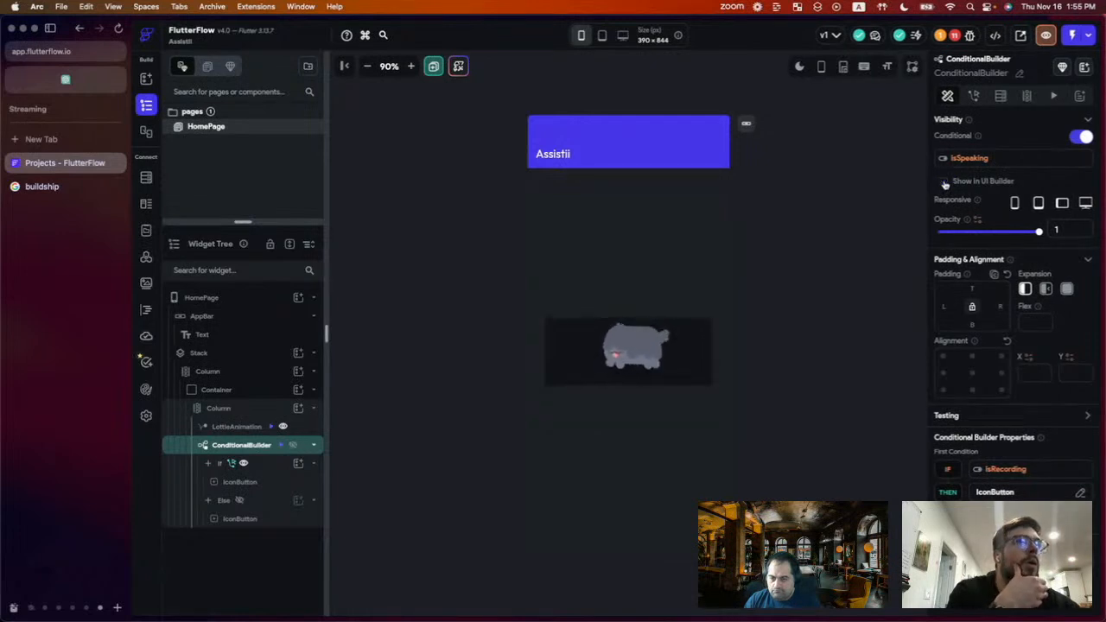
pyautogui.click(944, 182)
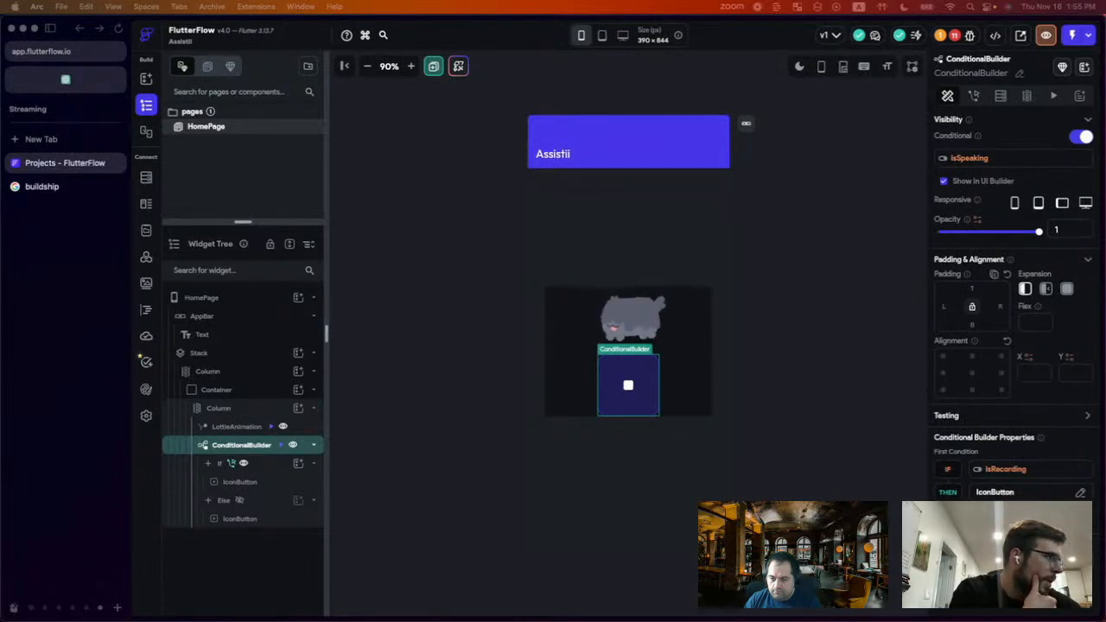
# - Apply the opposite statement to the ConditionalBuilder's isSpeaking visibility condition
pyautogui.click(970, 161)
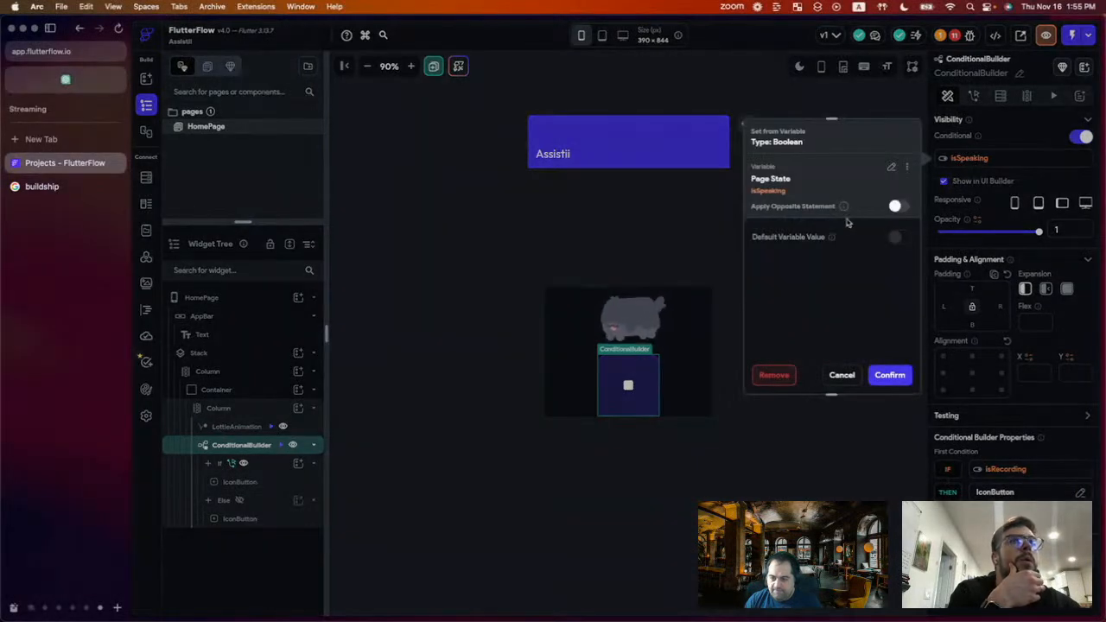
pyautogui.click(898, 206)
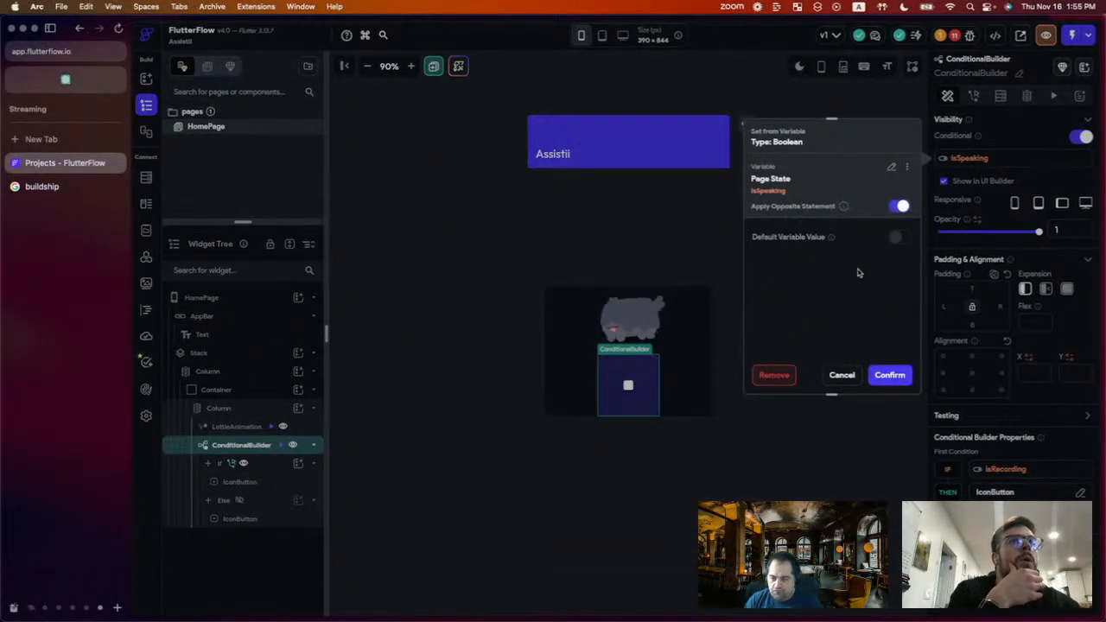
pyautogui.click(885, 374)
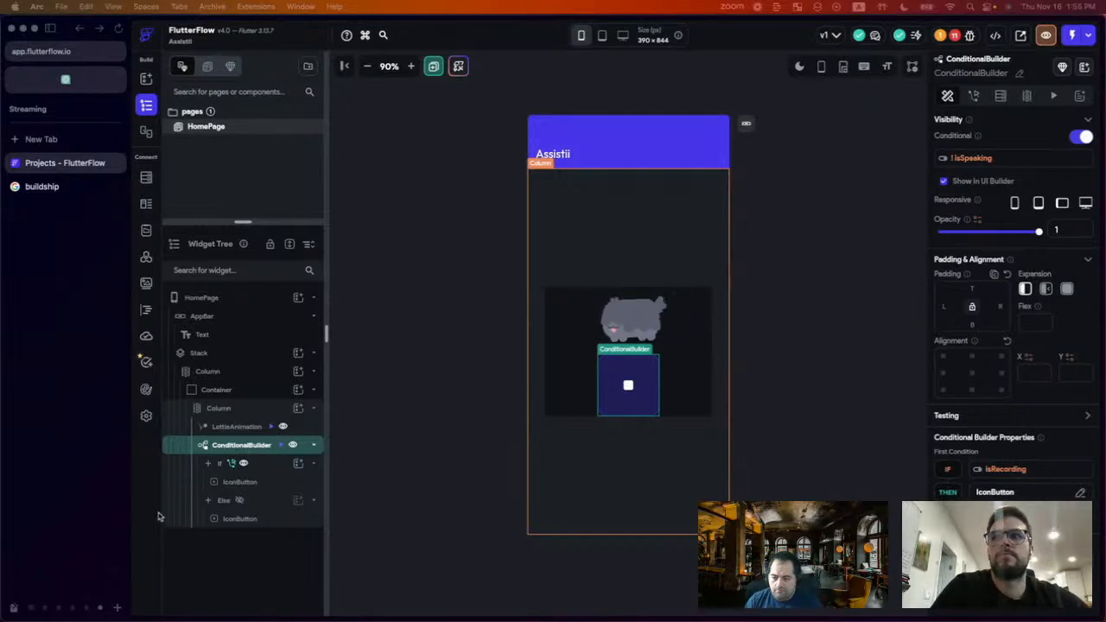
# - Add an On Tap action of type Update Page State to the IconButton in the Else branch
pyautogui.click(244, 521)
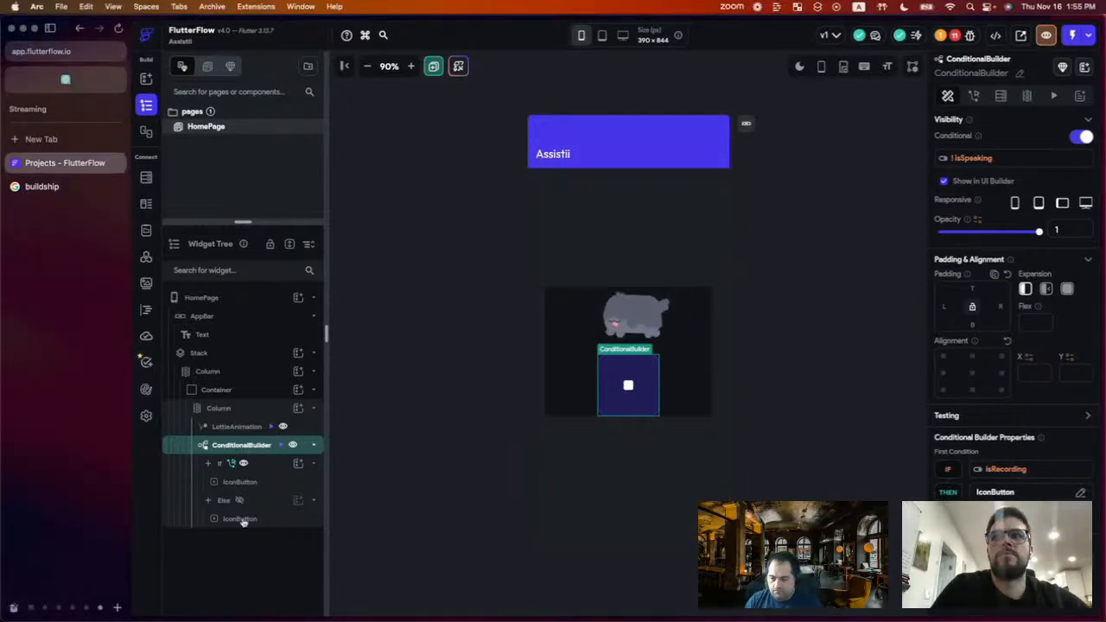
pyautogui.click(243, 520)
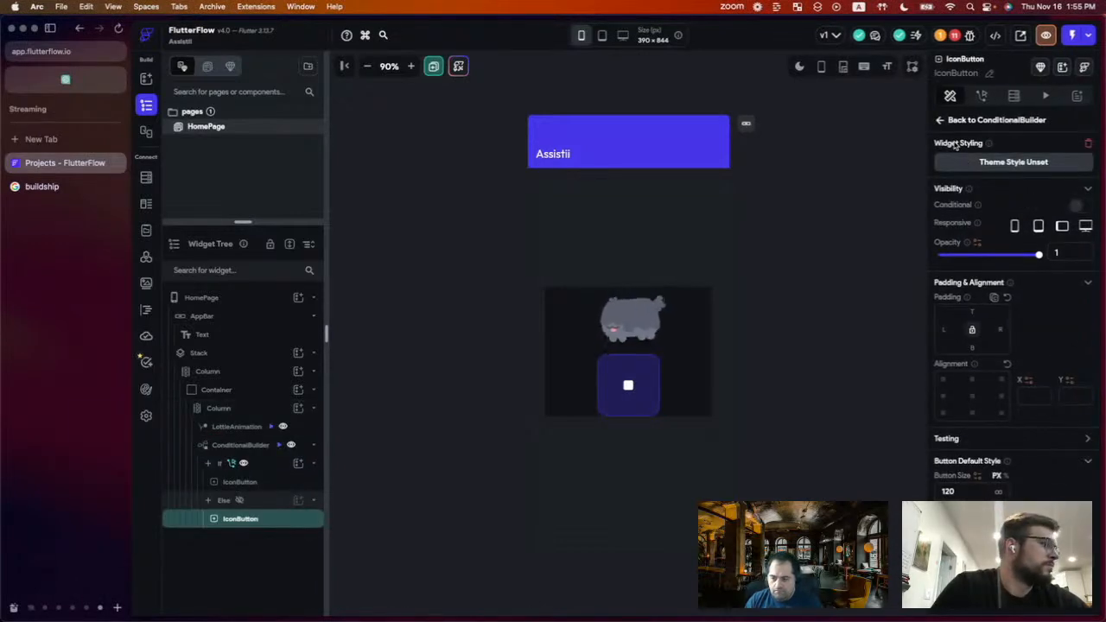
pyautogui.click(981, 96)
pyautogui.click(994, 221)
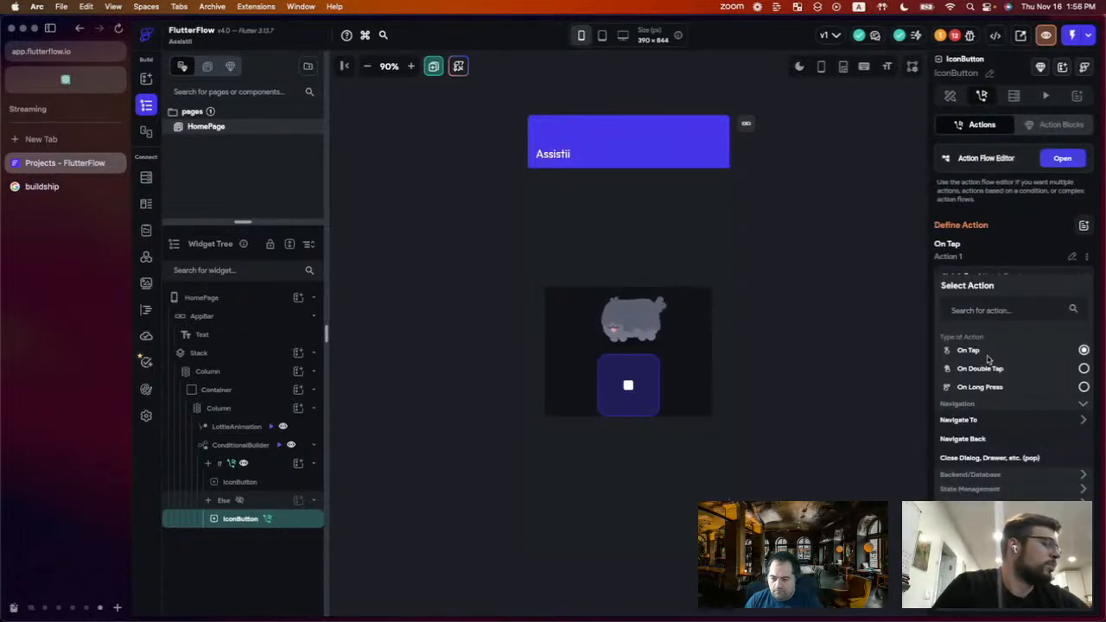
pyautogui.scroll(-1, 1024, 354)
pyautogui.scroll(-2, 1024, 354)
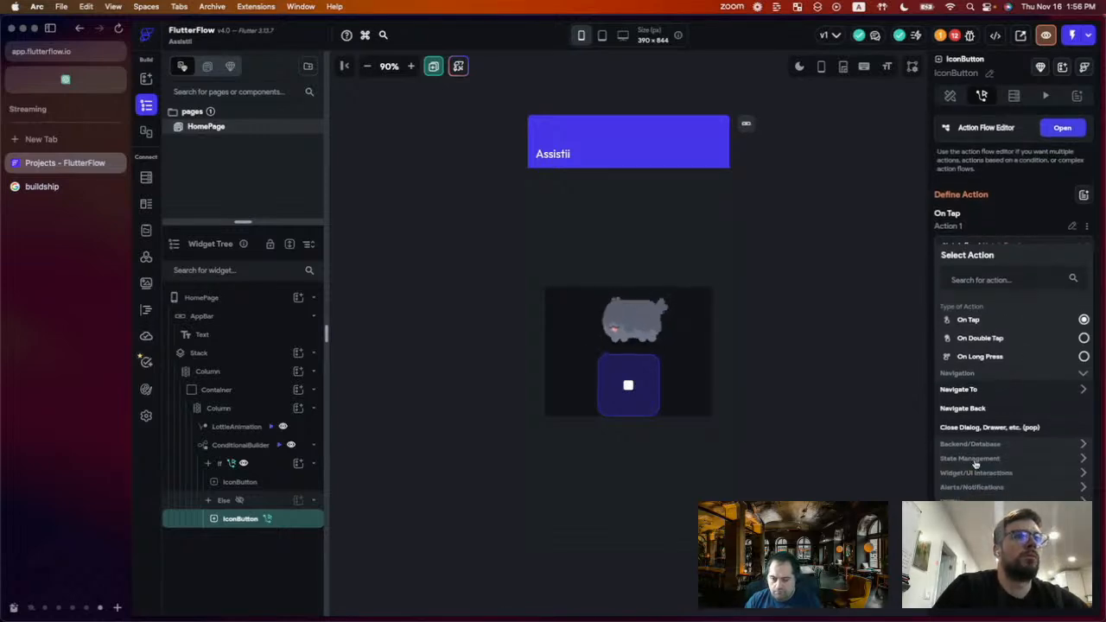
pyautogui.scroll(-1, 1010, 317)
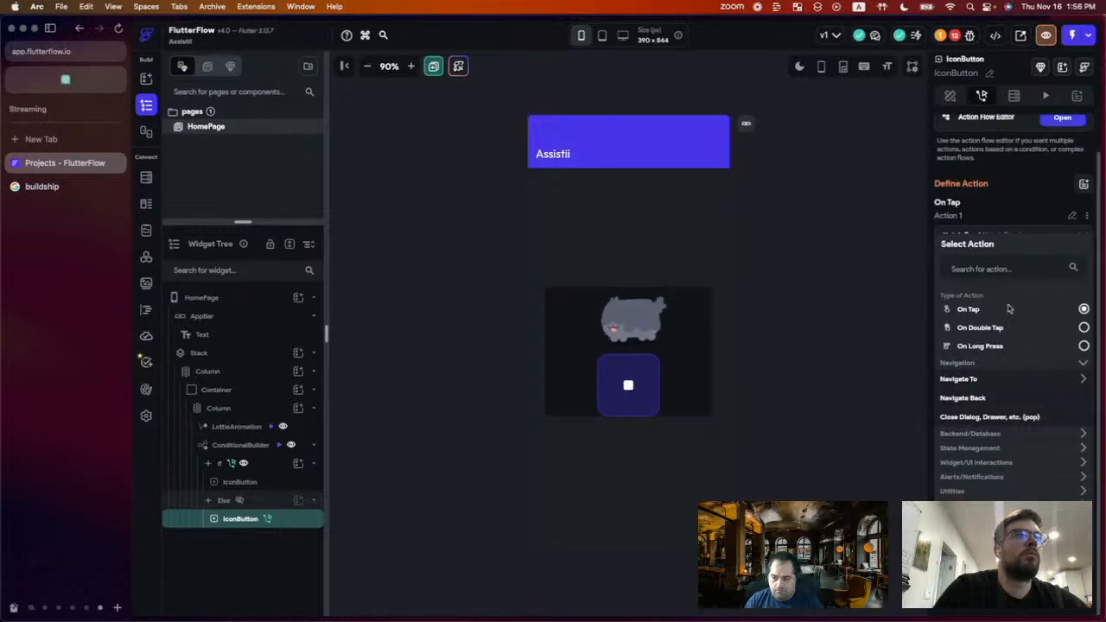
pyautogui.click(990, 275)
pyautogui.write('update')
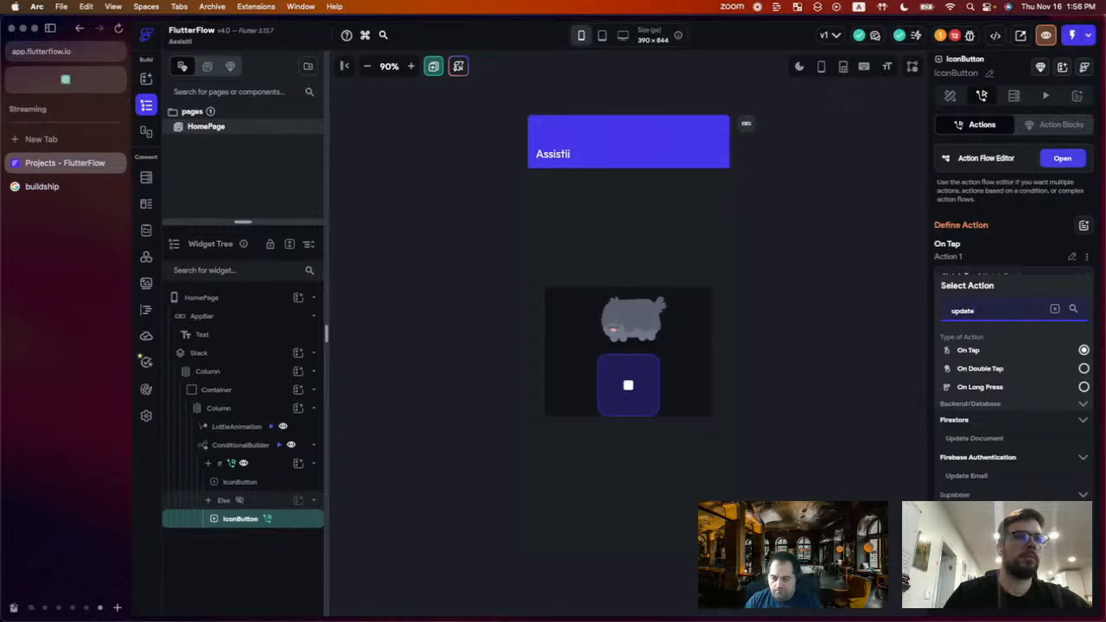
pyautogui.click(965, 562)
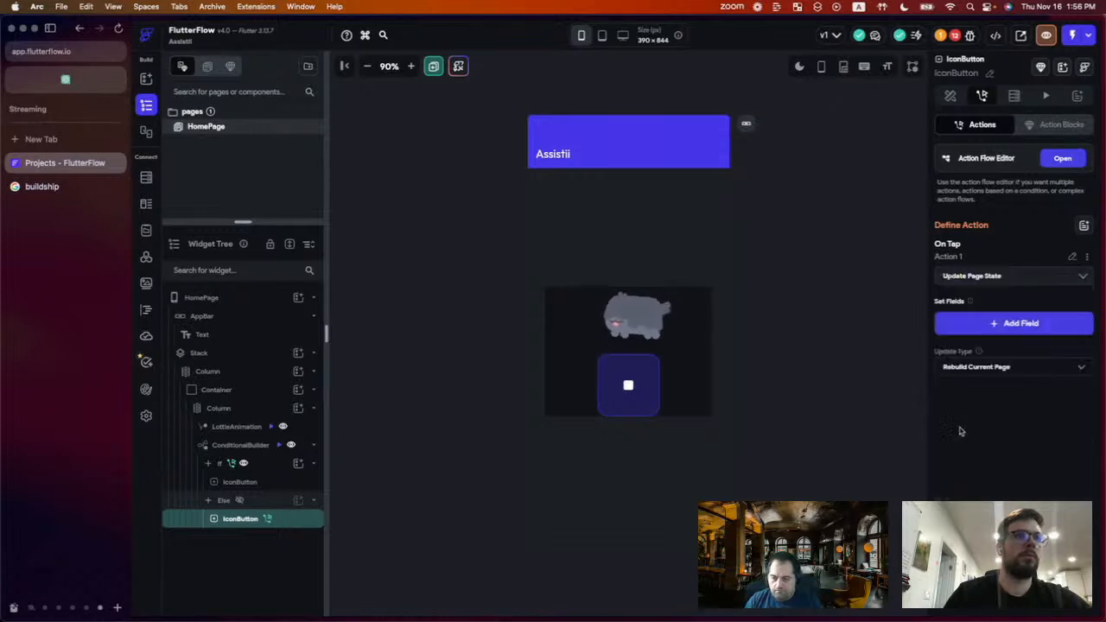
# - Add the isRecording field to the Else button's action with update type Set Value and value True
pyautogui.click(985, 326)
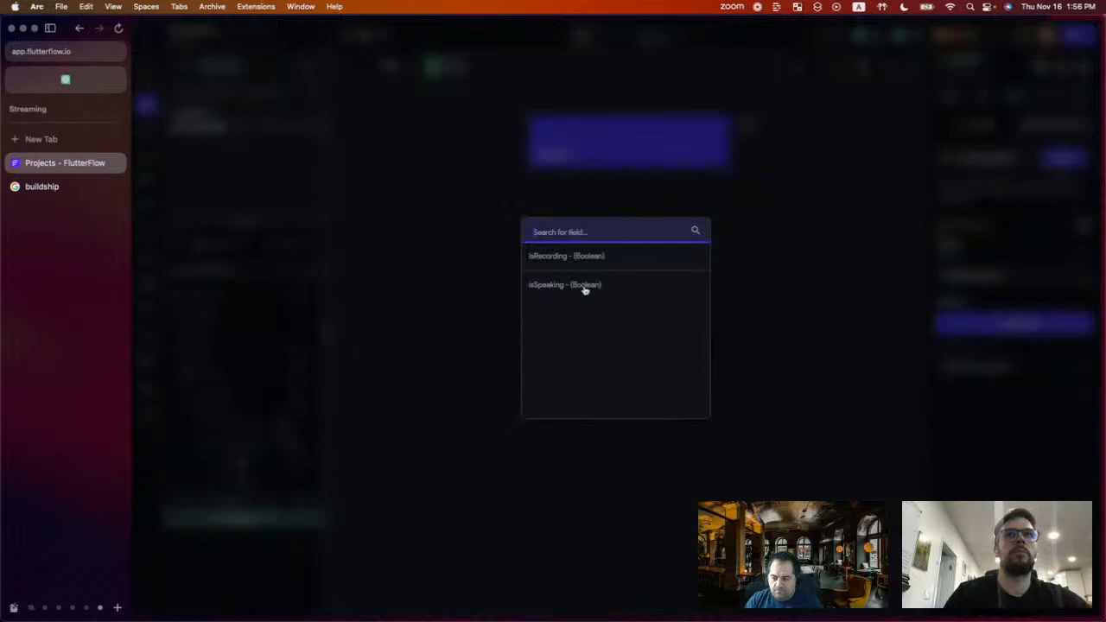
pyautogui.click(578, 257)
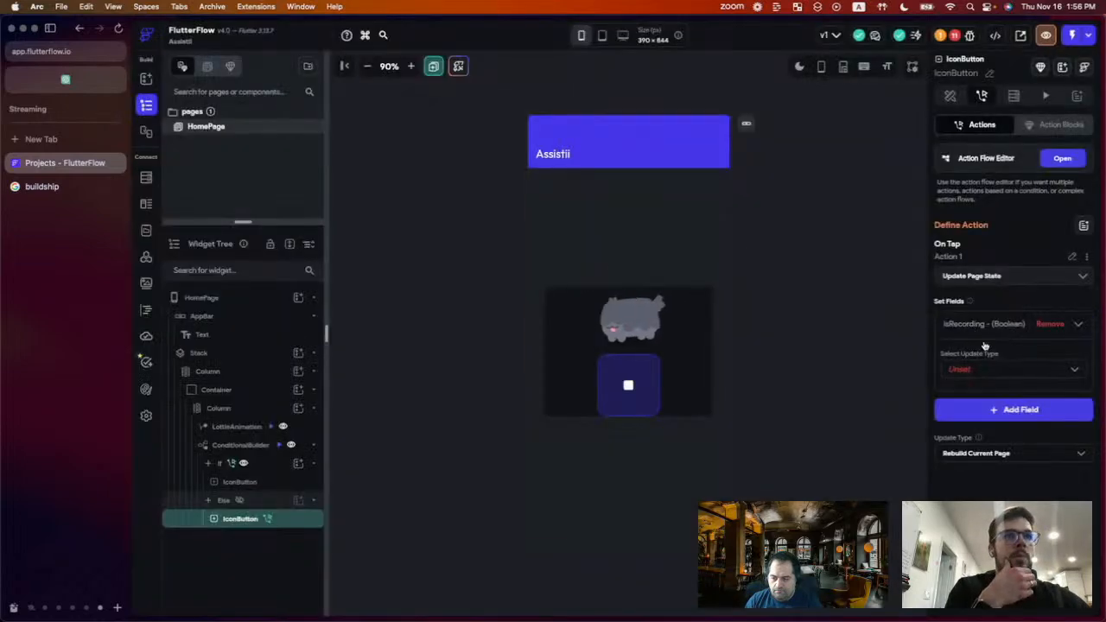
pyautogui.click(999, 372)
pyautogui.click(992, 380)
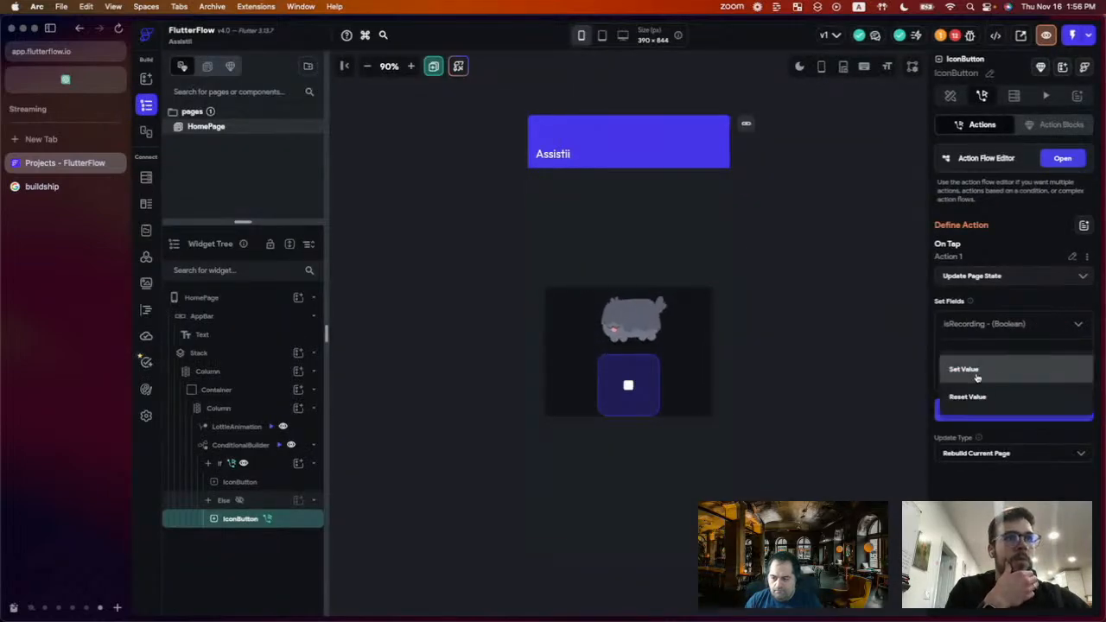
pyautogui.click(979, 405)
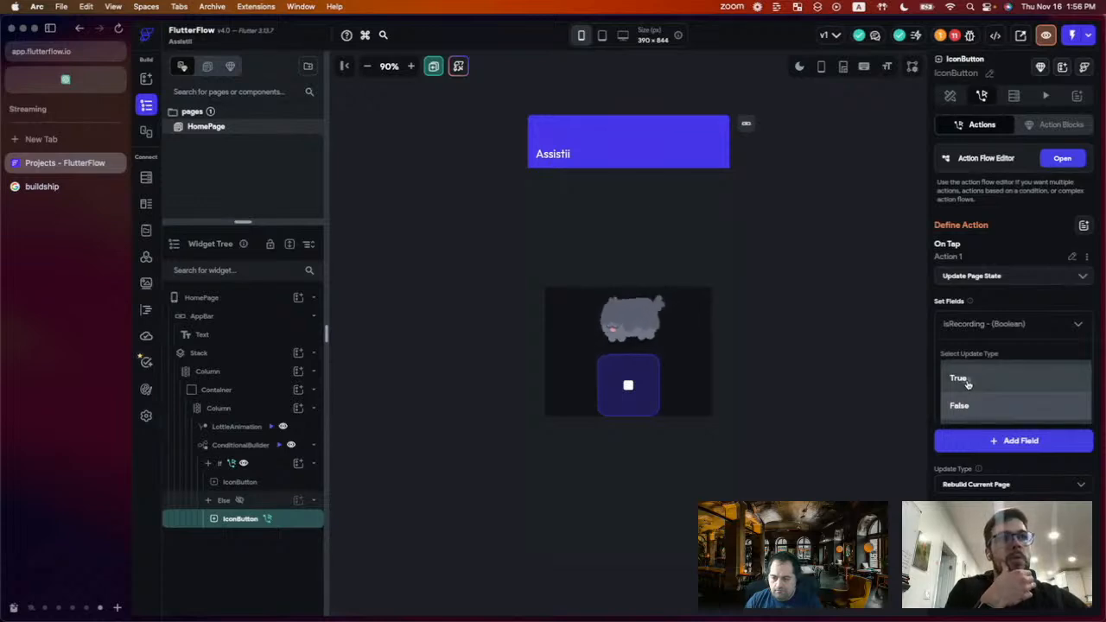
pyautogui.click(967, 382)
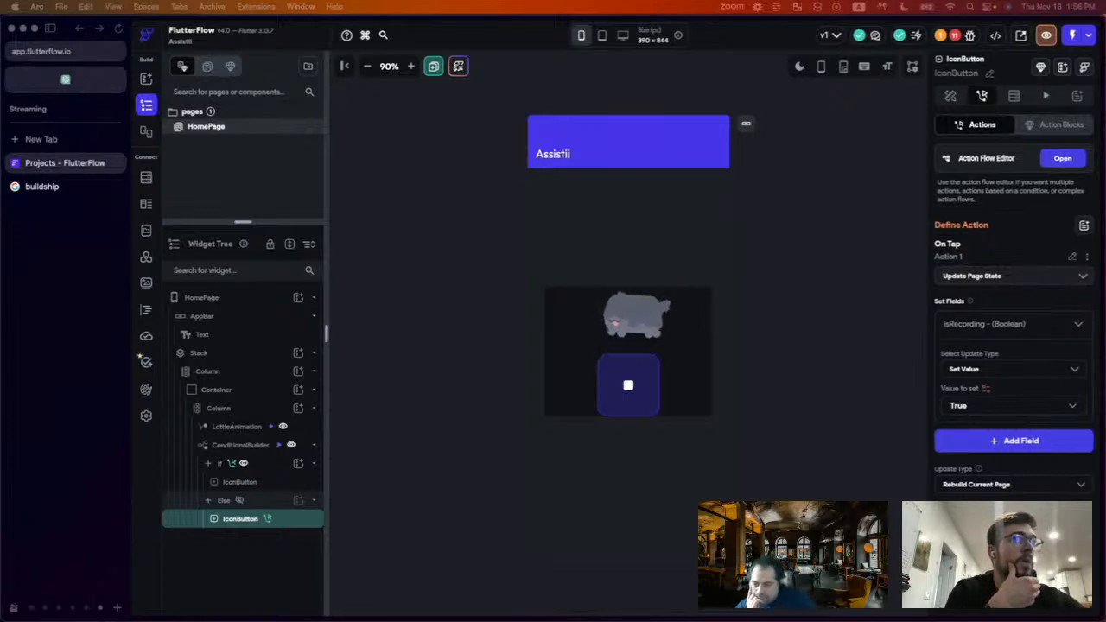
# - Copy the Update Page State action to the If branch's IconButton and set its isRecording value to False
pyautogui.click(1087, 260)
pyautogui.click(1088, 259)
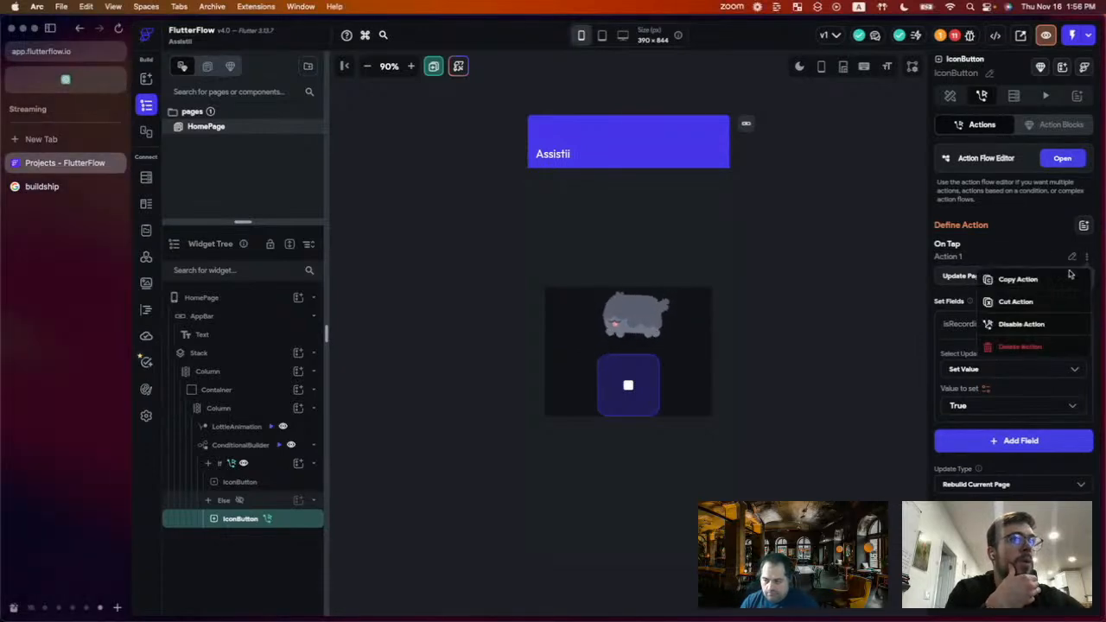
pyautogui.click(1039, 288)
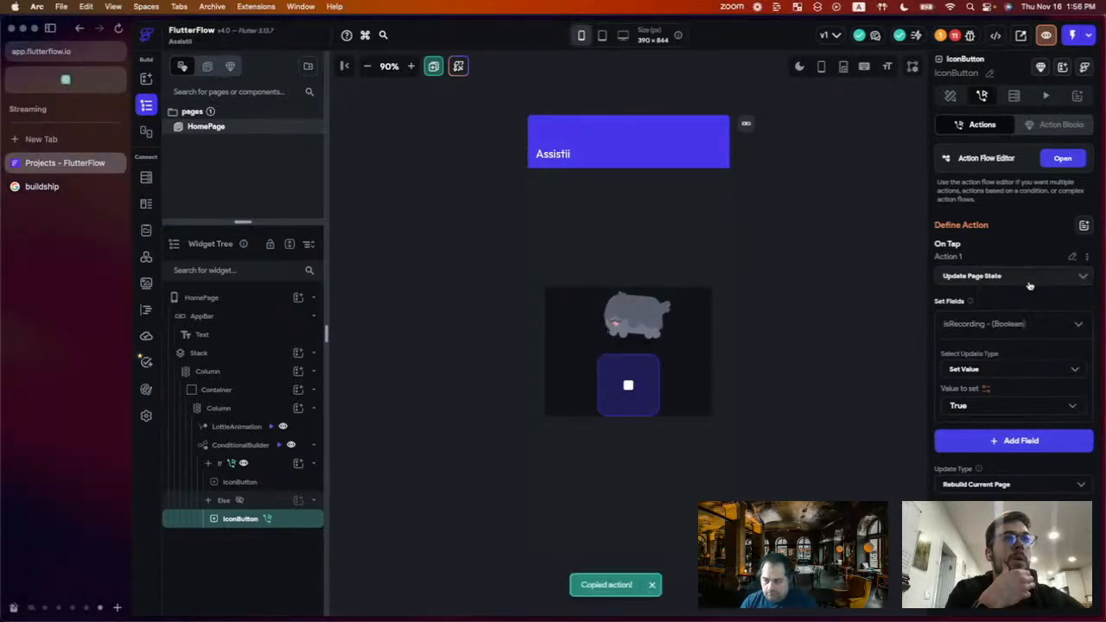
pyautogui.click(256, 486)
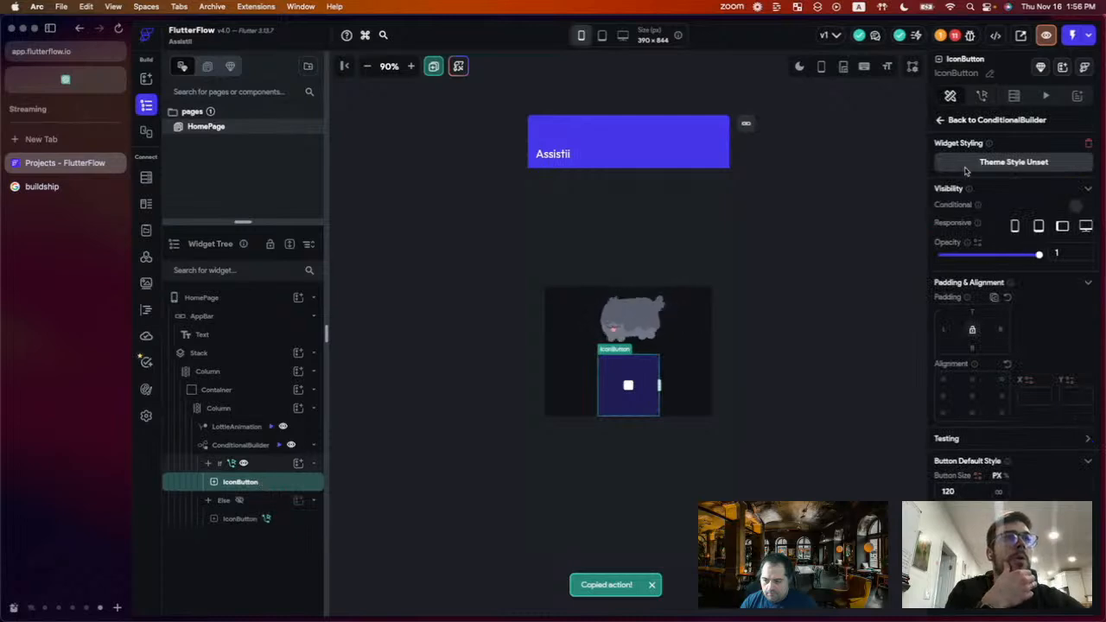
pyautogui.click(981, 95)
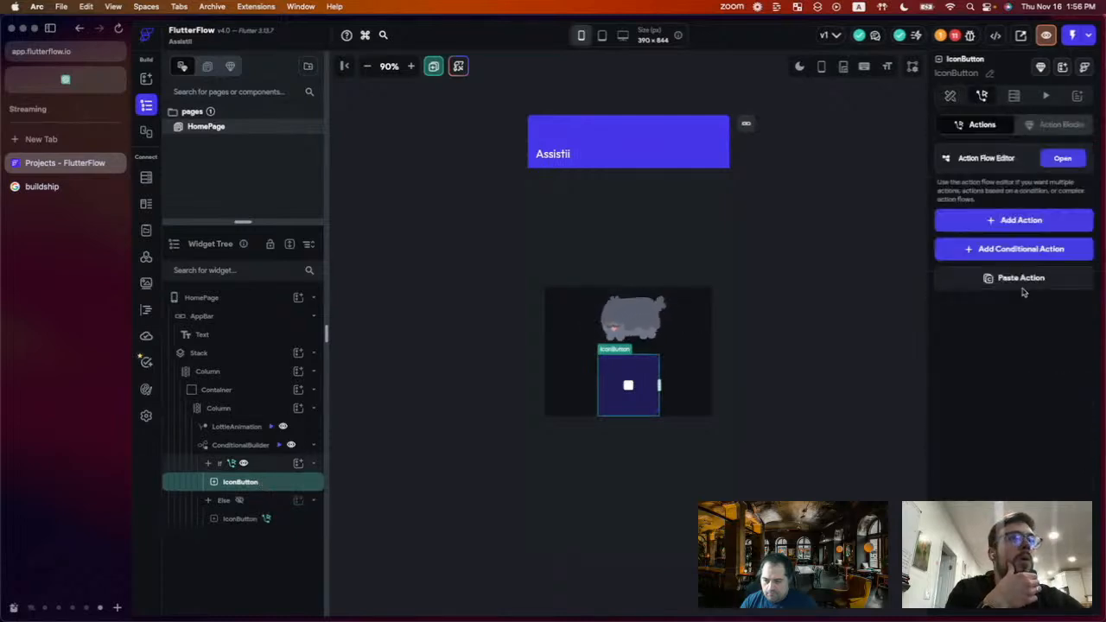
pyautogui.click(1022, 280)
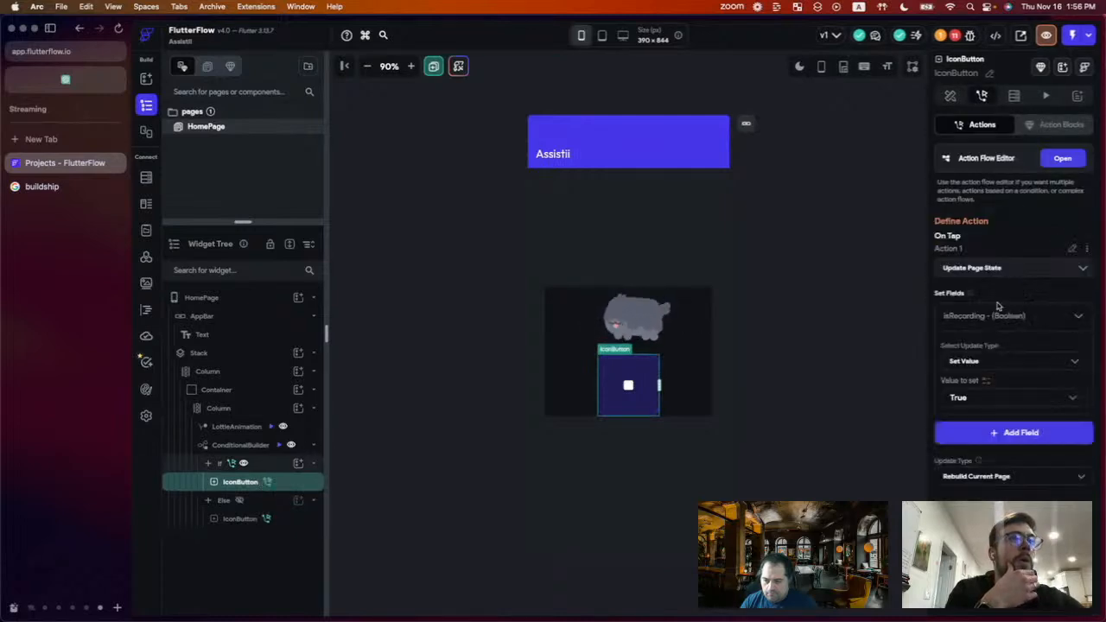
pyautogui.click(983, 399)
pyautogui.click(966, 426)
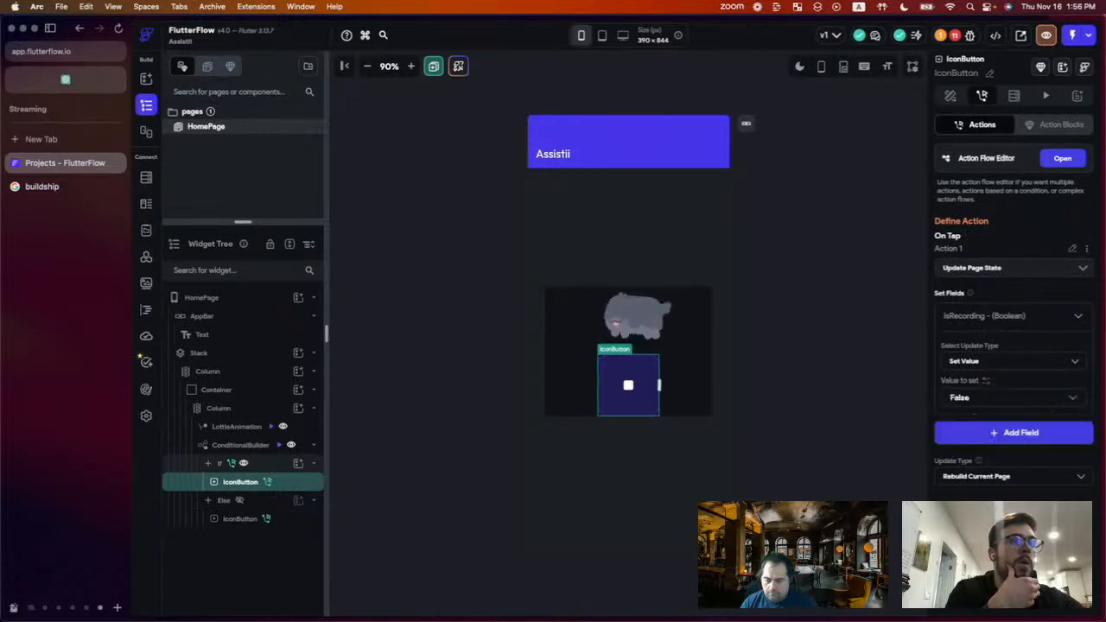
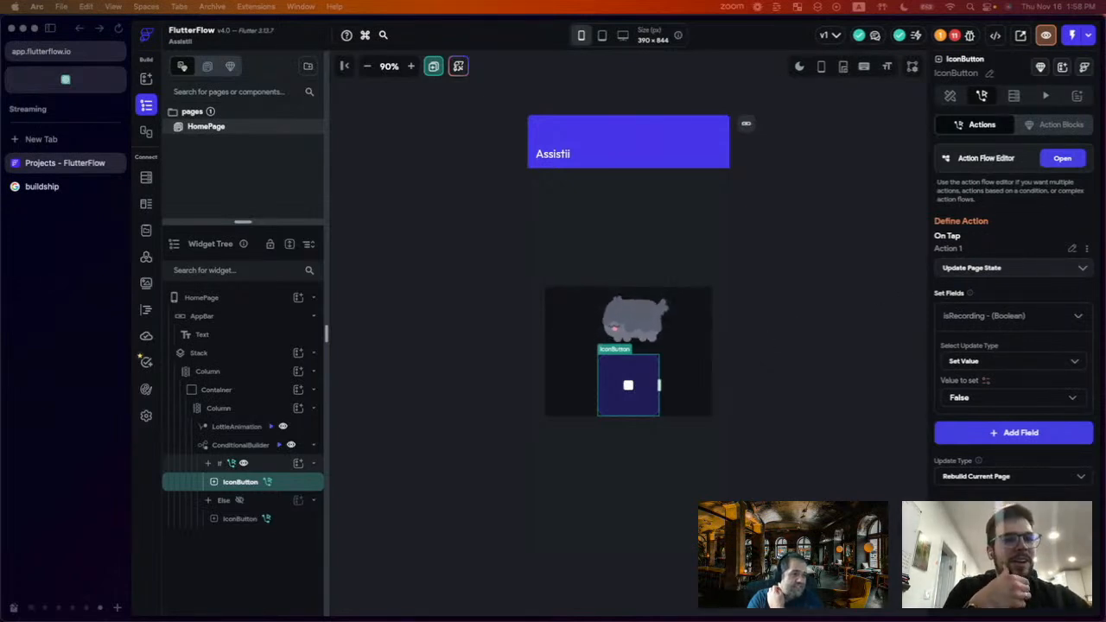
# - Switch to the AI-Bot project and review the code of its fetchSpeechAndPlay custom action
pyautogui.click(705, 21)
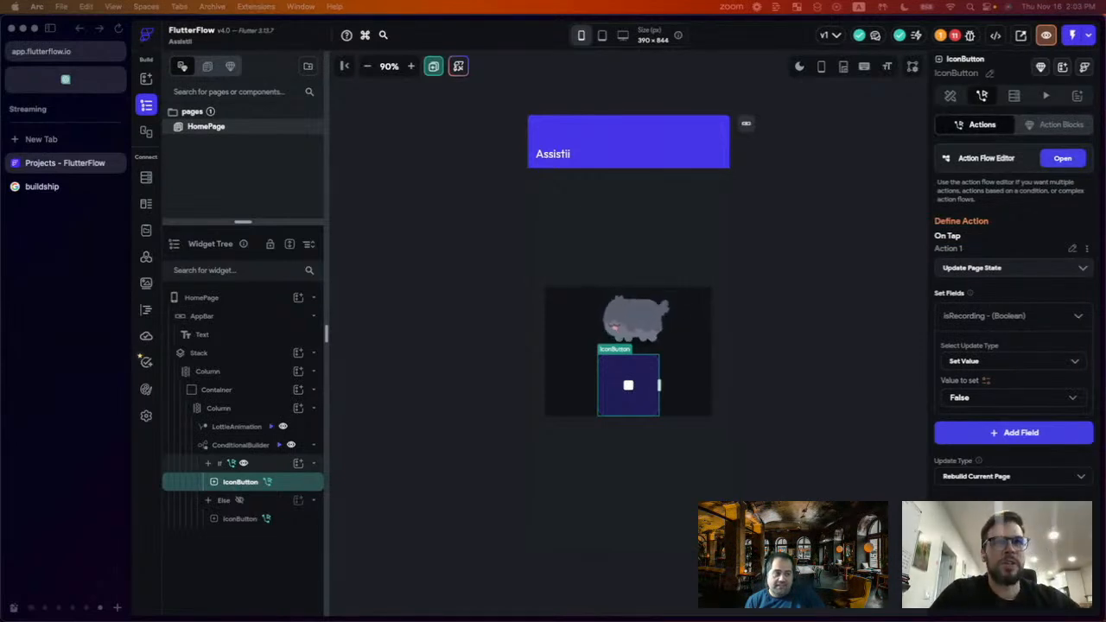
pyautogui.moveTo(451, 0); pyautogui.dragTo(417, 5)
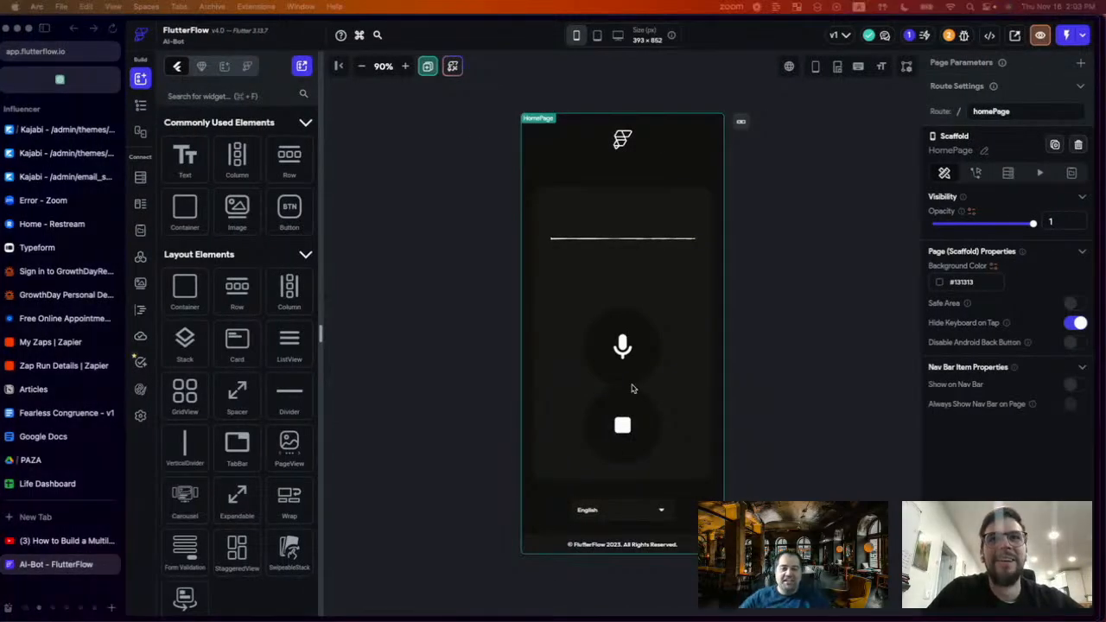
pyautogui.click(427, 308)
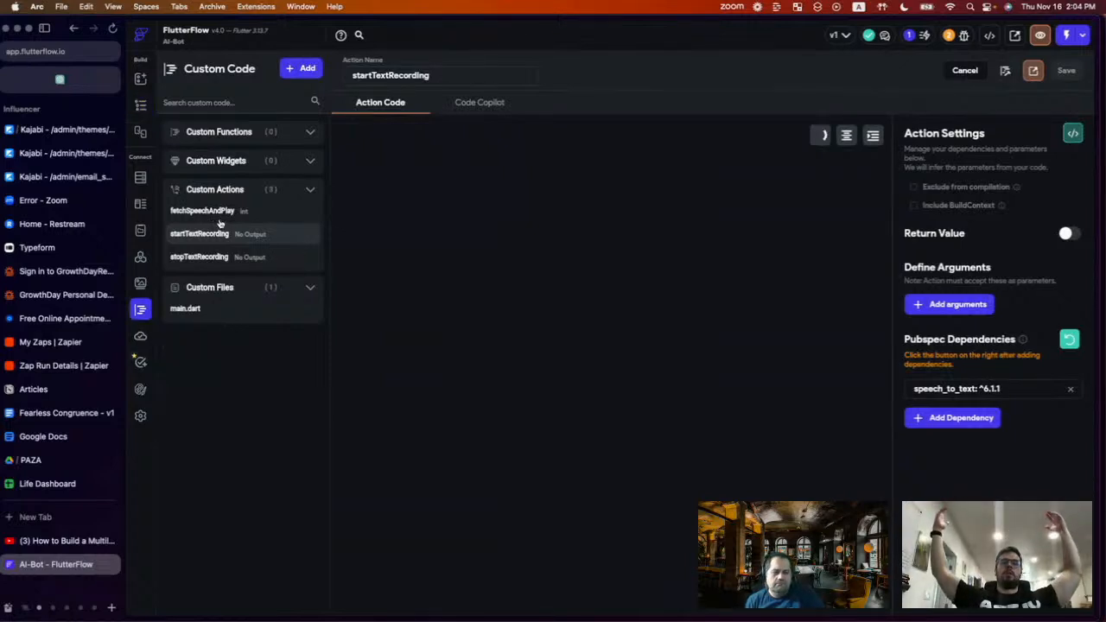
pyautogui.click(219, 222)
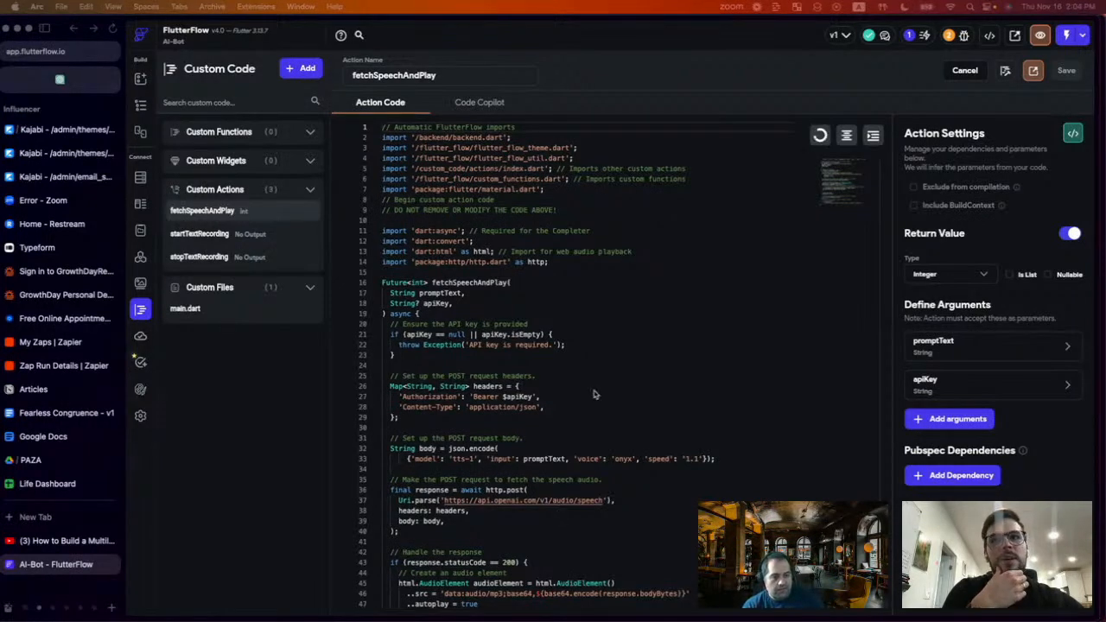
pyautogui.scroll(-3, 591, 404)
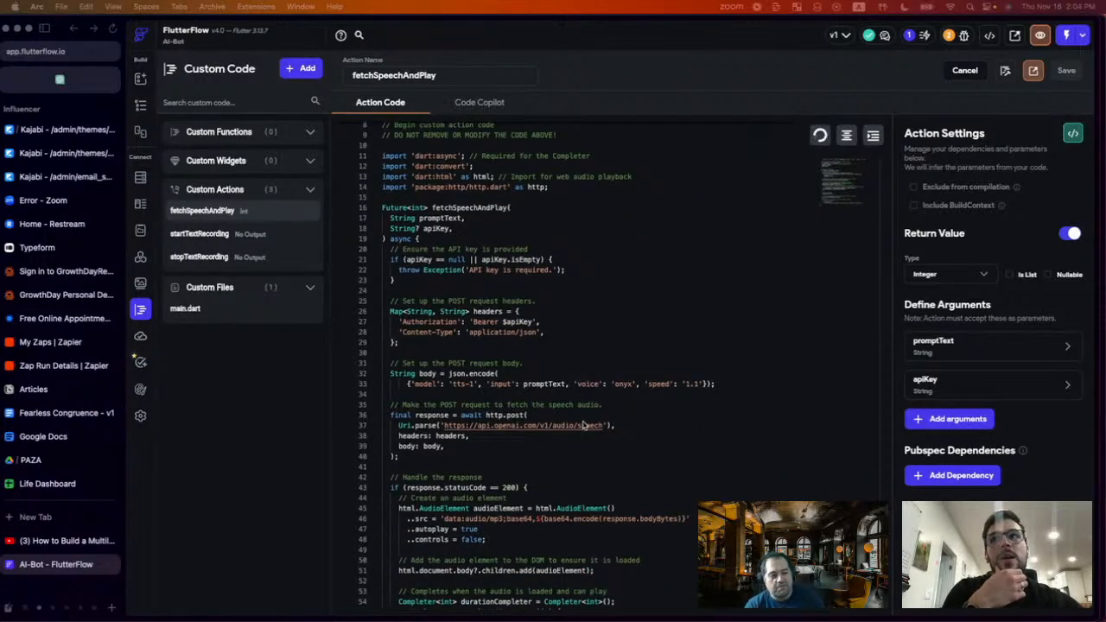
pyautogui.scroll(2, 551, 397)
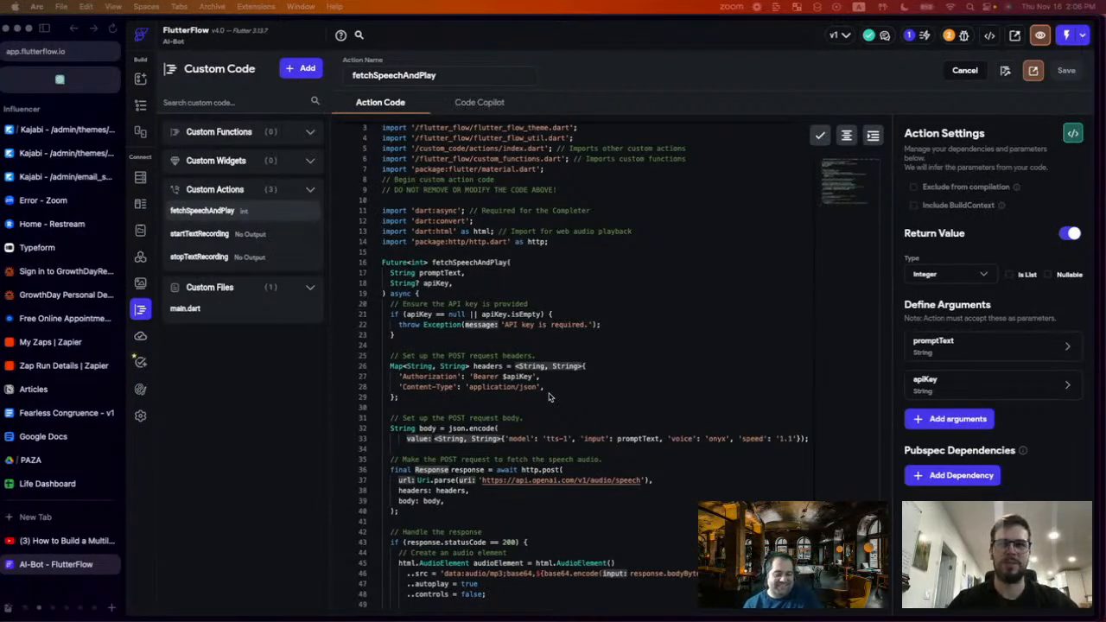
pyautogui.scroll(-6, 549, 396)
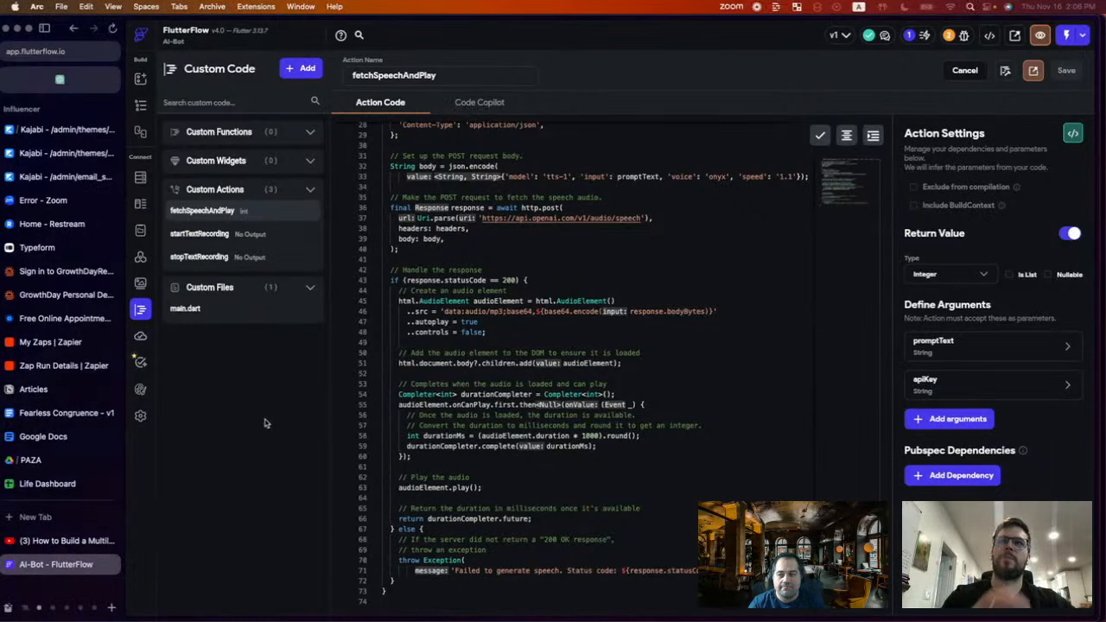
# - Open Twitter in a new browser tab and look through the Verified notifications and the For you feed
pyautogui.press('super+t')
pyautogui.write('twitter')
pyautogui.press('Return')
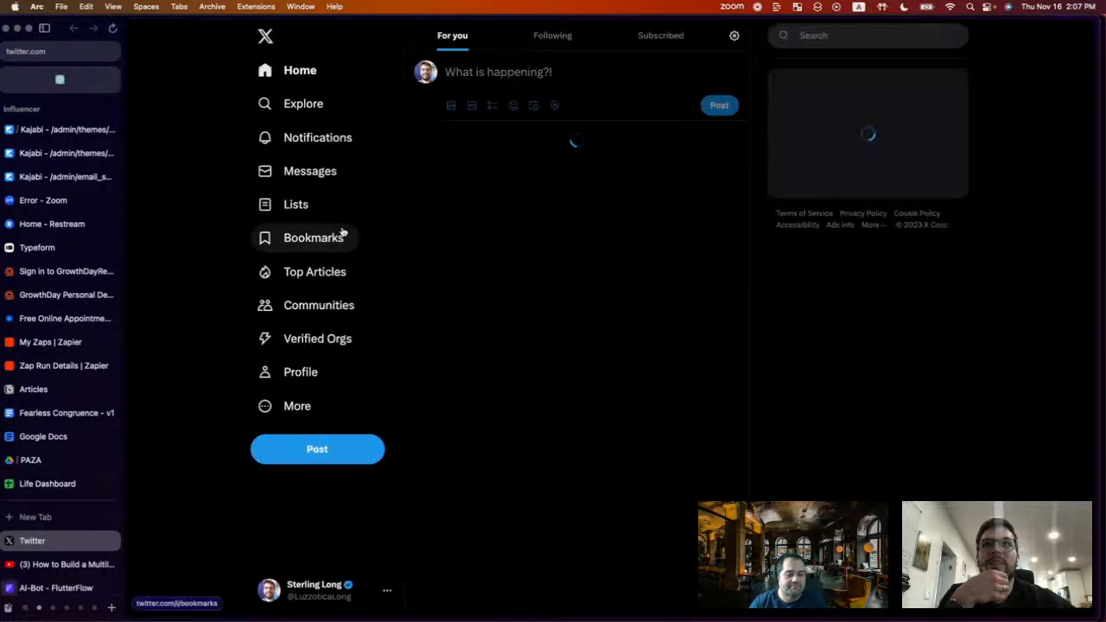
pyautogui.click(314, 140)
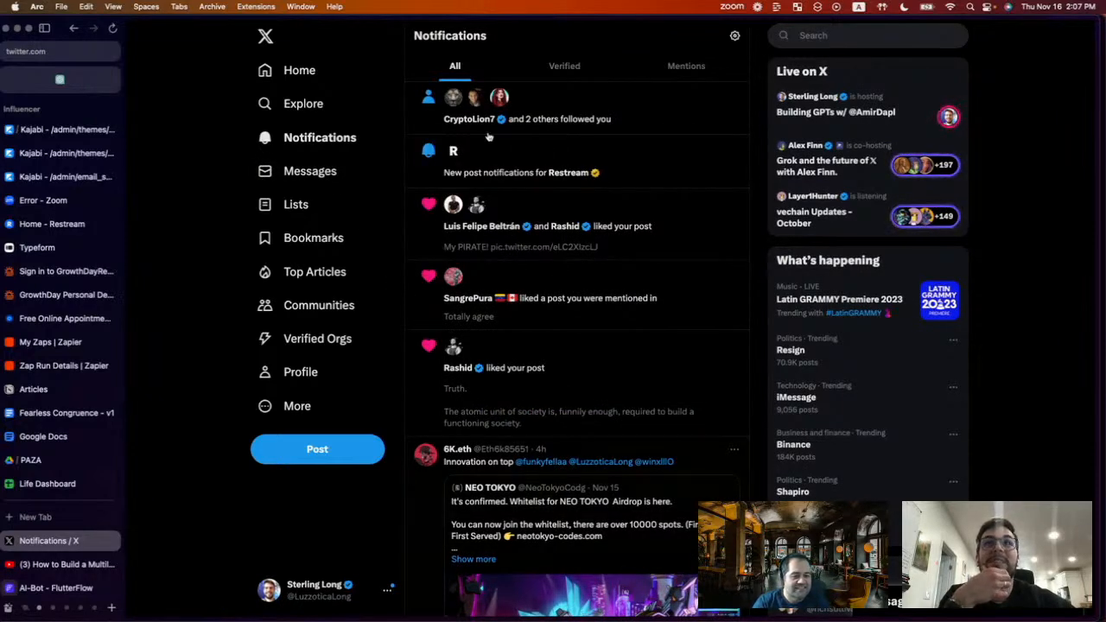
pyautogui.click(565, 69)
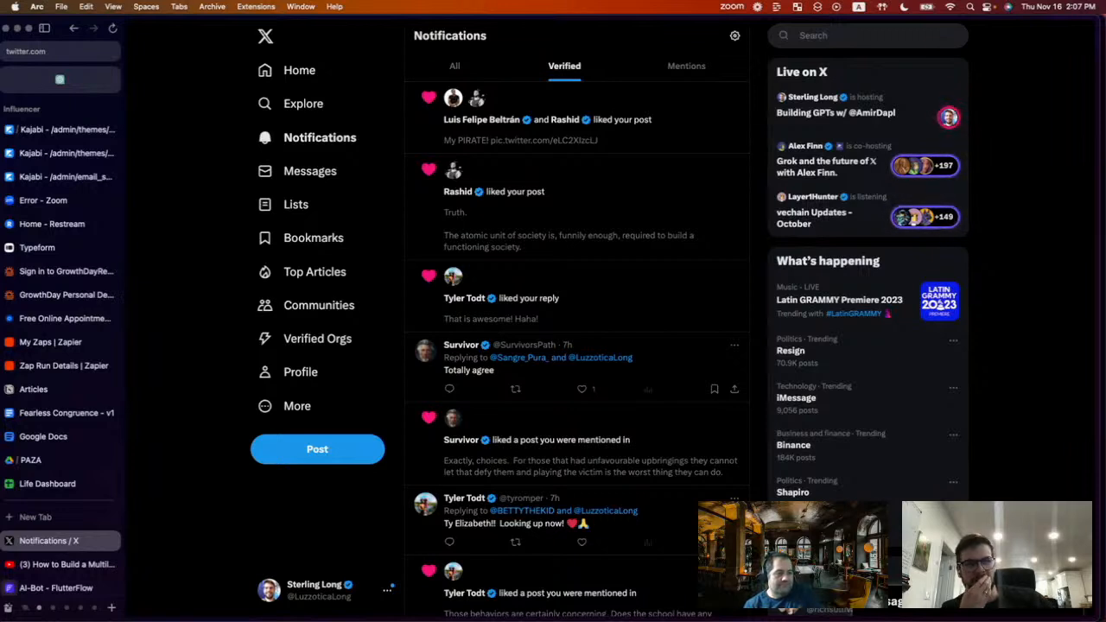
pyautogui.click(297, 72)
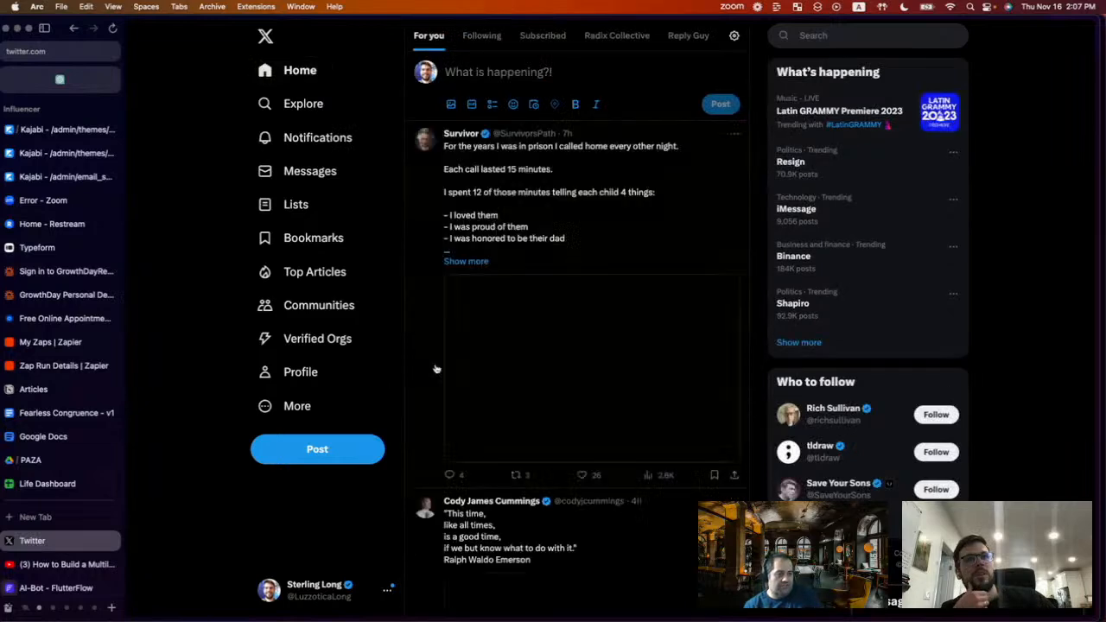
pyautogui.scroll(-2, 425, 372)
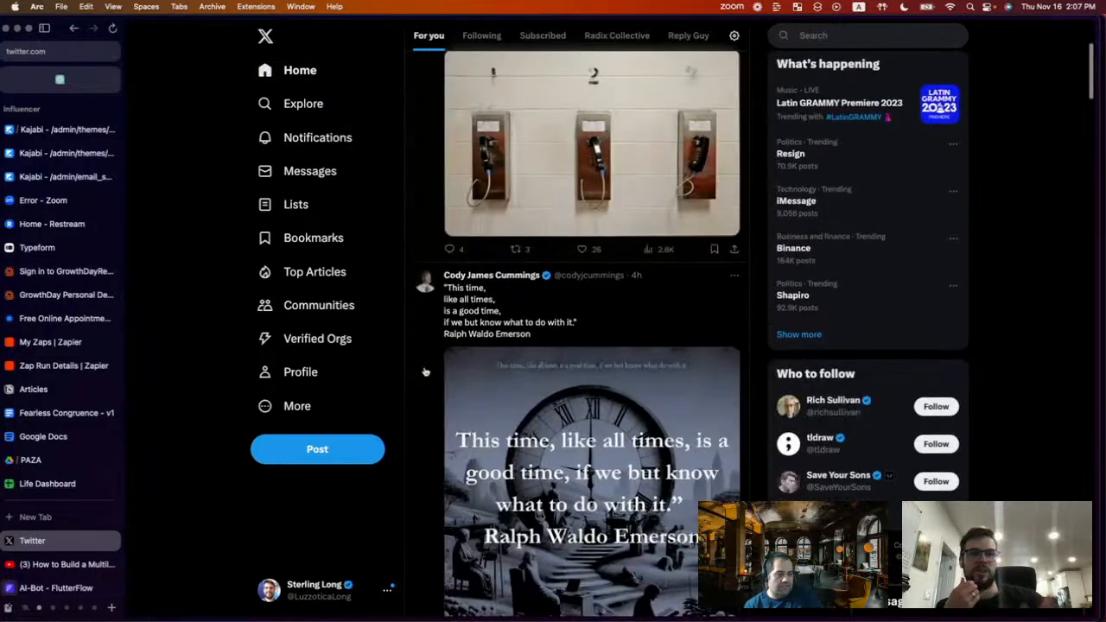